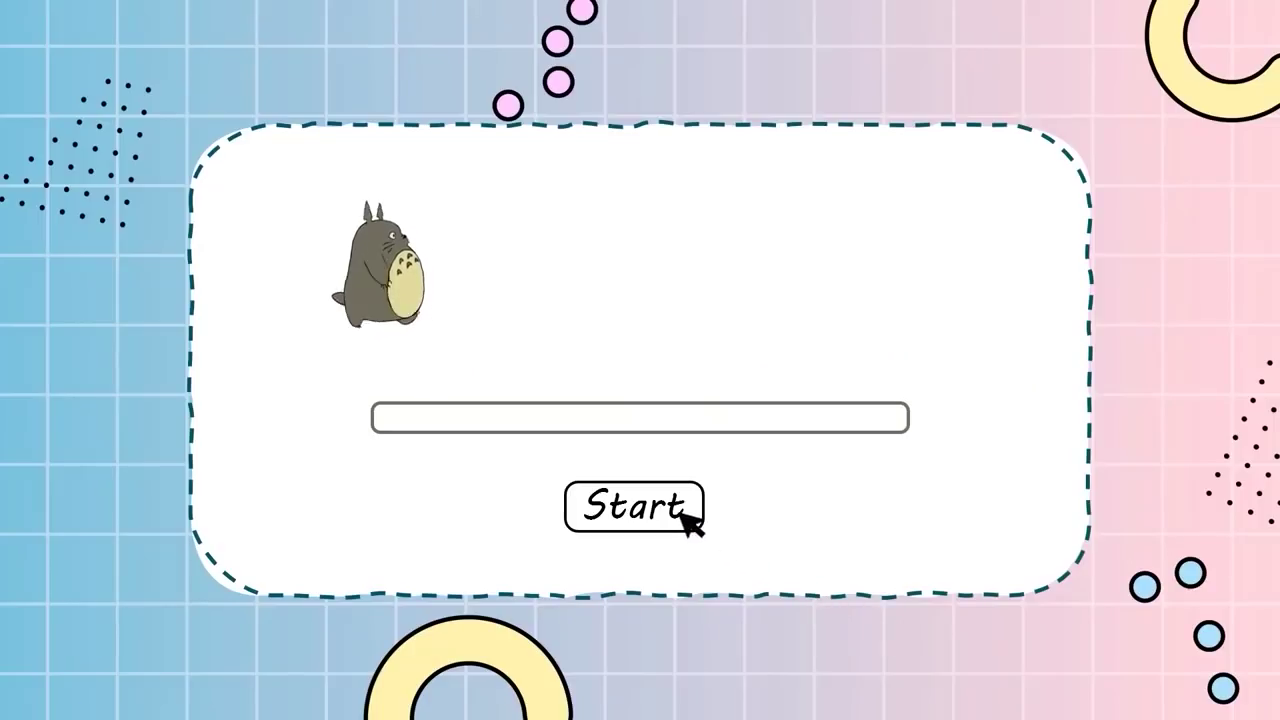
Step: Click Start in the slide show to play the Loading text, progress bar and walking Totoro animations
{"action": "left_click", "coordinate": [680, 512]}
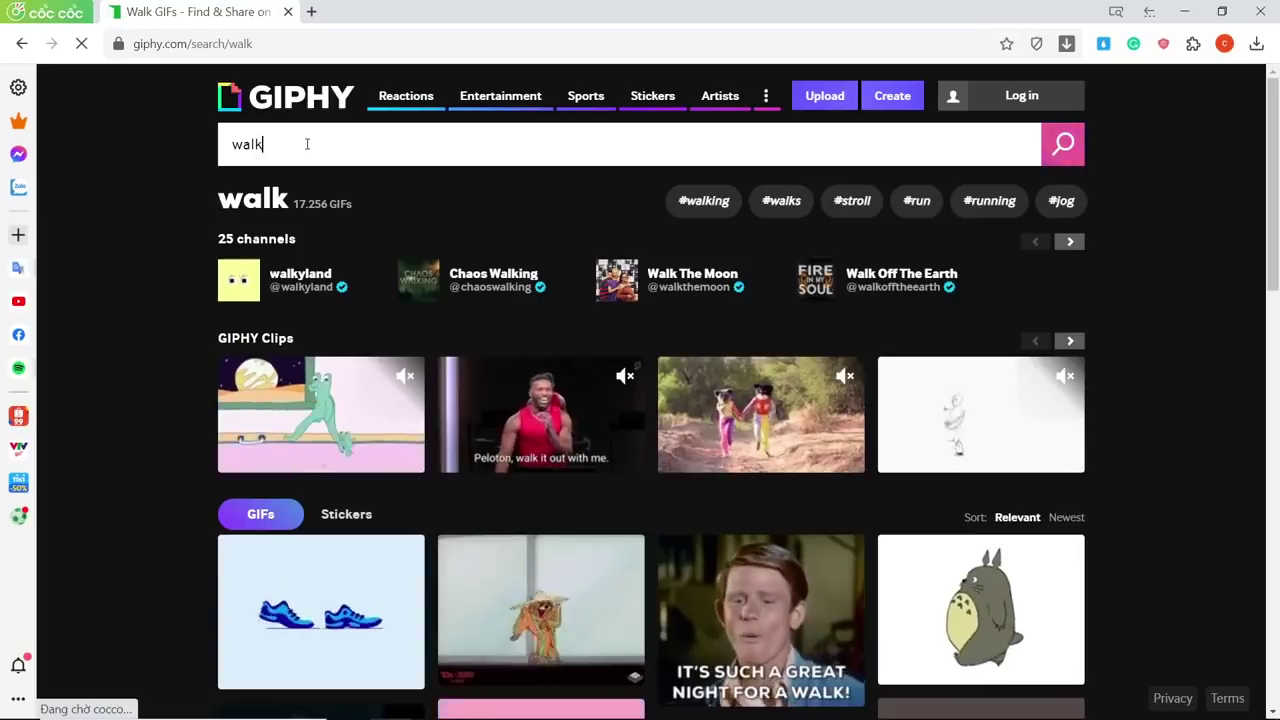
Step: Open the Studio Ghibli Walking GIF page of Totoro from the walk results
{"action": "scroll", "coordinate": [423, 400], "scroll_direction": "down", "scroll_amount": 2}
{"action": "scroll", "coordinate": [360, 291], "scroll_direction": "up", "scroll_amount": 2}
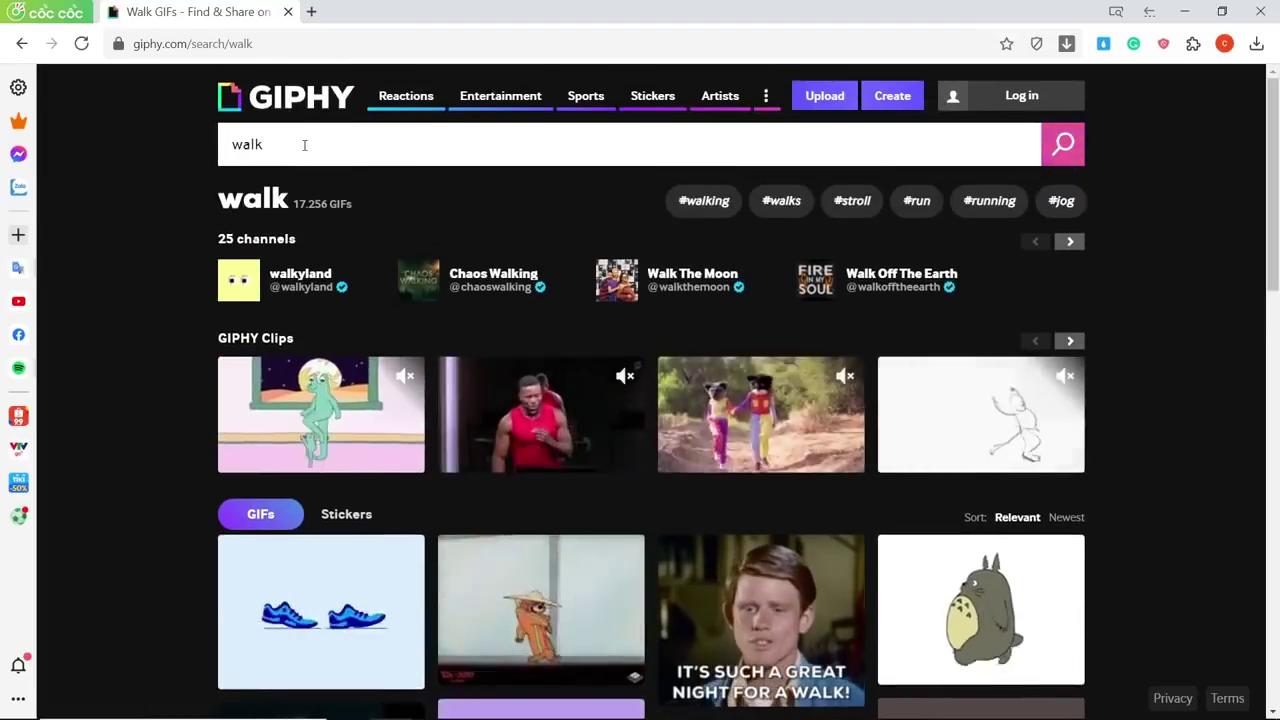
{"action": "scroll", "coordinate": [977, 490], "scroll_direction": "down", "scroll_amount": 1}
{"action": "left_click", "coordinate": [958, 511]}
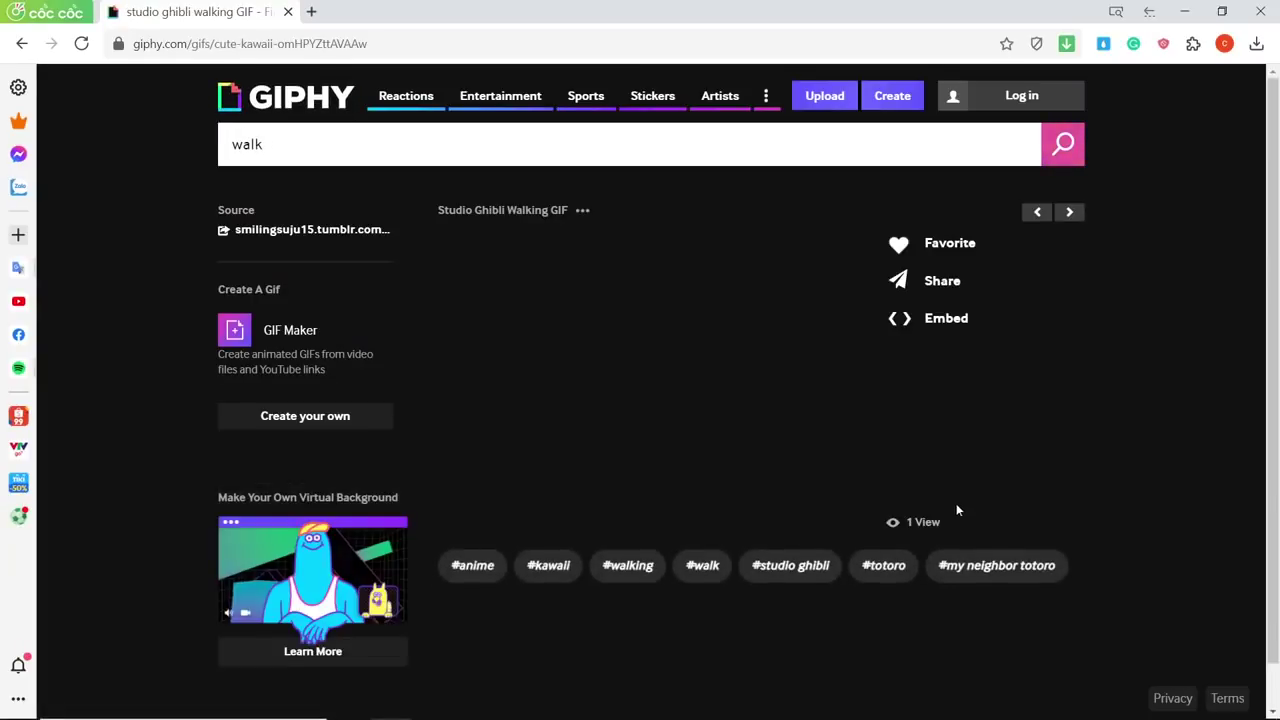
Step: Try saving the Totoro GIF with Save image as, then close the Save As dialog
{"action": "right_click", "coordinate": [597, 368]}
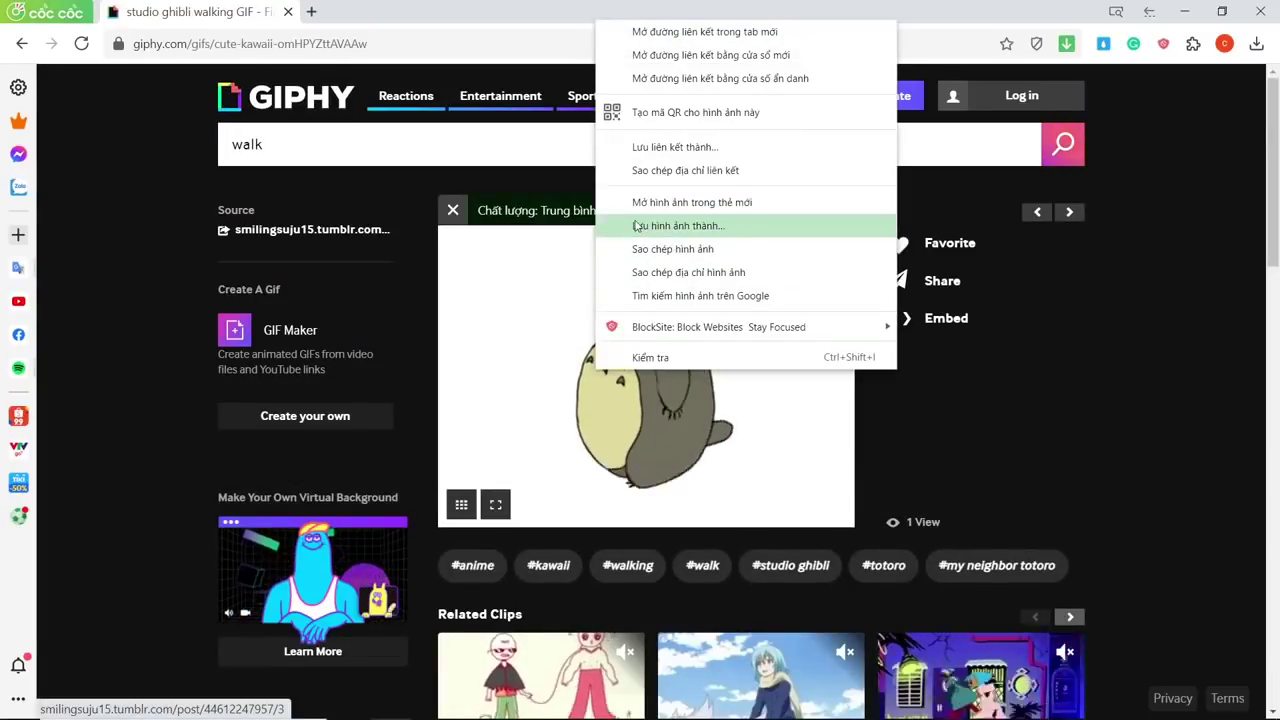
{"action": "left_click", "coordinate": [640, 225]}
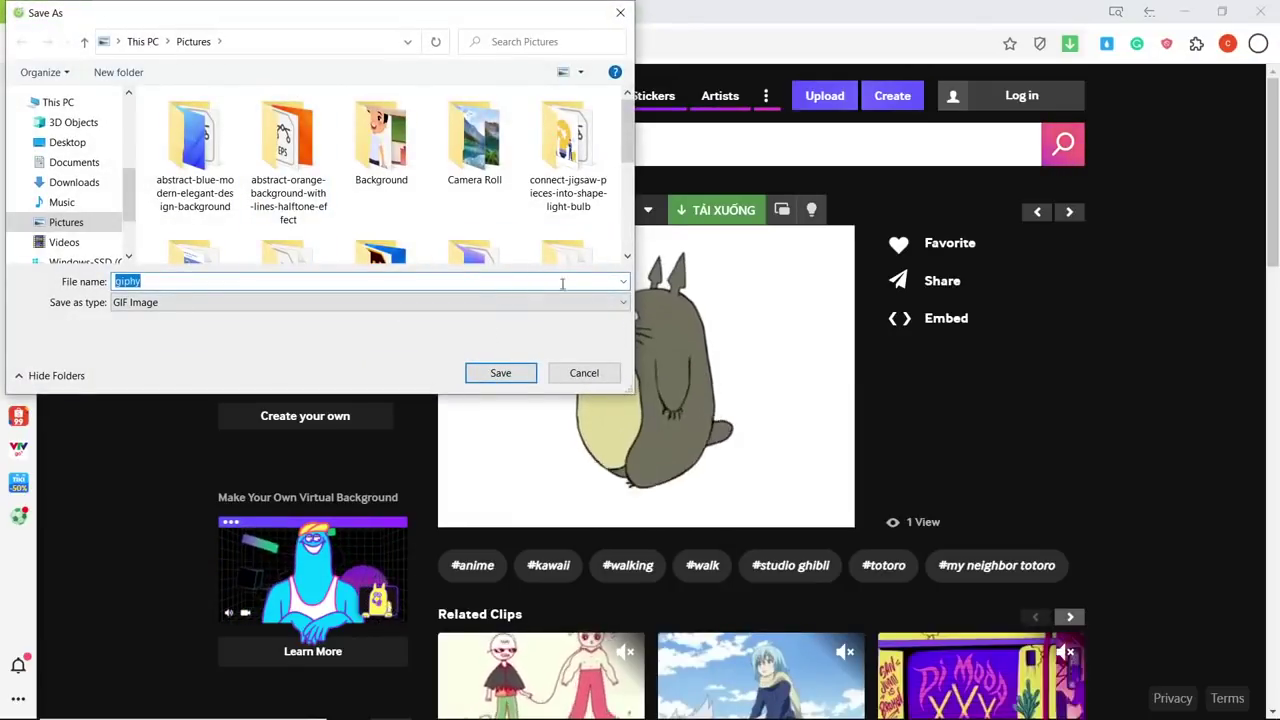
{"action": "left_click", "coordinate": [575, 374]}
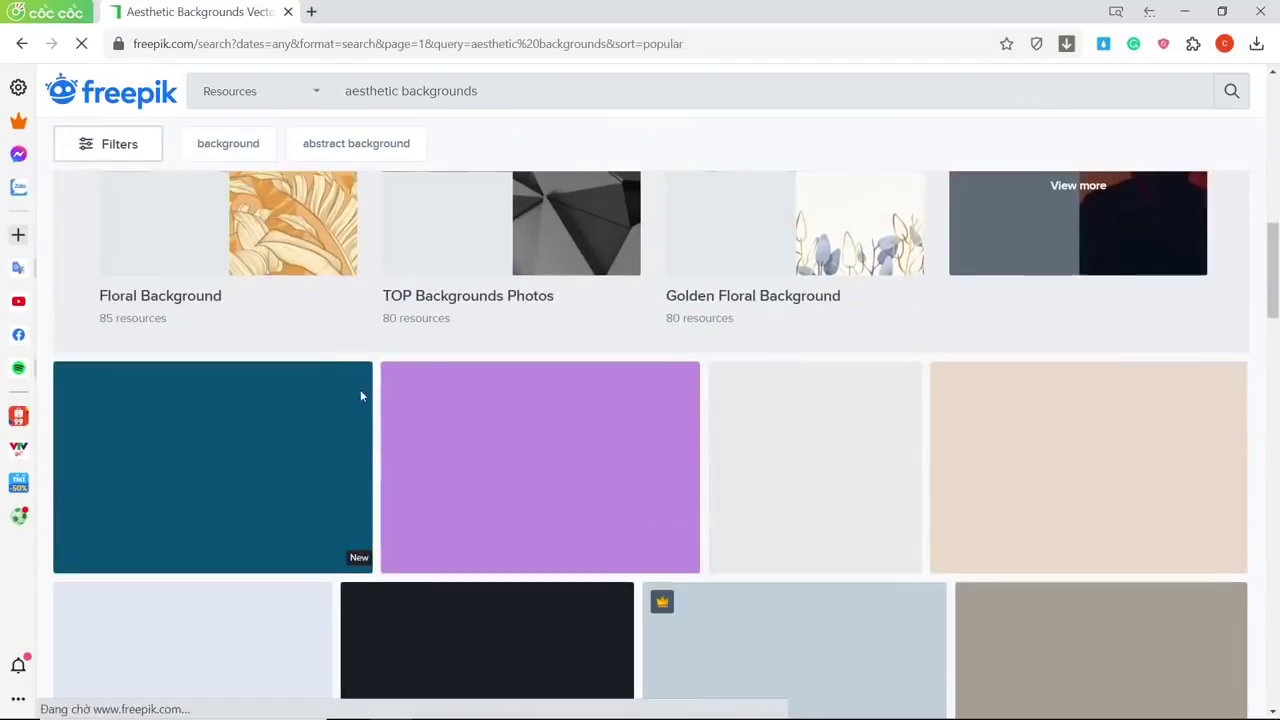
Step: Browse the aesthetic backgrounds results, then switch to the 'abstract background' image results
{"action": "scroll", "coordinate": [361, 392], "scroll_direction": "down", "scroll_amount": 5}
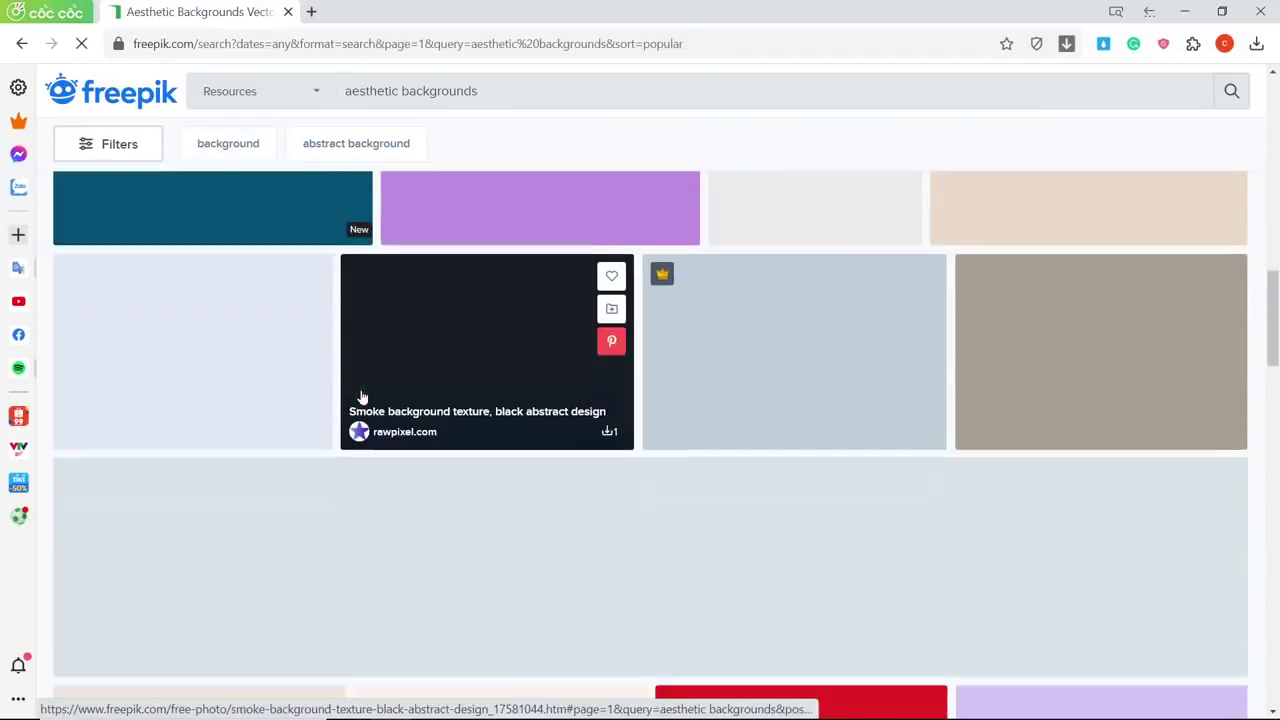
{"action": "scroll", "coordinate": [362, 395], "scroll_direction": "down", "scroll_amount": 2}
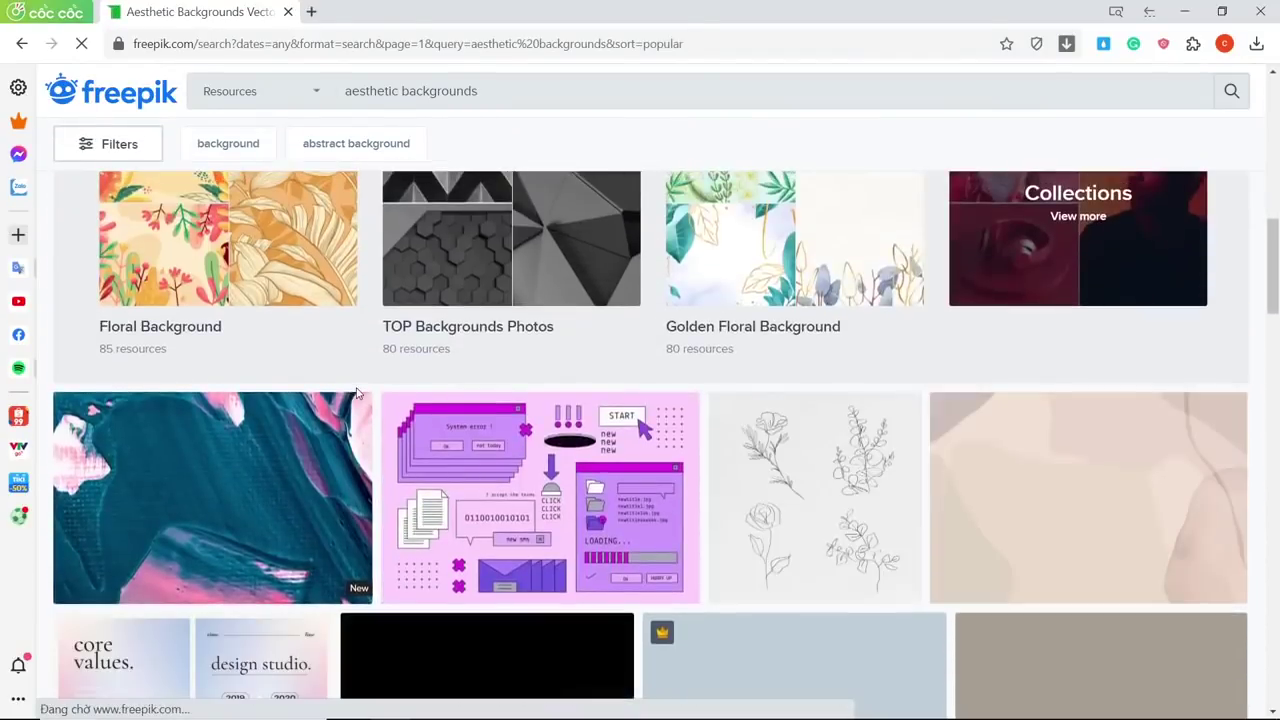
{"action": "scroll", "coordinate": [357, 393], "scroll_direction": "down", "scroll_amount": 3}
{"action": "scroll", "coordinate": [357, 393], "scroll_direction": "down", "scroll_amount": 3}
{"action": "scroll", "coordinate": [356, 392], "scroll_direction": "down", "scroll_amount": 3}
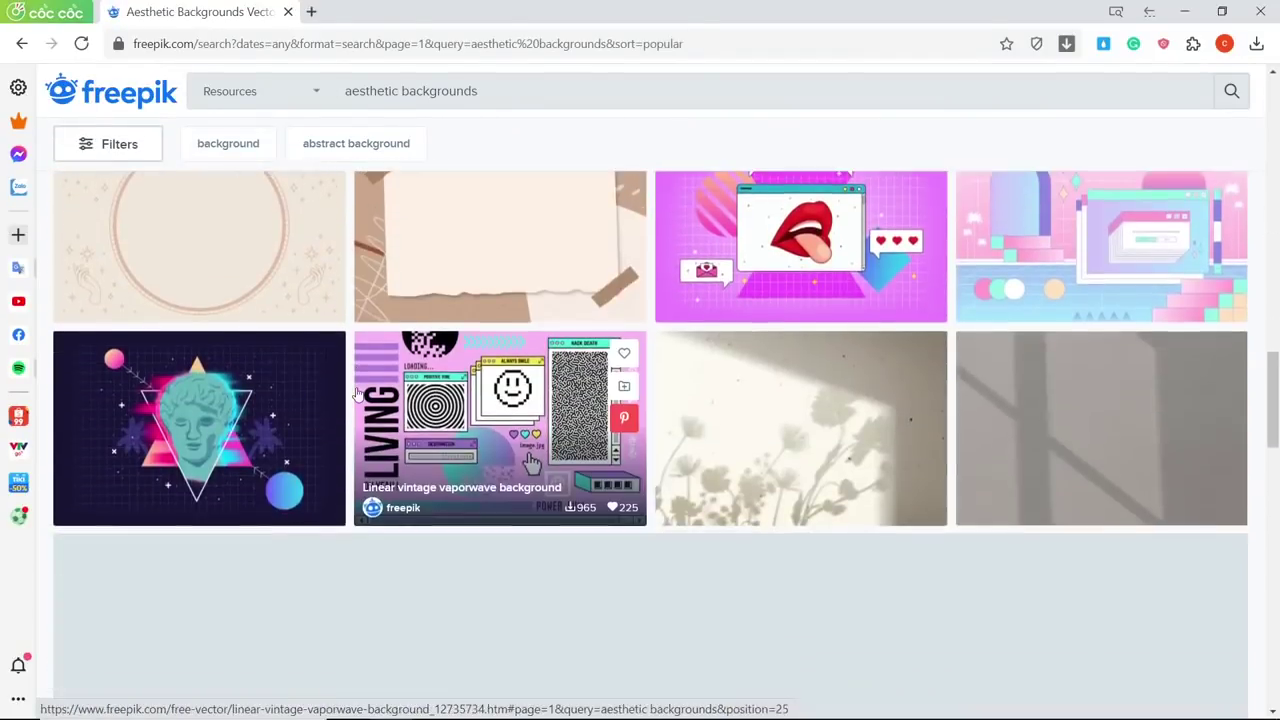
{"action": "scroll", "coordinate": [355, 390], "scroll_direction": "down", "scroll_amount": 2}
{"action": "scroll", "coordinate": [355, 390], "scroll_direction": "down", "scroll_amount": 2}
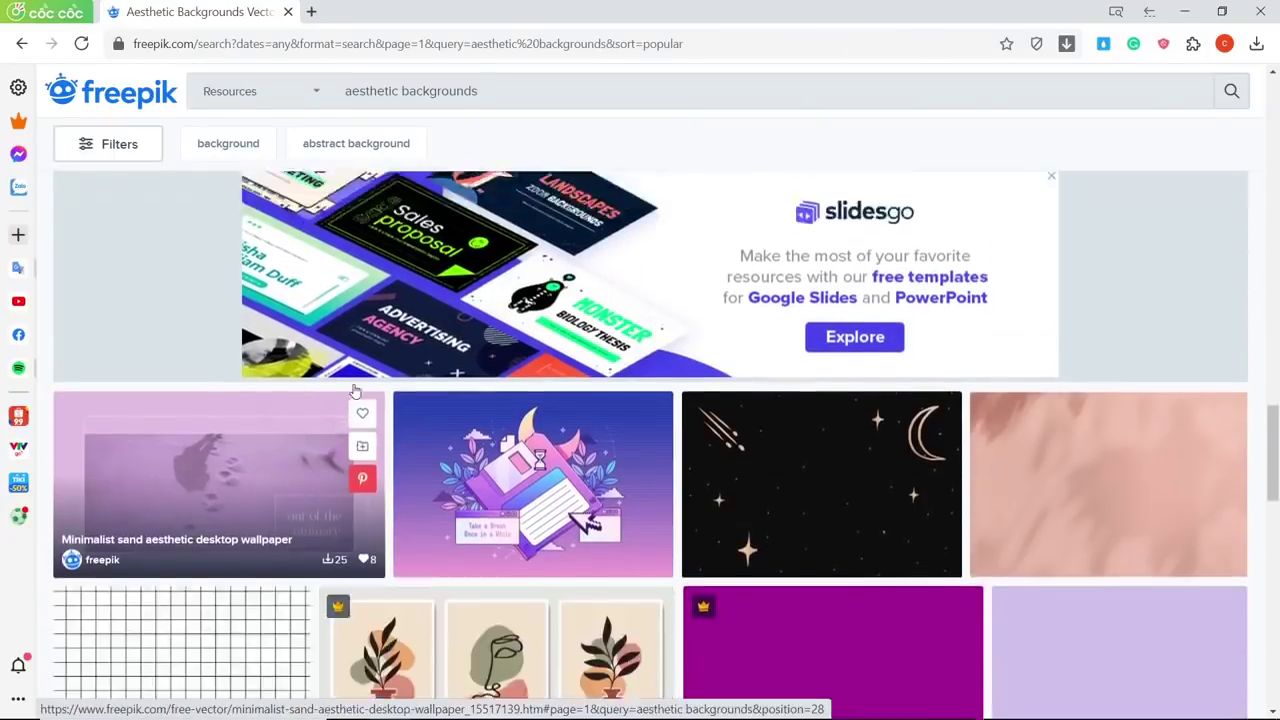
{"action": "scroll", "coordinate": [352, 391], "scroll_direction": "down", "scroll_amount": 3}
{"action": "scroll", "coordinate": [355, 389], "scroll_direction": "down", "scroll_amount": 3}
{"action": "scroll", "coordinate": [357, 386], "scroll_direction": "down", "scroll_amount": 3}
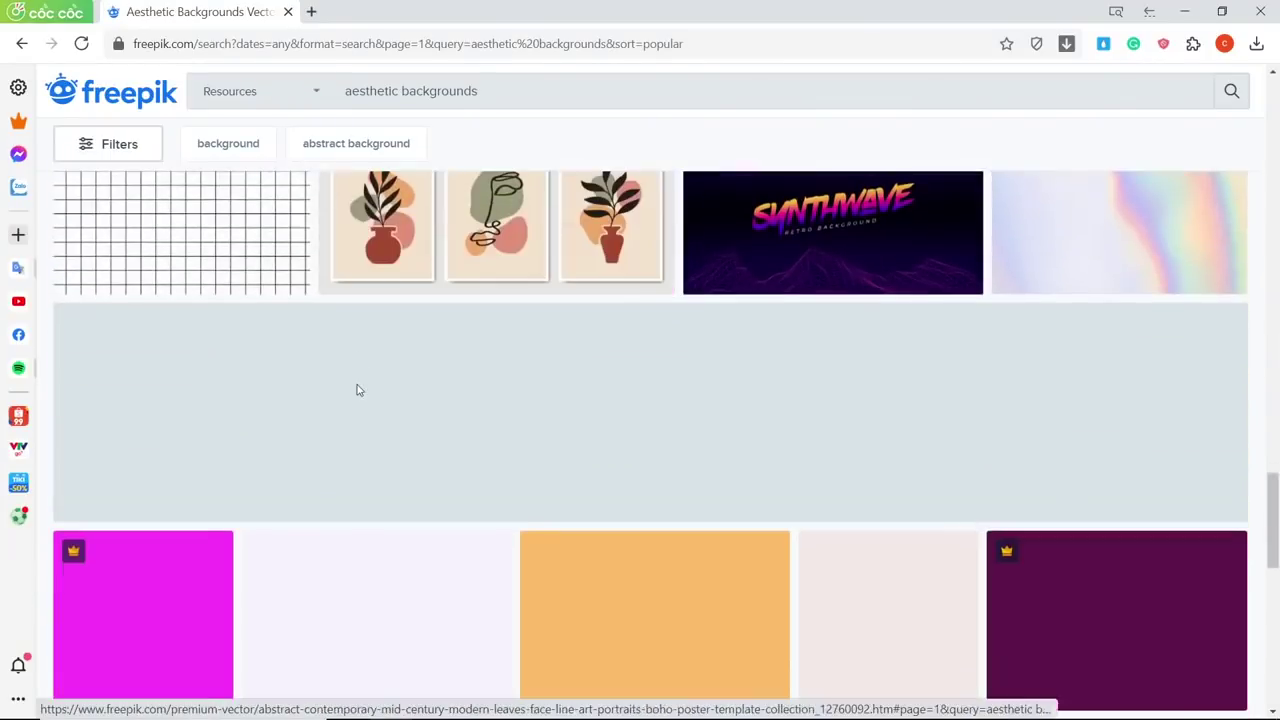
{"action": "left_click_drag", "start_coordinate": [1274, 515], "coordinate": [1110, 95]}
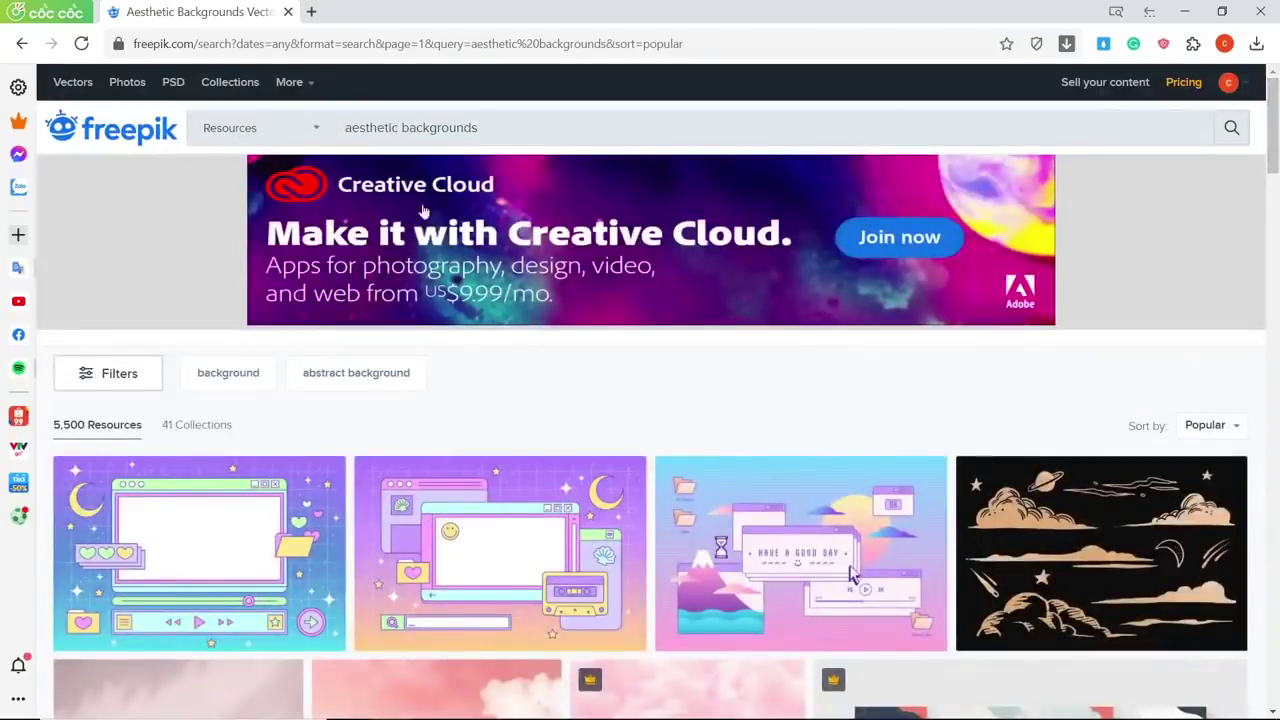
{"action": "left_click", "coordinate": [367, 370]}
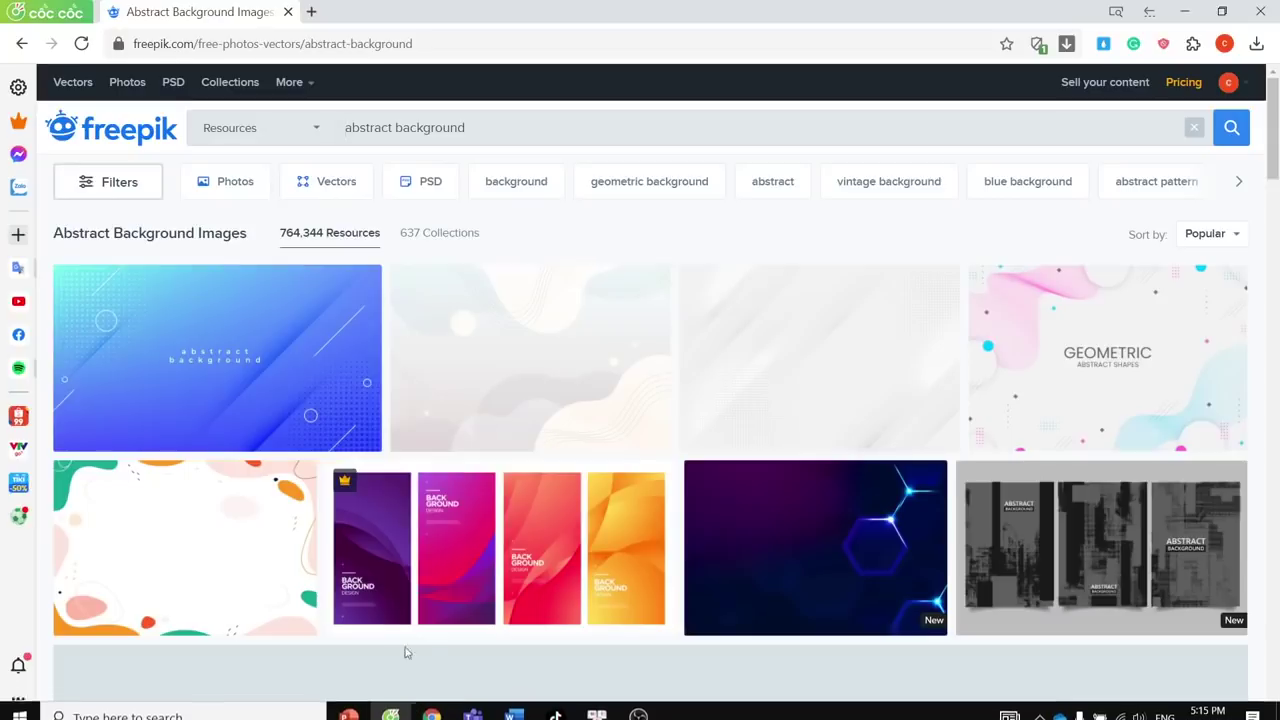
Step: Switch from the Slide loading window to the Tutorial presentation
{"action": "mouse_move", "coordinate": [356, 711]}
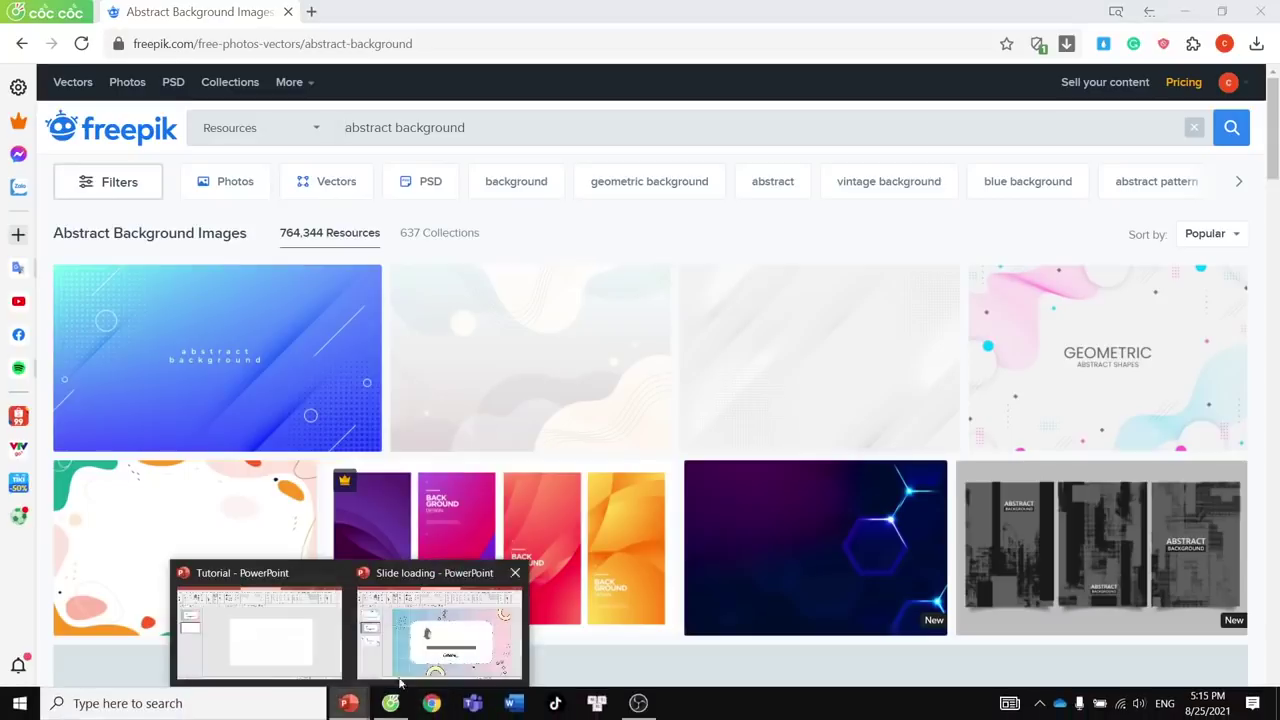
{"action": "left_click", "coordinate": [446, 643]}
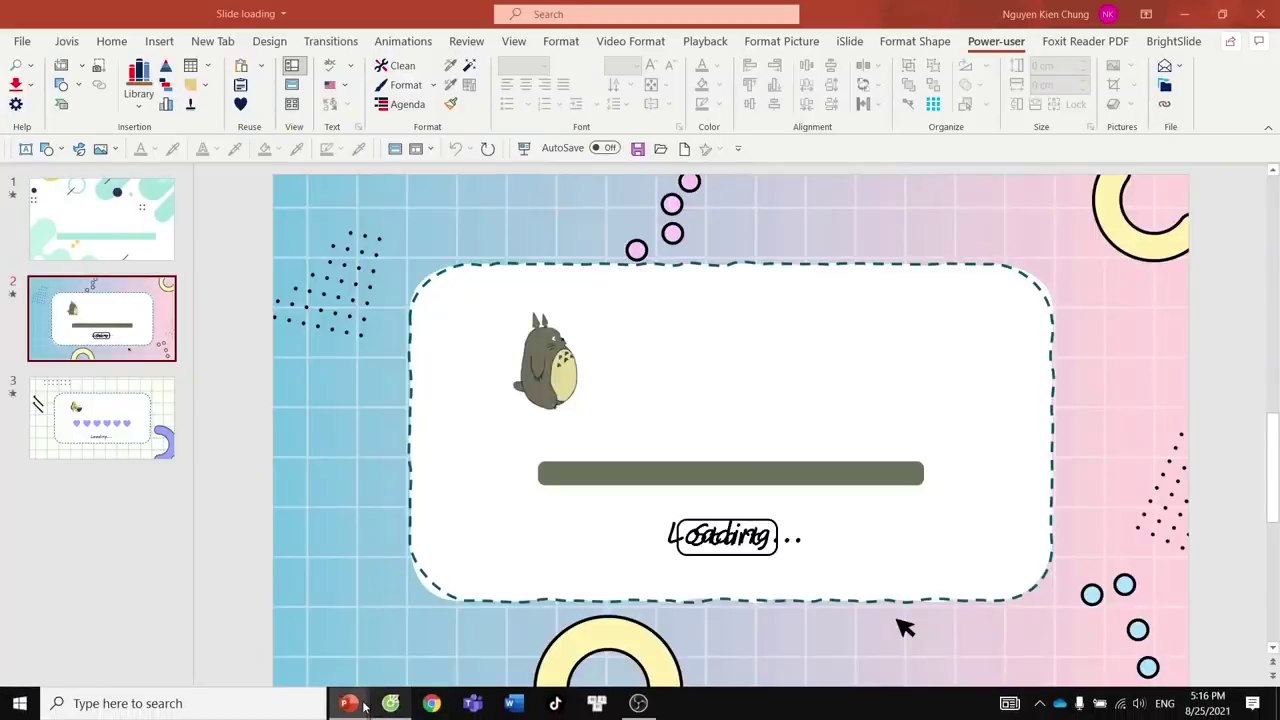
{"action": "mouse_move", "coordinate": [365, 707]}
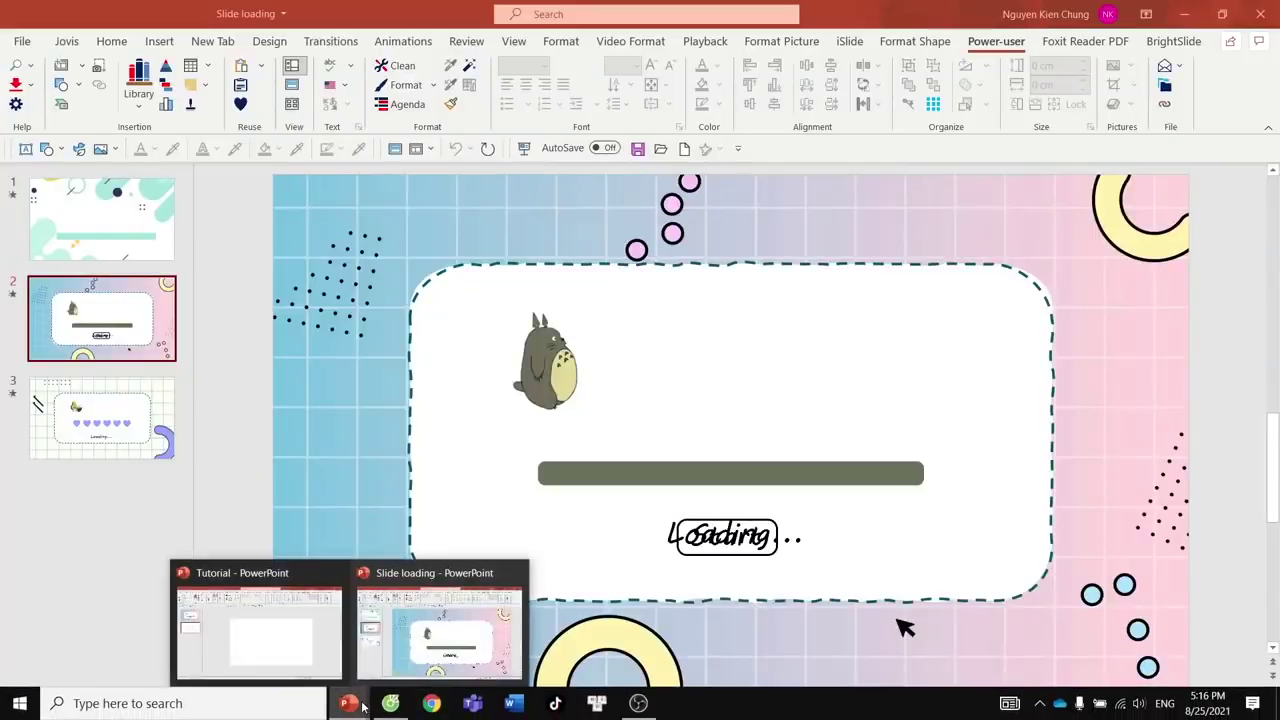
{"action": "left_click", "coordinate": [282, 632]}
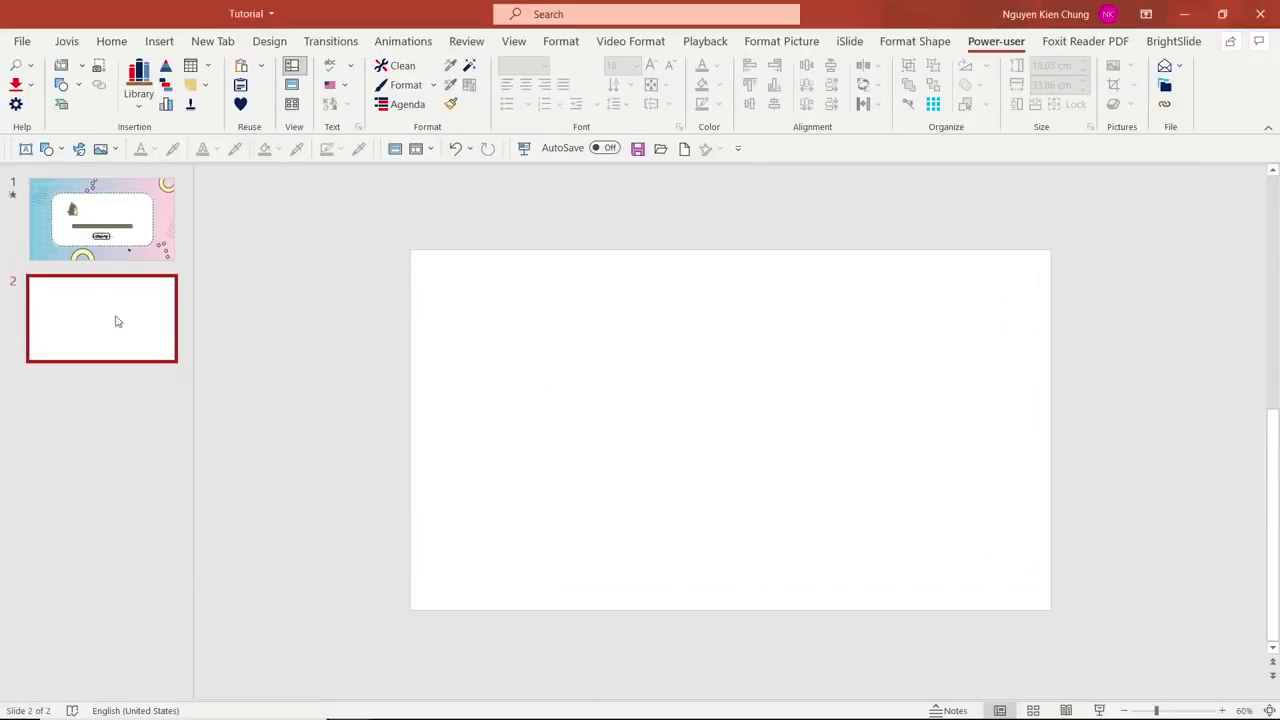
Step: Insert 'ảnh nền 1' from Desktop > hiệu ứng loading as slide 2's background picture
{"action": "left_click", "coordinate": [163, 45]}
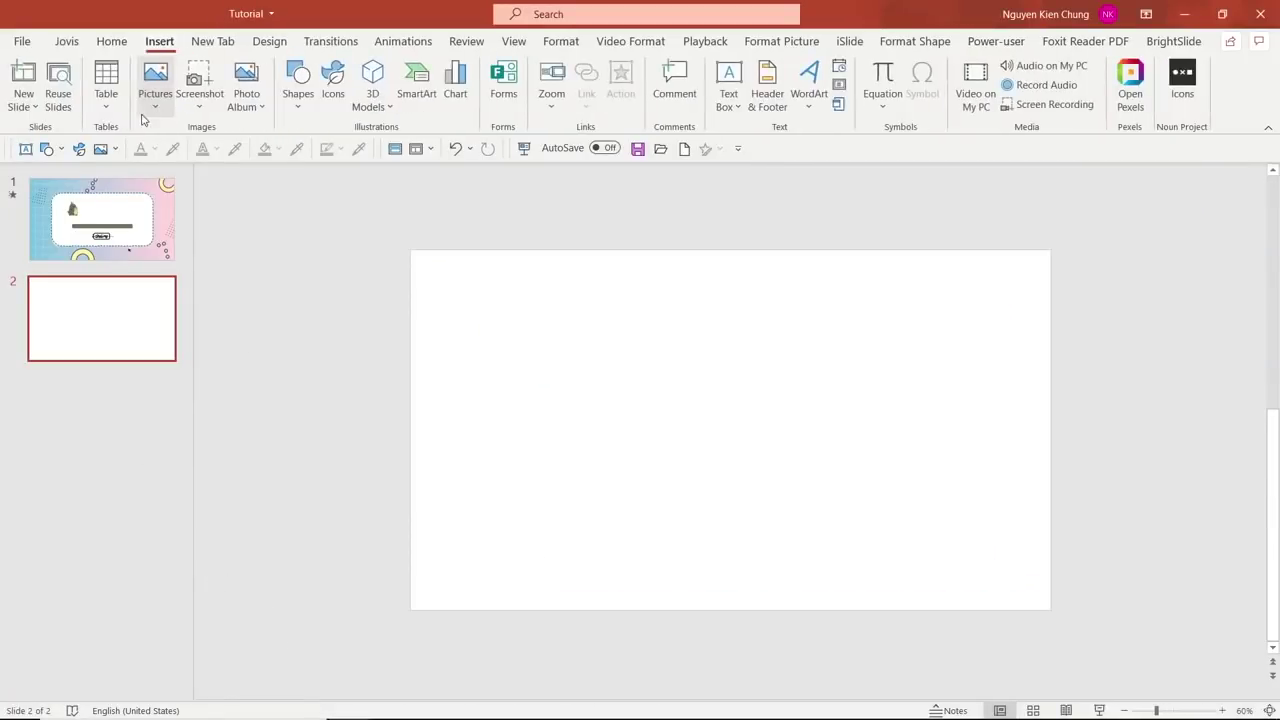
{"action": "left_click", "coordinate": [150, 100]}
{"action": "left_click", "coordinate": [194, 155]}
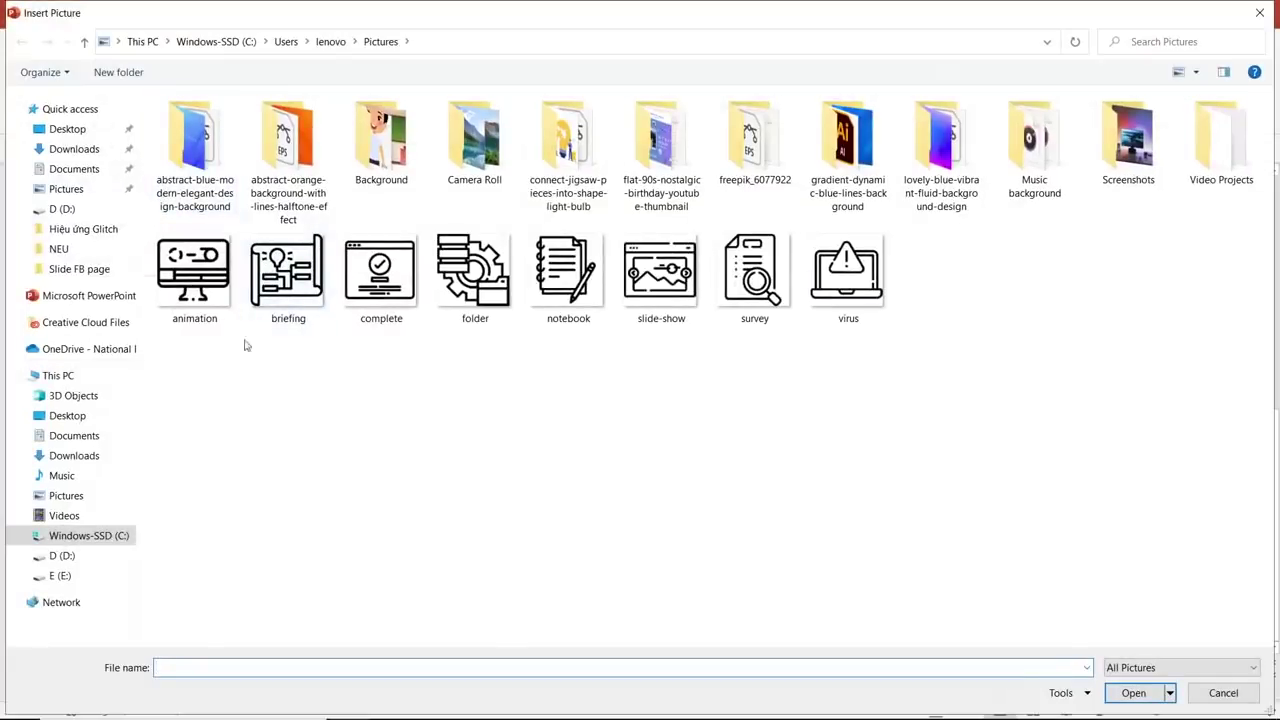
{"action": "left_click", "coordinate": [66, 417]}
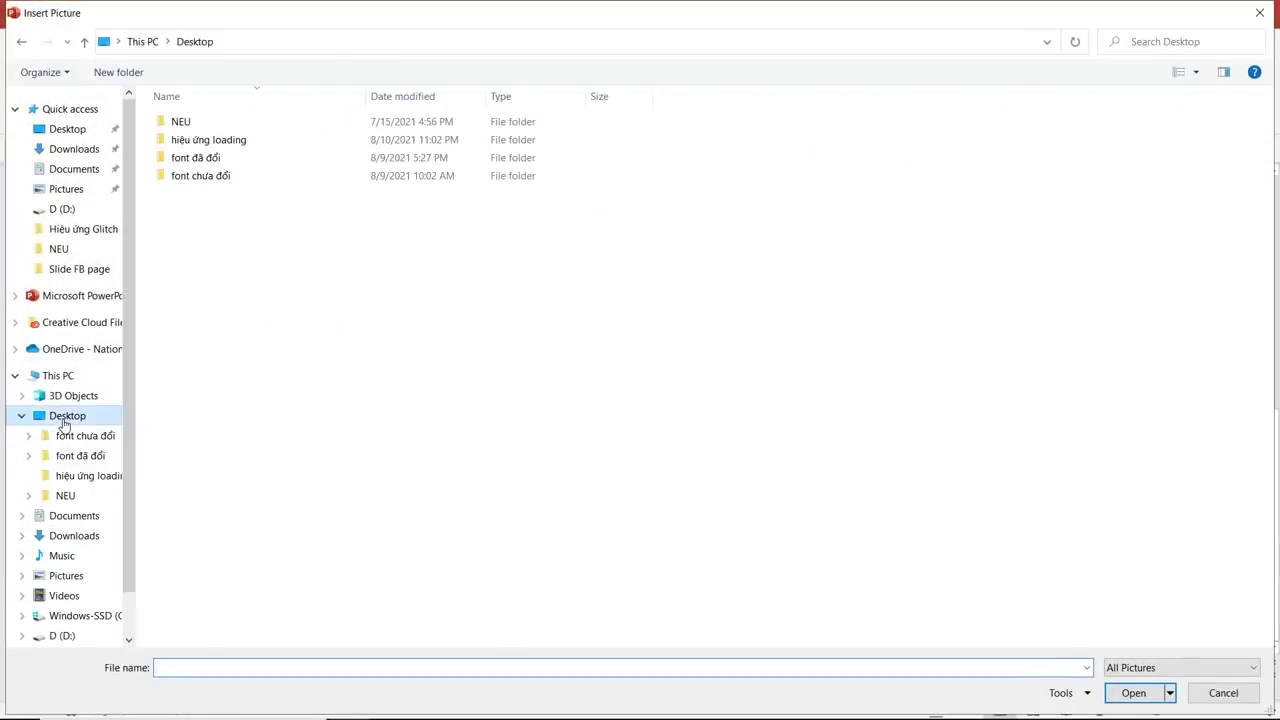
{"action": "double_click", "coordinate": [208, 140]}
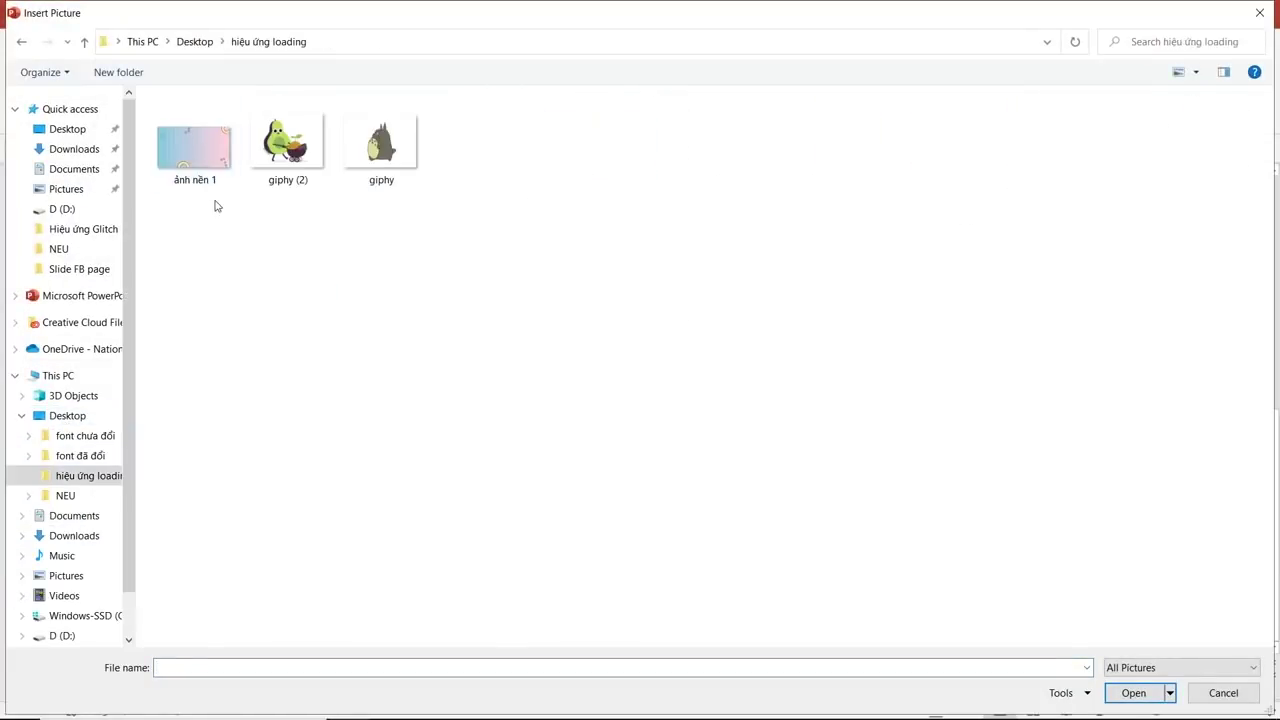
{"action": "double_click", "coordinate": [210, 163]}
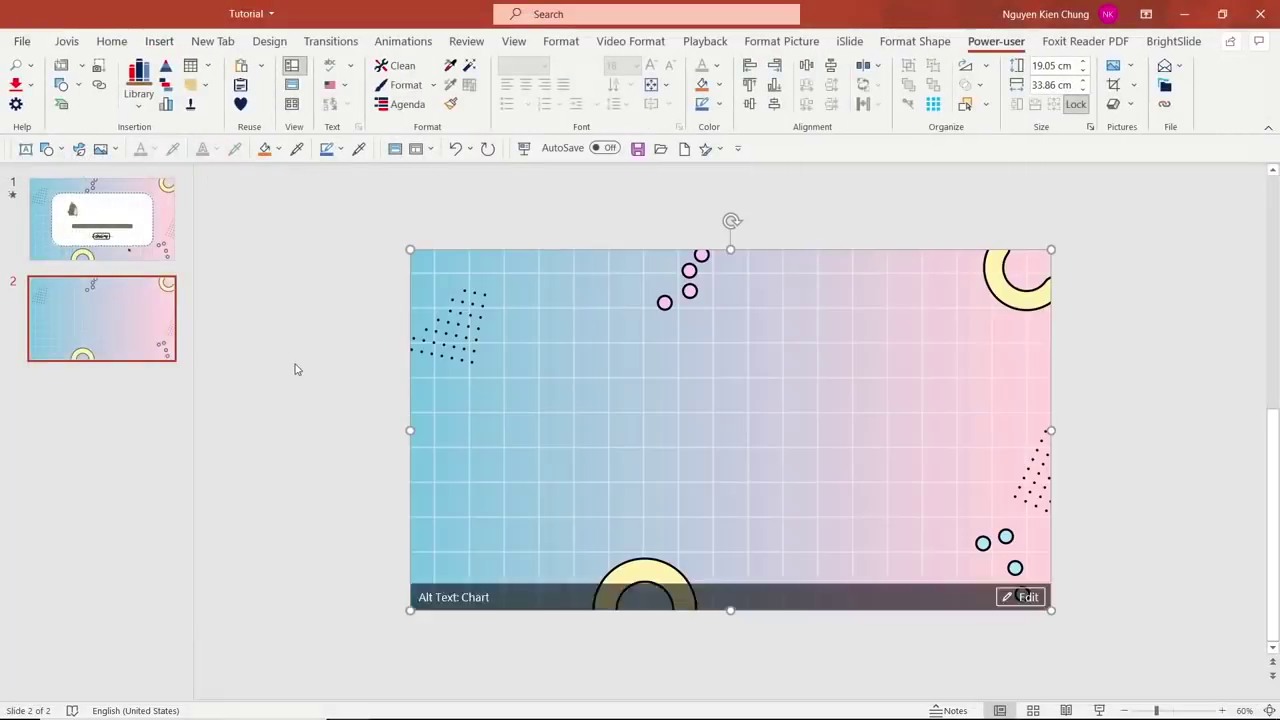
{"action": "left_click", "coordinate": [349, 379]}
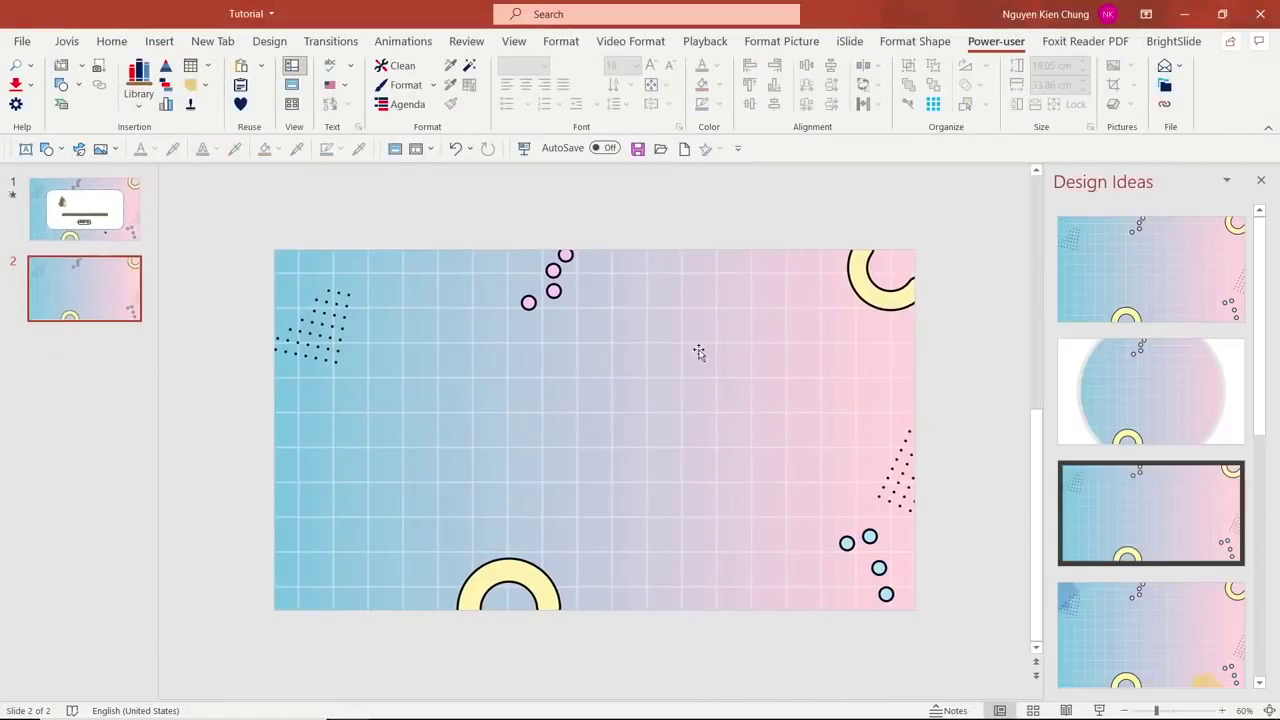
{"action": "left_click", "coordinate": [643, 352]}
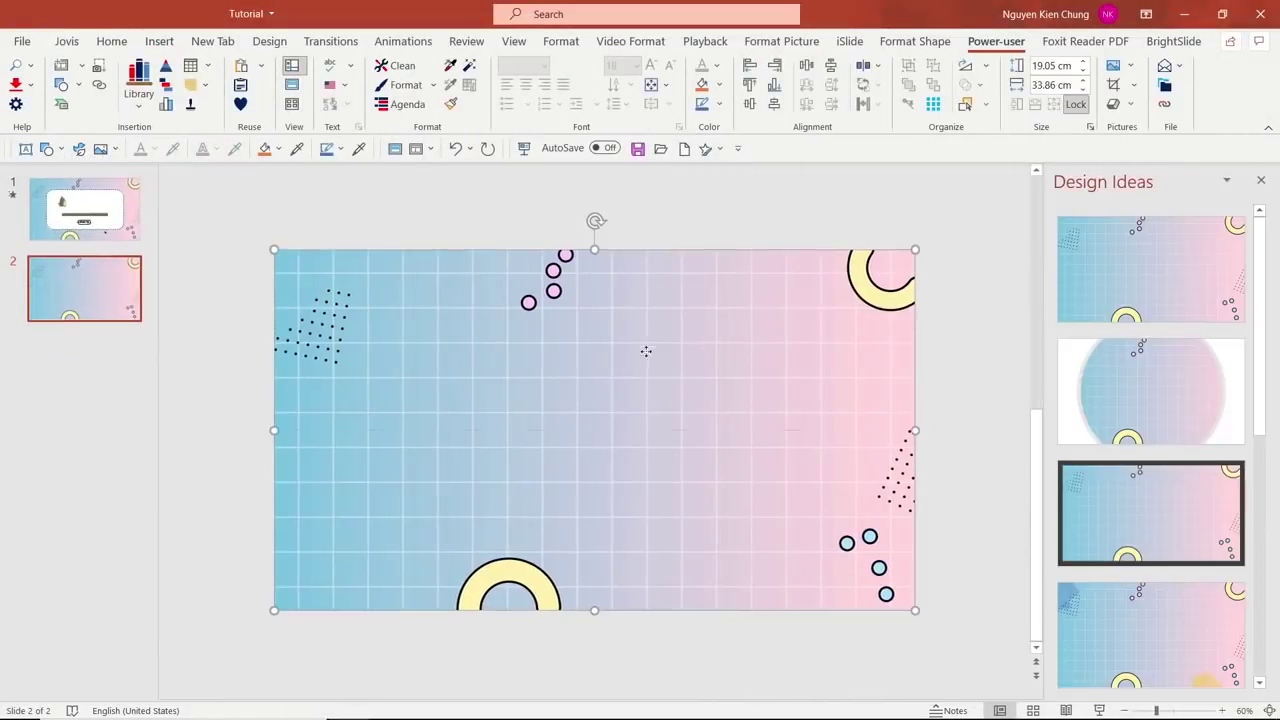
{"action": "left_click", "coordinate": [925, 357]}
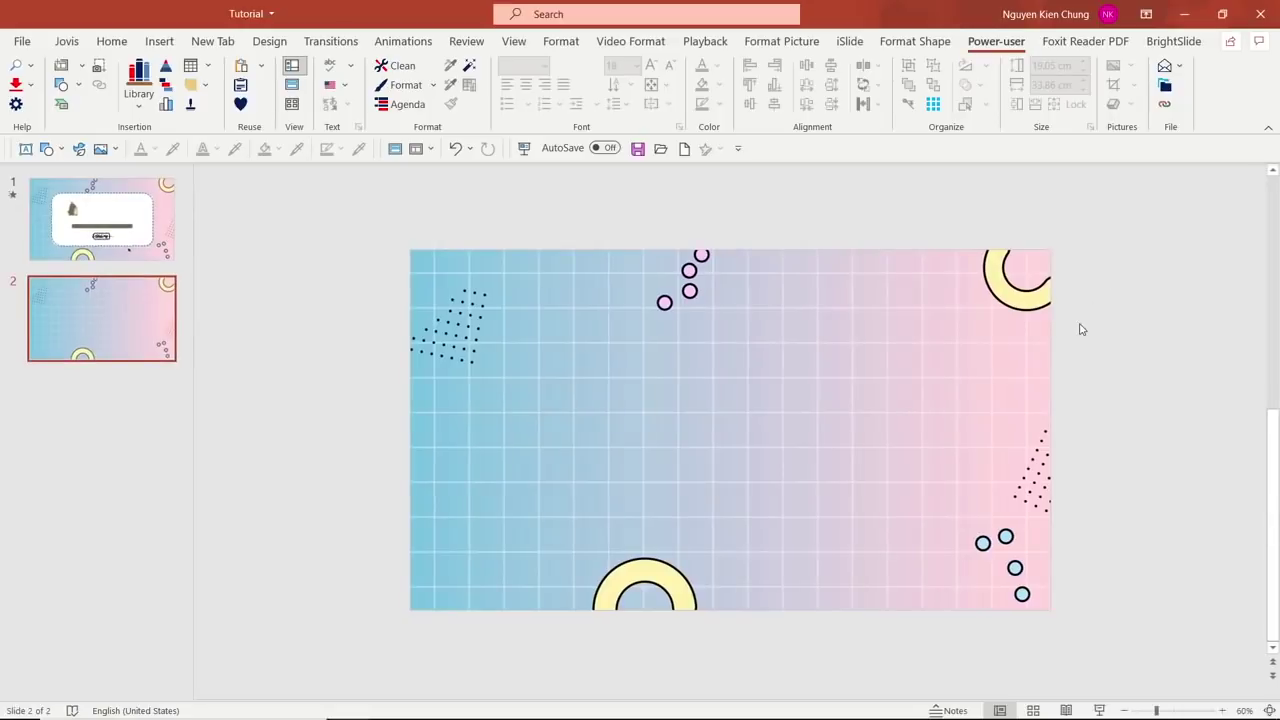
Step: Draw a large rounded rectangle on slide 2 and adjust its size and position
{"action": "left_click", "coordinate": [155, 43]}
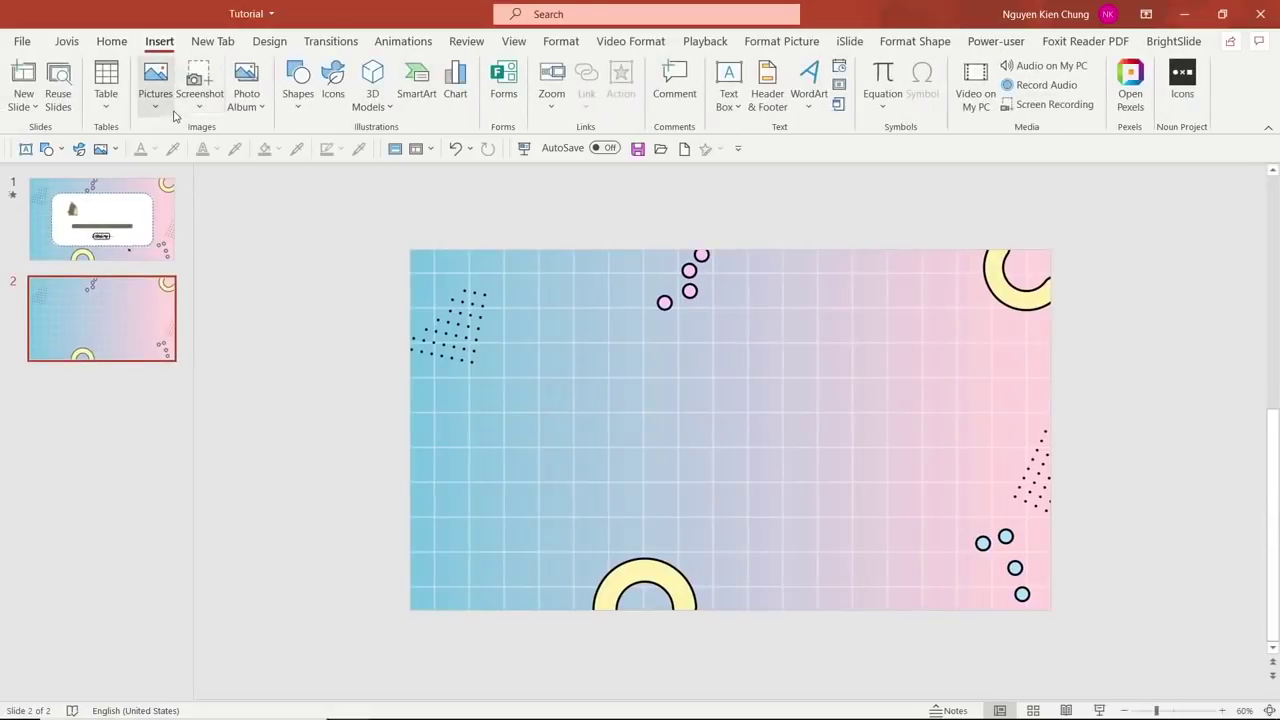
{"action": "left_click", "coordinate": [298, 85]}
{"action": "left_click", "coordinate": [388, 153]}
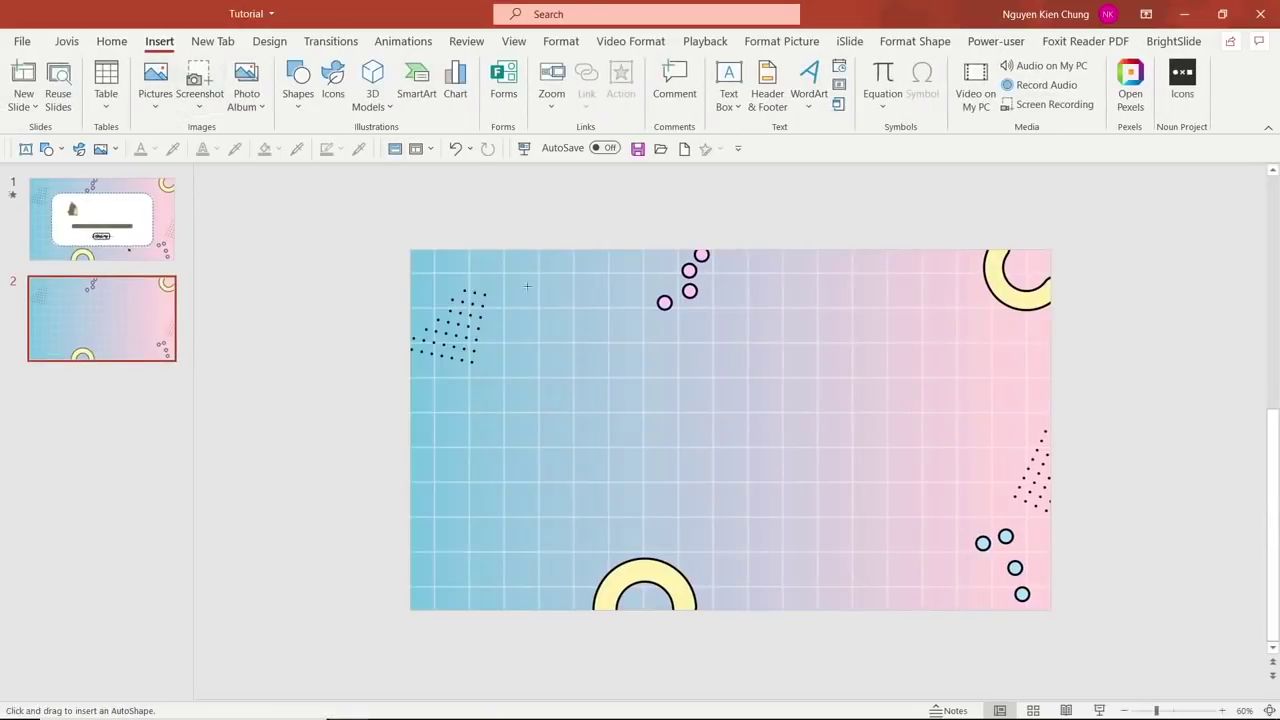
{"action": "mouse_move", "coordinate": [535, 317]}
{"action": "left_mouse_down"}
{"action": "mouse_move", "coordinate": [880, 476]}
{"action": "mouse_move", "coordinate": [803, 391]}
{"action": "left_mouse_up"}
{"action": "left_click_drag", "start_coordinate": [803, 452], "coordinate": [963, 452]}
{"action": "left_click_drag", "start_coordinate": [748, 441], "coordinate": [731, 421]}
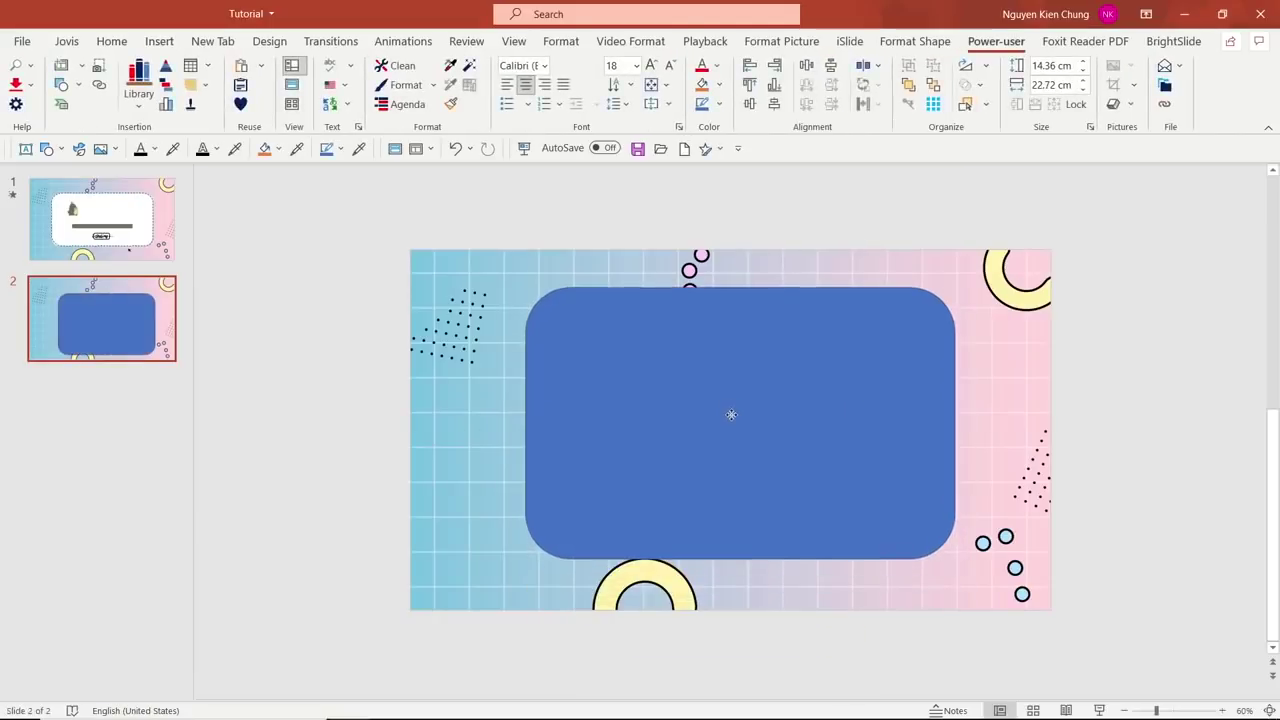
{"action": "left_click_drag", "start_coordinate": [734, 560], "coordinate": [738, 550]}
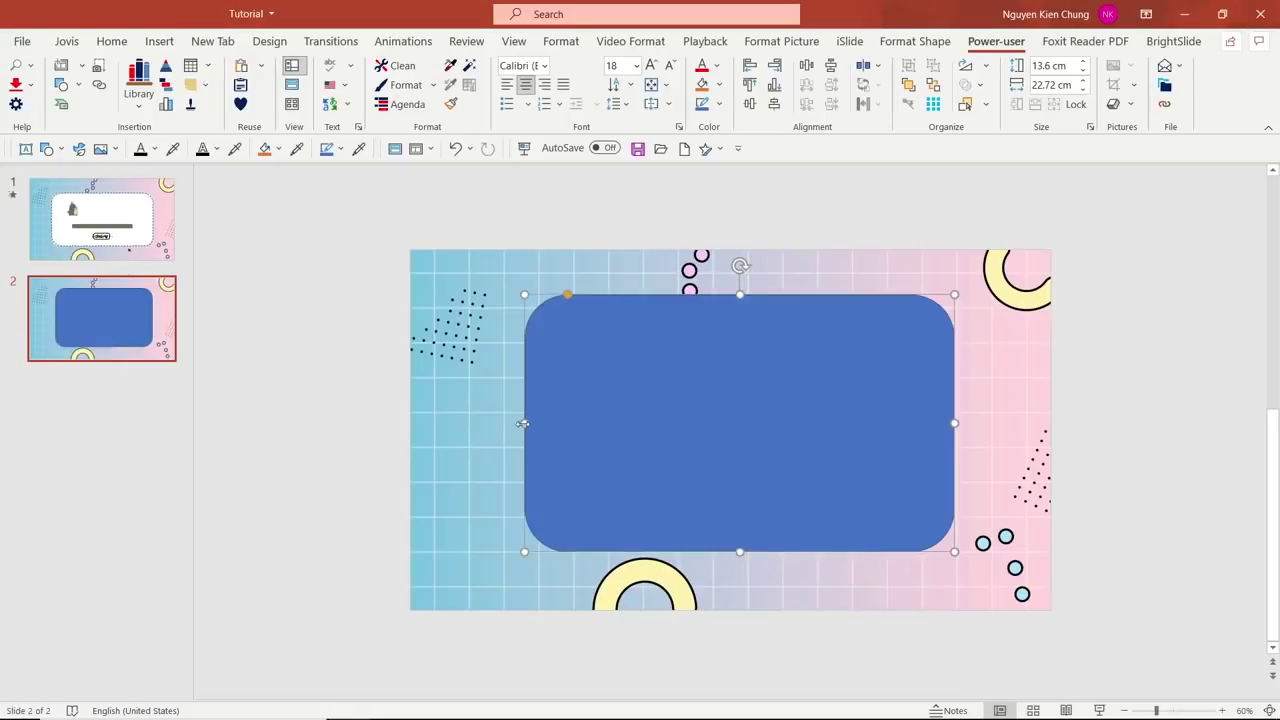
{"action": "left_click_drag", "start_coordinate": [523, 423], "coordinate": [498, 424]}
{"action": "left_click_drag", "start_coordinate": [952, 423], "coordinate": [957, 423]}
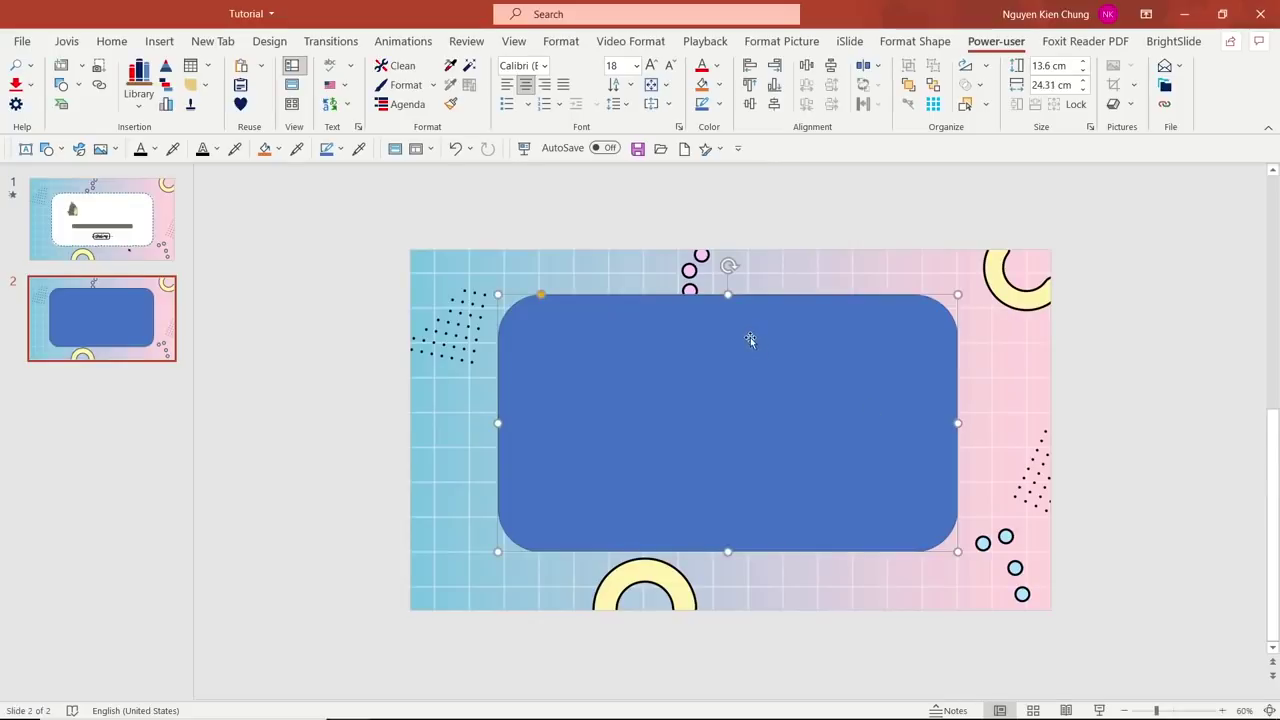
Step: Fill the rounded rectangle with white in Format Shape
{"action": "right_click", "coordinate": [638, 403]}
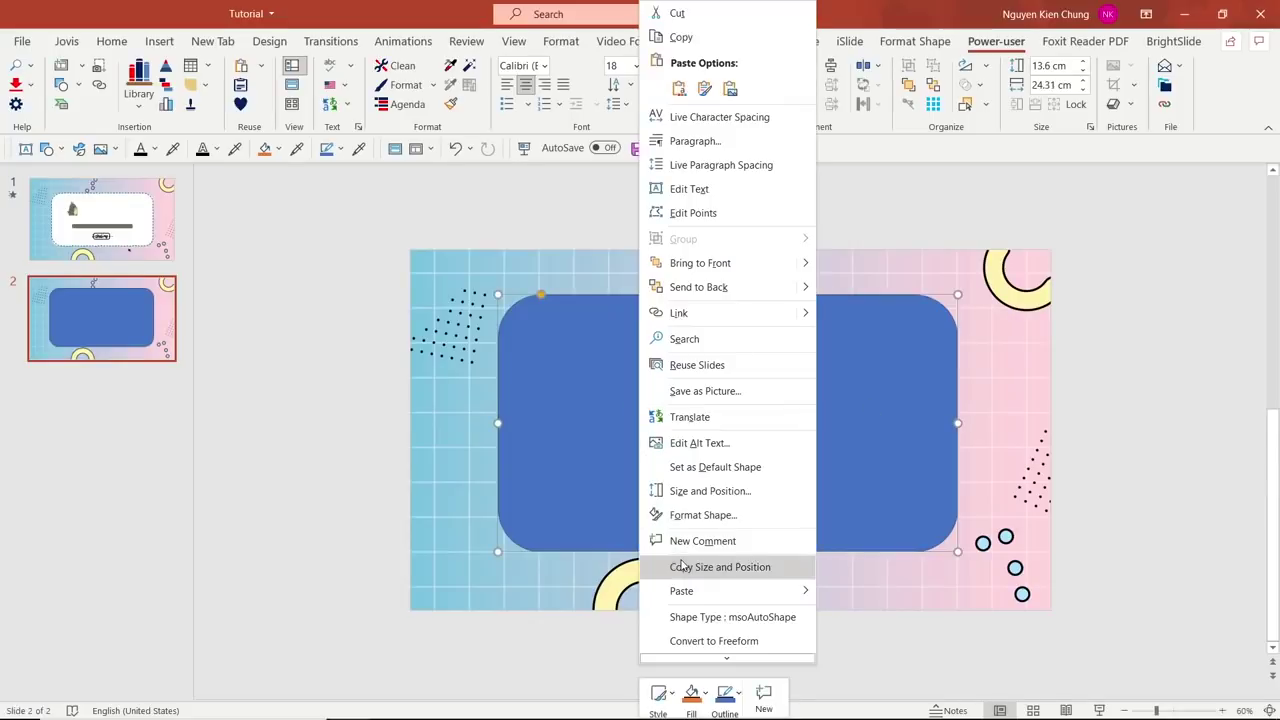
{"action": "left_click", "coordinate": [687, 516]}
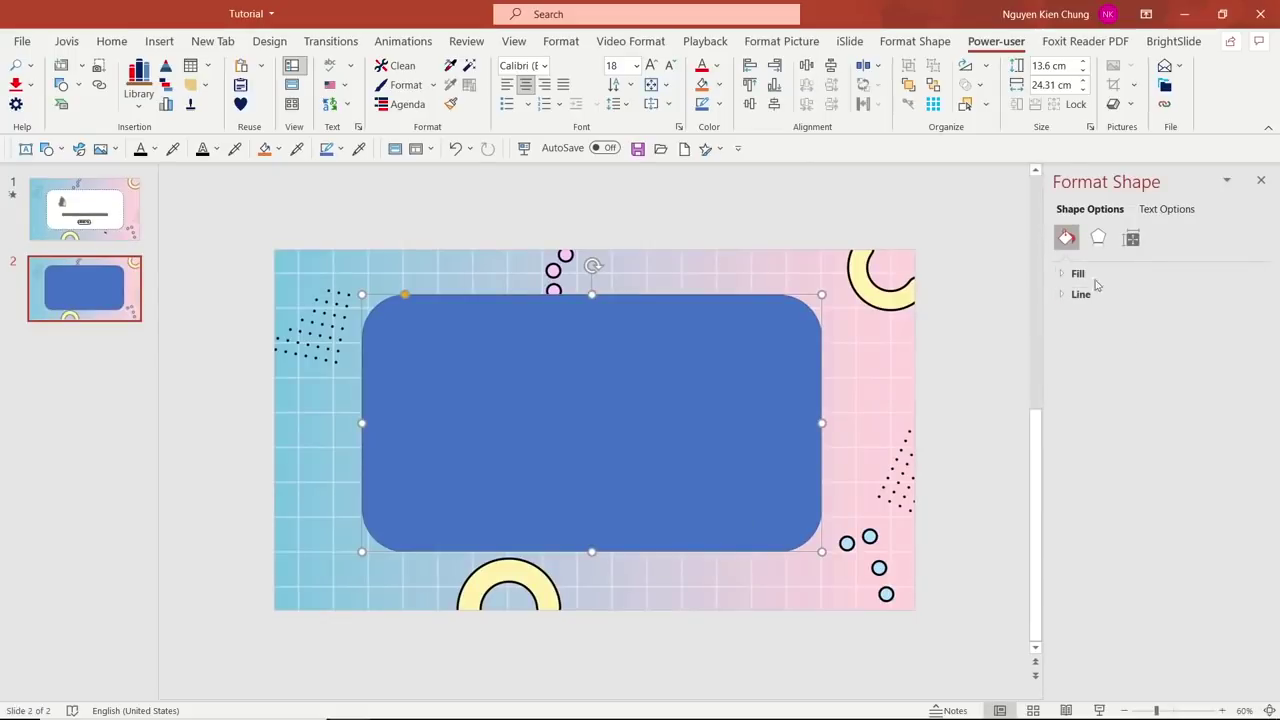
{"action": "left_click", "coordinate": [1088, 274]}
{"action": "left_click", "coordinate": [1243, 426]}
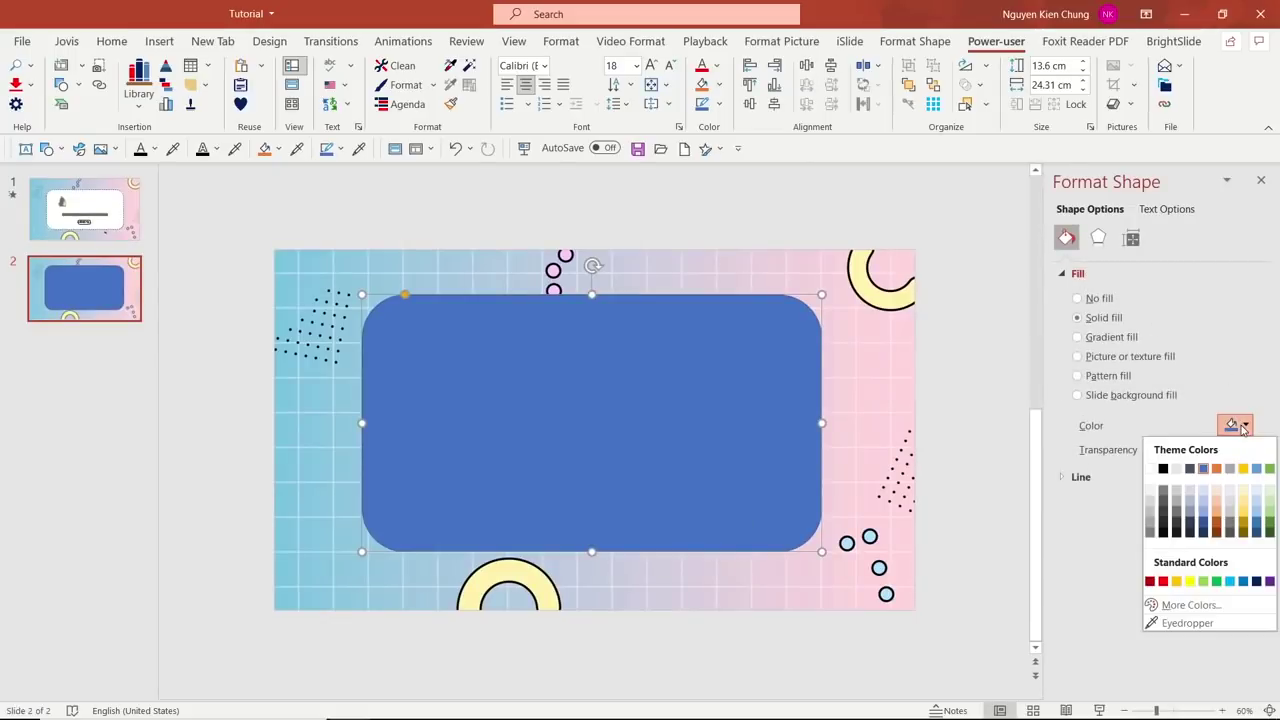
{"action": "left_click", "coordinate": [1150, 470]}
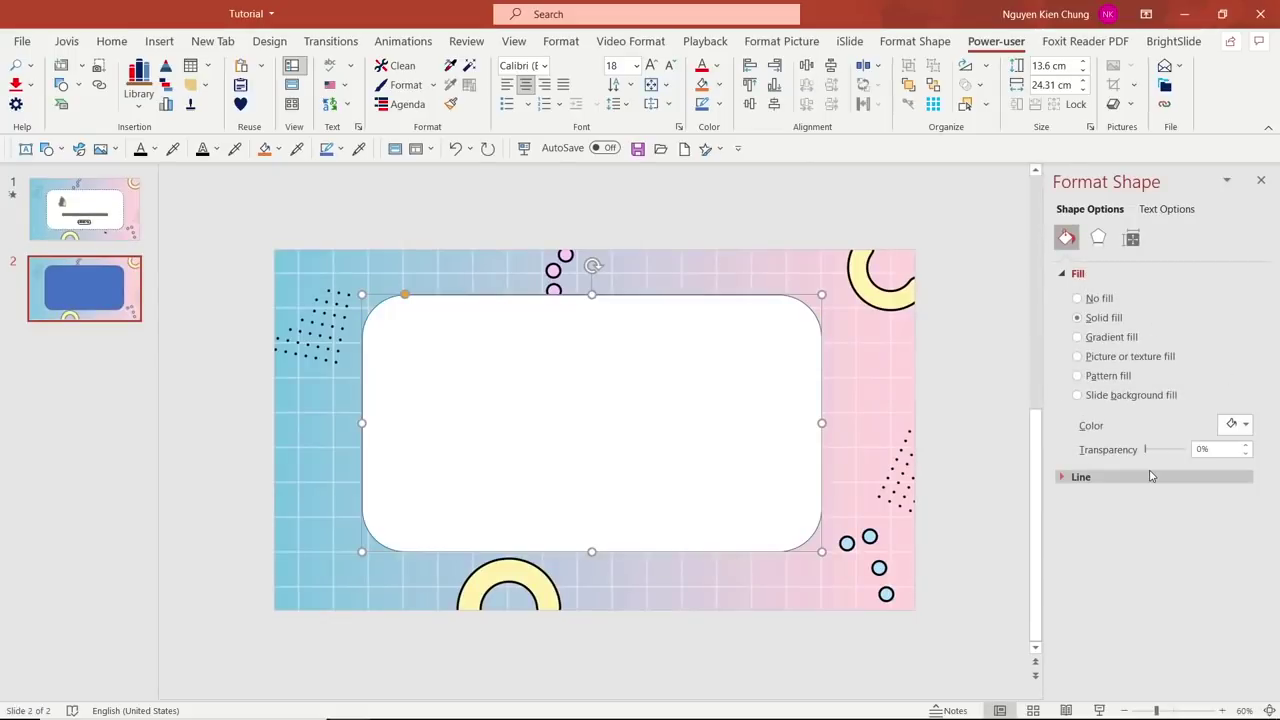
Step: Give the panel a 3 pt Square Dot outline with a wavy Sketched style
{"action": "left_click", "coordinate": [342, 149]}
{"action": "mouse_move", "coordinate": [363, 407]}
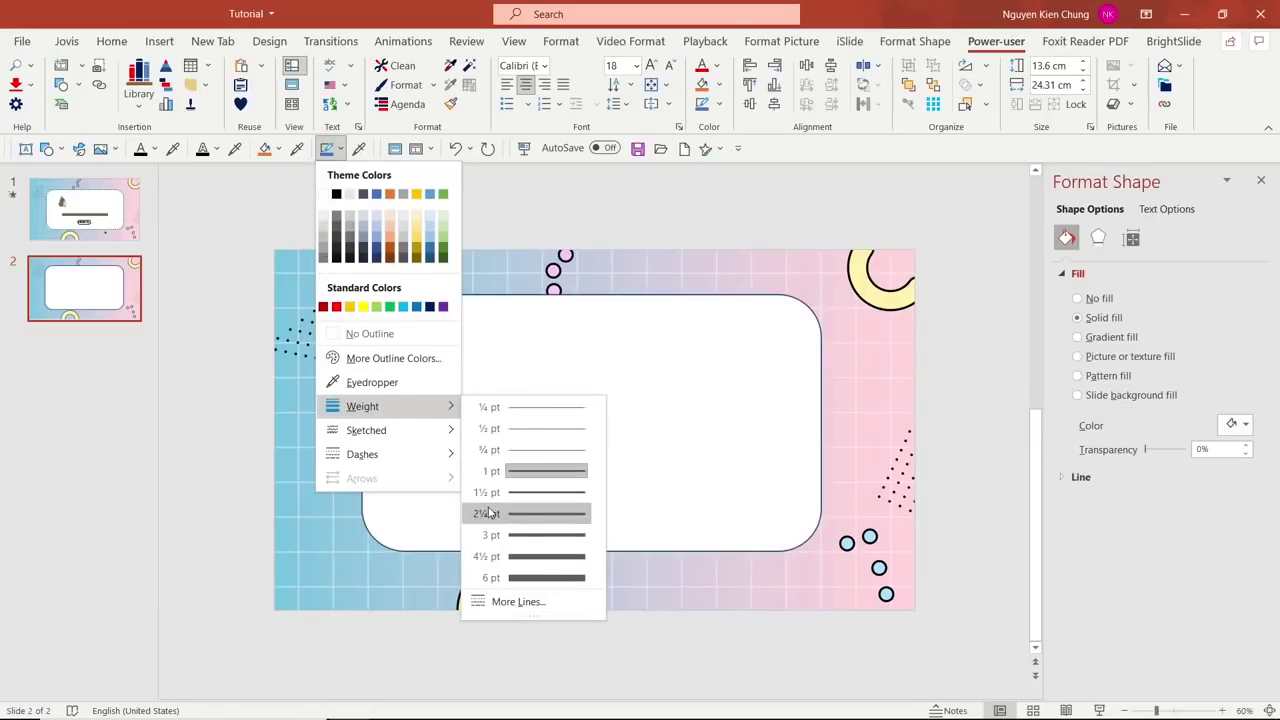
{"action": "left_click", "coordinate": [495, 535]}
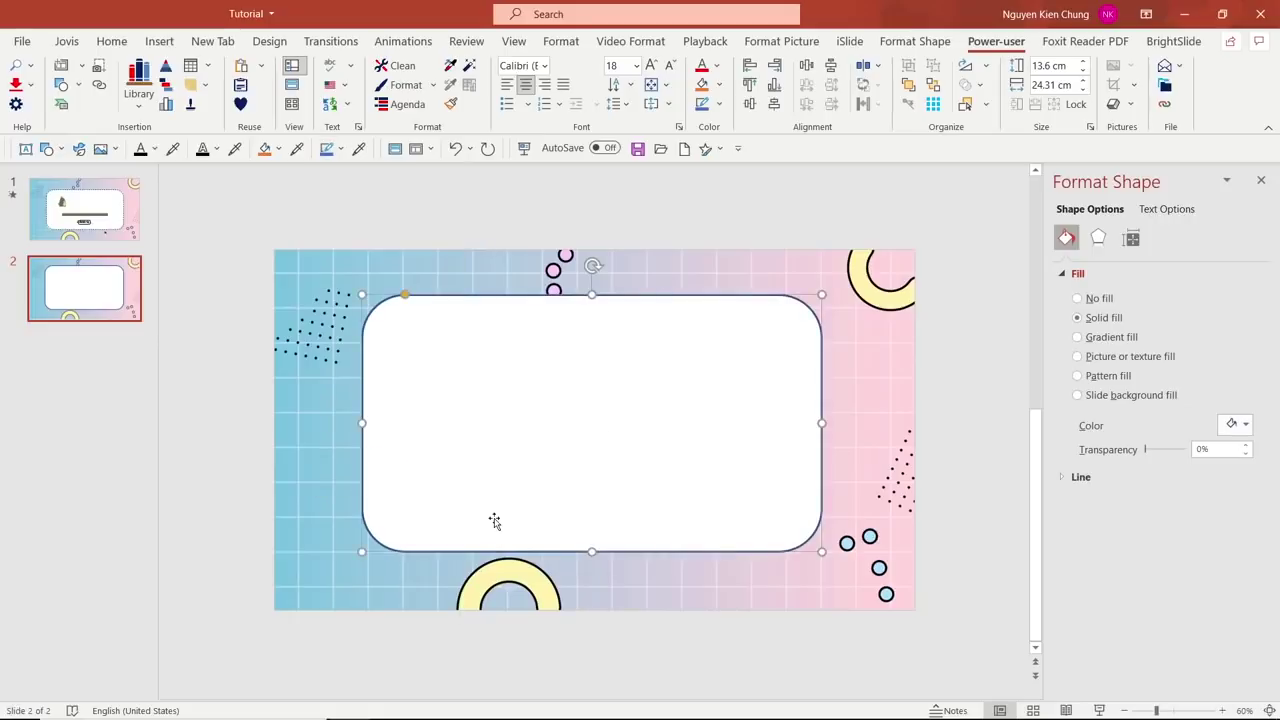
{"action": "left_click", "coordinate": [340, 150]}
{"action": "left_click", "coordinate": [516, 603]}
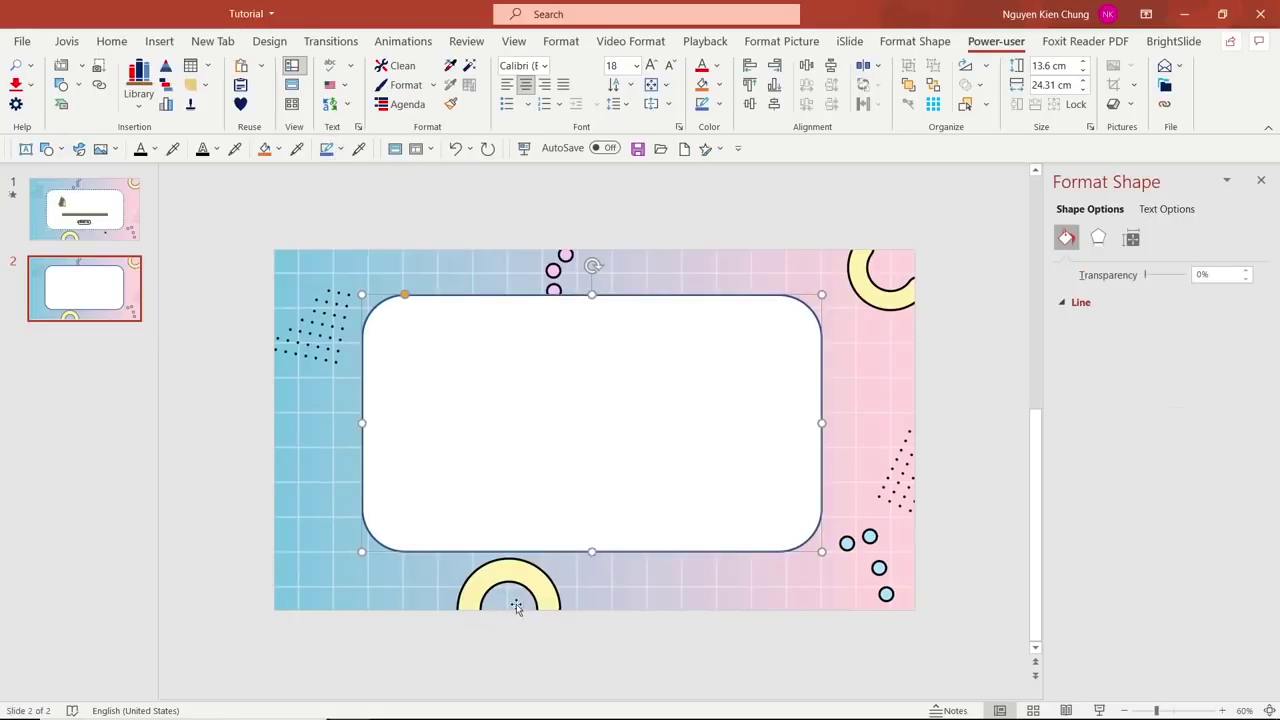
{"action": "left_click", "coordinate": [1233, 522]}
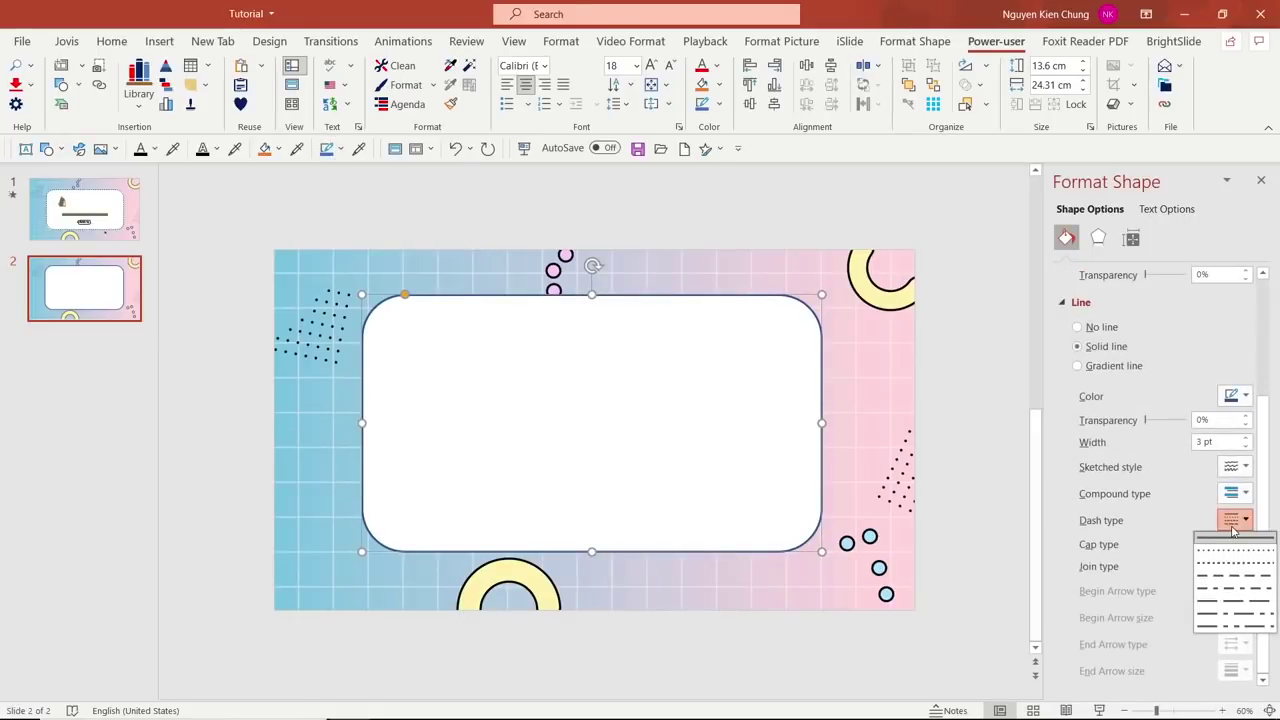
{"action": "left_click", "coordinate": [1215, 562]}
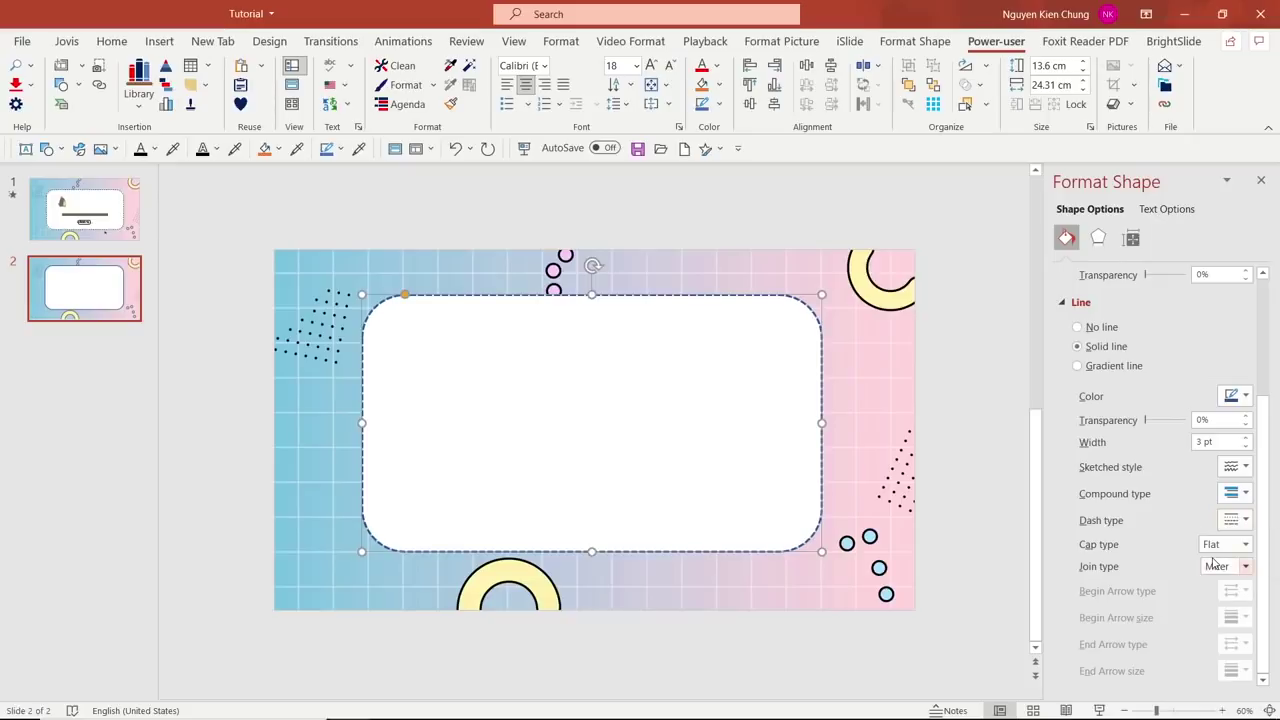
{"action": "left_click", "coordinate": [1236, 467]}
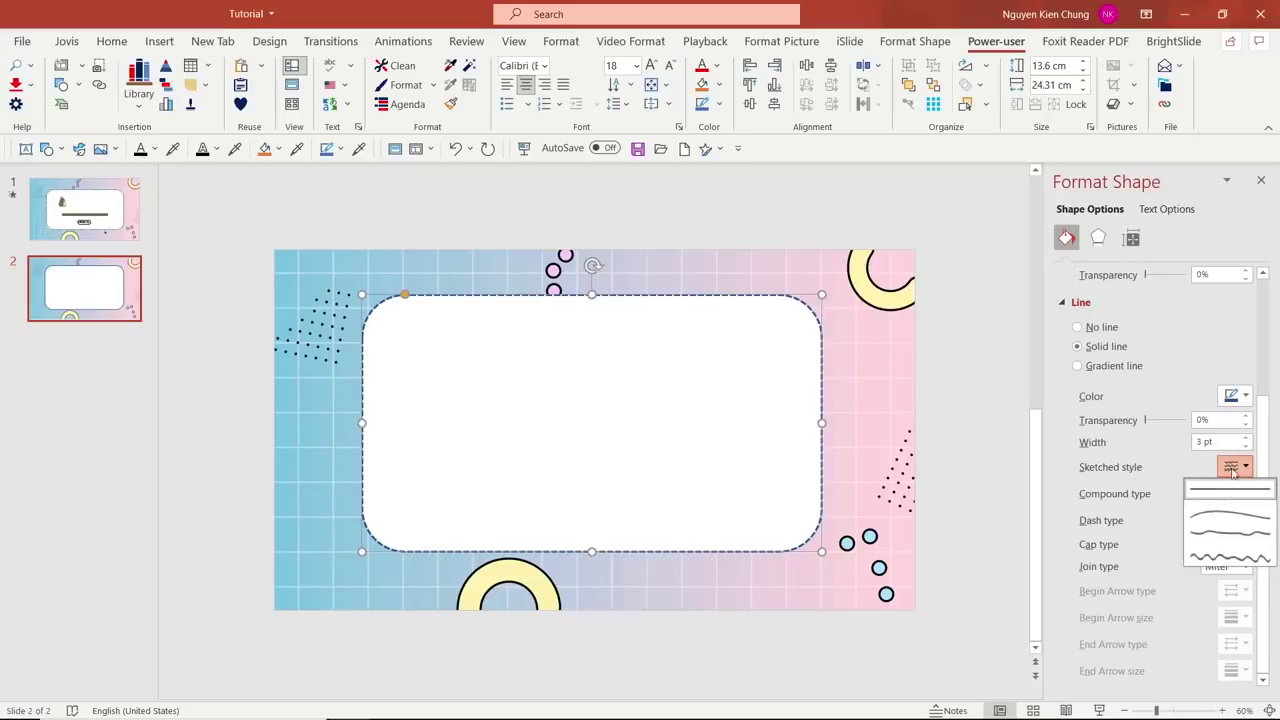
{"action": "left_click", "coordinate": [1208, 558]}
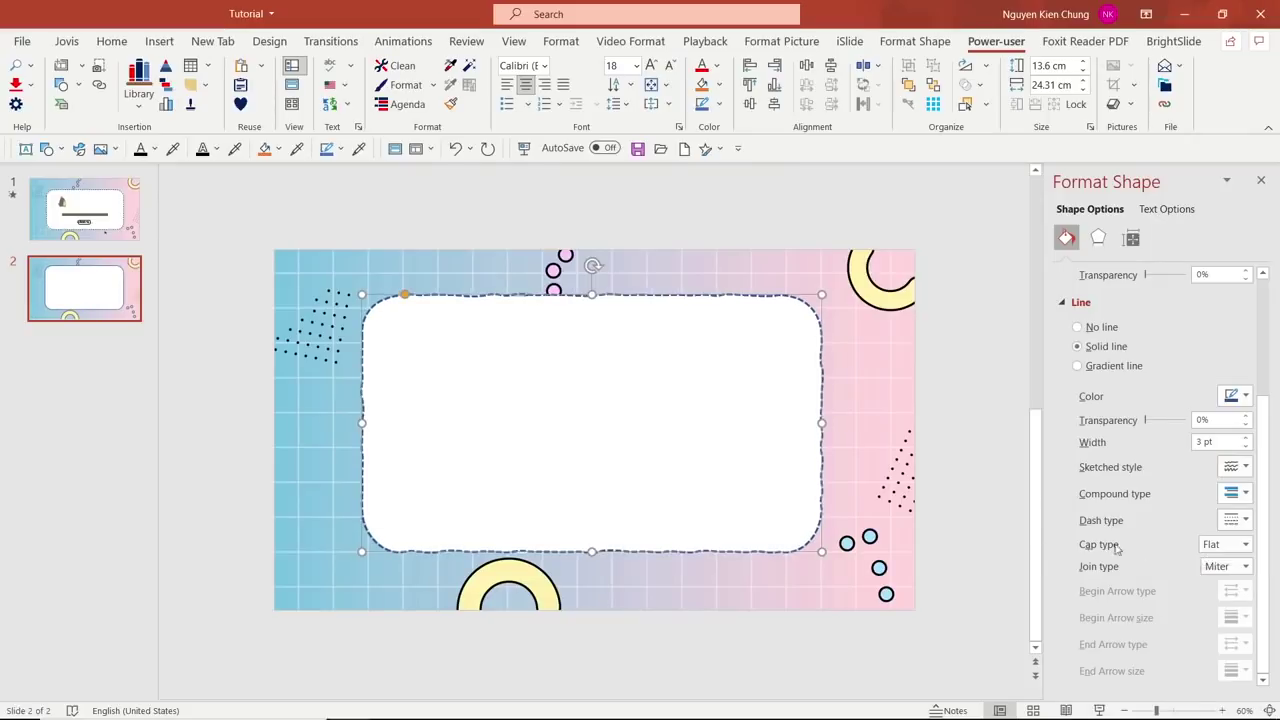
Step: Resize the white panel to about 13.12 × 24.06 cm and lower its top edge slightly
{"action": "left_click", "coordinate": [998, 537]}
{"action": "left_click", "coordinate": [754, 486]}
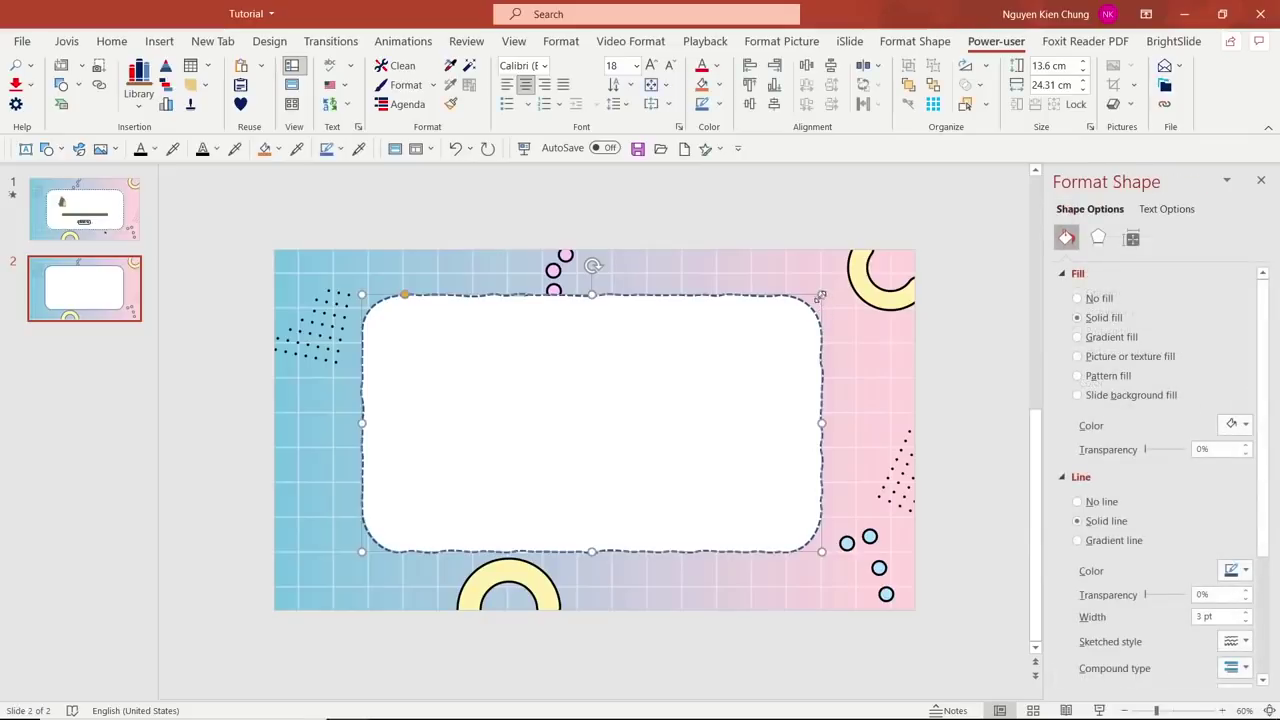
{"action": "mouse_move", "coordinate": [821, 295]}
{"action": "left_mouse_down"}
{"action": "mouse_move", "coordinate": [808, 314]}
{"action": "mouse_move", "coordinate": [648, 345]}
{"action": "left_mouse_up"}
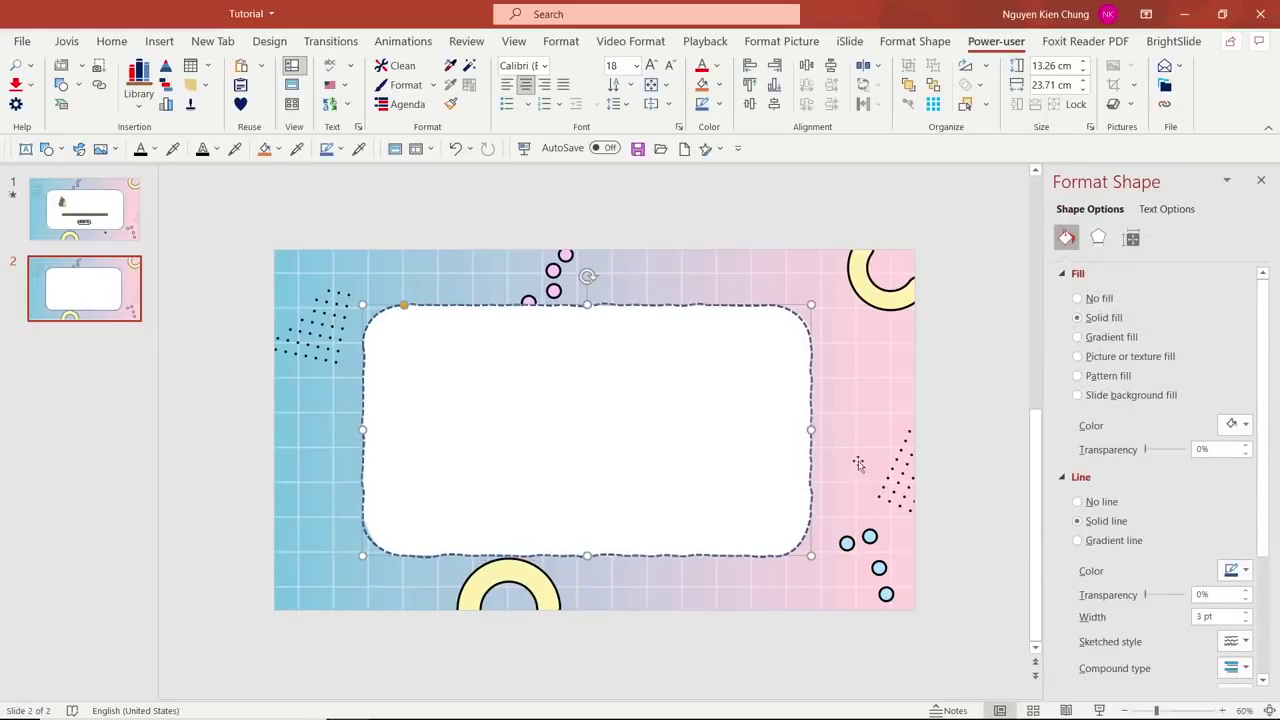
{"action": "left_click_drag", "start_coordinate": [808, 428], "coordinate": [817, 431]}
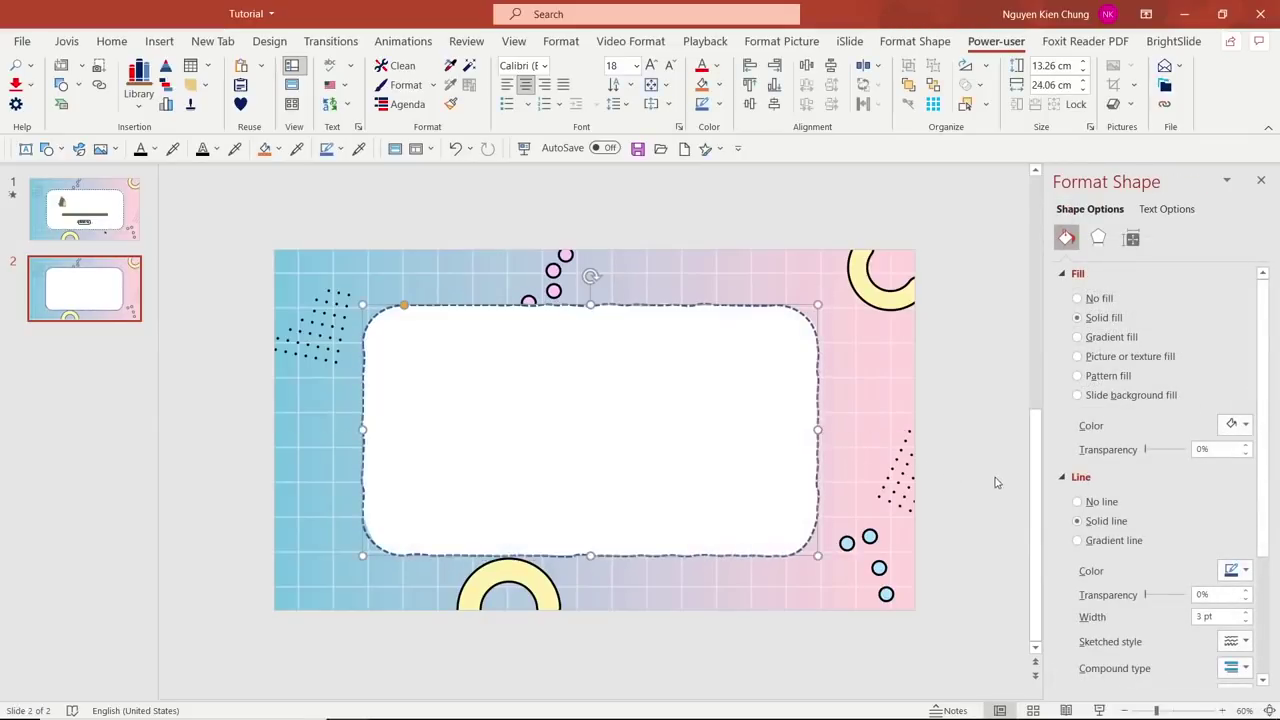
{"action": "left_click", "coordinate": [995, 483]}
{"action": "left_click", "coordinate": [668, 461]}
{"action": "left_click_drag", "start_coordinate": [590, 304], "coordinate": [590, 308]}
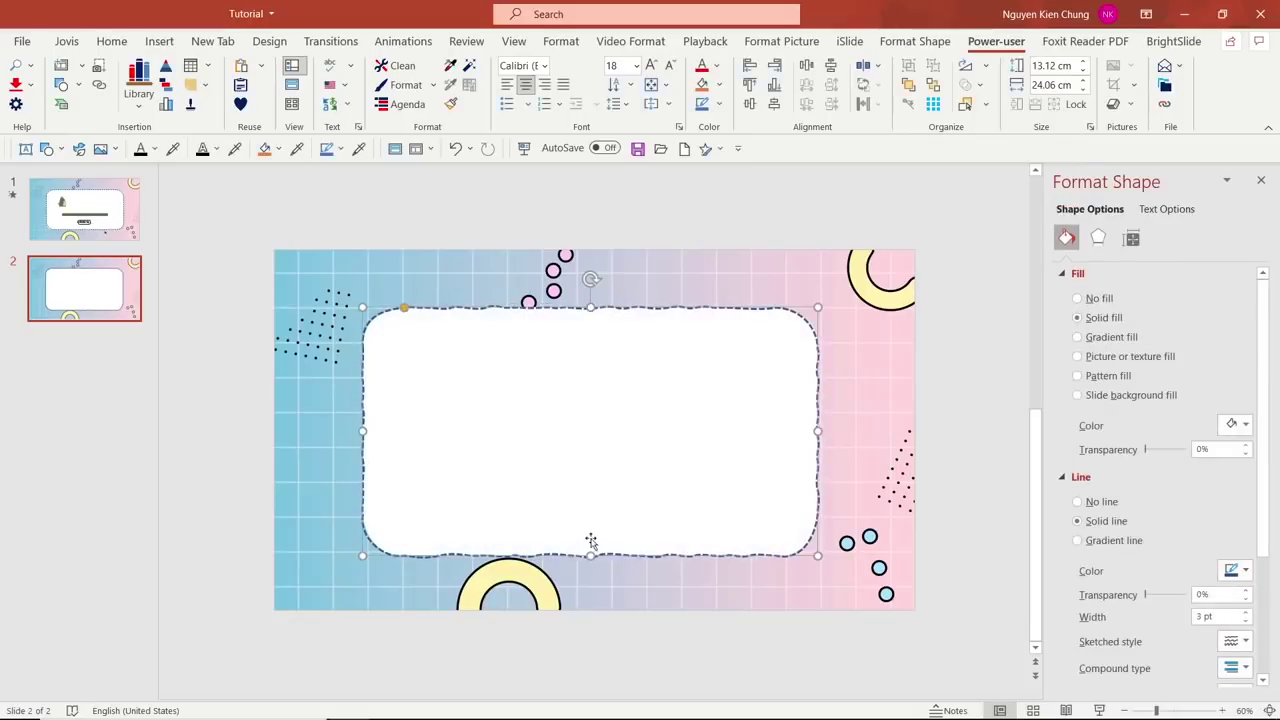
Step: Insert the walking Totoro GIF from this computer onto slide 2
{"action": "left_click", "coordinate": [165, 42]}
{"action": "left_click", "coordinate": [155, 78]}
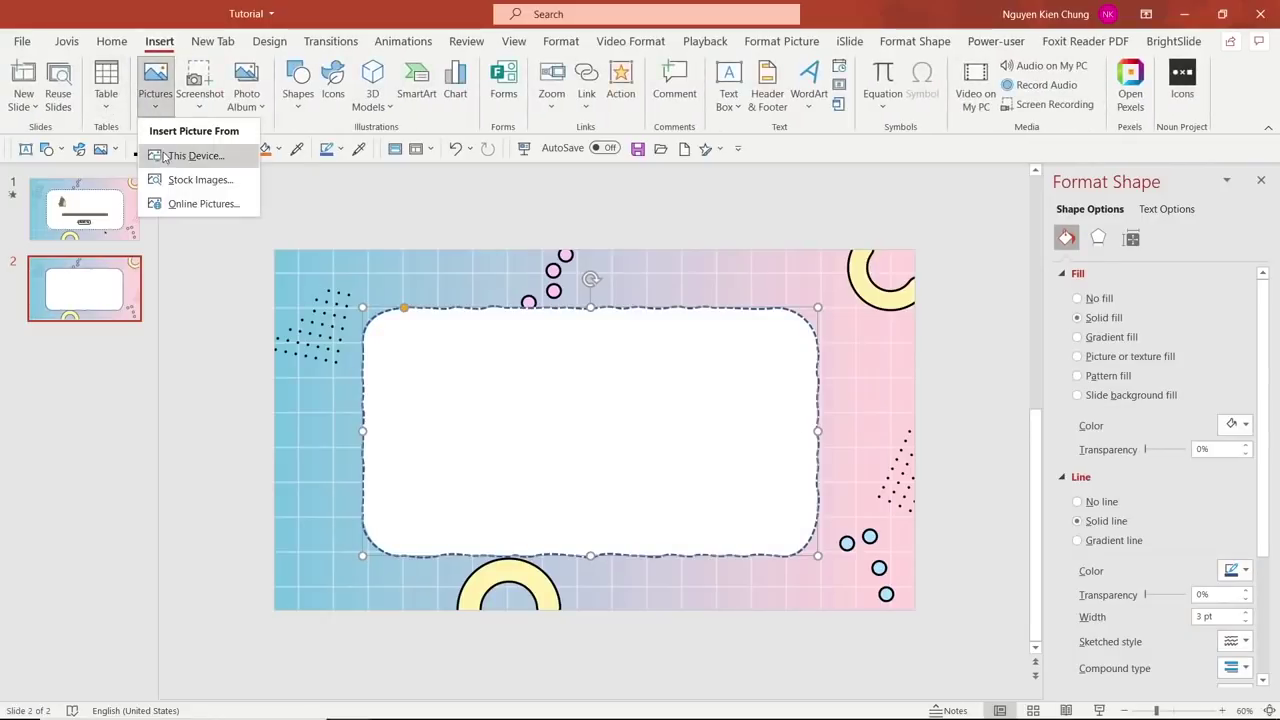
{"action": "left_click", "coordinate": [166, 157]}
{"action": "double_click", "coordinate": [380, 140]}
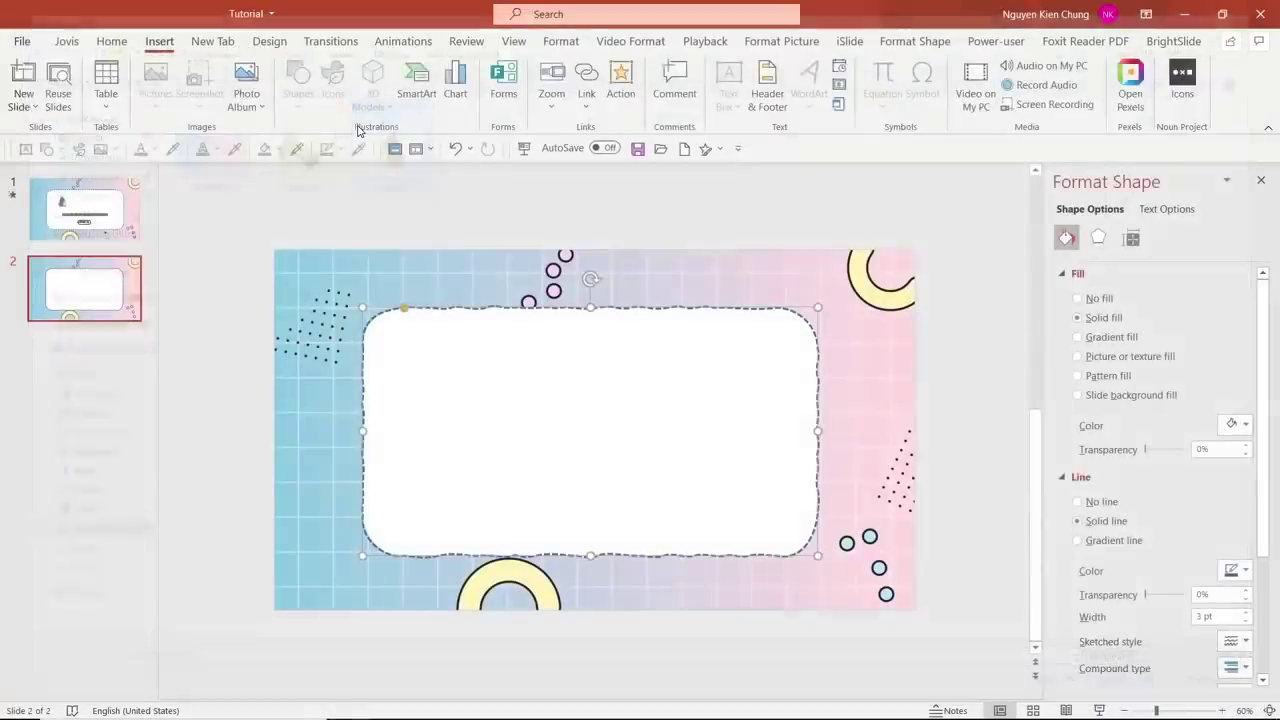
Step: Move Totoro to the panel's upper-left area and shrink it to roughly half size
{"action": "left_click_drag", "start_coordinate": [562, 392], "coordinate": [454, 358]}
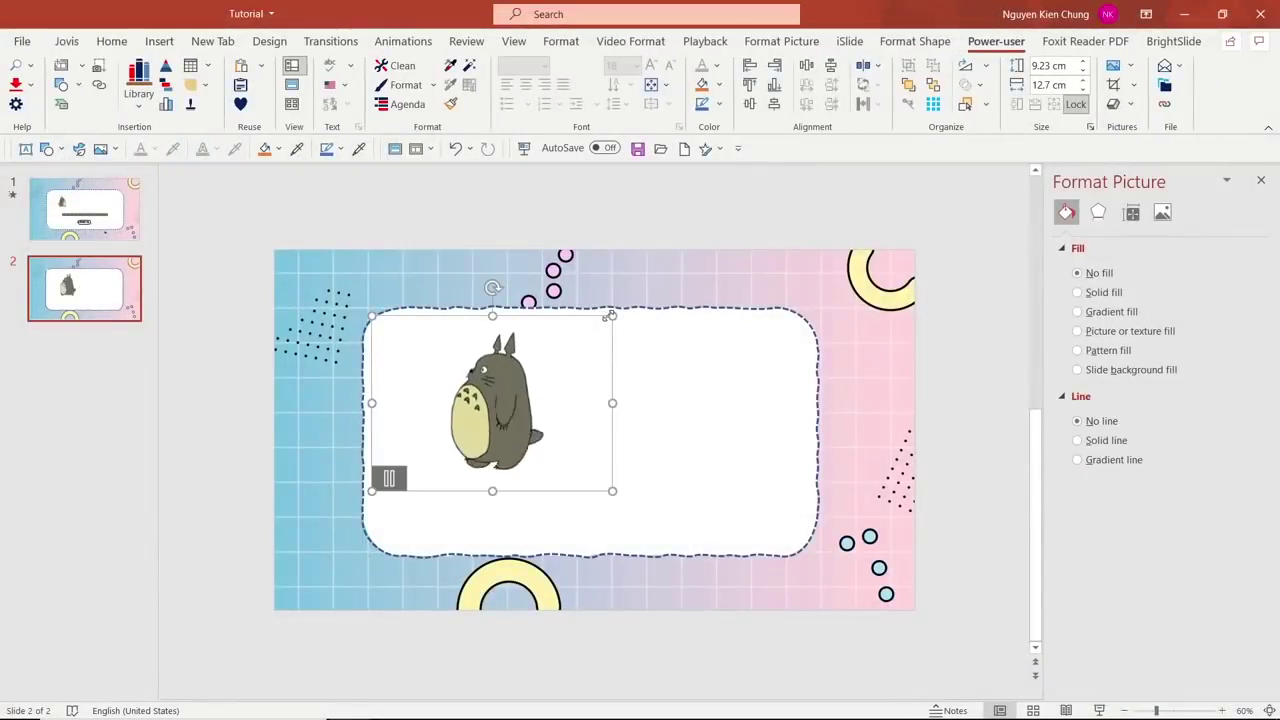
{"action": "left_click", "coordinate": [534, 372]}
{"action": "left_click", "coordinate": [465, 430]}
{"action": "mouse_move", "coordinate": [491, 400]}
{"action": "left_mouse_down"}
{"action": "mouse_move", "coordinate": [431, 446]}
{"action": "mouse_move", "coordinate": [440, 381]}
{"action": "left_mouse_up"}
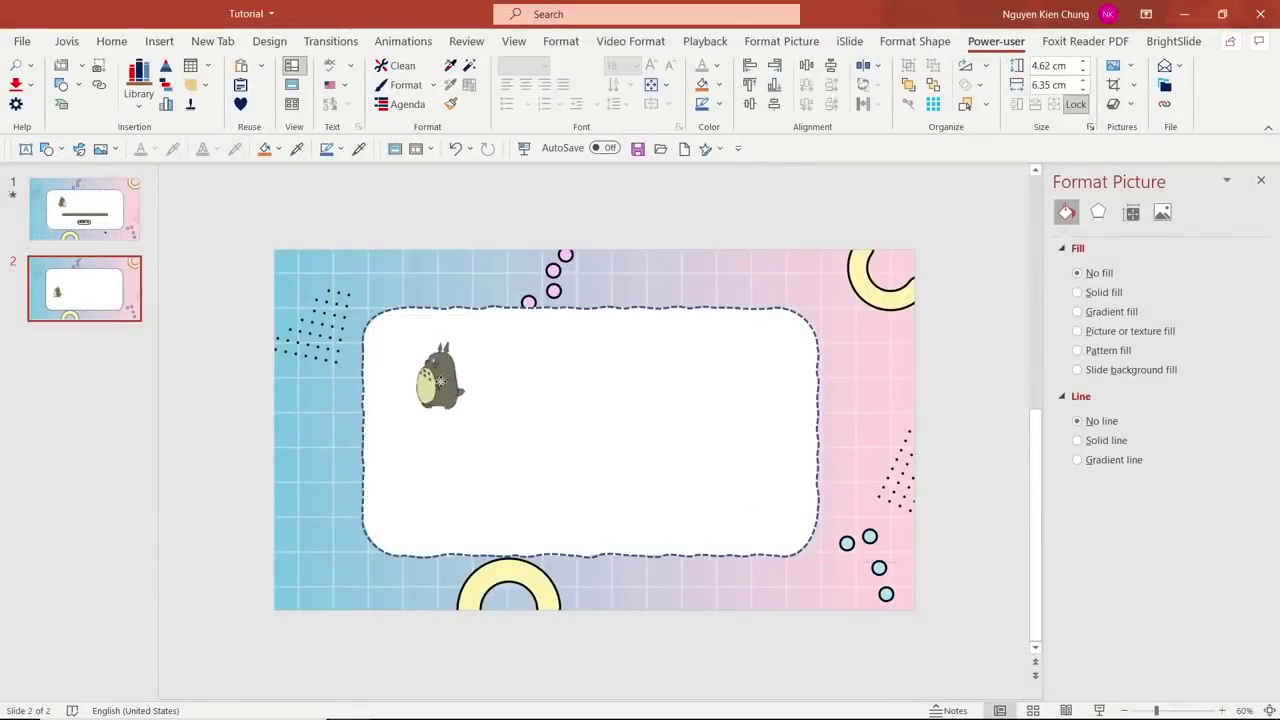
{"action": "left_click", "coordinate": [440, 383]}
{"action": "left_click_drag", "start_coordinate": [500, 334], "coordinate": [486, 337]}
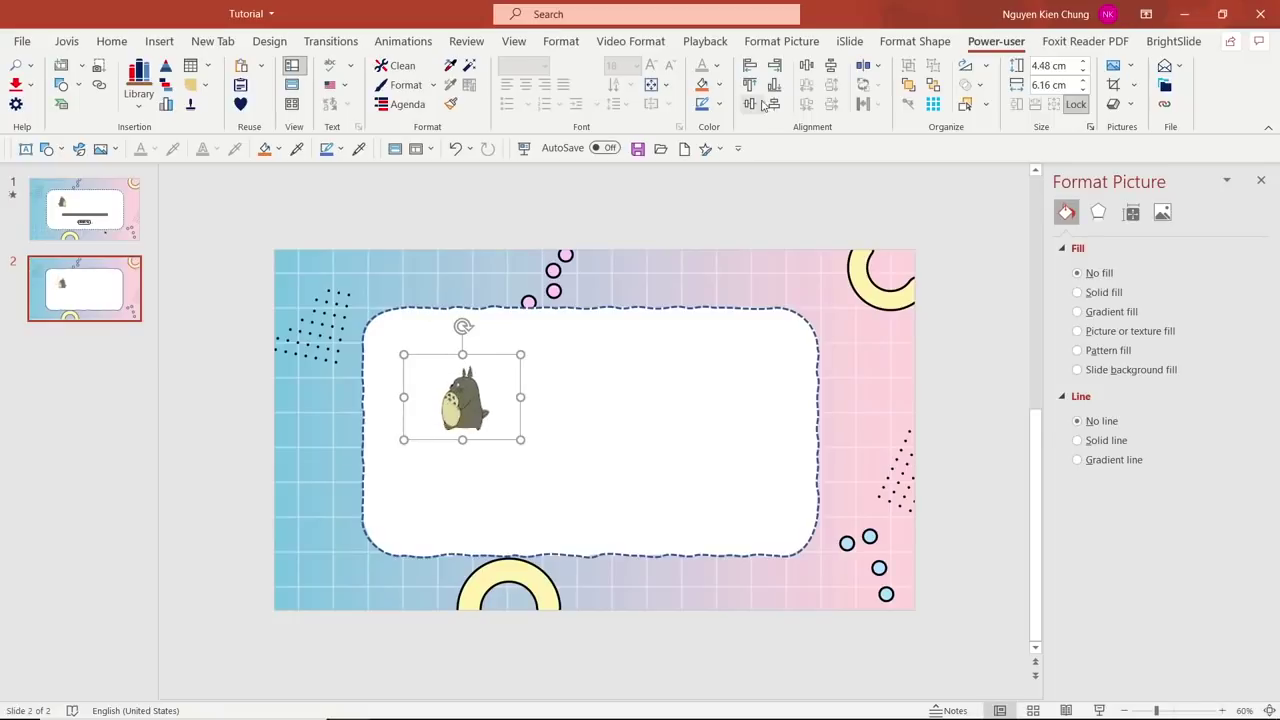
Step: Flip Totoro horizontally, fine-tune its placement, and draw a bar beneath it
{"action": "left_click", "coordinate": [910, 43]}
{"action": "left_click", "coordinate": [1125, 107]}
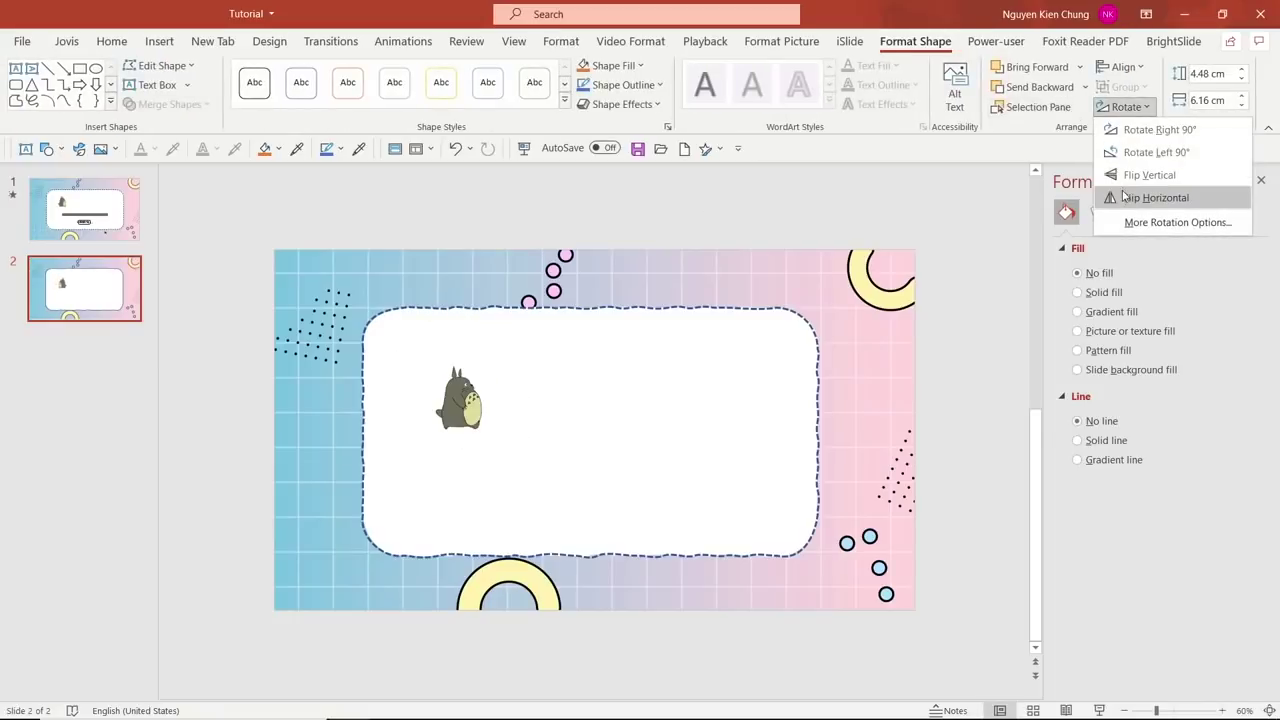
{"action": "left_click", "coordinate": [1135, 194]}
{"action": "left_click_drag", "start_coordinate": [522, 354], "coordinate": [528, 347]}
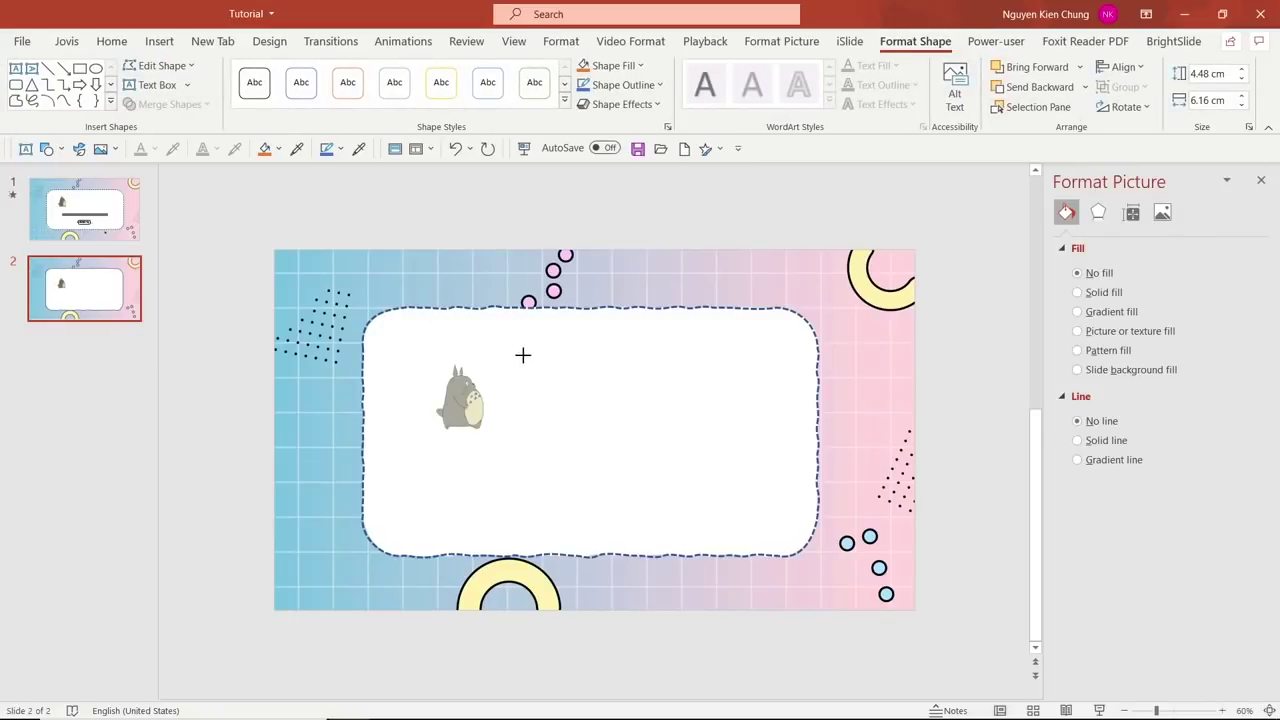
{"action": "left_click_drag", "start_coordinate": [458, 409], "coordinate": [468, 400]}
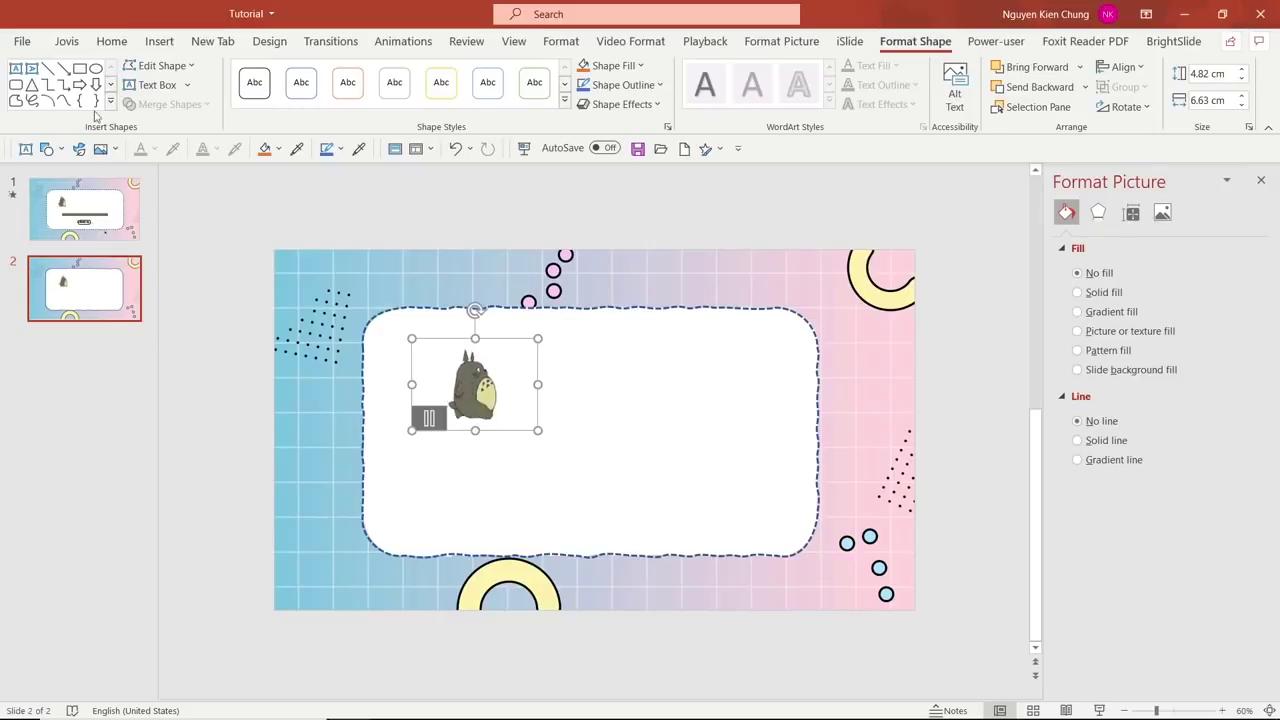
{"action": "left_click", "coordinate": [16, 86]}
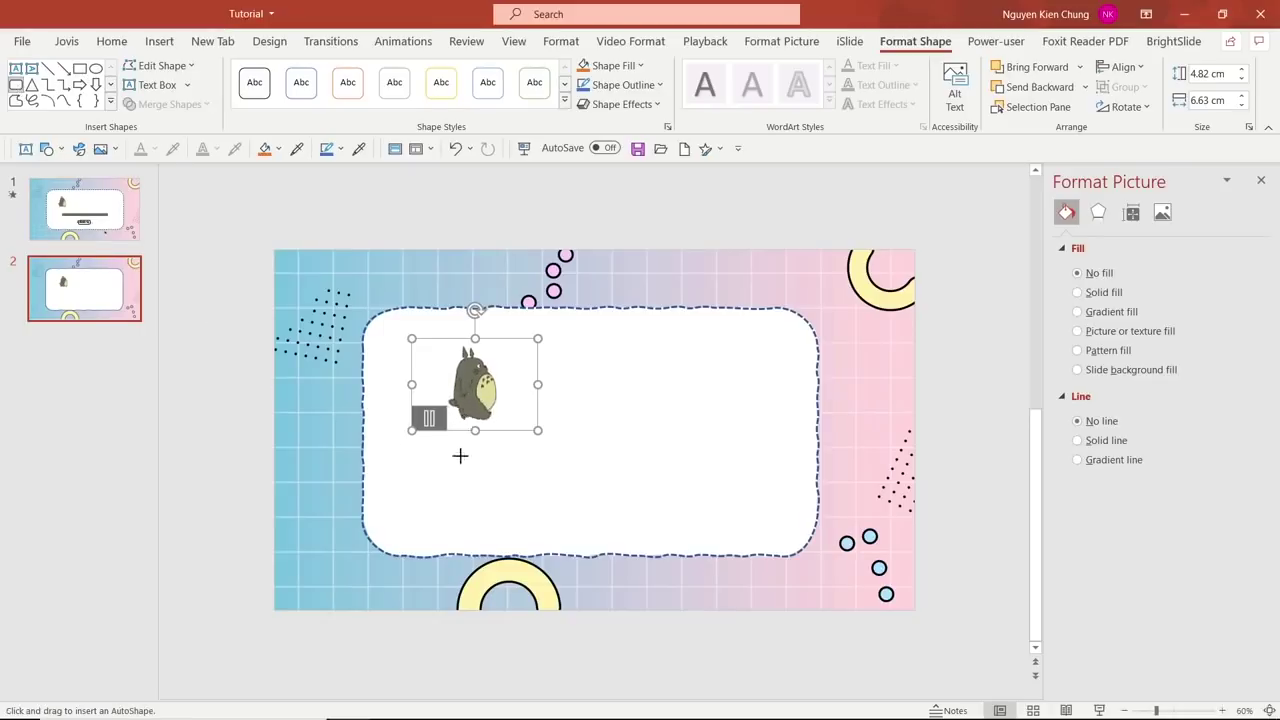
{"action": "left_click_drag", "start_coordinate": [460, 455], "coordinate": [732, 477]}
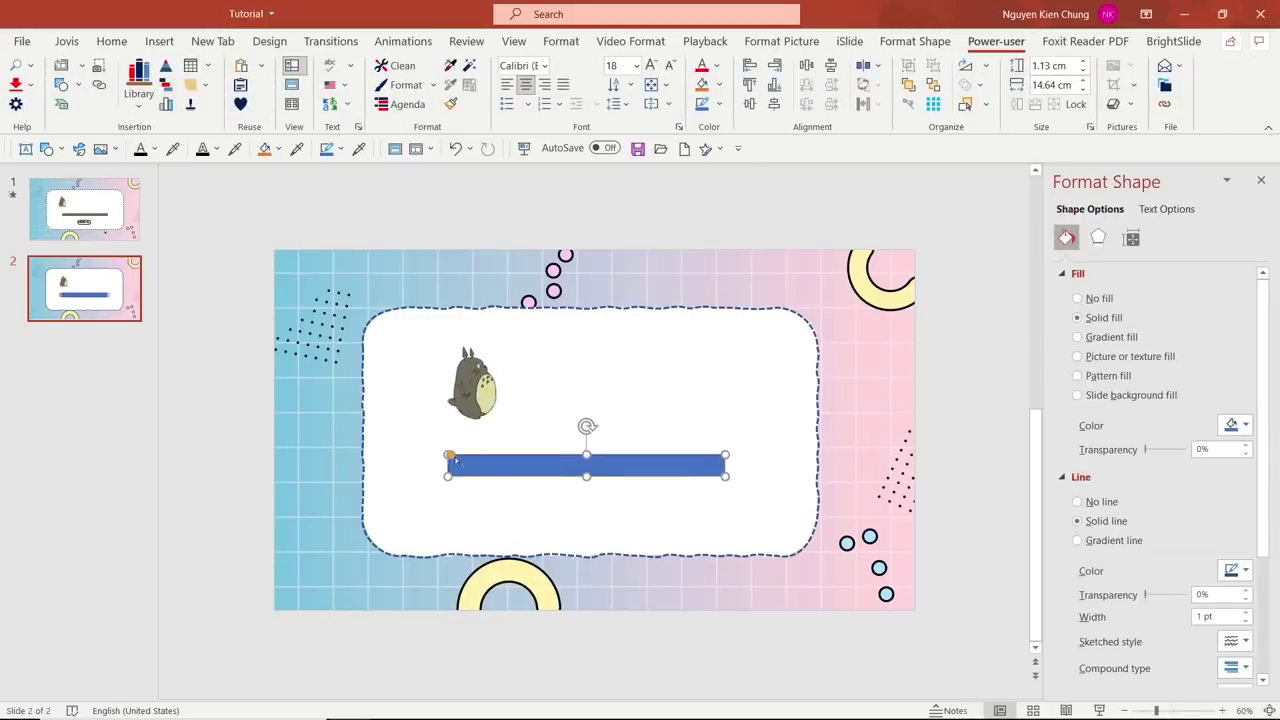
{"action": "left_click_drag", "start_coordinate": [452, 458], "coordinate": [449, 456]}
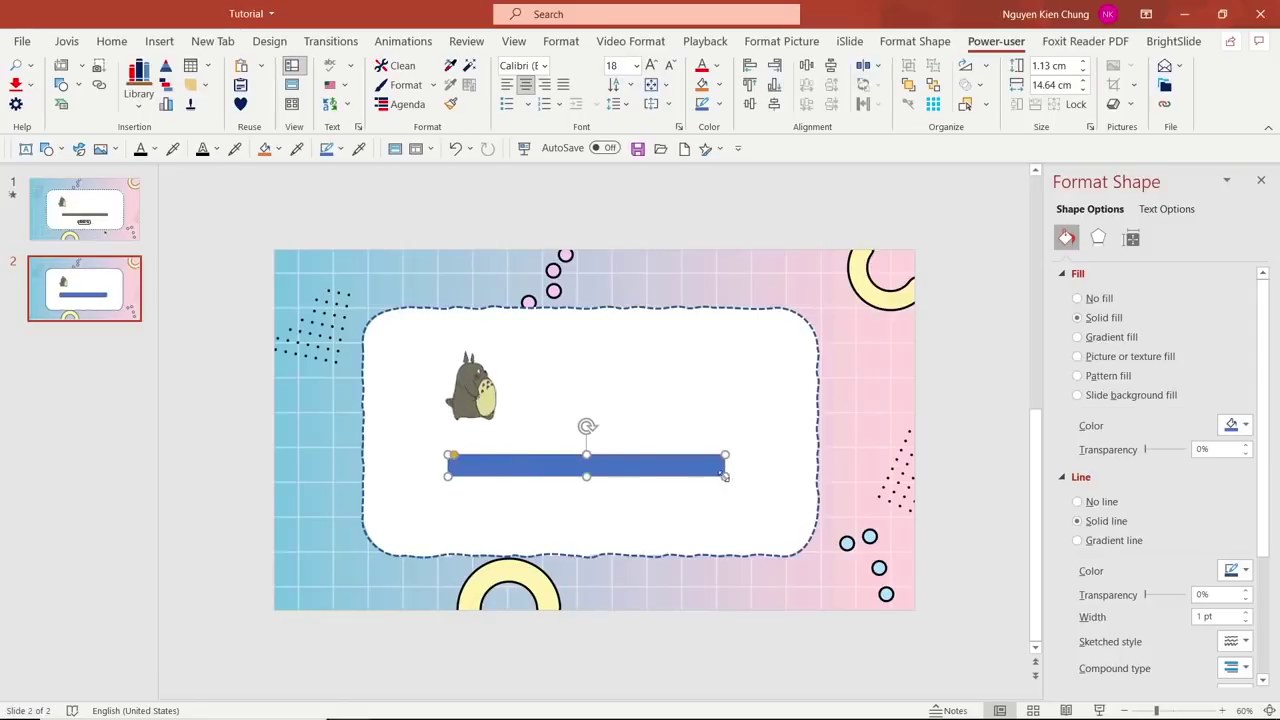
{"action": "mouse_move", "coordinate": [725, 477]}
{"action": "left_mouse_down"}
{"action": "mouse_move", "coordinate": [716, 472]}
{"action": "mouse_move", "coordinate": [737, 477]}
{"action": "left_mouse_up"}
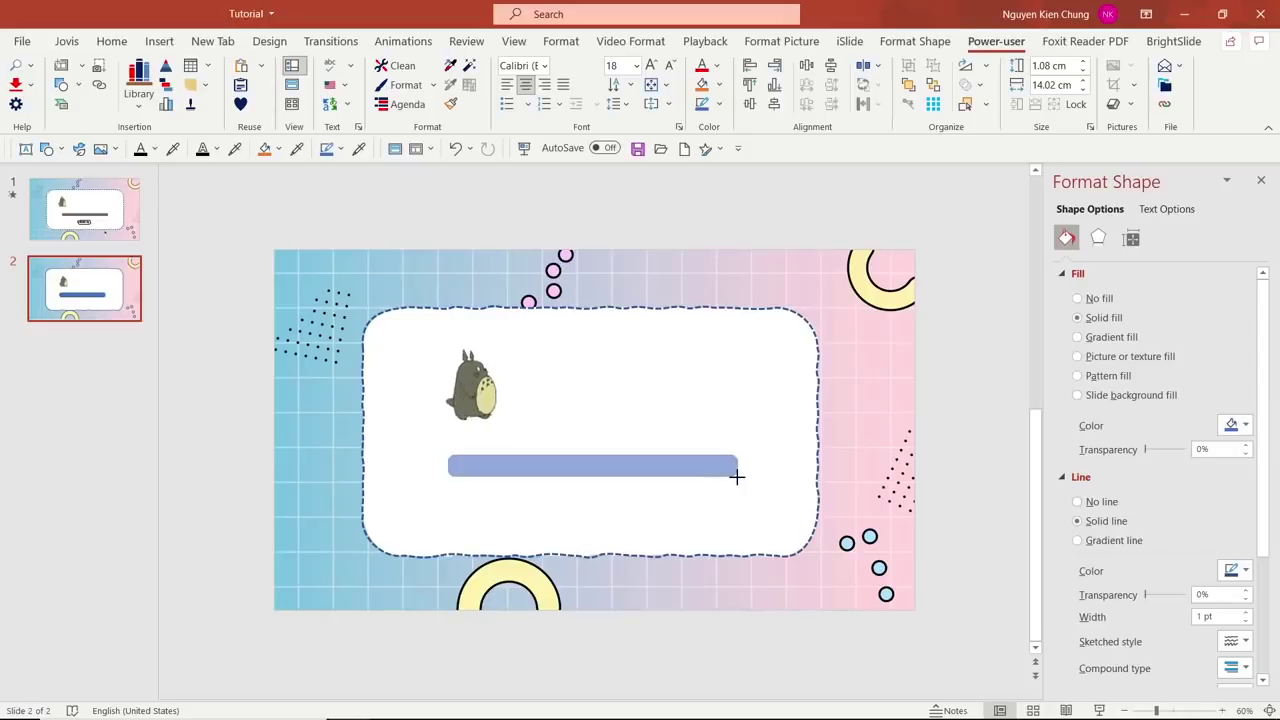
{"action": "left_click_drag", "start_coordinate": [744, 472], "coordinate": [742, 467]}
{"action": "left_click_drag", "start_coordinate": [568, 463], "coordinate": [568, 464]}
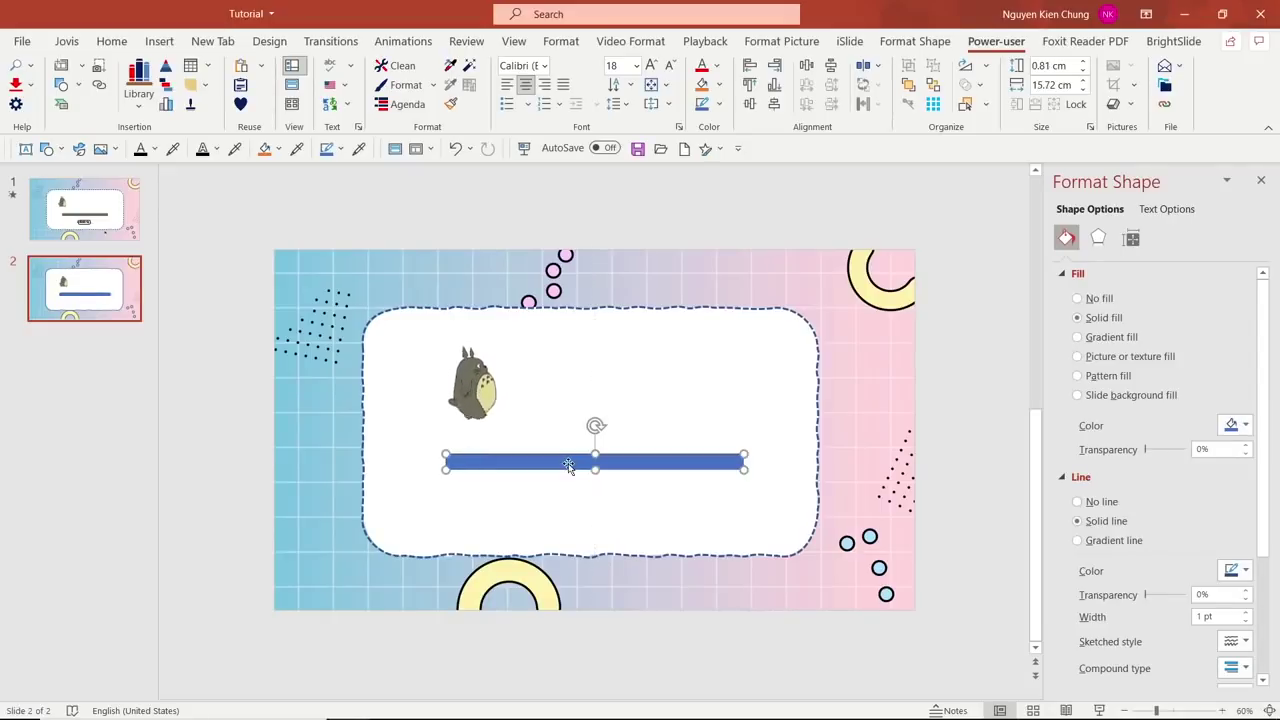
{"action": "key", "text": "Page_Up"}
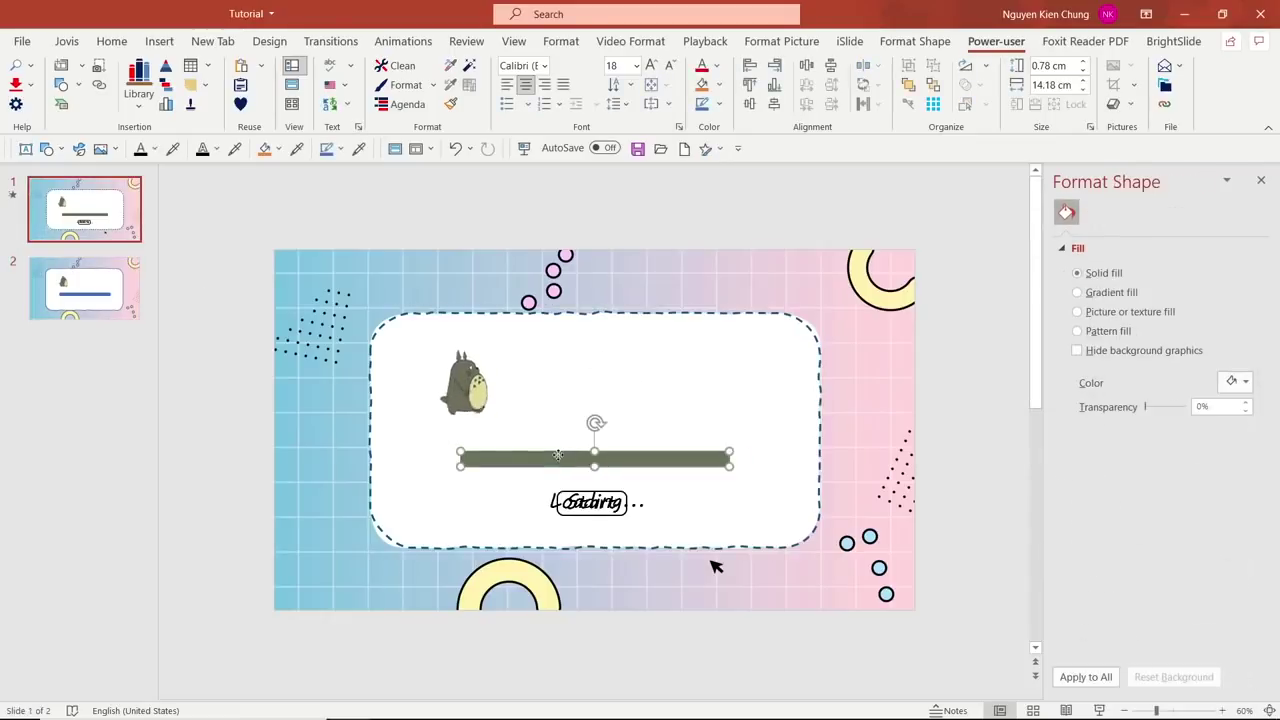
{"action": "left_click", "coordinate": [79, 287]}
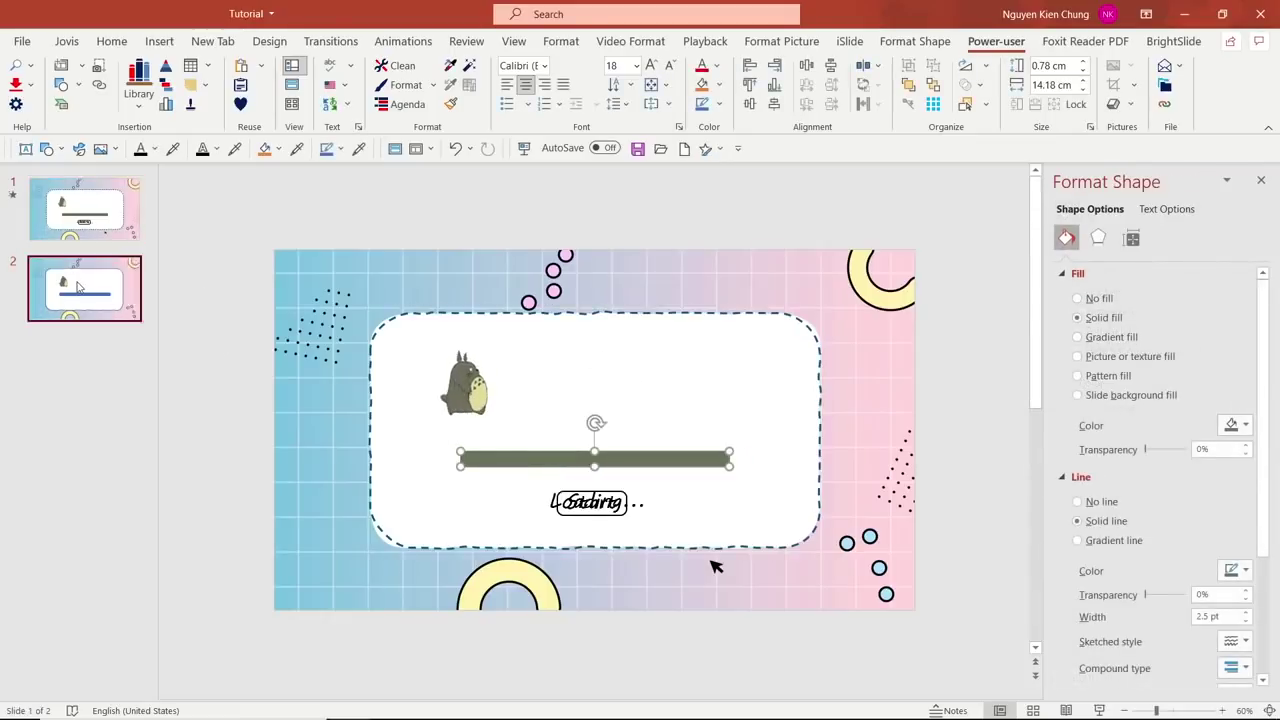
{"action": "left_click", "coordinate": [491, 463]}
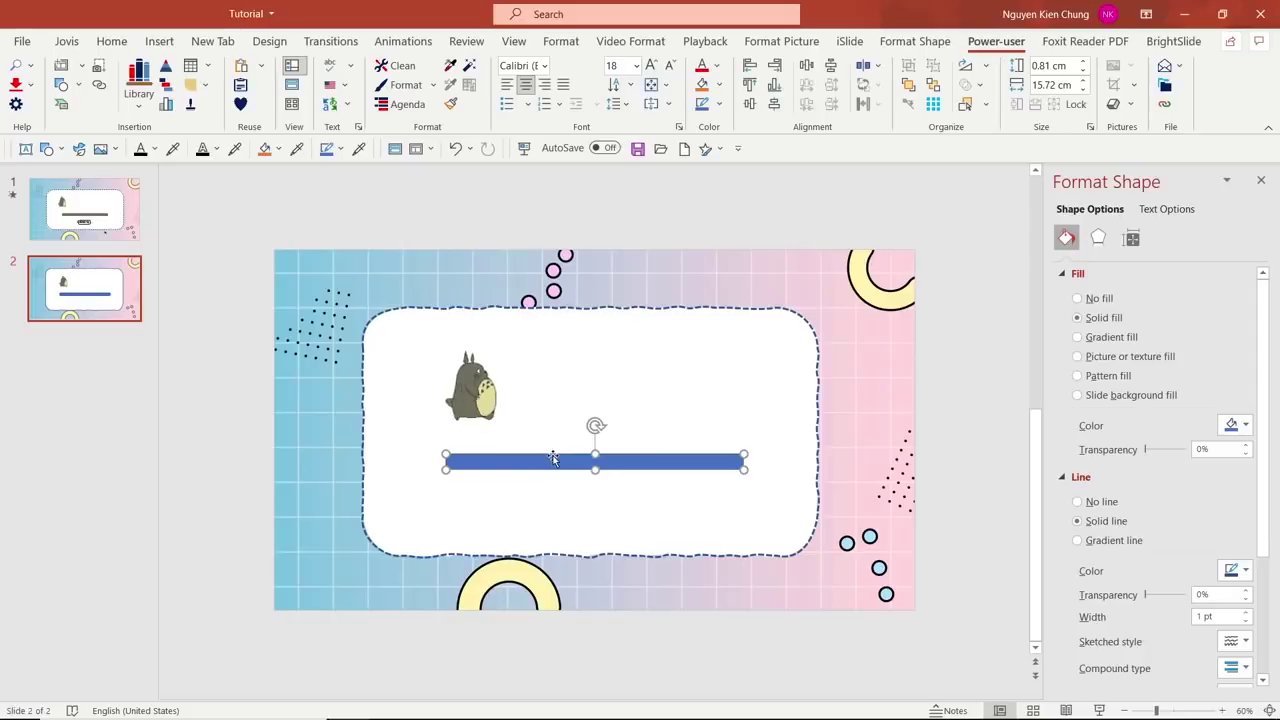
{"action": "left_click", "coordinate": [338, 150]}
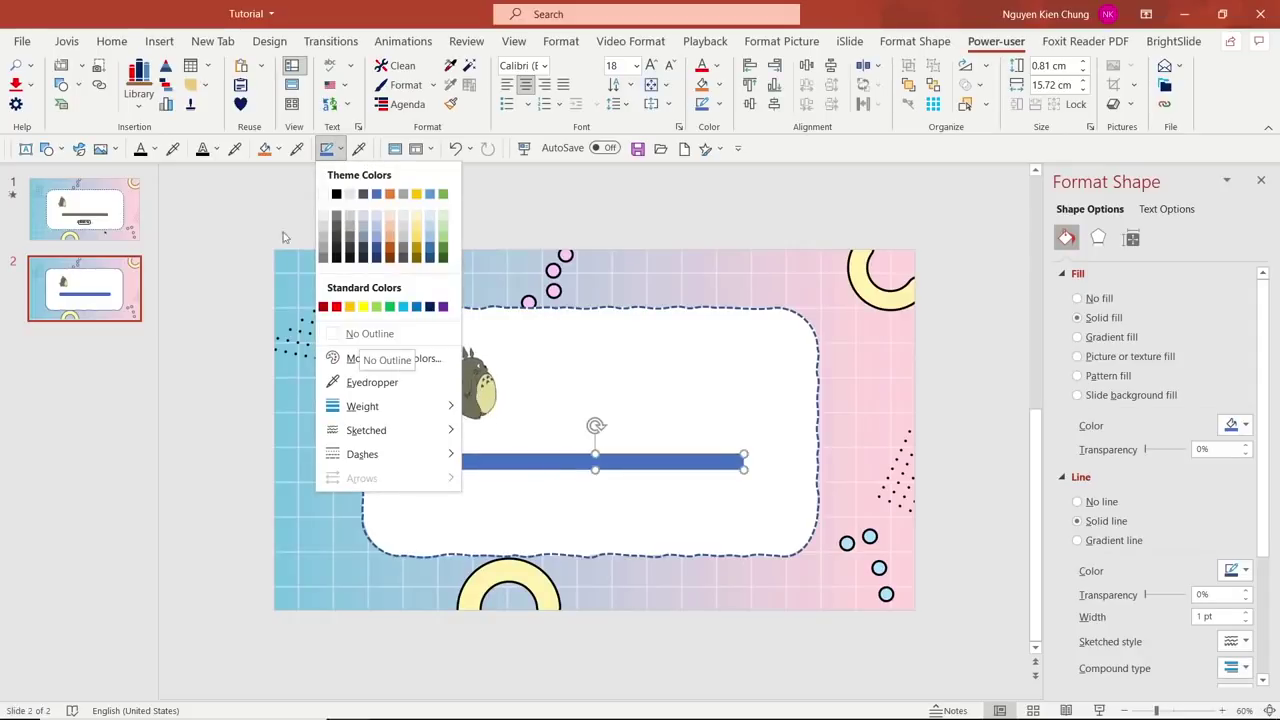
Step: Set the blue bar's Shape Fill to No Fill
{"action": "left_click", "coordinate": [264, 149]}
{"action": "left_click", "coordinate": [290, 334]}
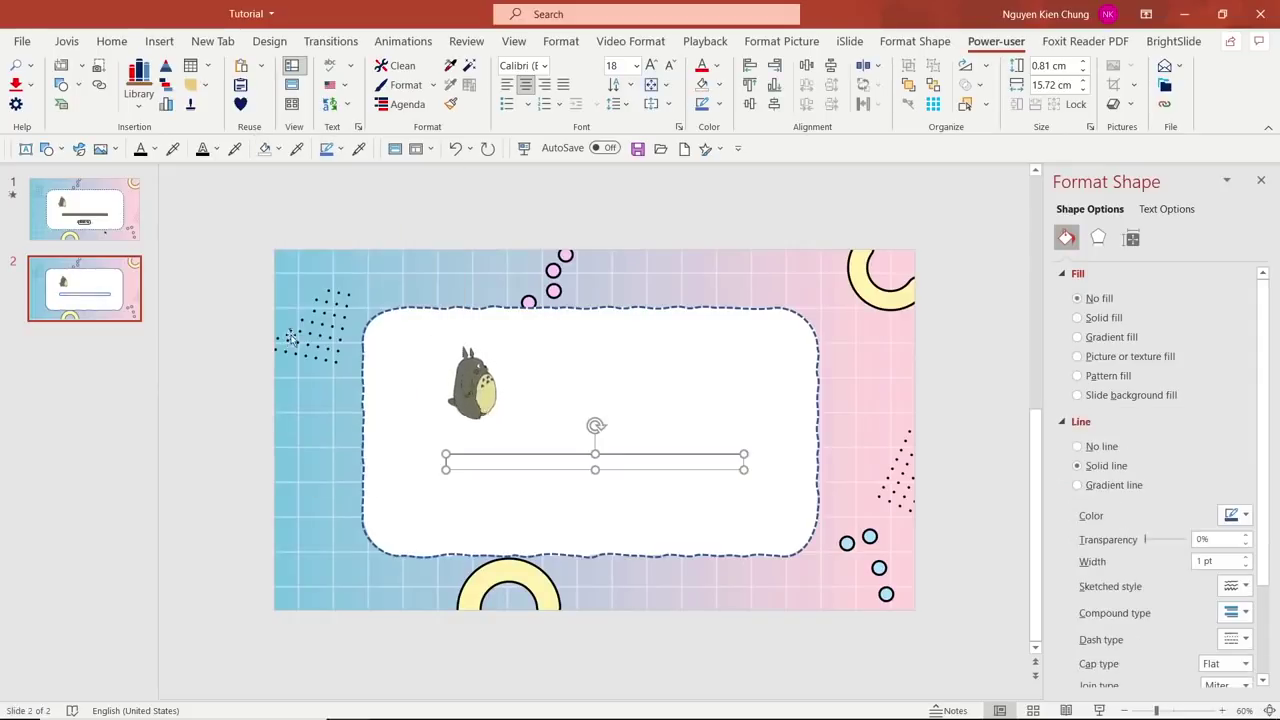
{"action": "left_click", "coordinate": [340, 149]}
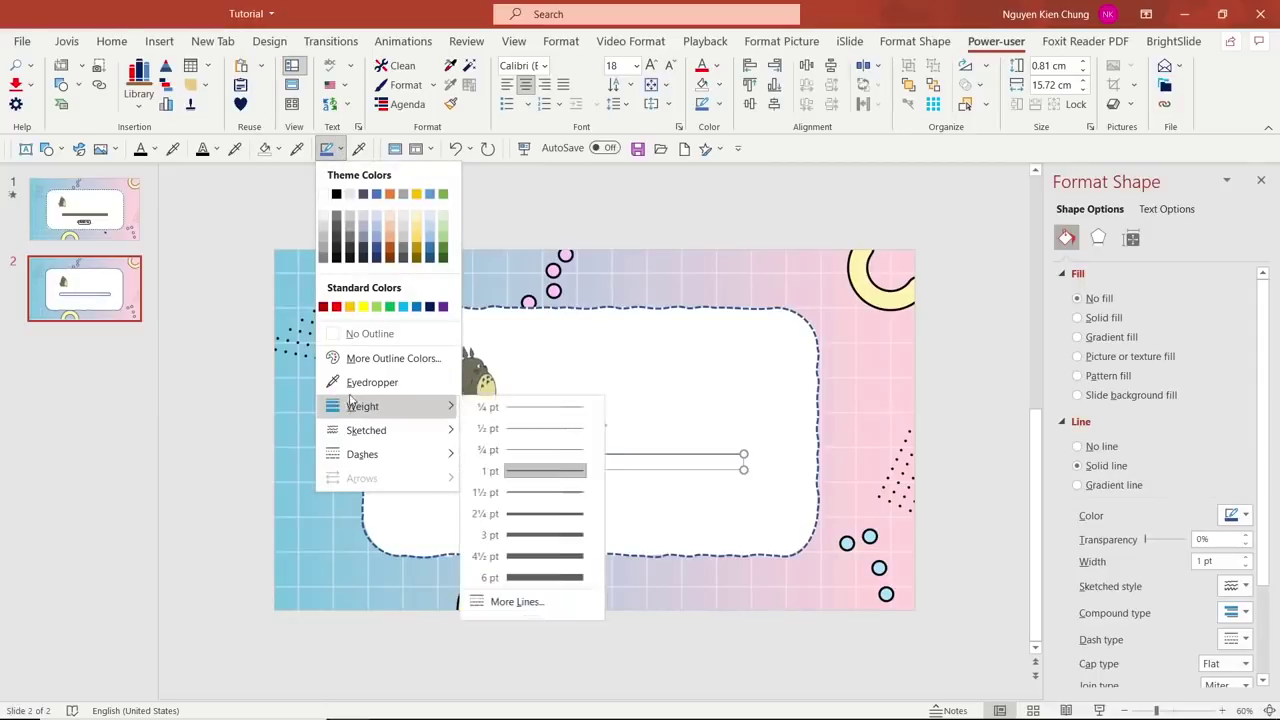
{"action": "key", "text": "Escape"}
{"action": "key", "text": "Escape"}
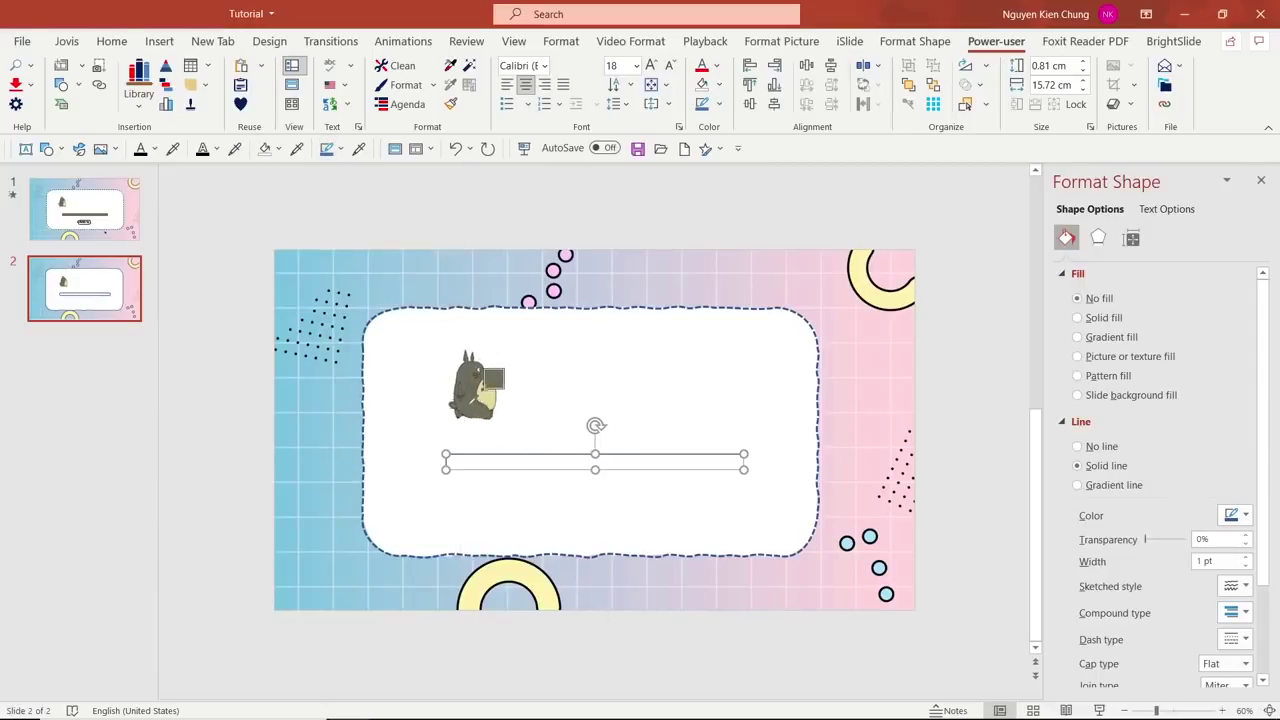
{"action": "left_click", "coordinate": [397, 434]}
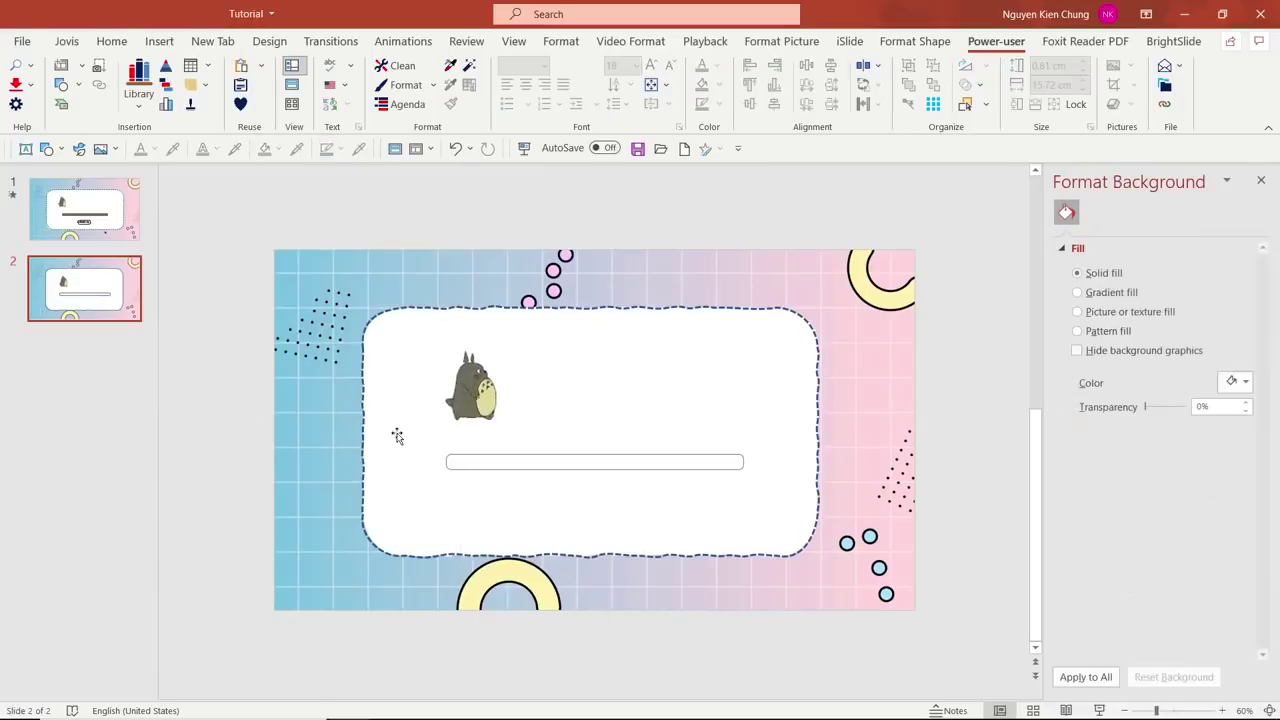
{"action": "left_click", "coordinate": [490, 458]}
Step: Set the empty bar's outline weight to 3 pt, after first trying 2.25 pt
{"action": "left_click", "coordinate": [340, 149]}
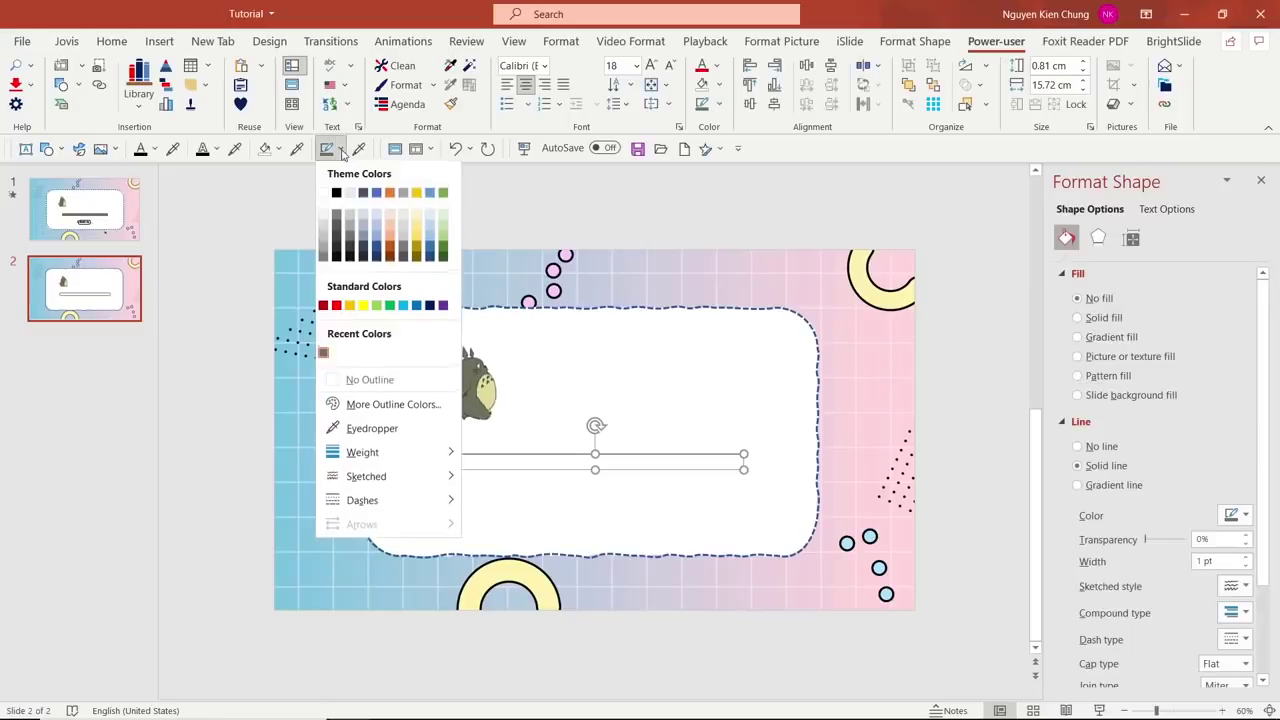
{"action": "mouse_move", "coordinate": [448, 453]}
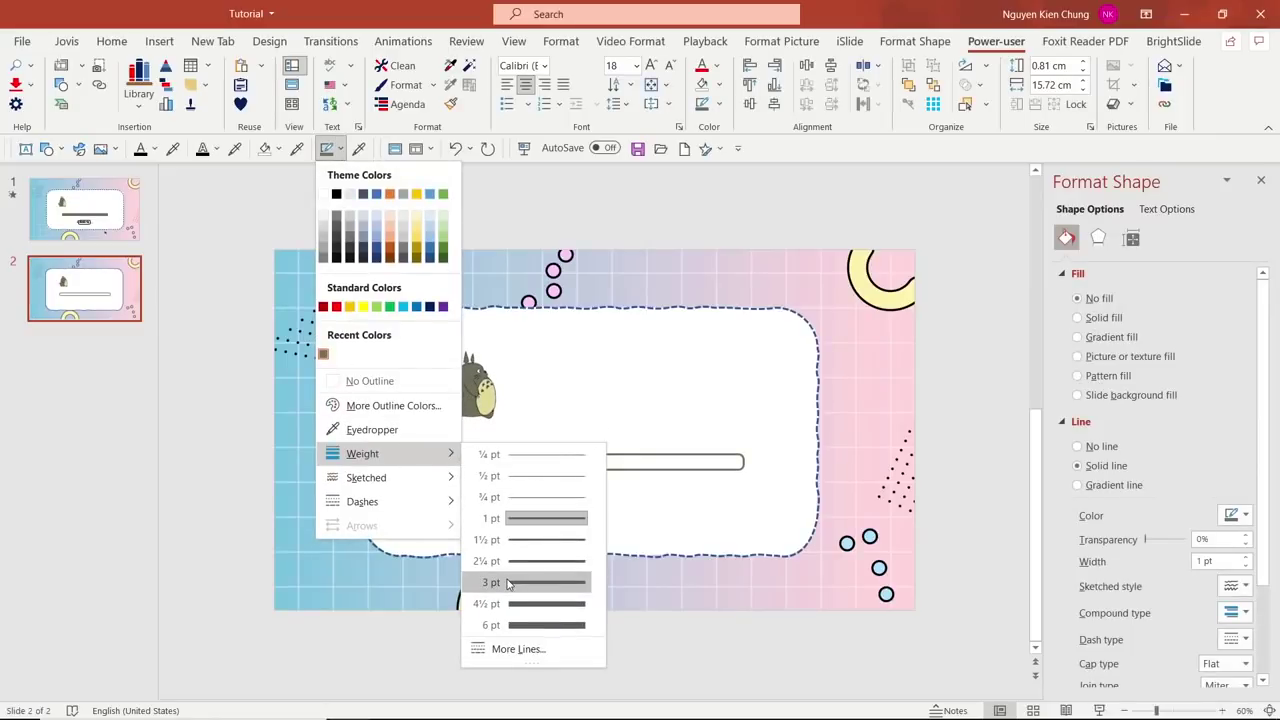
{"action": "left_click", "coordinate": [507, 563]}
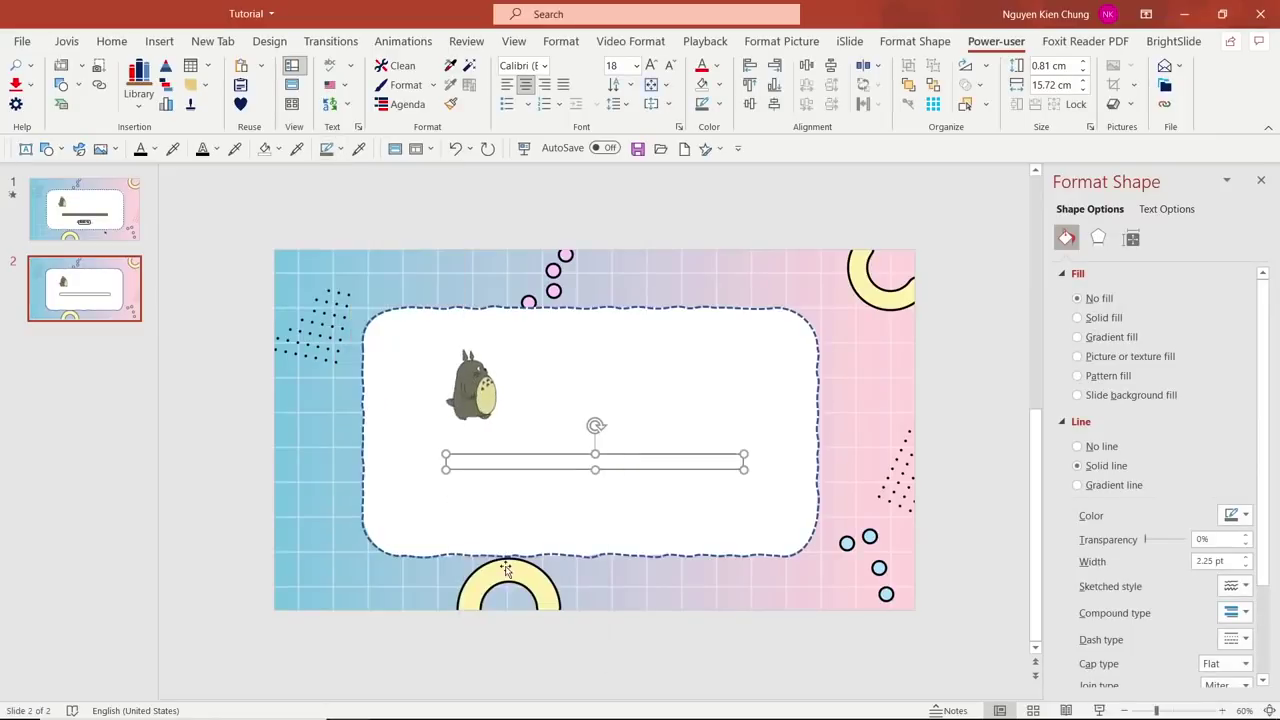
{"action": "left_click", "coordinate": [340, 148]}
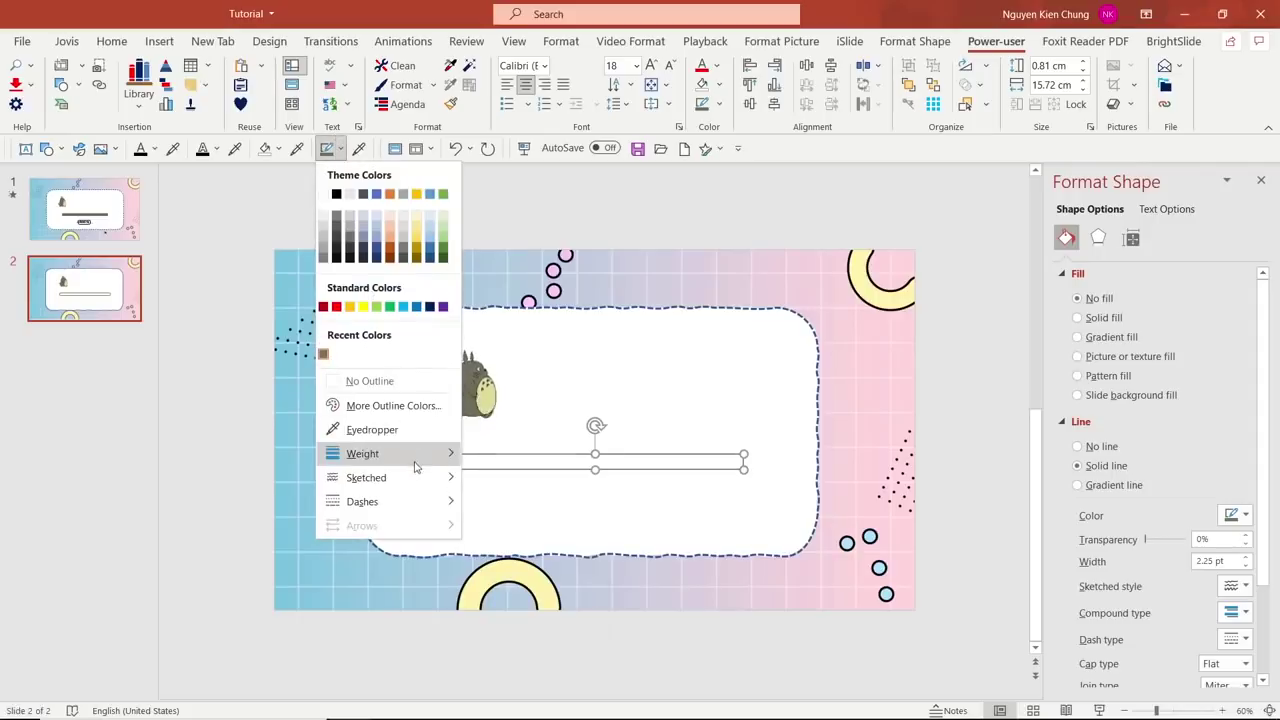
{"action": "mouse_move", "coordinate": [420, 460]}
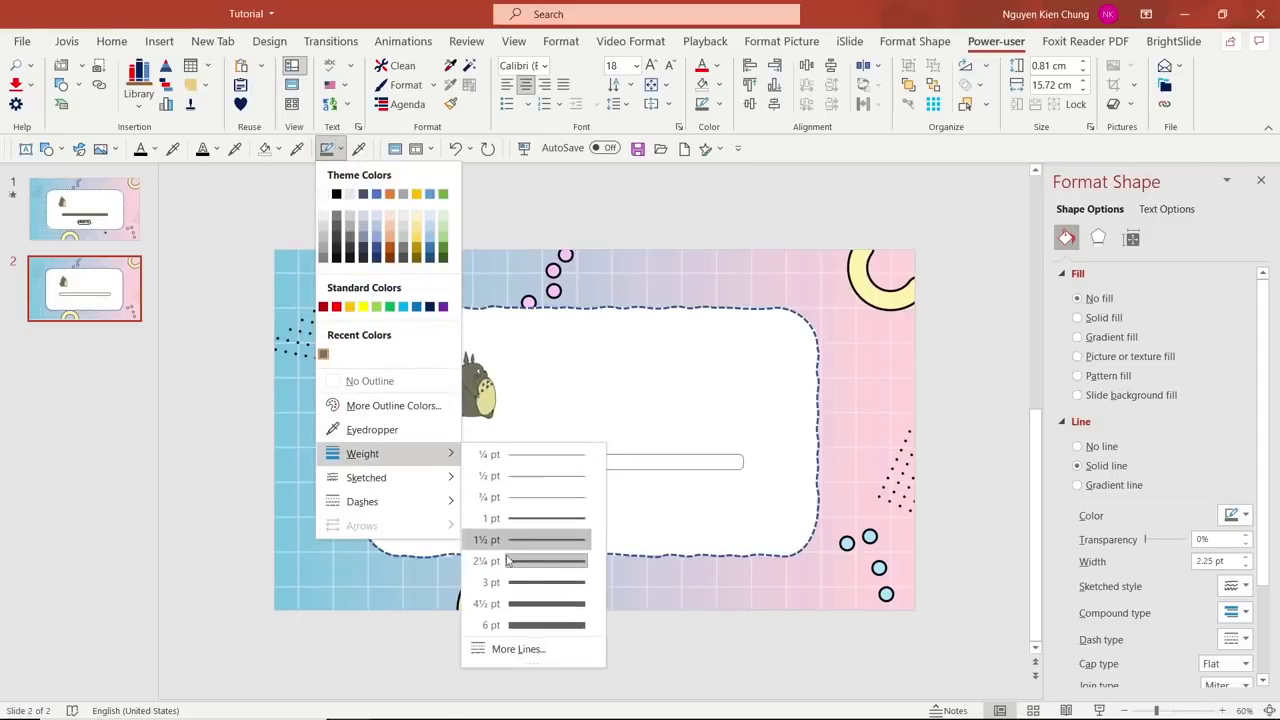
{"action": "left_click", "coordinate": [510, 582]}
{"action": "left_click", "coordinate": [295, 484]}
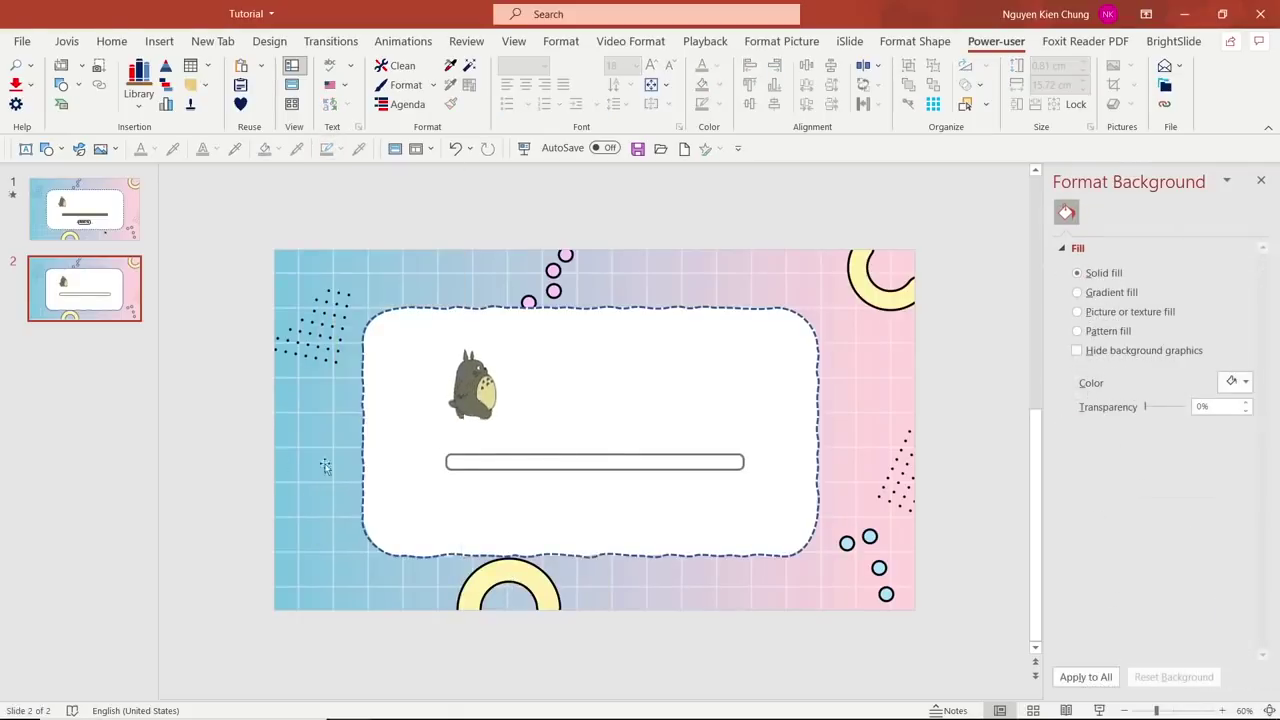
{"action": "left_click", "coordinate": [492, 458]}
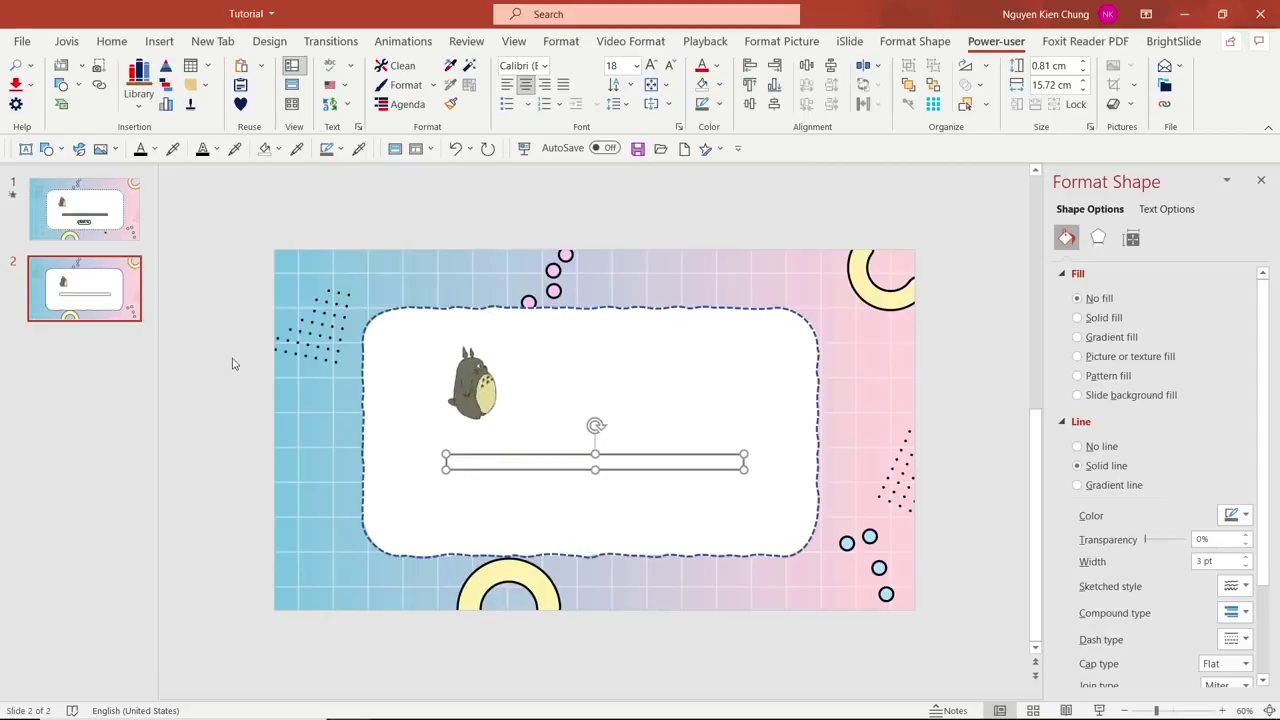
Step: Duplicate the outlined bar with Ctrl+D, fill the copy with the recent grey, and lay it over the original
{"action": "key", "text": "ctrl+d"}
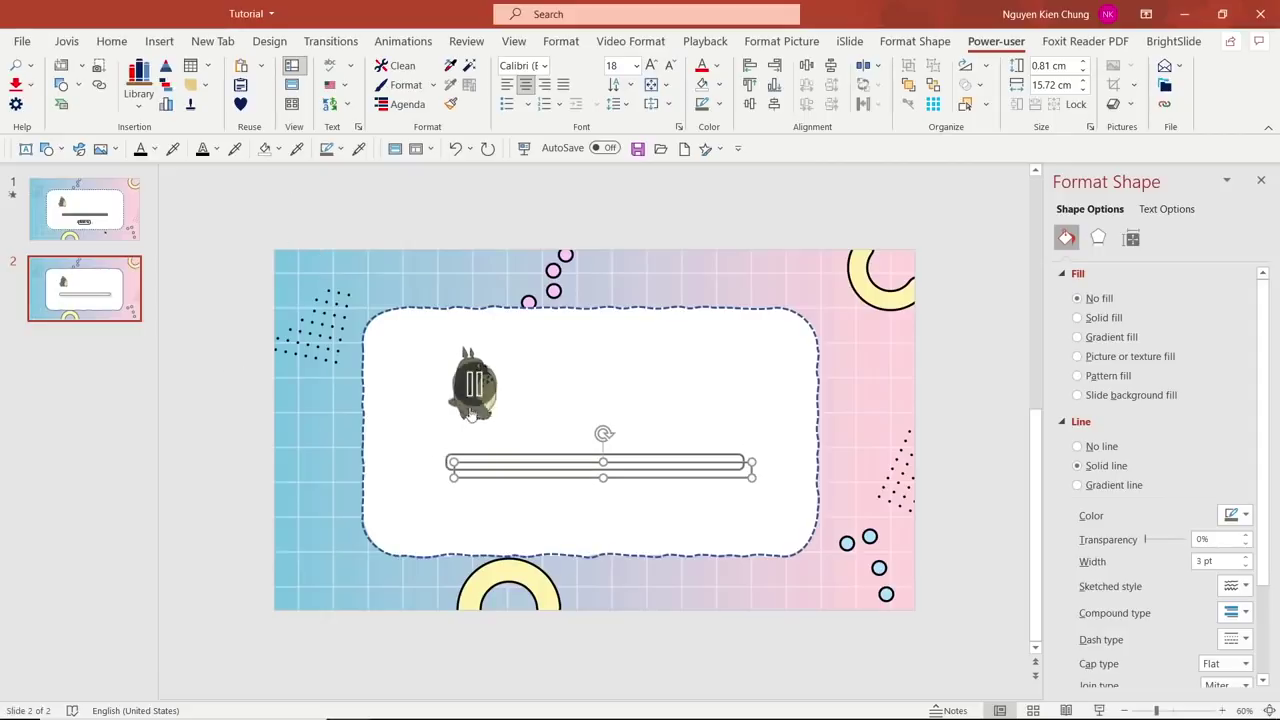
{"action": "left_click_drag", "start_coordinate": [484, 461], "coordinate": [484, 485]}
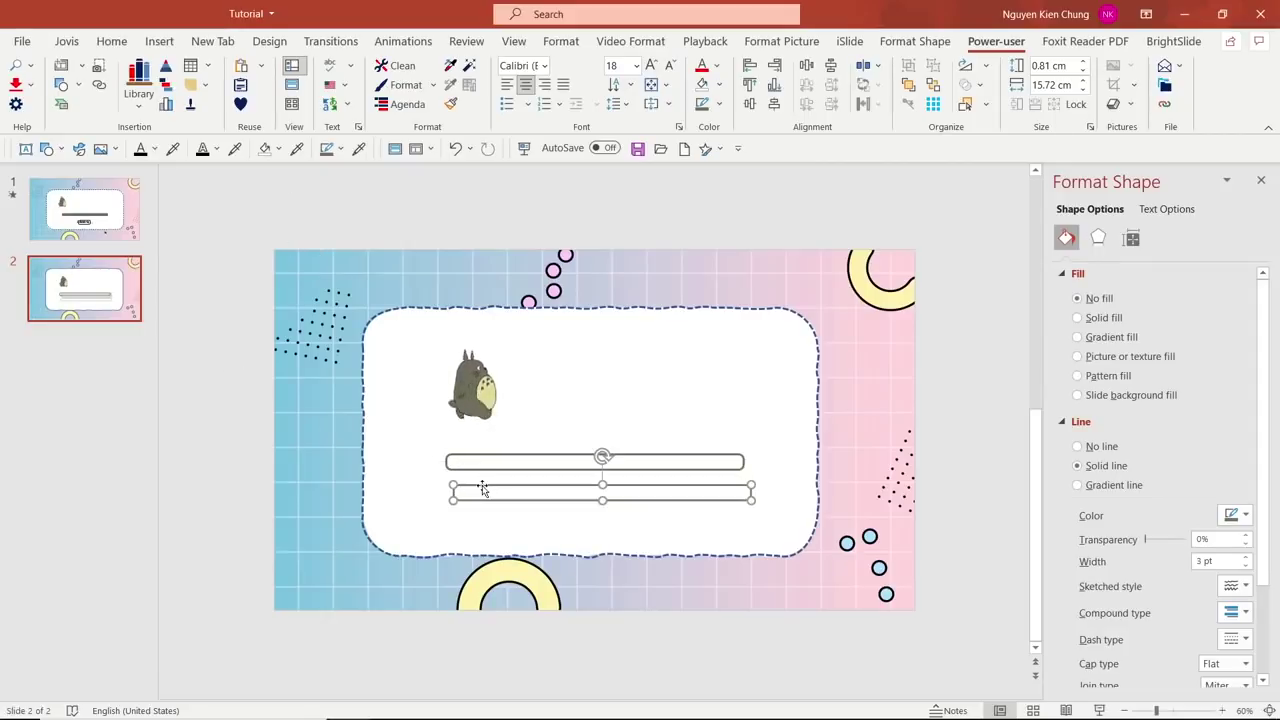
{"action": "left_click", "coordinate": [340, 148]}
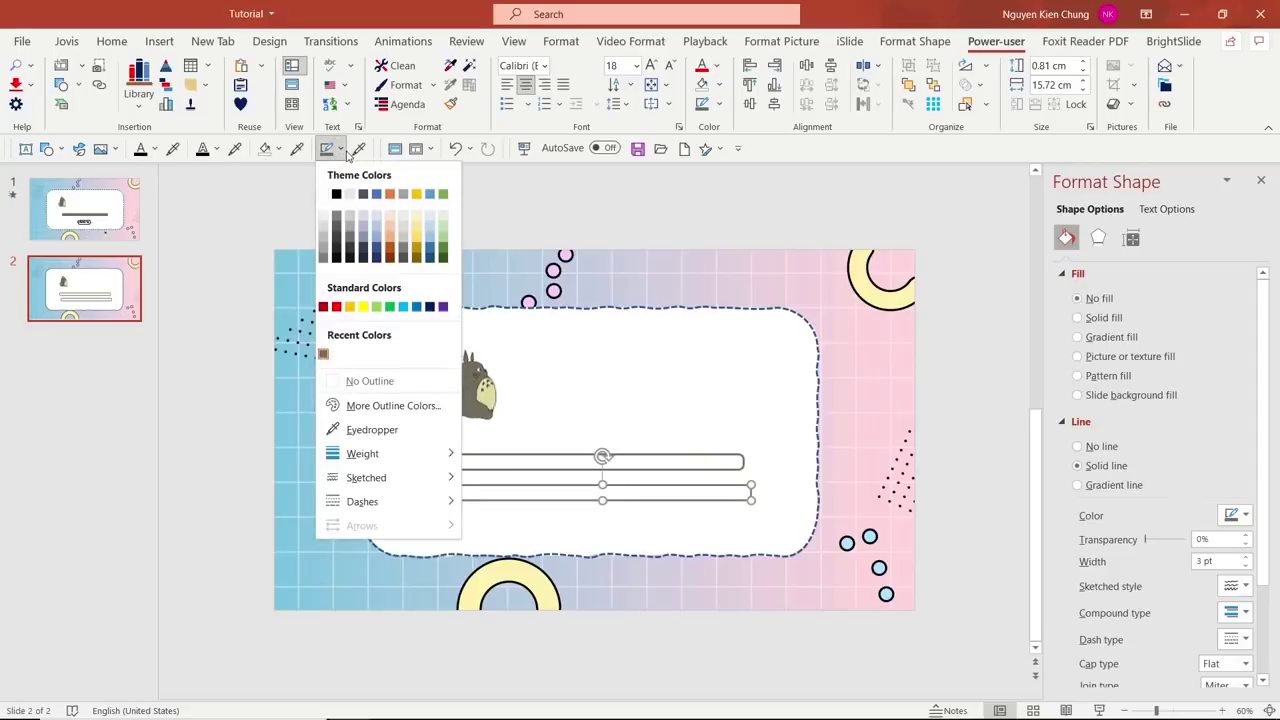
{"action": "left_click", "coordinate": [280, 150]}
{"action": "left_click", "coordinate": [279, 149]}
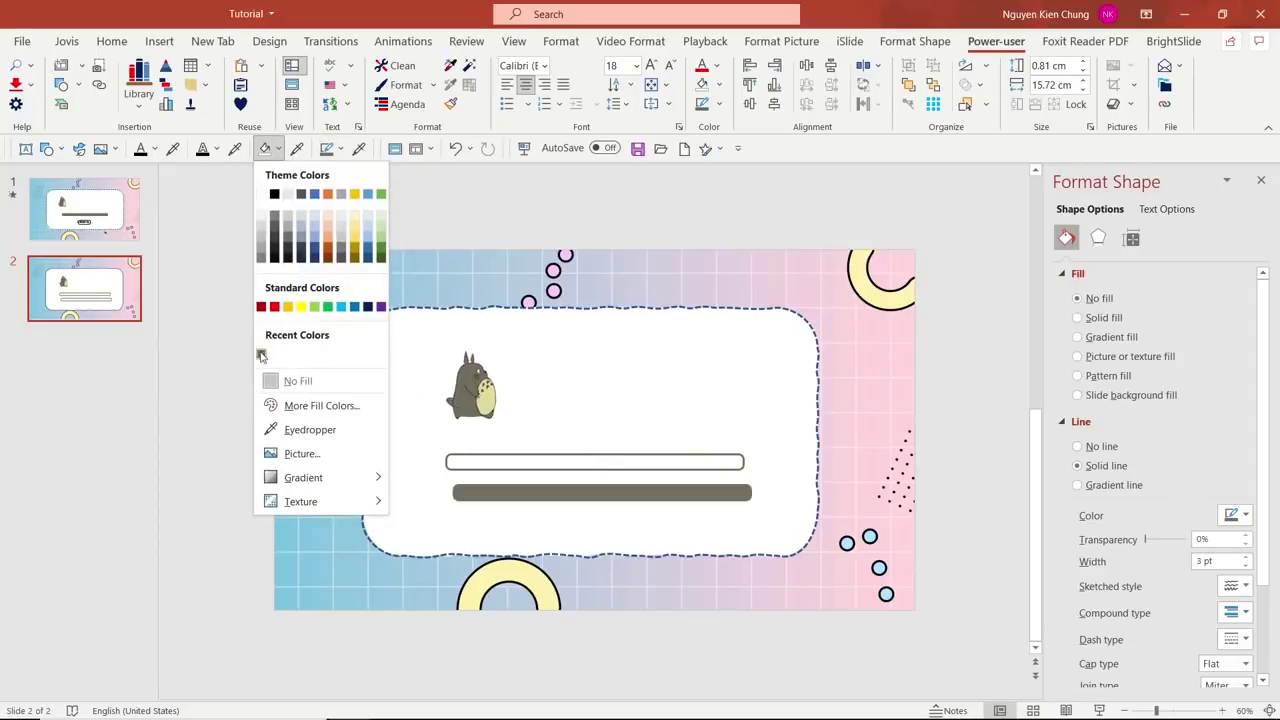
{"action": "left_click", "coordinate": [260, 355]}
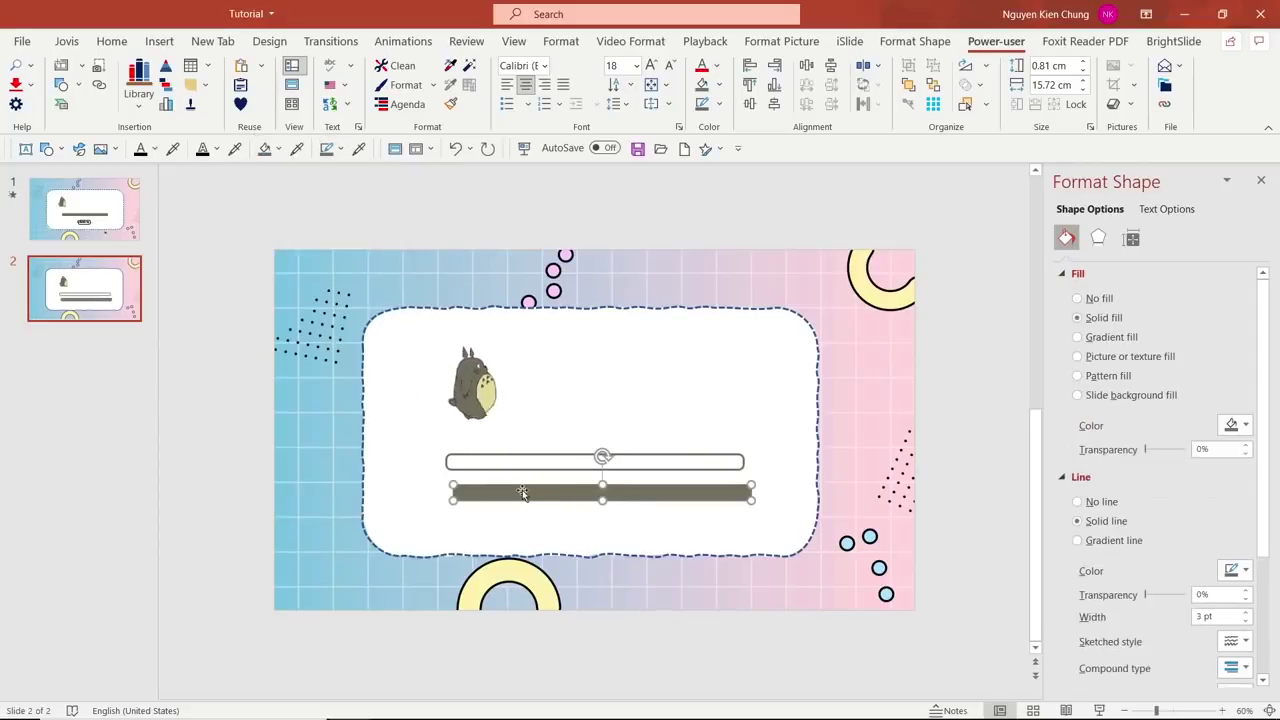
{"action": "left_click_drag", "start_coordinate": [523, 491], "coordinate": [517, 459]}
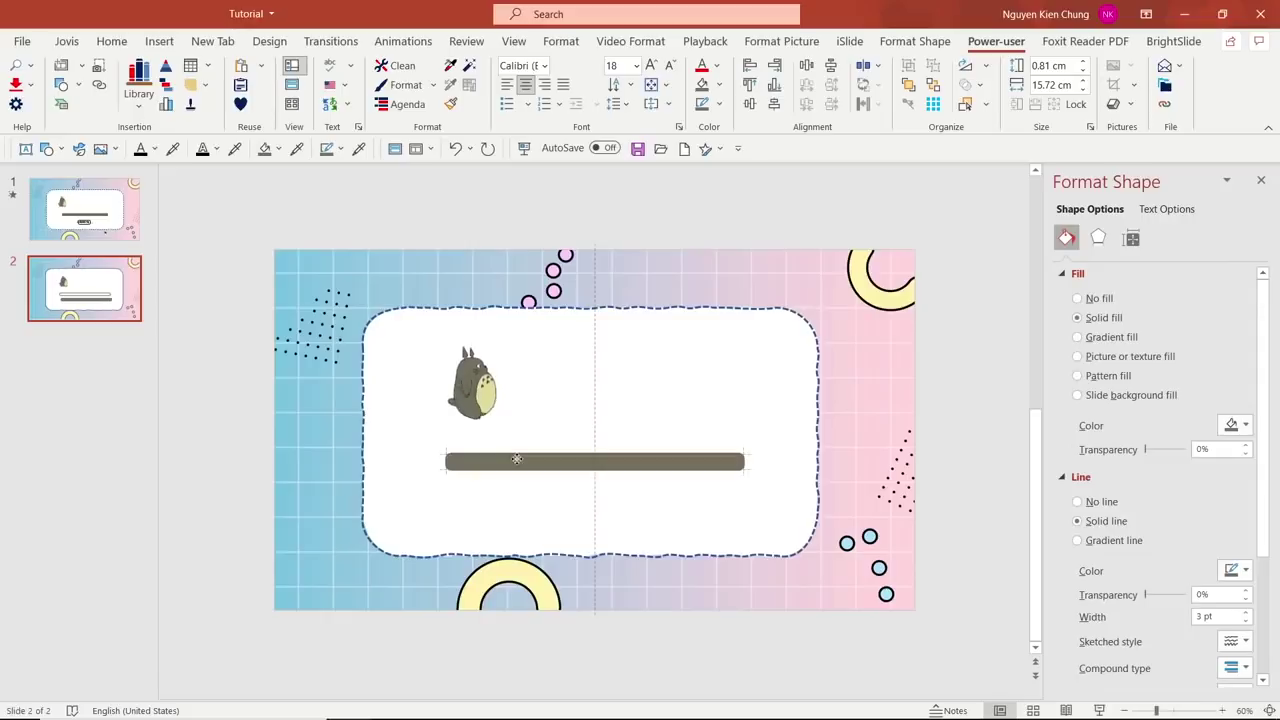
{"action": "left_click", "coordinate": [250, 423]}
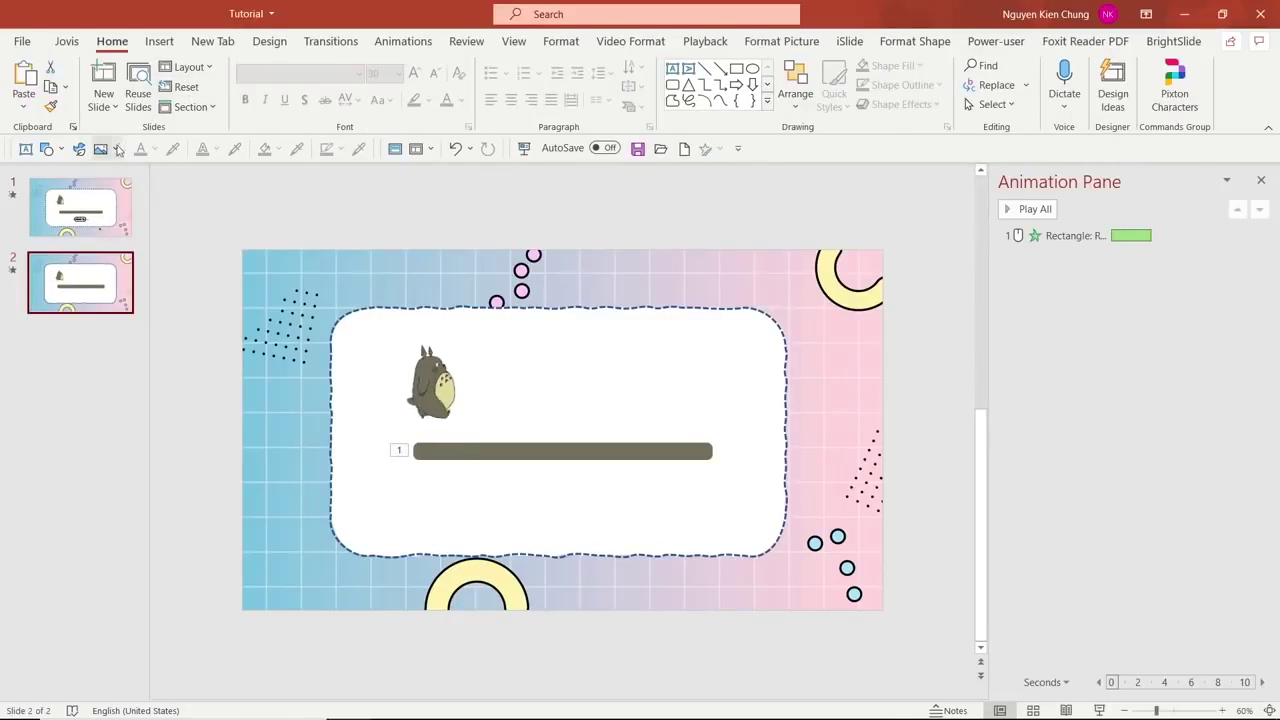
Step: Draw a small rounded button, about 1.24 × 3.92 cm, below the grey bar
{"action": "left_click", "coordinate": [47, 148]}
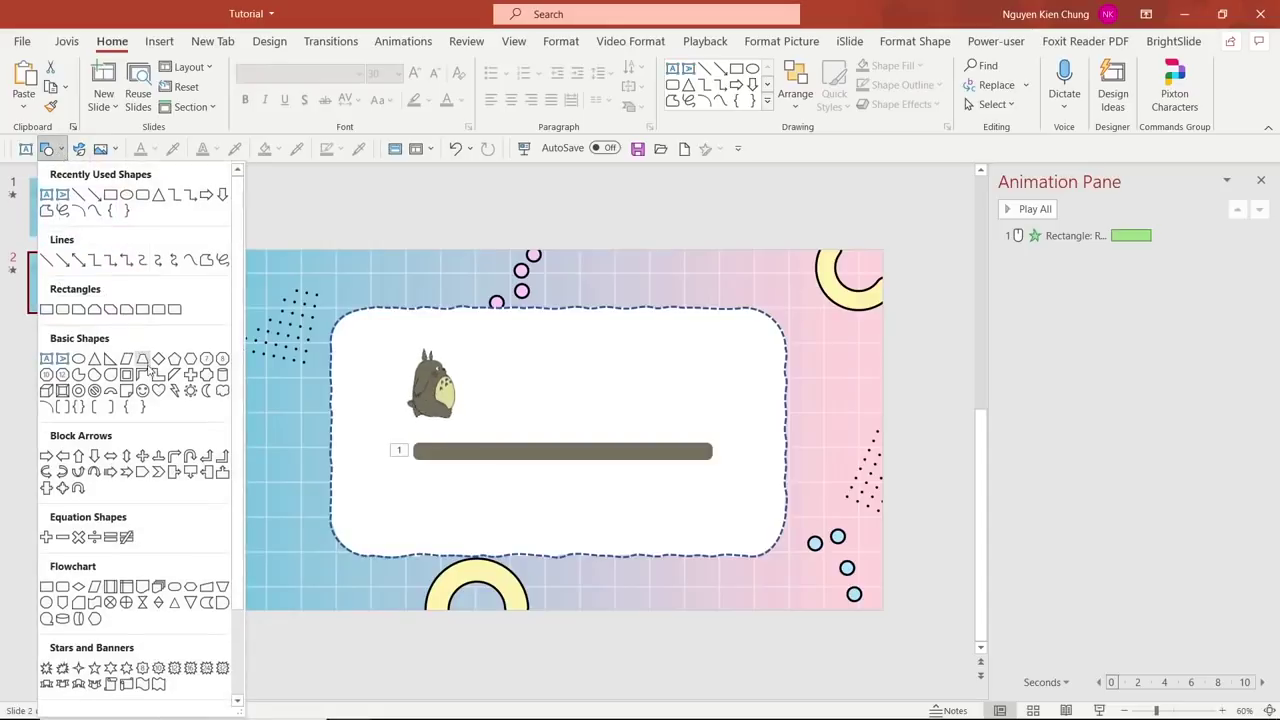
{"action": "left_click", "coordinate": [63, 310]}
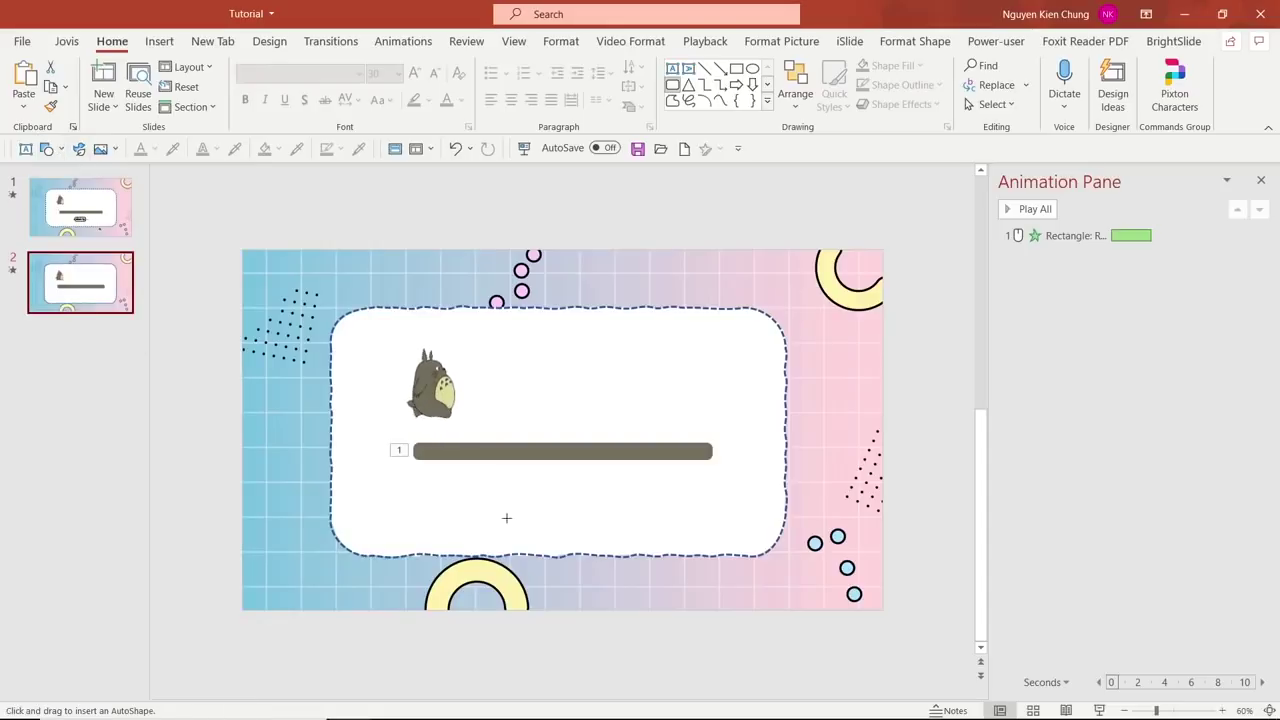
{"action": "left_click_drag", "start_coordinate": [514, 482], "coordinate": [587, 505]}
{"action": "key", "text": "Escape"}
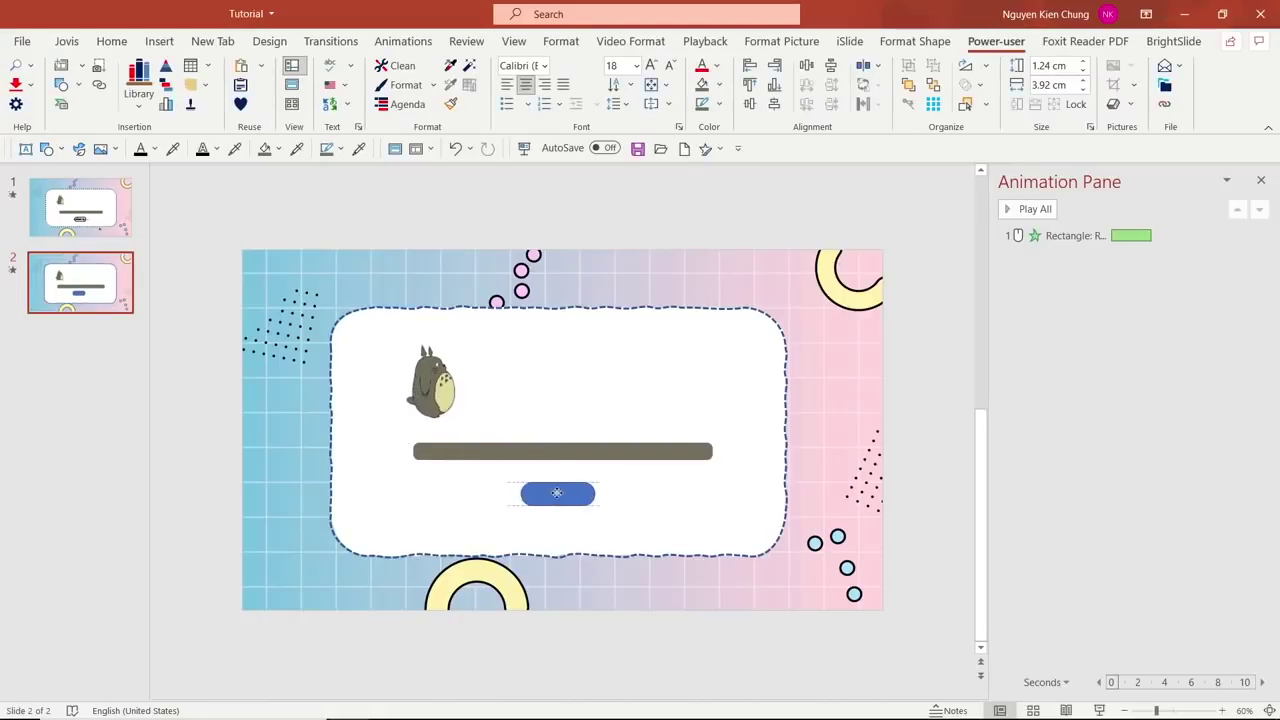
{"action": "left_click", "coordinate": [104, 212]}
Step: Back on slide 2, set the small rectangle's Shape Fill to No Fill
{"action": "key", "text": "Down"}
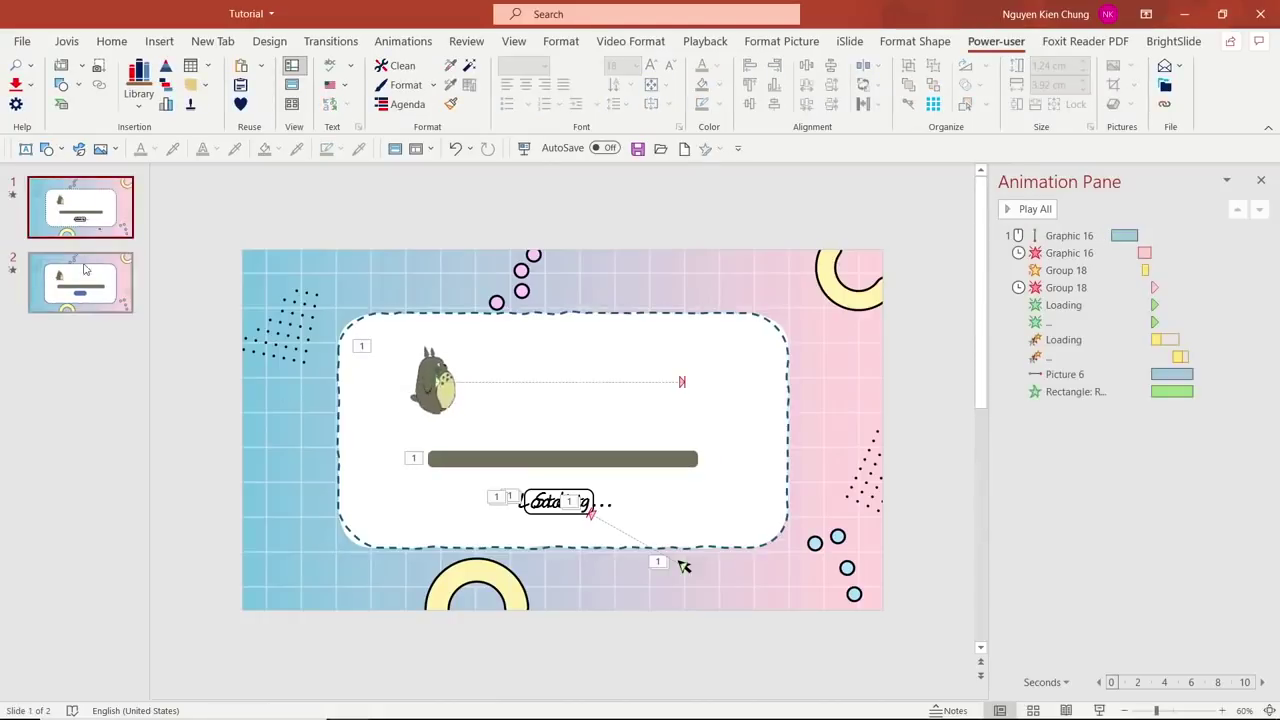
{"action": "left_click", "coordinate": [560, 500]}
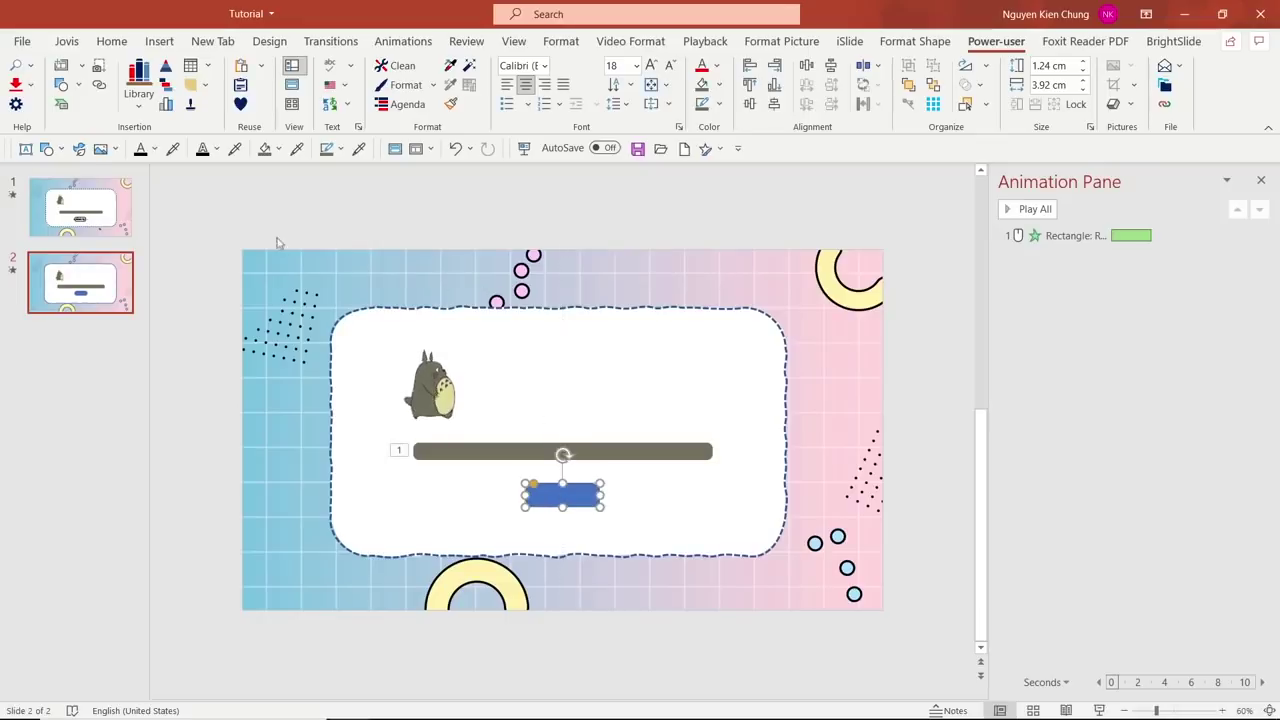
{"action": "left_click", "coordinate": [340, 149]}
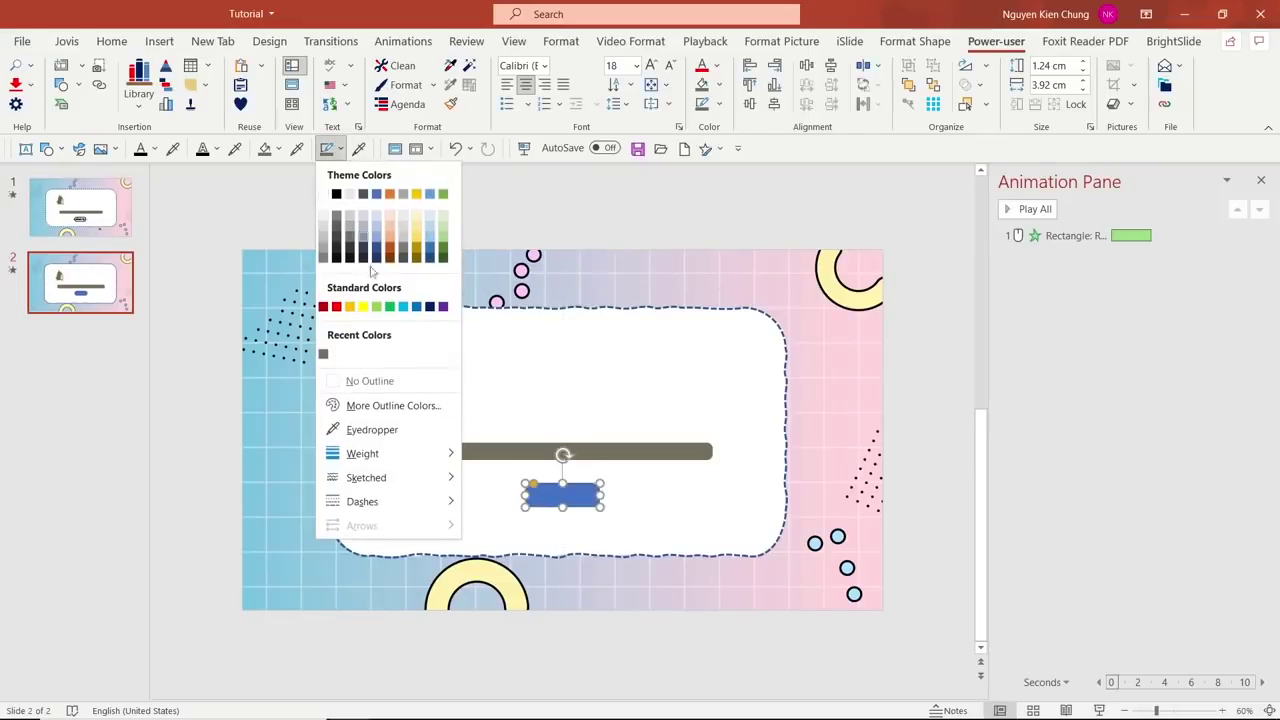
{"action": "left_click", "coordinate": [270, 148]}
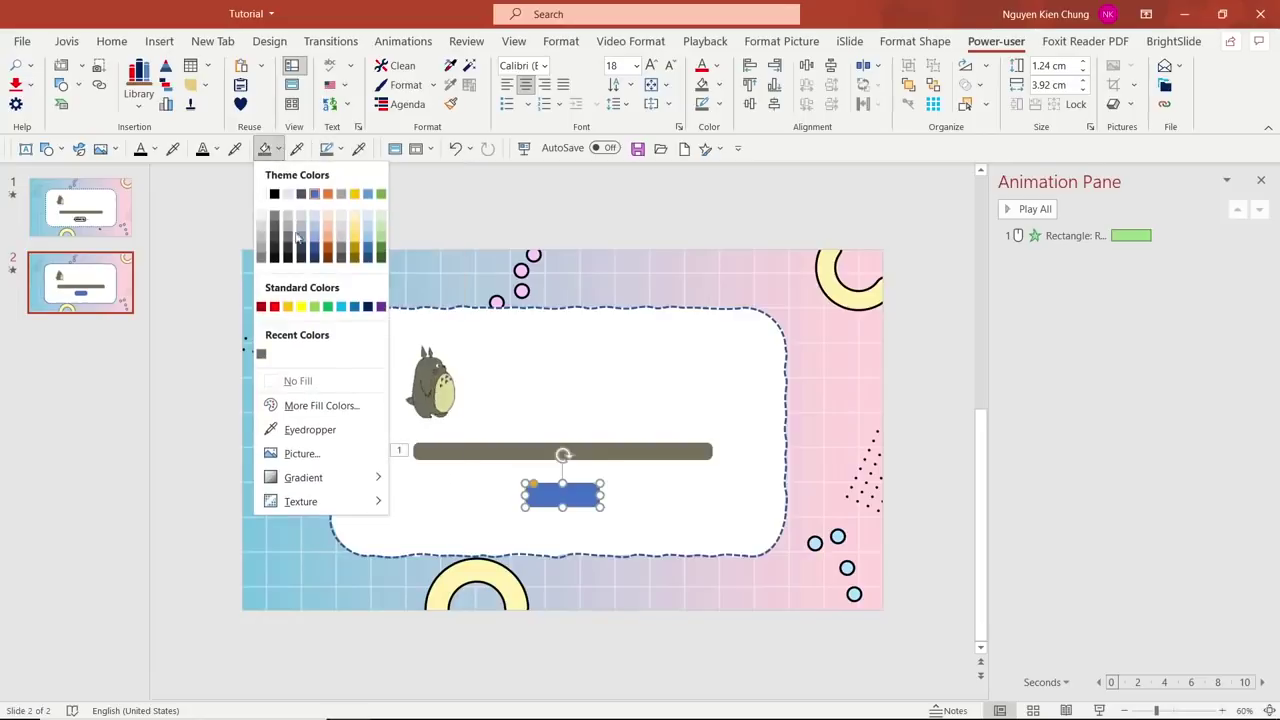
{"action": "left_click", "coordinate": [289, 380]}
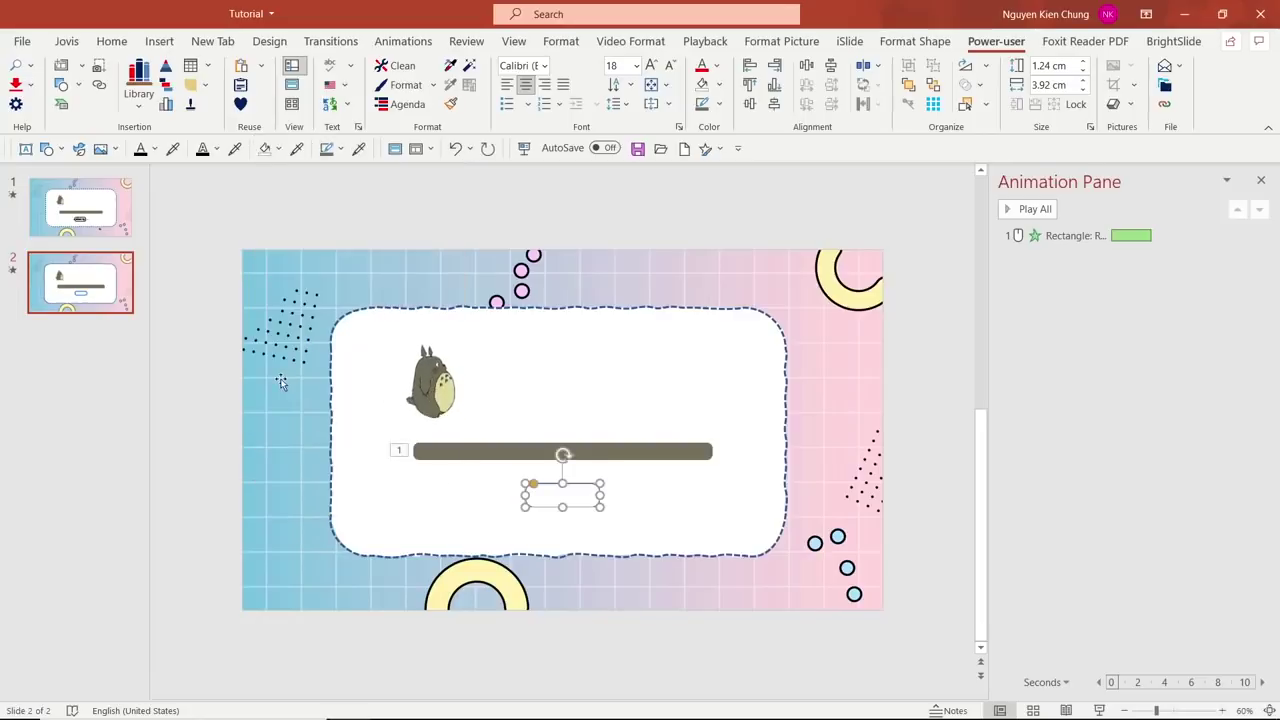
{"action": "left_click", "coordinate": [340, 149]}
{"action": "left_click", "coordinate": [194, 213]}
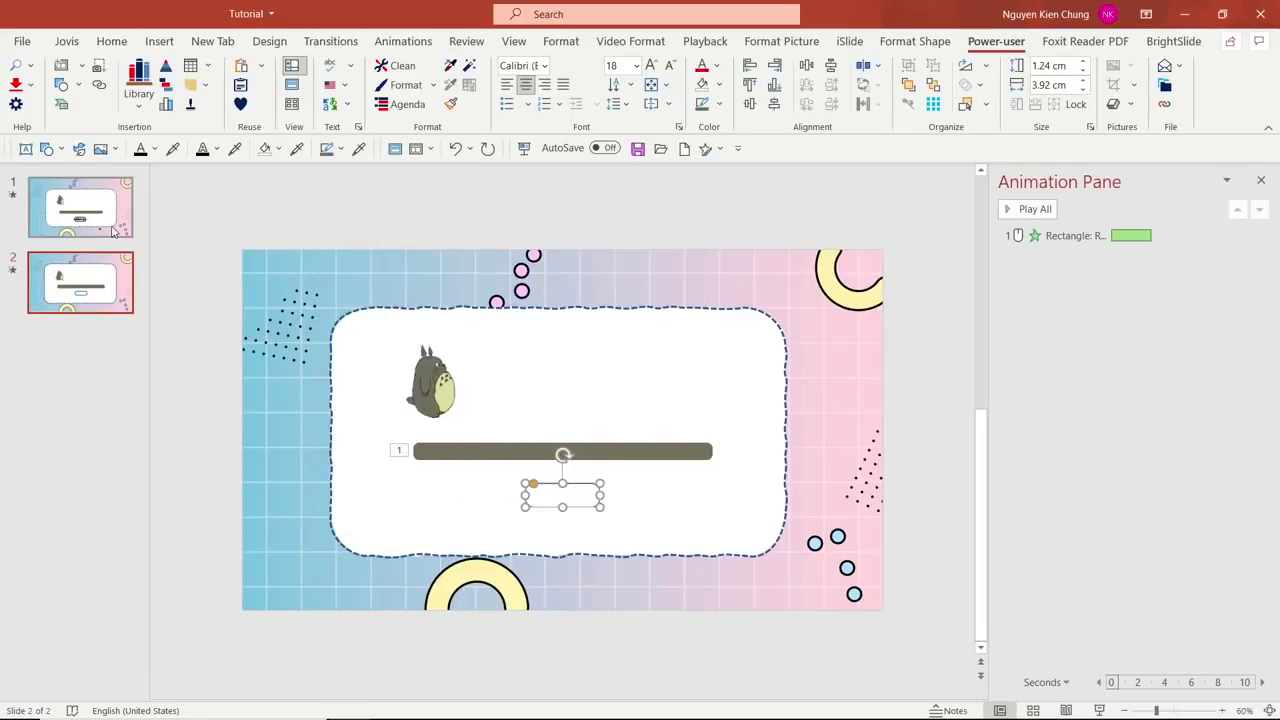
Step: Thicken the rectangle's outline to 2¼ pt
{"action": "left_click", "coordinate": [106, 225]}
{"action": "scroll", "coordinate": [680, 563], "scroll_direction": "down", "scroll_amount": 1}
{"action": "left_click", "coordinate": [600, 503]}
{"action": "left_click", "coordinate": [328, 149]}
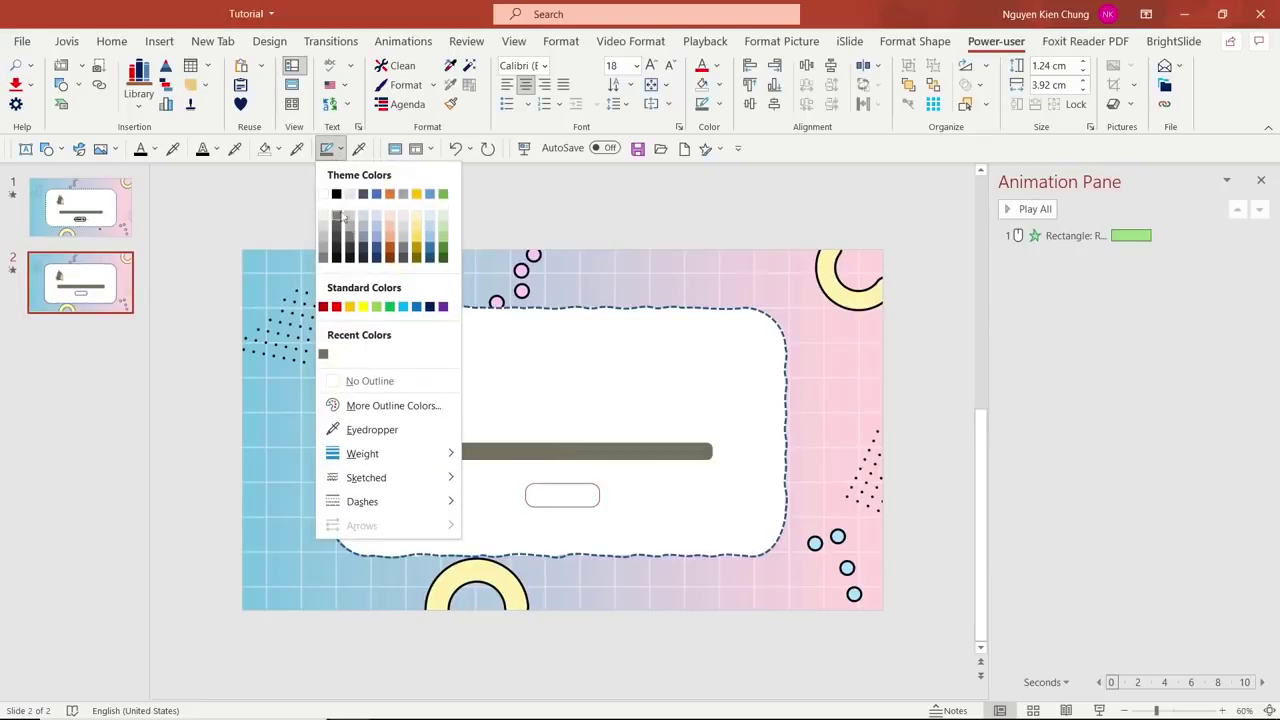
{"action": "left_click", "coordinate": [337, 213]}
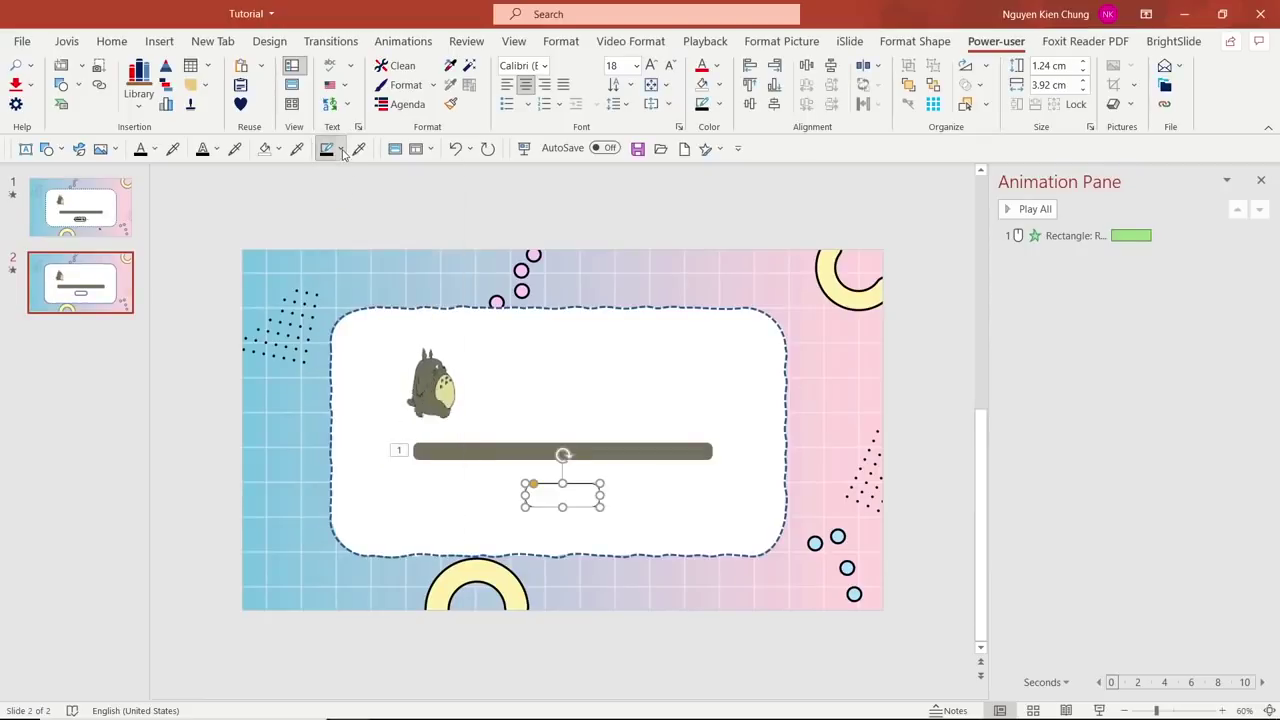
{"action": "left_click", "coordinate": [340, 149]}
{"action": "mouse_move", "coordinate": [425, 453]}
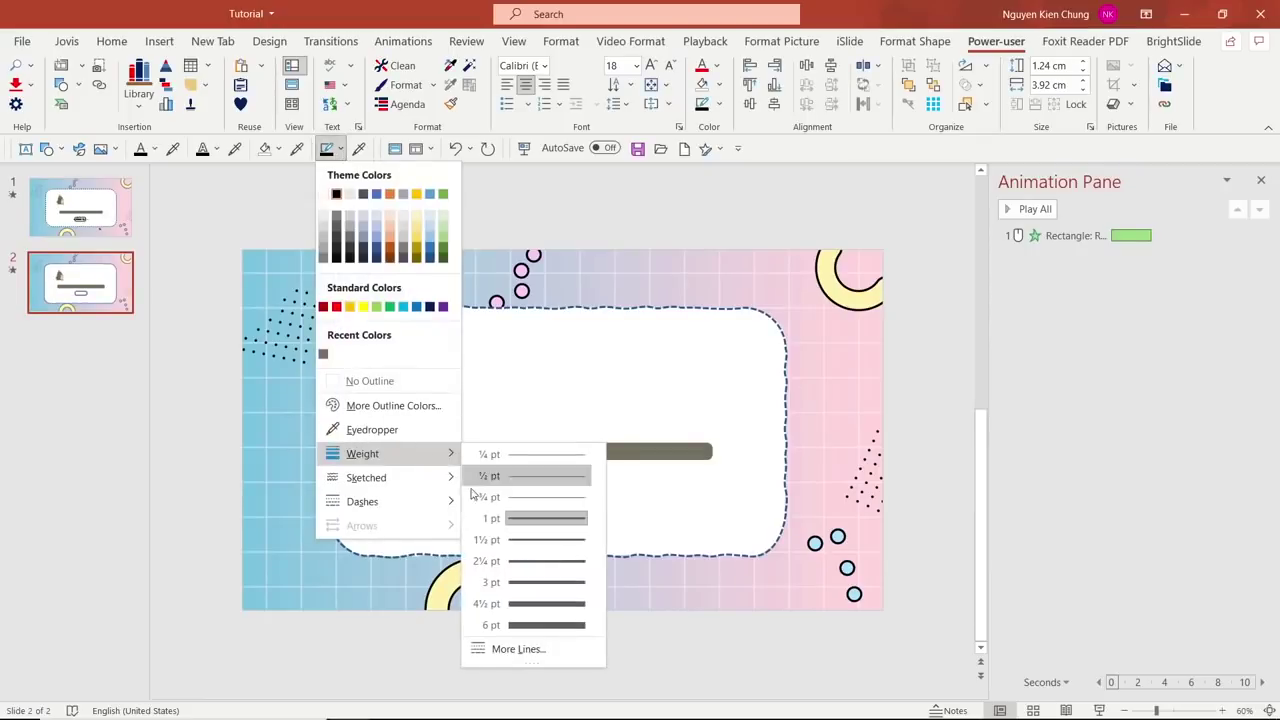
{"action": "left_click", "coordinate": [500, 561]}
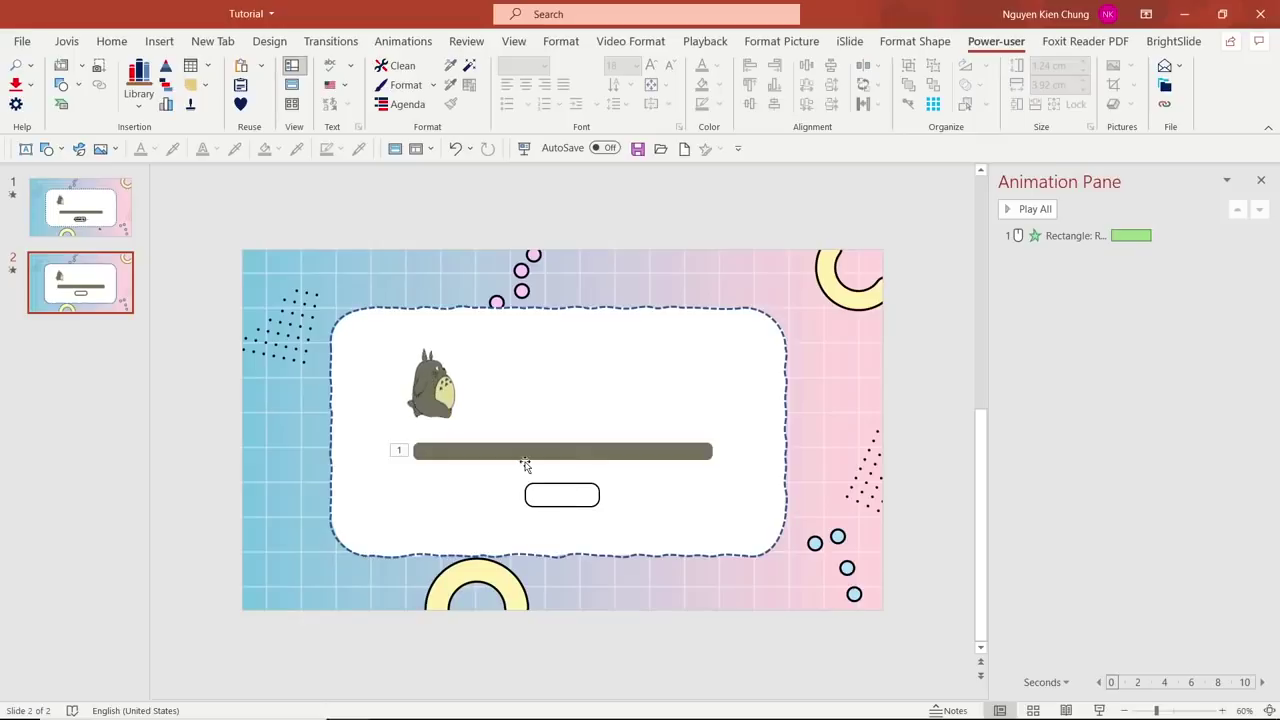
{"action": "left_click", "coordinate": [26, 148]}
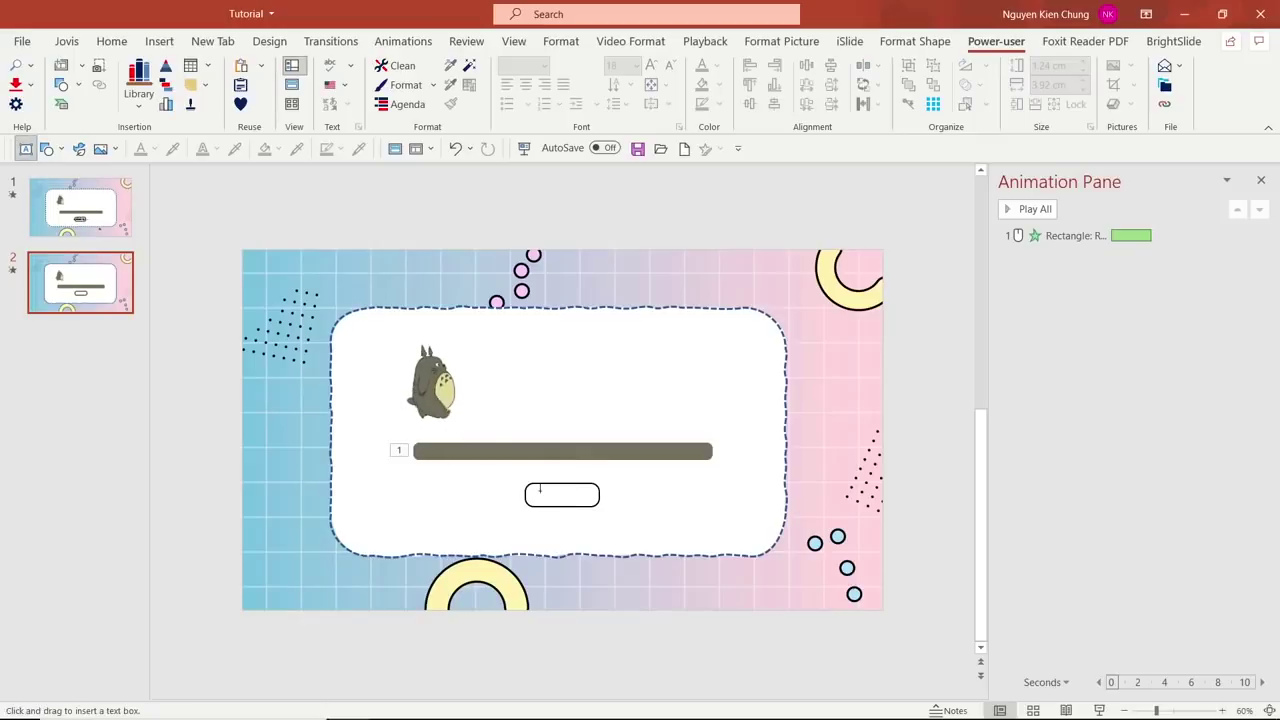
Step: Add a 'Start' text box inside the rounded rectangle, enlarge it to 28 pt and centre it
{"action": "left_click_drag", "start_coordinate": [590, 501], "coordinate": [590, 509]}
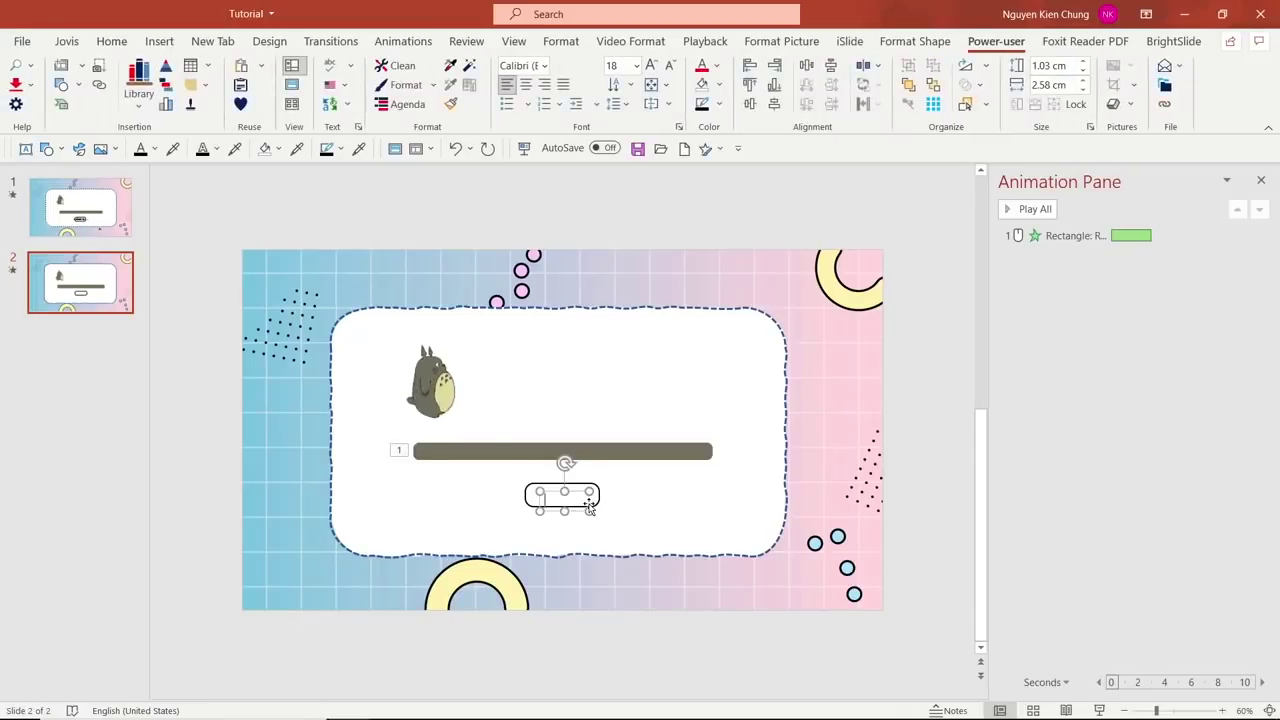
{"action": "type", "text": "s"}
{"action": "type", "text": "rrt"}
{"action": "left_click", "coordinate": [717, 450]}
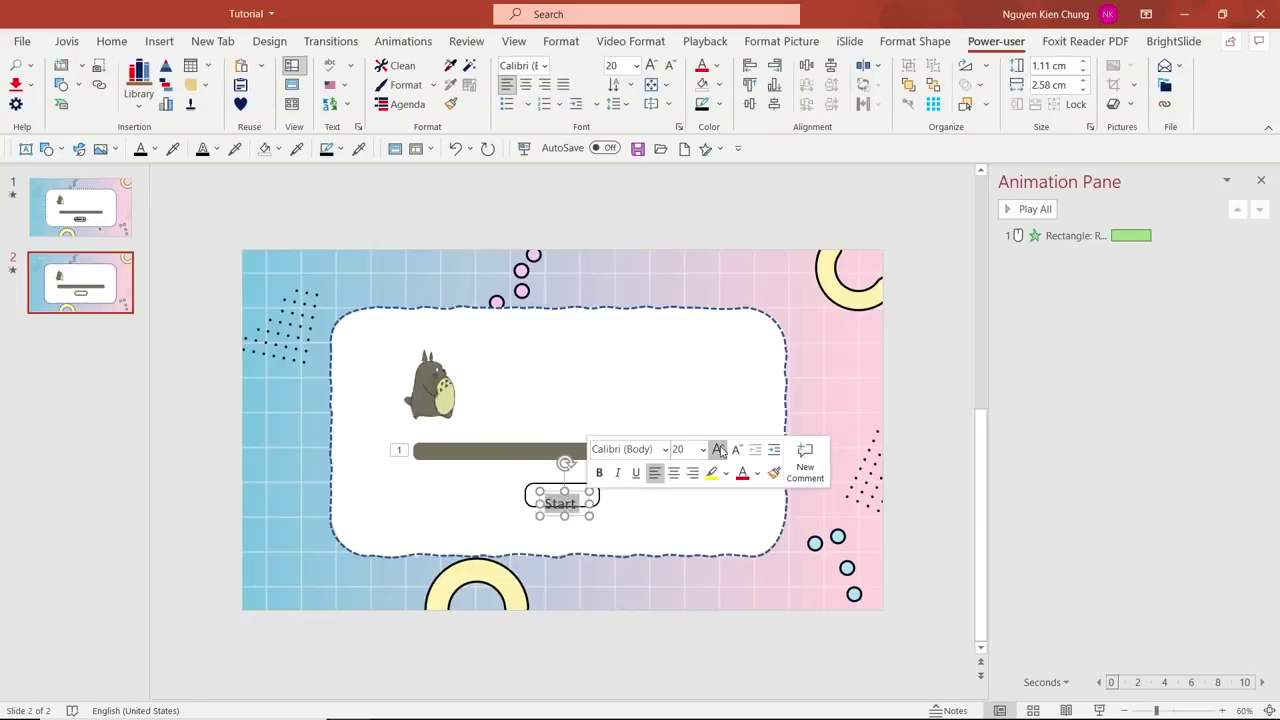
{"action": "left_click", "coordinate": [717, 450]}
{"action": "left_click", "coordinate": [717, 450]}
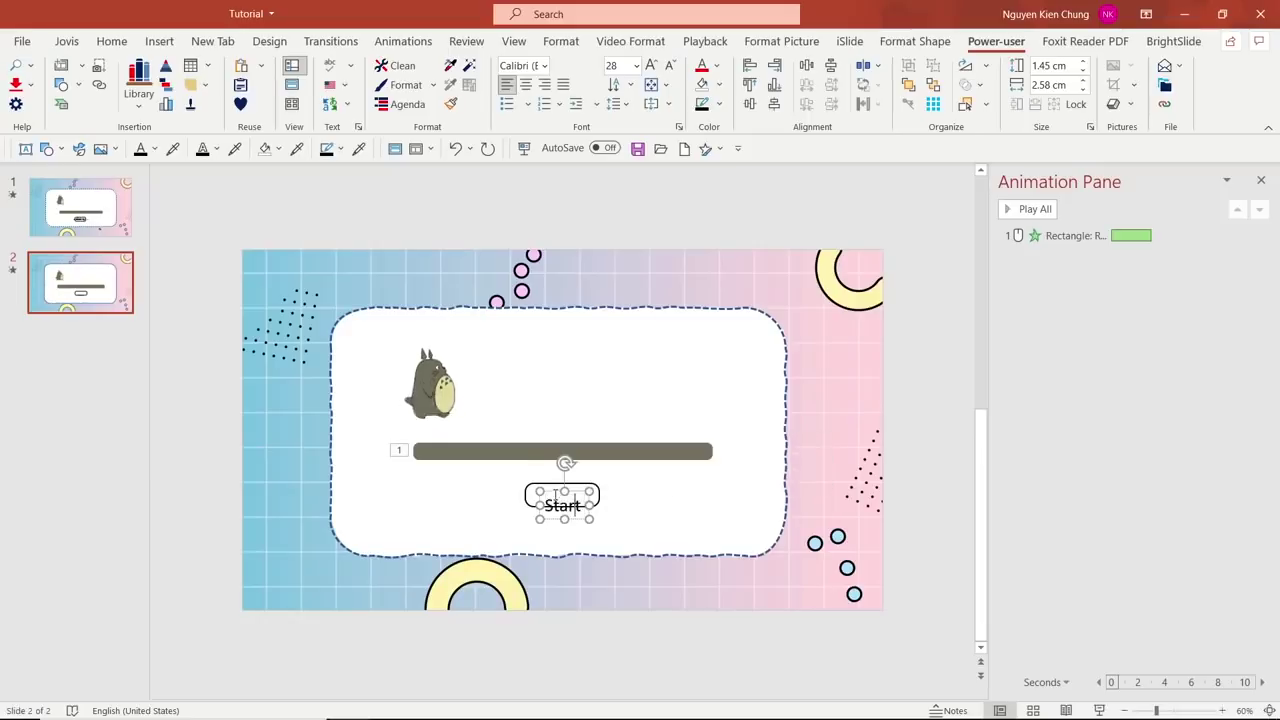
{"action": "left_click_drag", "start_coordinate": [552, 490], "coordinate": [555, 479]}
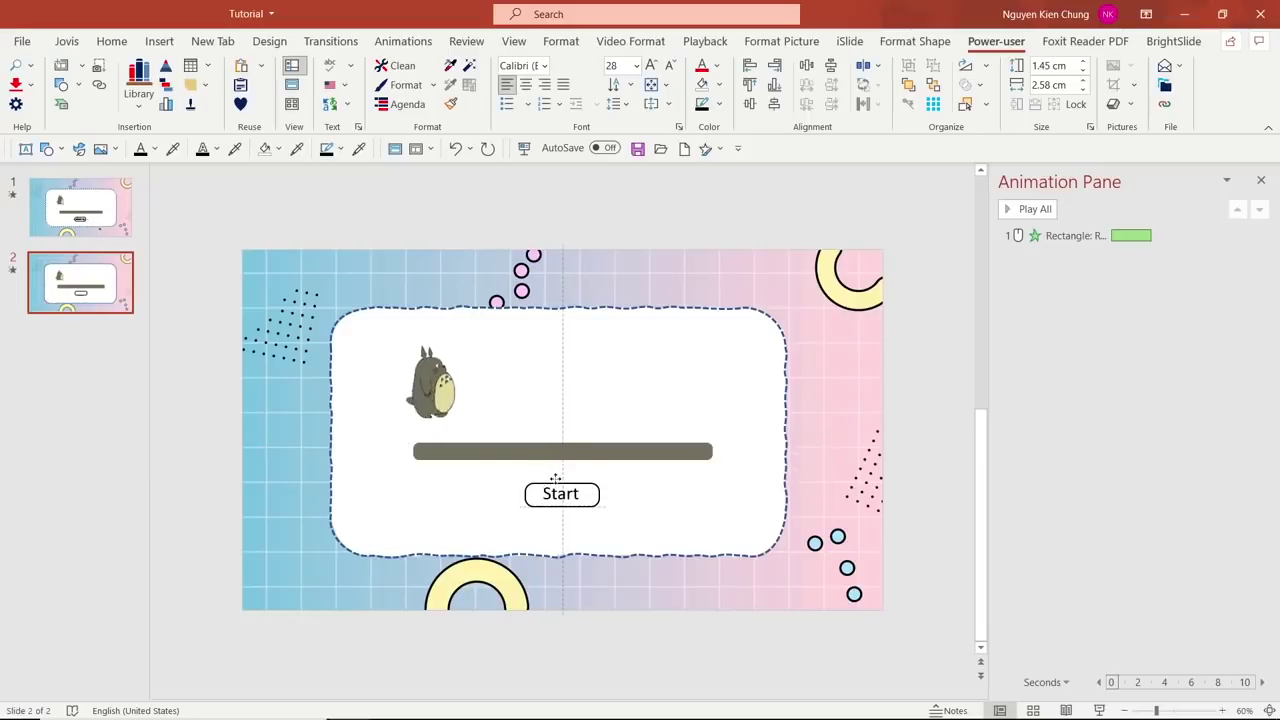
Step: Change the Start text's font to MV Boli
{"action": "double_click", "coordinate": [548, 493]}
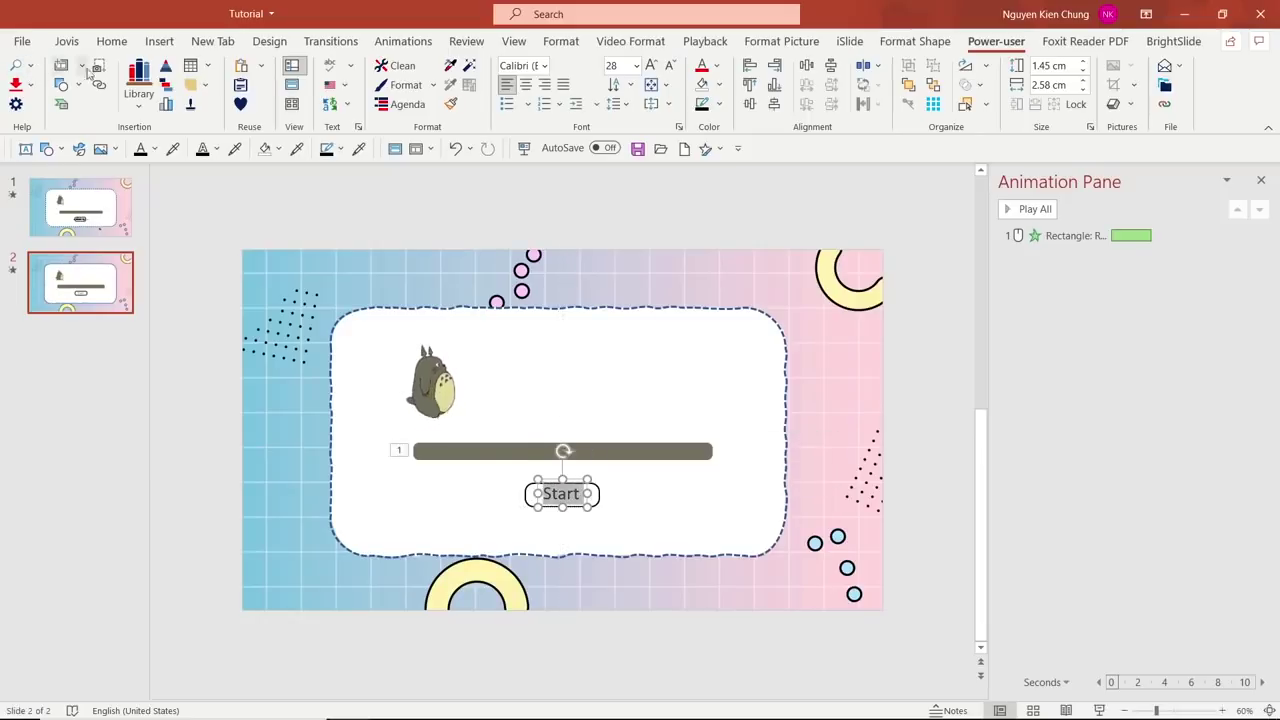
{"action": "left_click", "coordinate": [111, 41]}
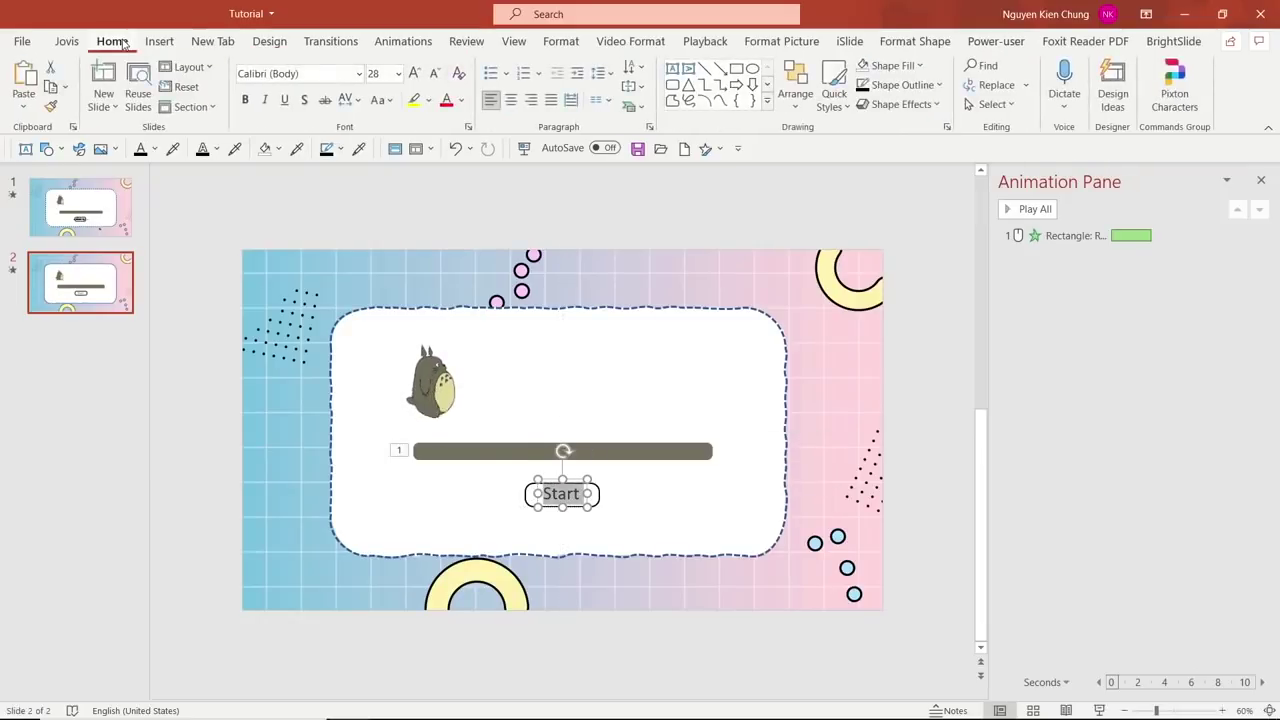
{"action": "left_click", "coordinate": [359, 77]}
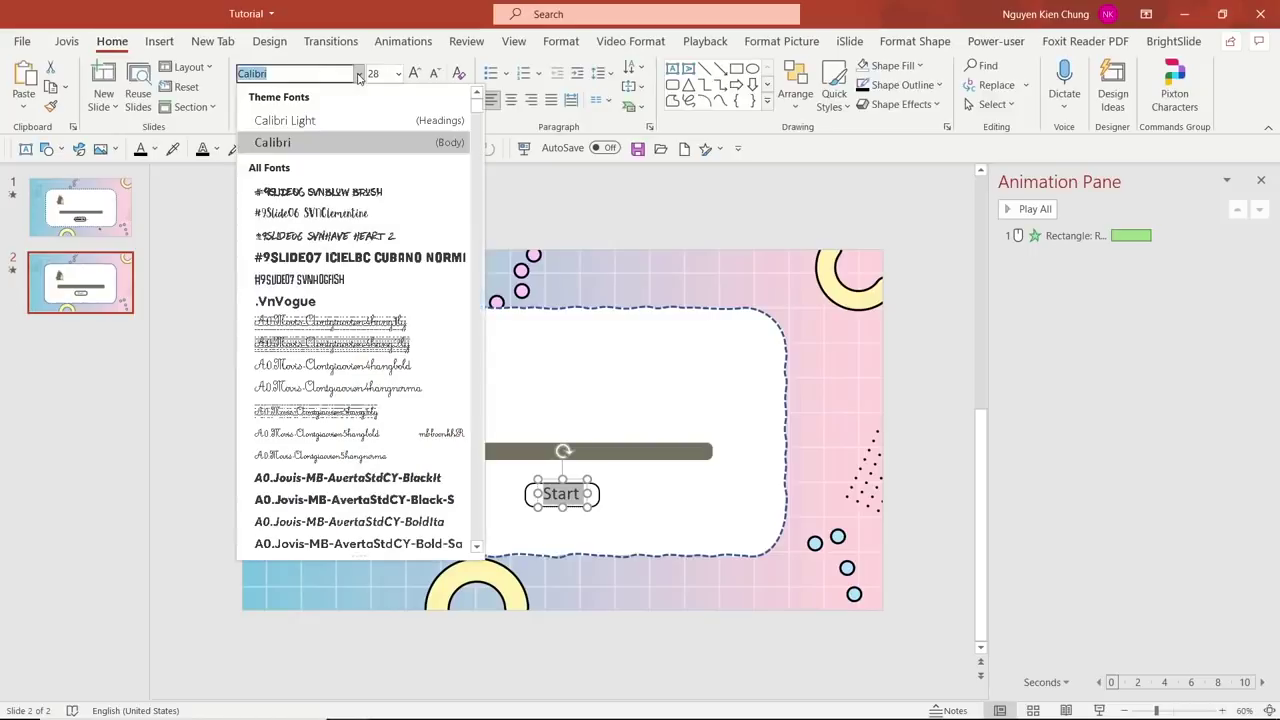
{"action": "scroll", "coordinate": [291, 284], "scroll_direction": "down", "scroll_amount": 3}
{"action": "scroll", "coordinate": [291, 284], "scroll_direction": "down", "scroll_amount": 5}
{"action": "scroll", "coordinate": [291, 284], "scroll_direction": "down", "scroll_amount": 7}
{"action": "scroll", "coordinate": [291, 284], "scroll_direction": "down", "scroll_amount": 7}
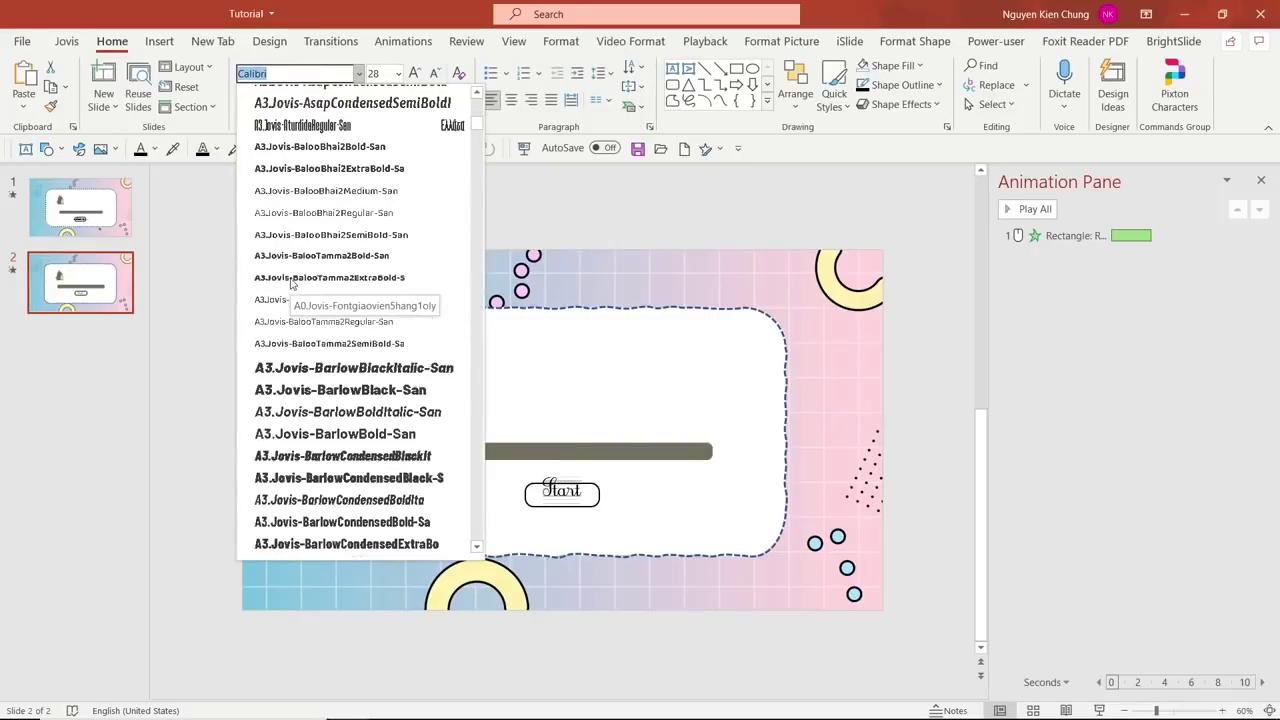
{"action": "scroll", "coordinate": [291, 284], "scroll_direction": "down", "scroll_amount": 5}
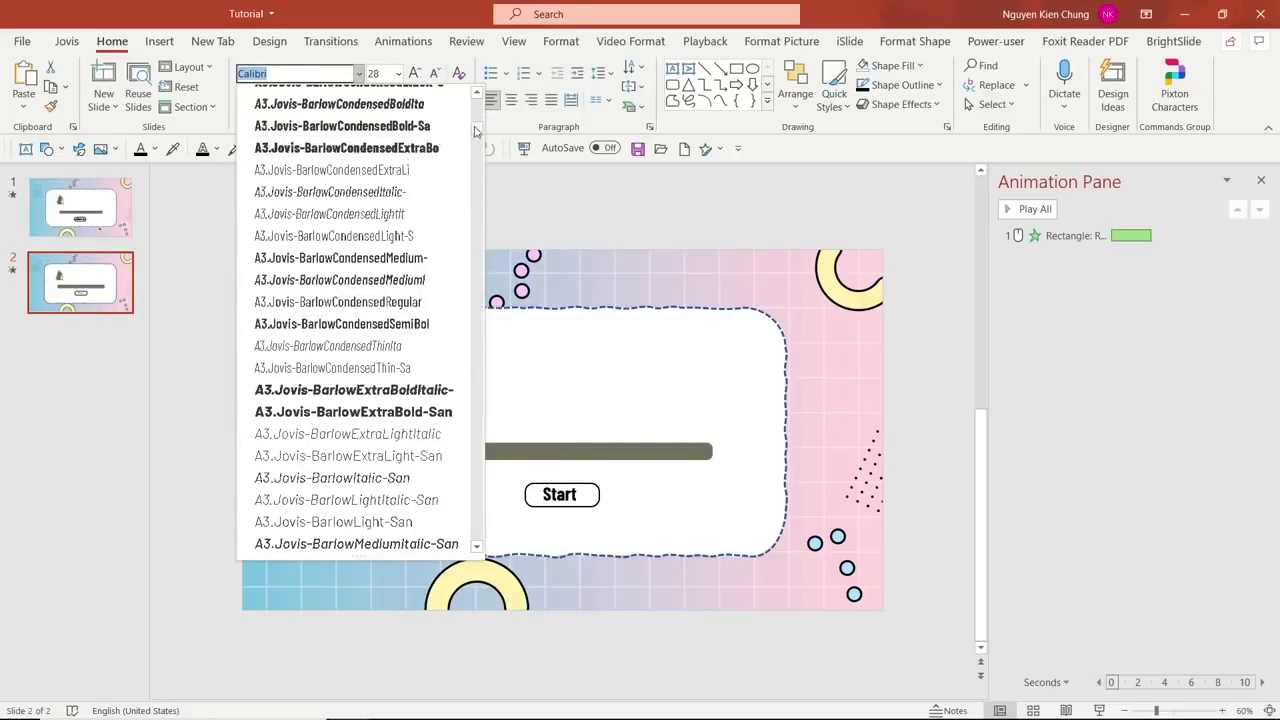
{"action": "type", "text": "MV Boli"}
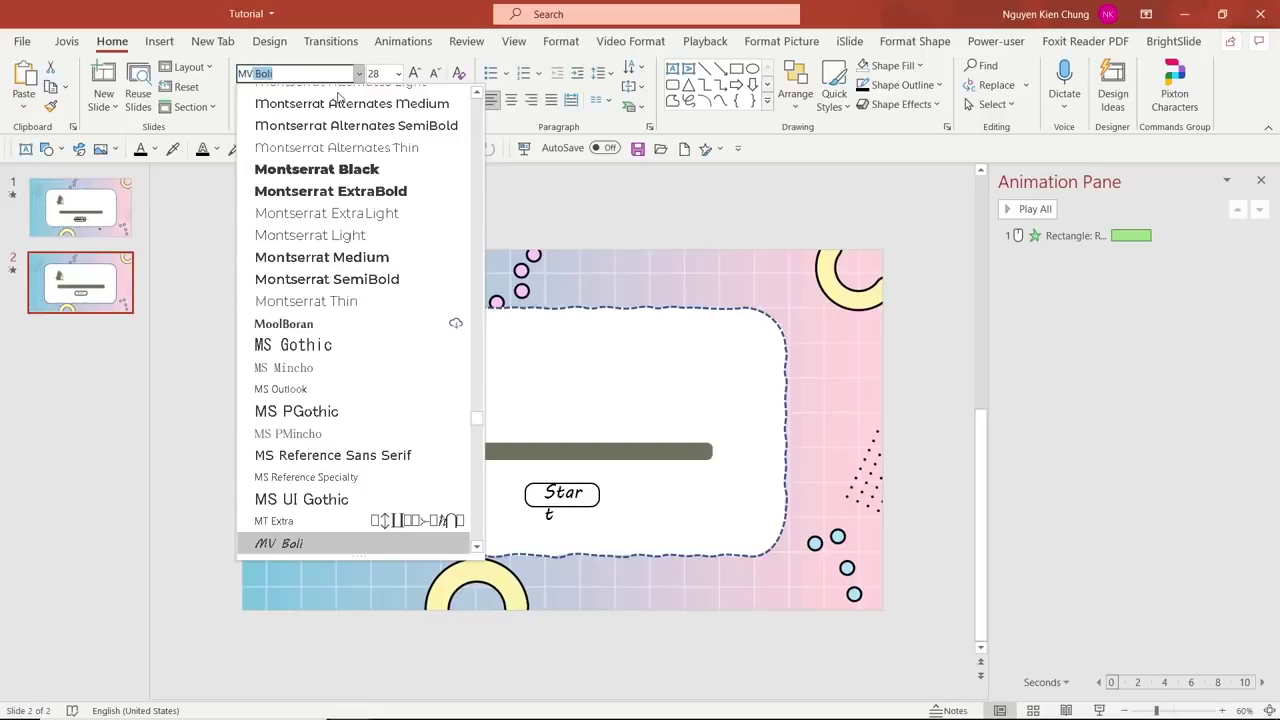
{"action": "key", "text": "Return"}
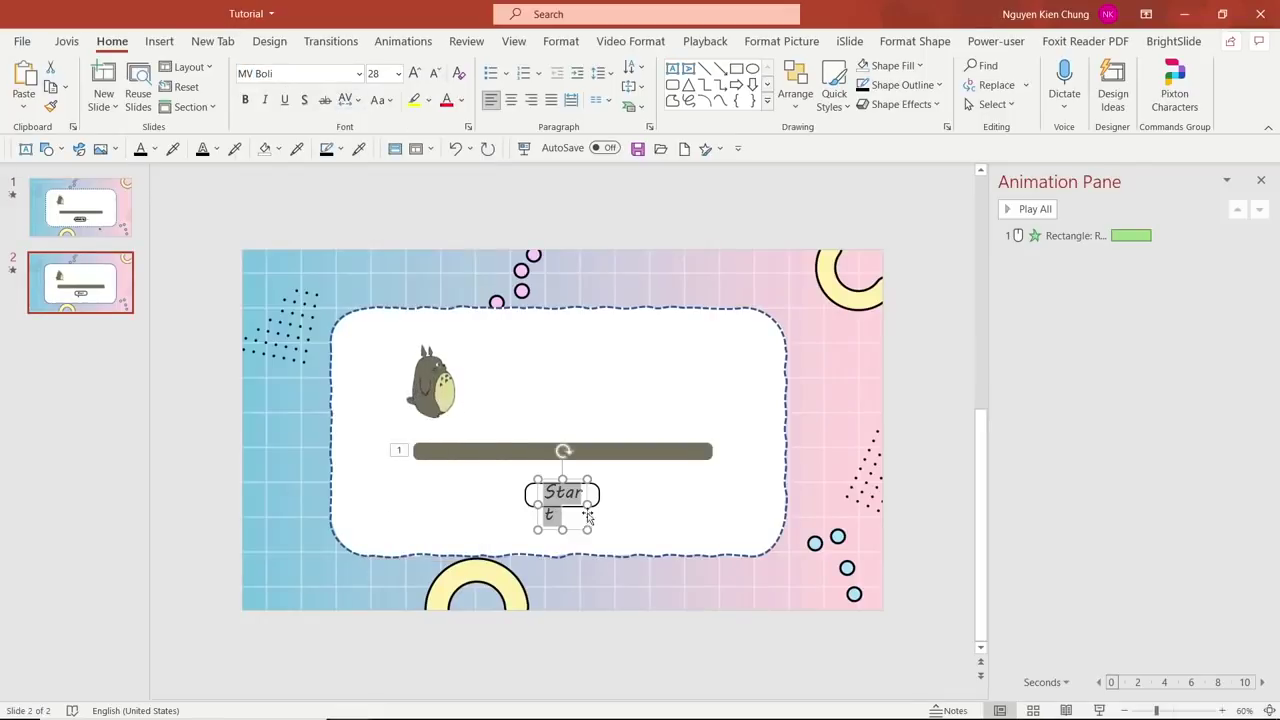
Step: Widen the Start text box so the word fits on one line
{"action": "mouse_move", "coordinate": [589, 508]}
{"action": "left_mouse_down"}
{"action": "mouse_move", "coordinate": [620, 505]}
{"action": "mouse_move", "coordinate": [562, 485]}
{"action": "left_mouse_up"}
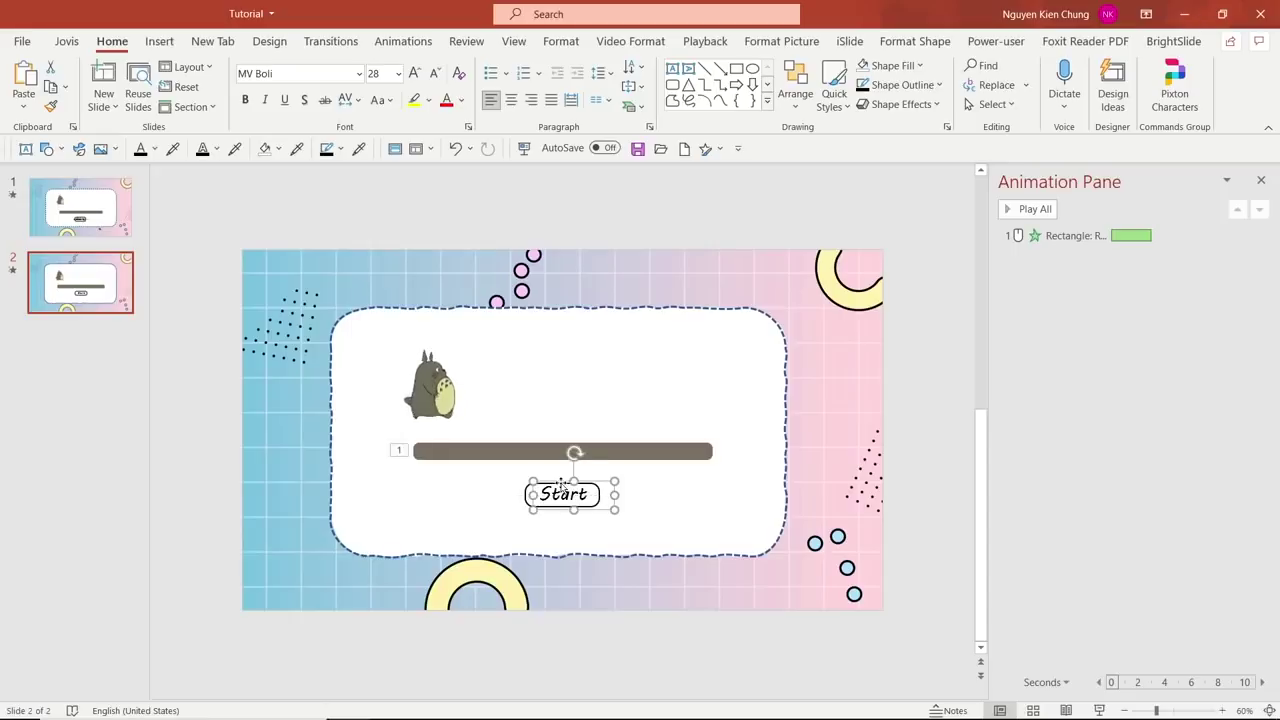
{"action": "left_click", "coordinate": [226, 475]}
{"action": "left_click", "coordinate": [606, 496]}
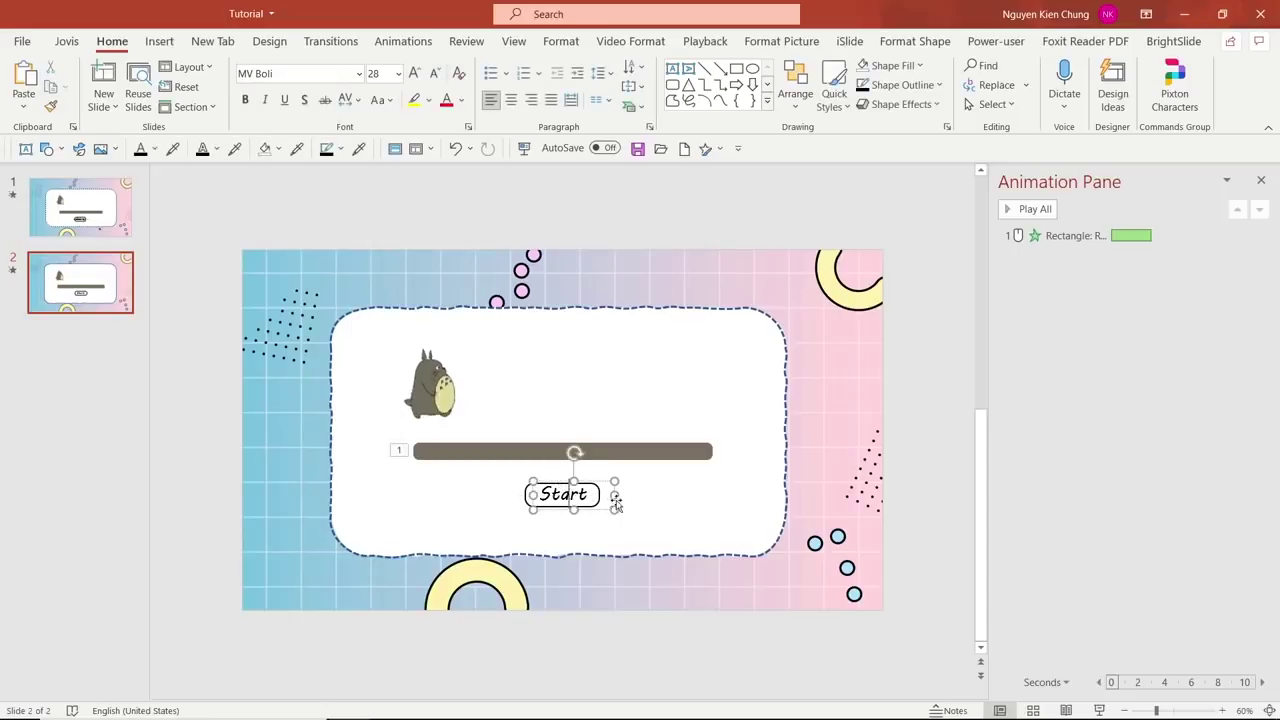
{"action": "left_click", "coordinate": [593, 494]}
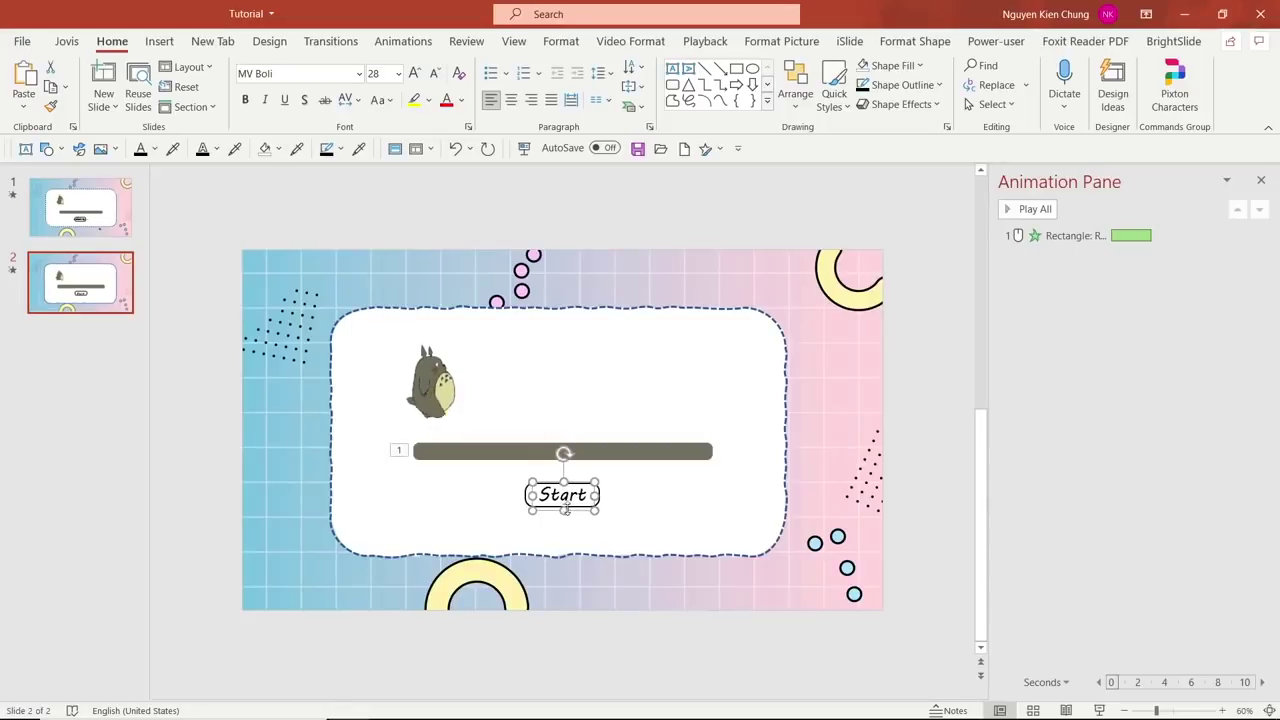
{"action": "left_click", "coordinate": [619, 605]}
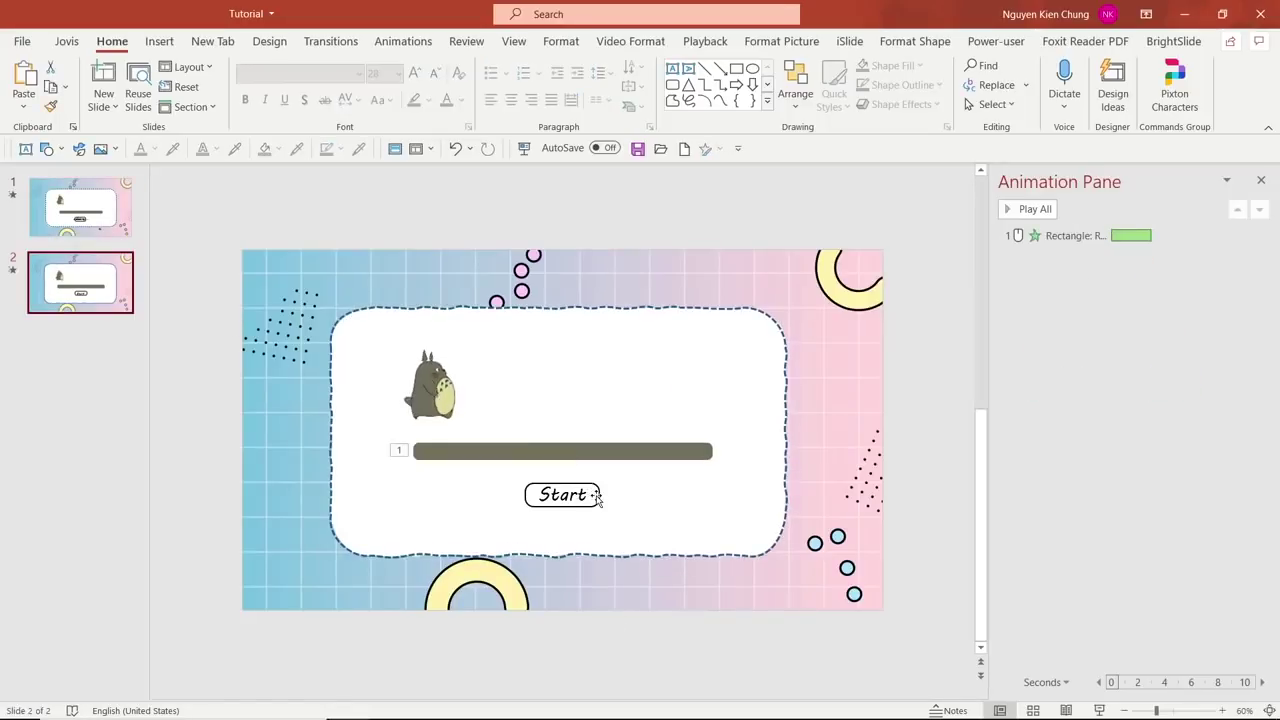
{"action": "left_click", "coordinate": [597, 502]}
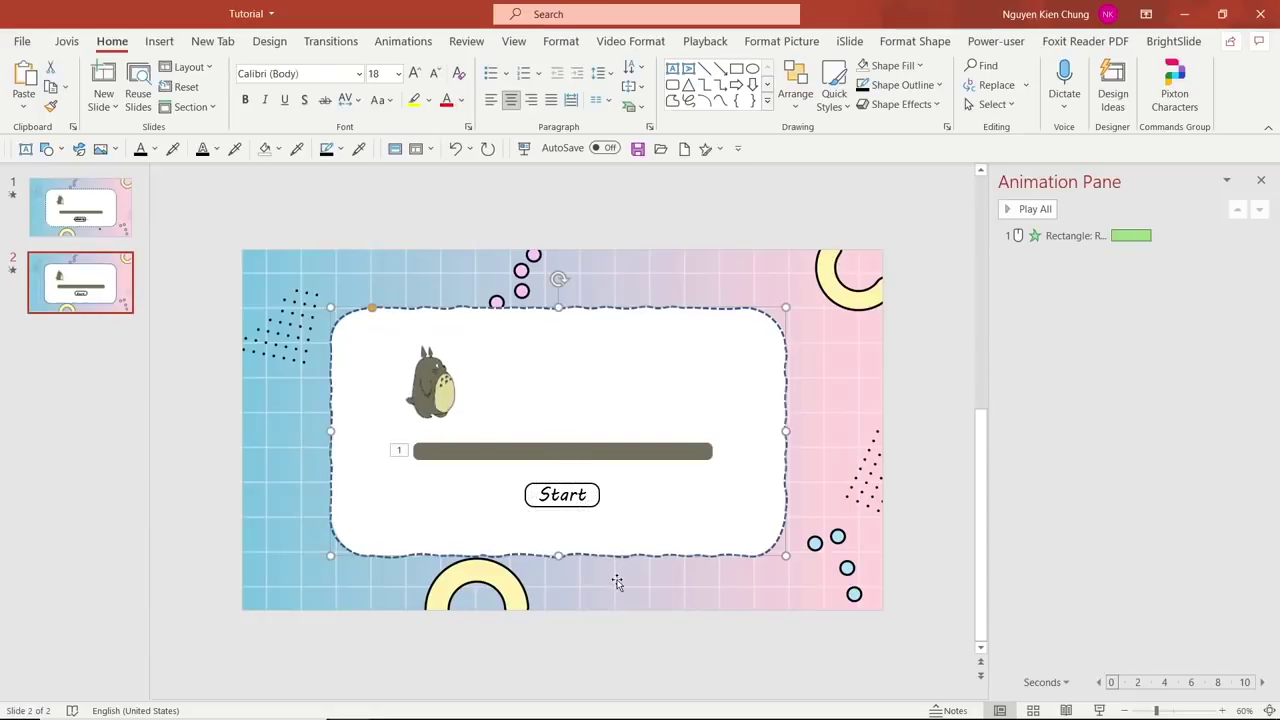
Step: Group the Start text and its rounded rectangle into one button
{"action": "left_click", "coordinate": [201, 339]}
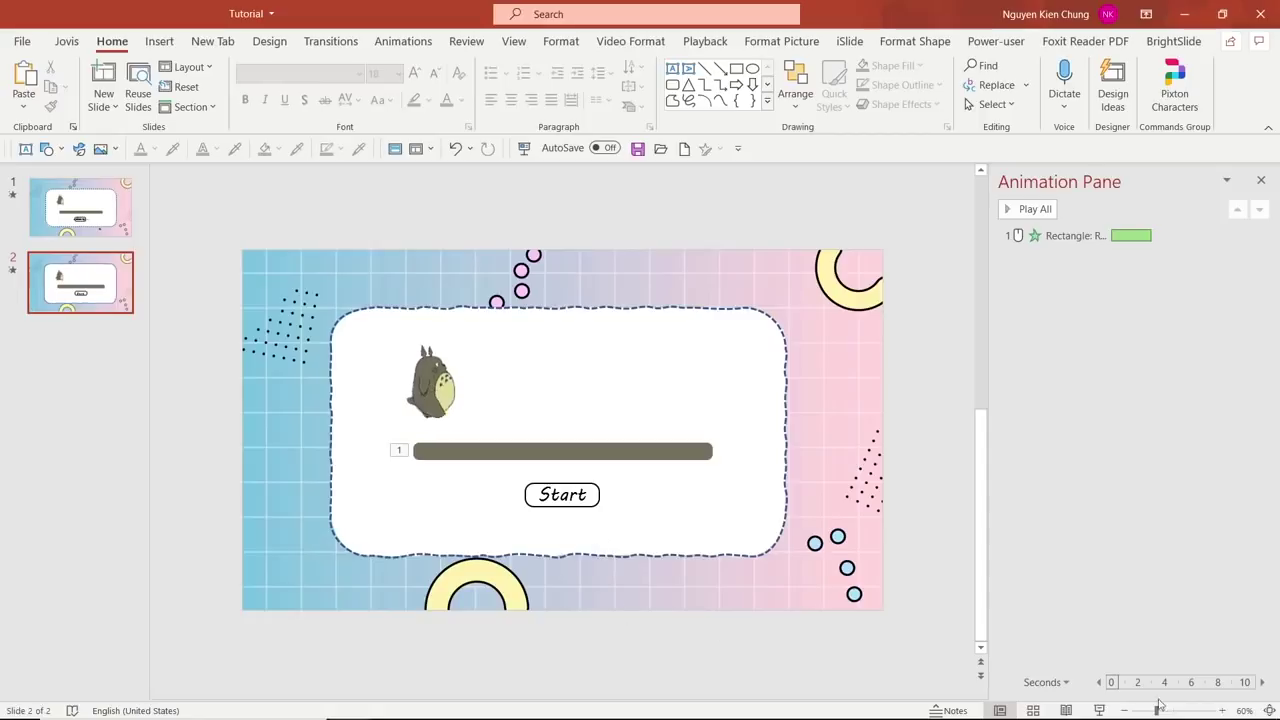
{"action": "left_click_drag", "start_coordinate": [669, 632], "coordinate": [497, 469]}
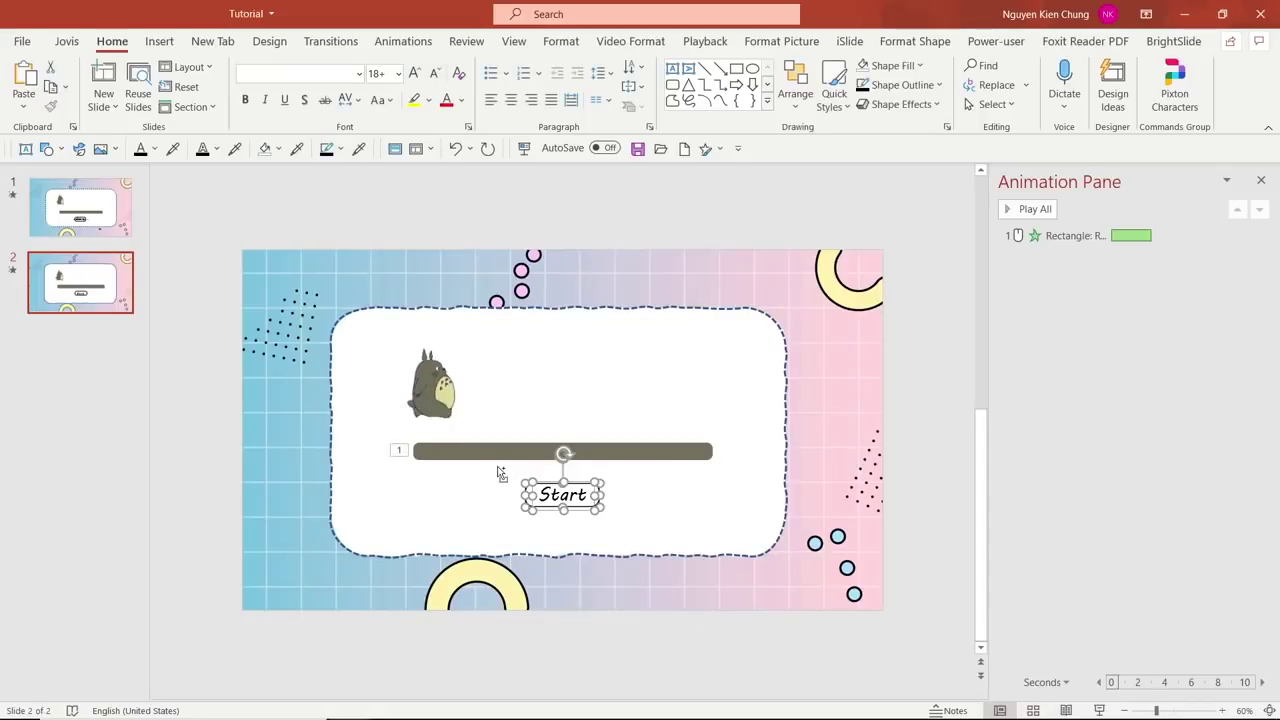
{"action": "key", "text": "ctrl+g"}
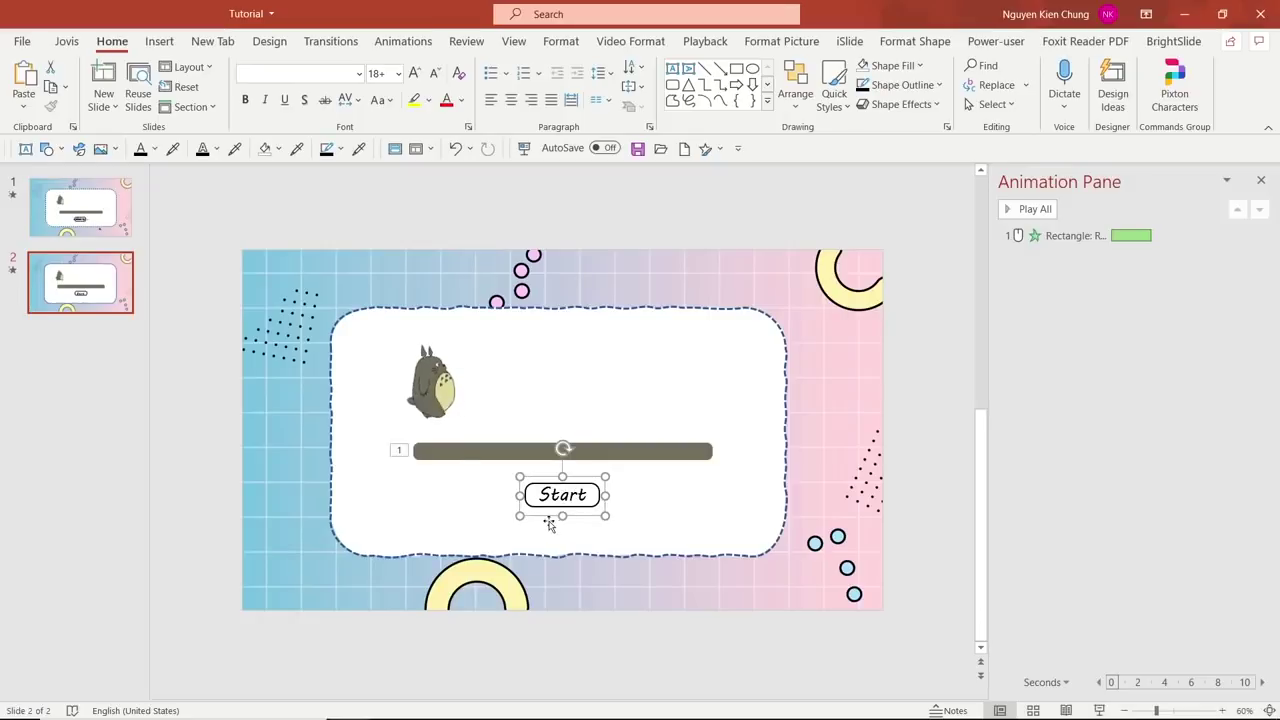
Step: Add a 'Loading' text box below the progress bar and set it in MV Boli
{"action": "left_click", "coordinate": [25, 148]}
{"action": "left_click_drag", "start_coordinate": [469, 515], "coordinate": [472, 516]}
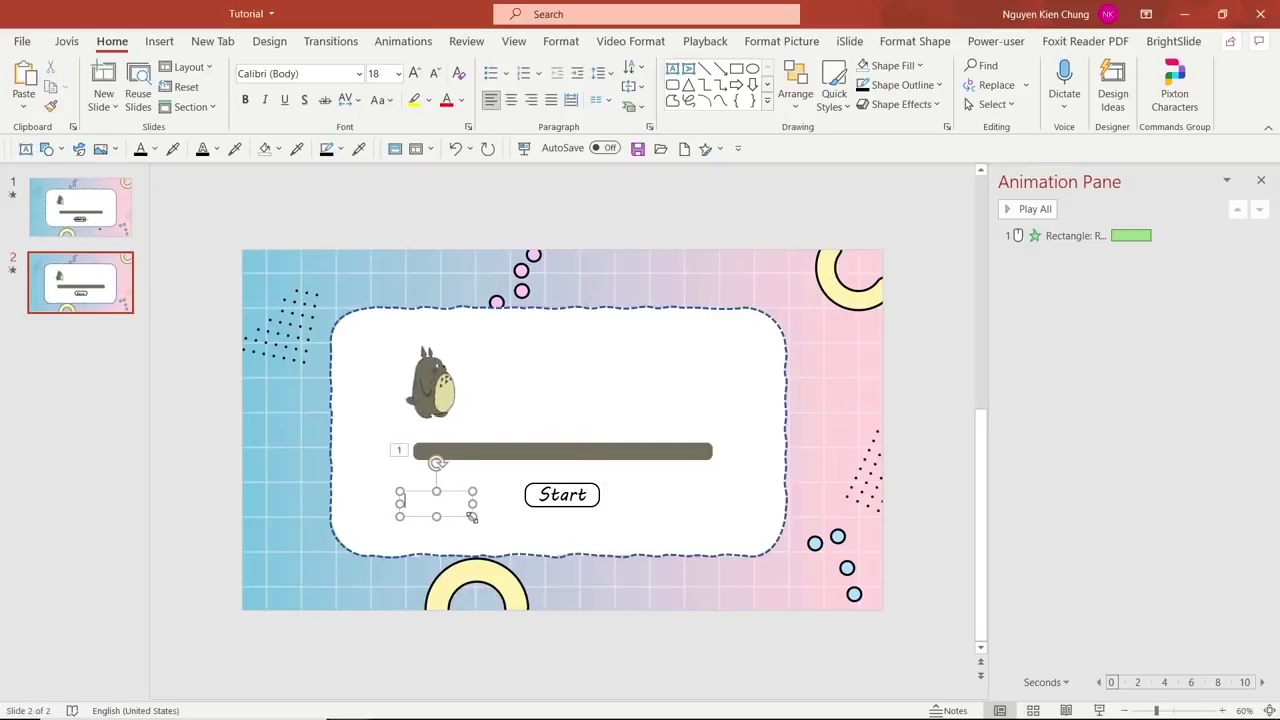
{"action": "type", "text": "Loading"}
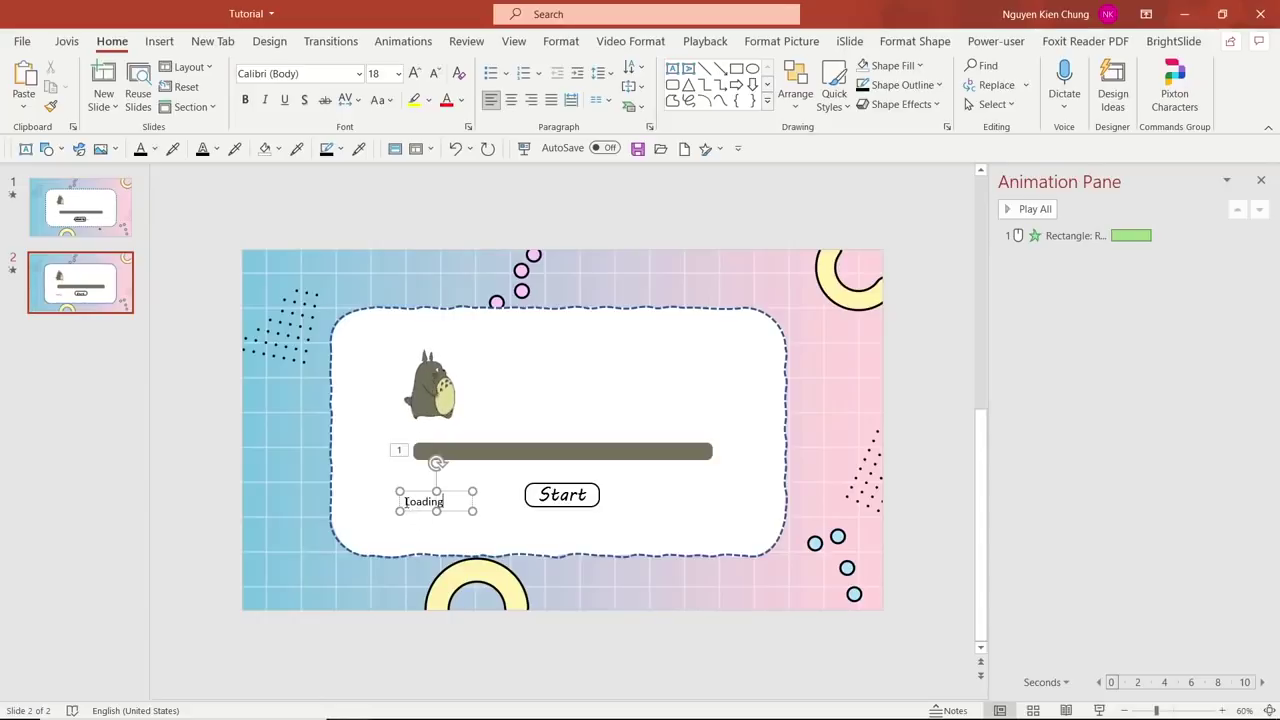
{"action": "left_click_drag", "start_coordinate": [406, 501], "coordinate": [454, 510]}
{"action": "left_click", "coordinate": [500, 455]}
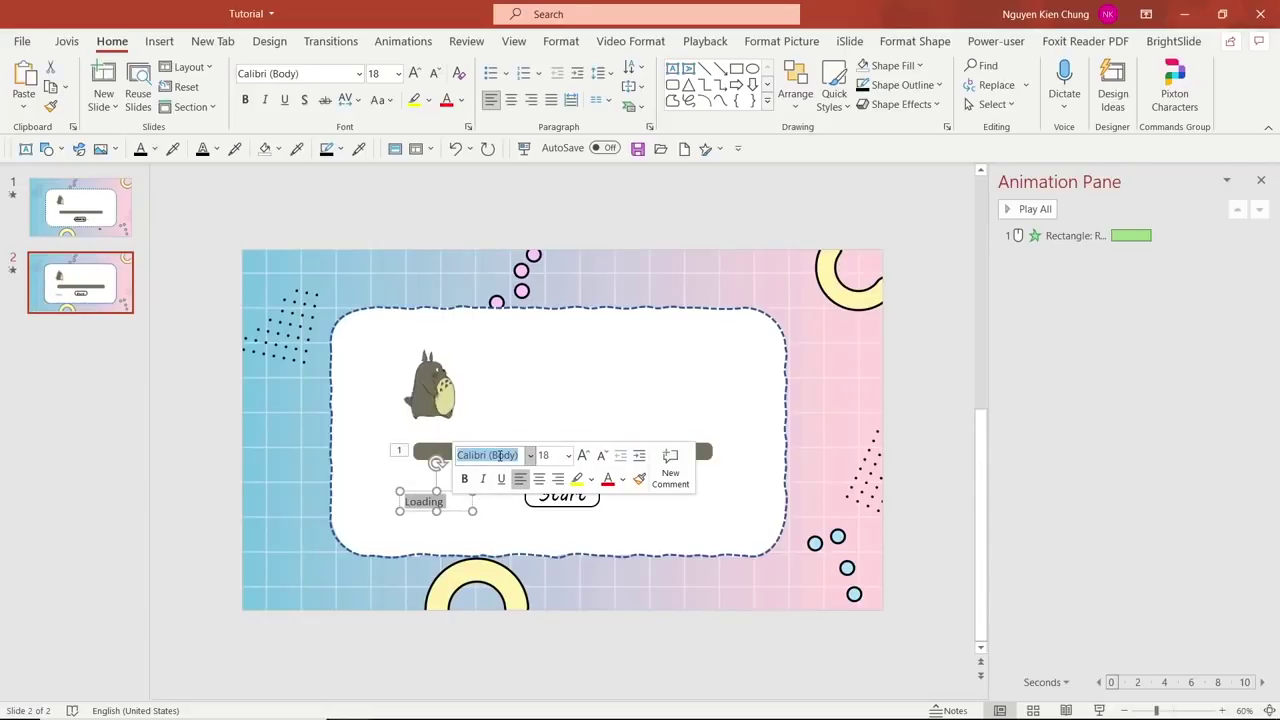
{"action": "type", "text": "MV Boli"}
{"action": "key", "text": "Return"}
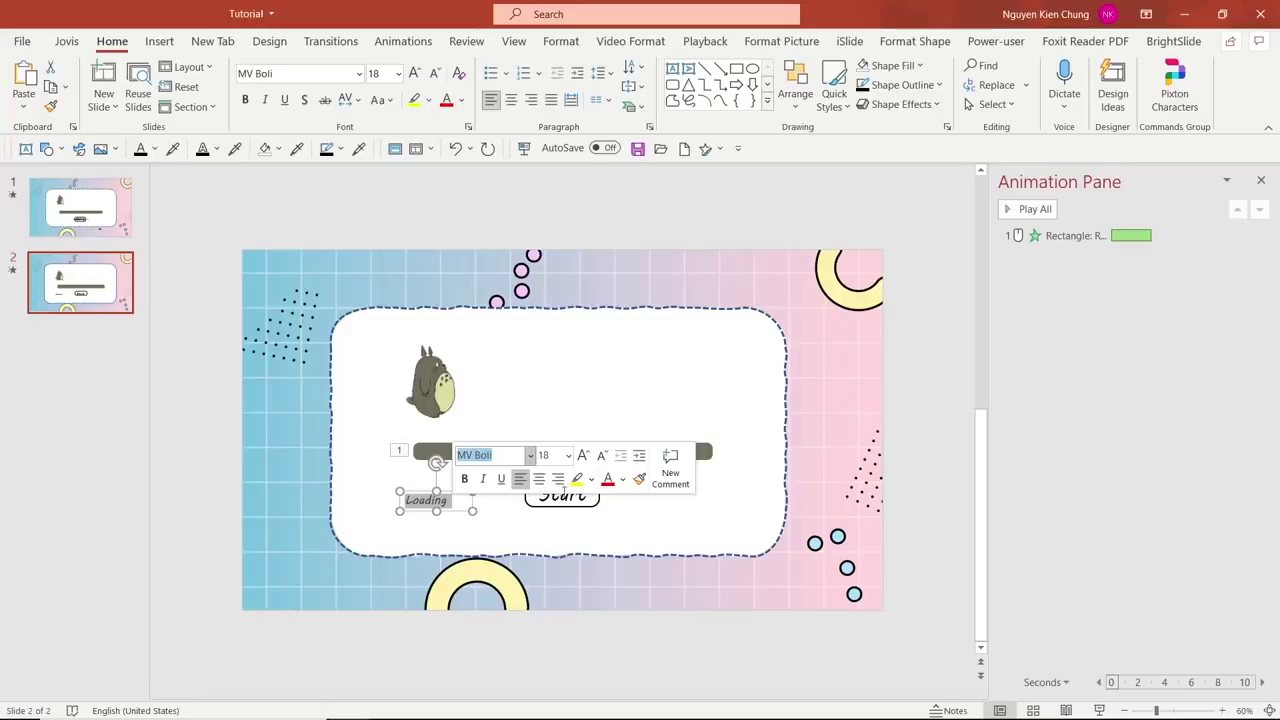
Step: Enlarge the Loading text to 28 pt and move it centred just below Start
{"action": "left_click", "coordinate": [582, 456]}
{"action": "left_click", "coordinate": [582, 456]}
{"action": "left_click", "coordinate": [562, 495]}
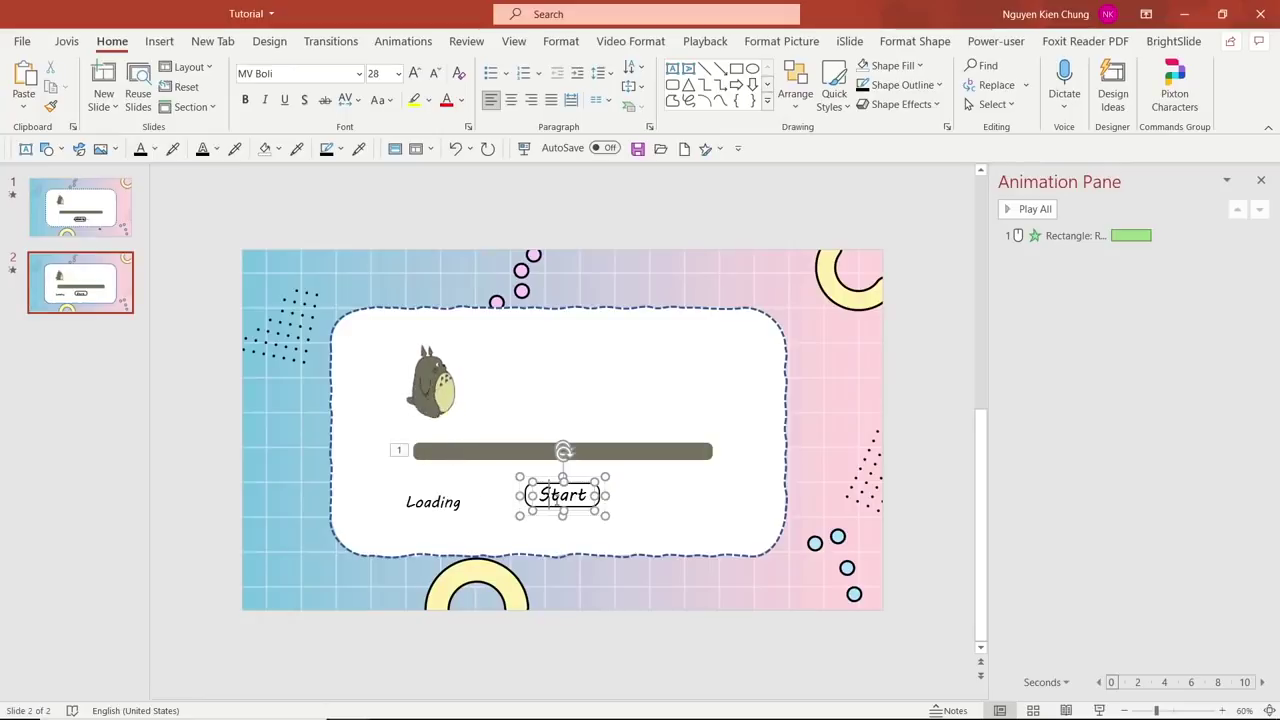
{"action": "mouse_move", "coordinate": [456, 500]}
{"action": "left_mouse_down"}
{"action": "mouse_move", "coordinate": [406, 502]}
{"action": "mouse_move", "coordinate": [520, 516]}
{"action": "left_mouse_up"}
{"action": "left_click", "coordinate": [593, 456]}
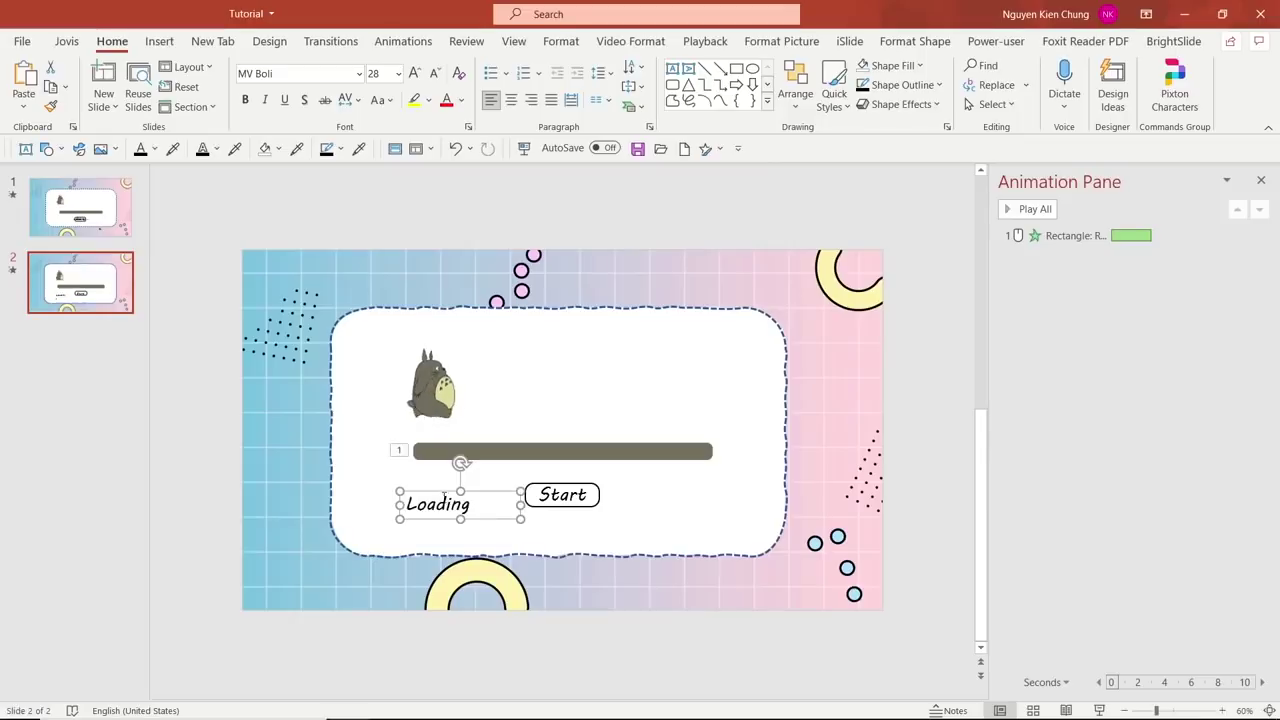
{"action": "key", "text": "Escape"}
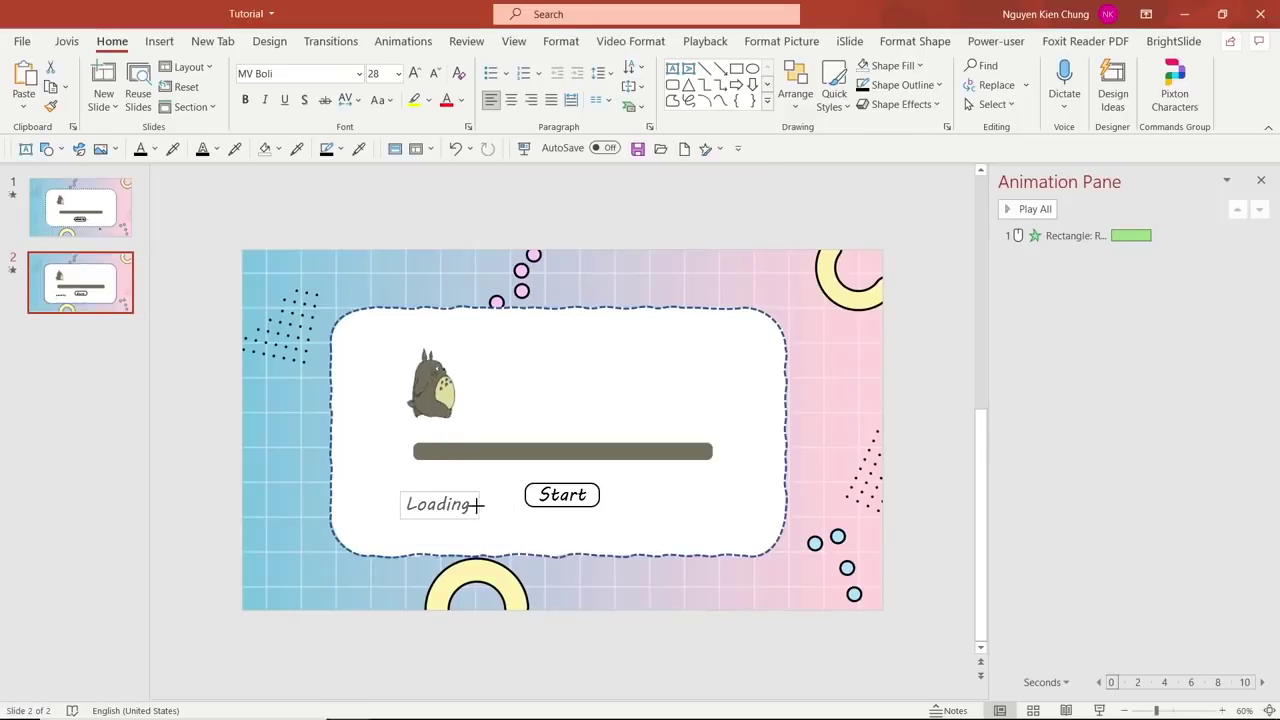
{"action": "left_click", "coordinate": [477, 506]}
{"action": "left_click_drag", "start_coordinate": [416, 491], "coordinate": [541, 516]}
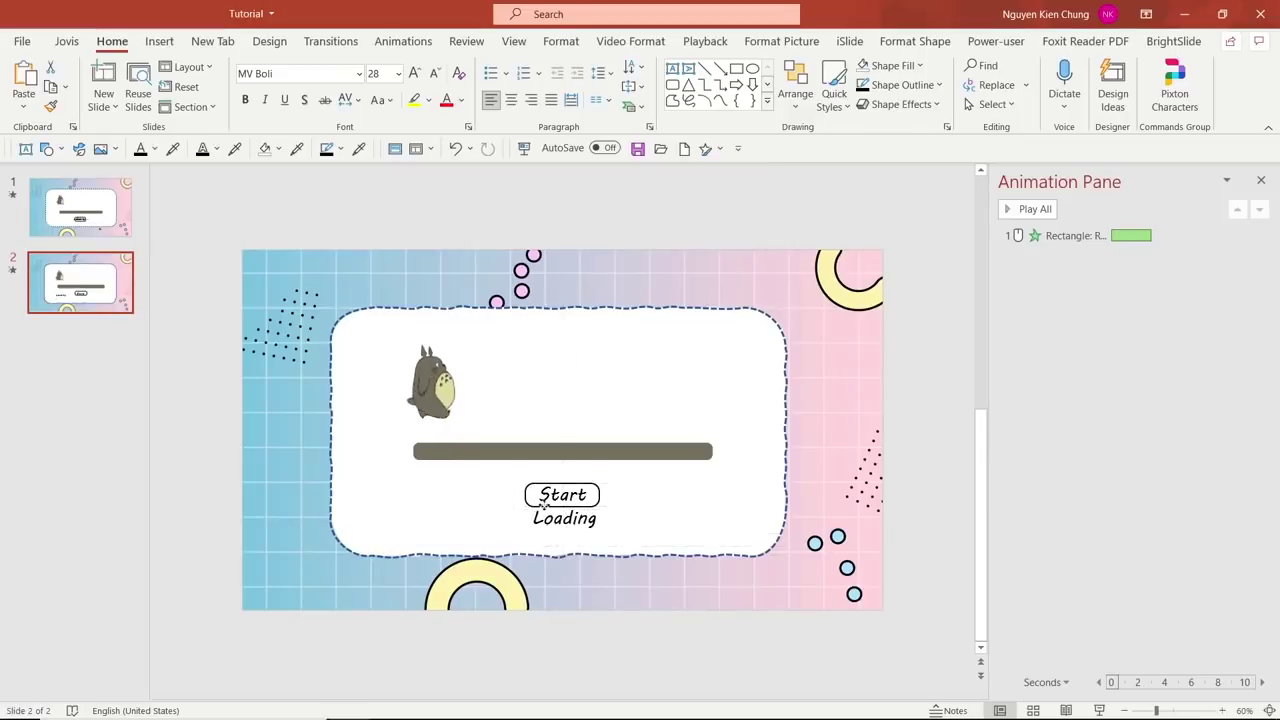
{"action": "left_click", "coordinate": [576, 618]}
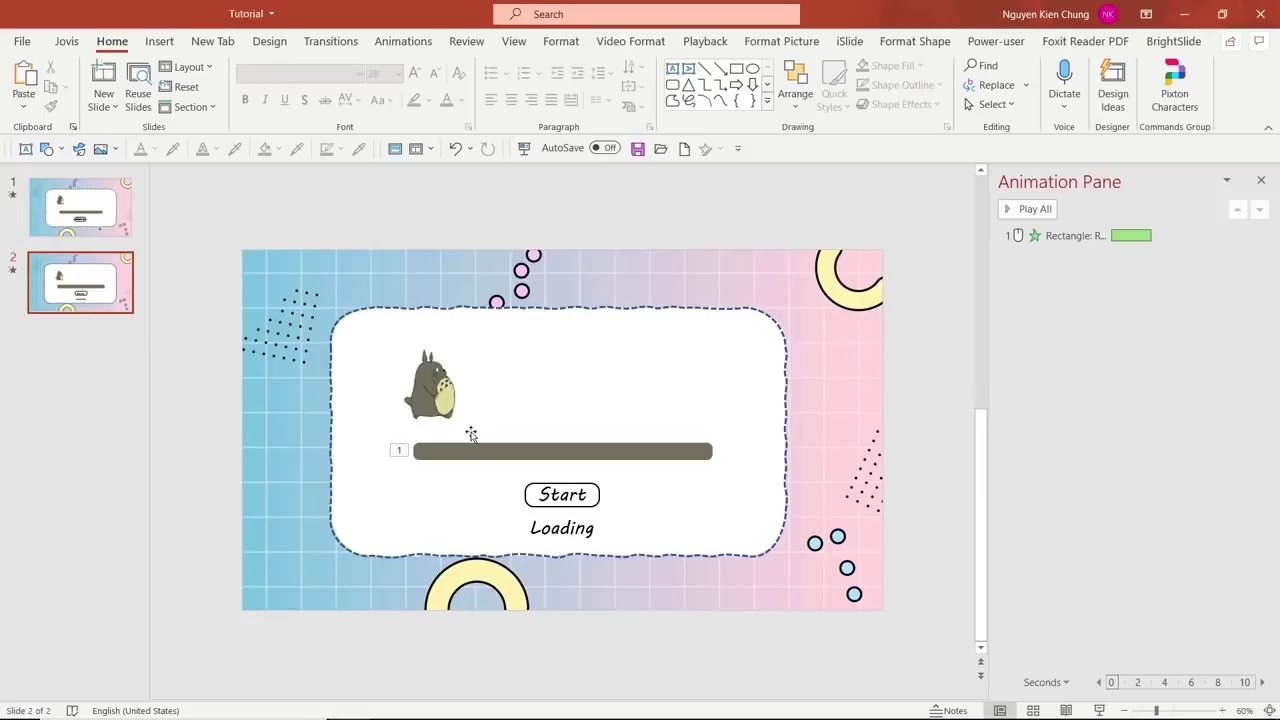
Step: Insert the solid arrow pointer icon from the stock Icons, searching 'click'
{"action": "left_click", "coordinate": [160, 41]}
{"action": "left_click", "coordinate": [155, 85]}
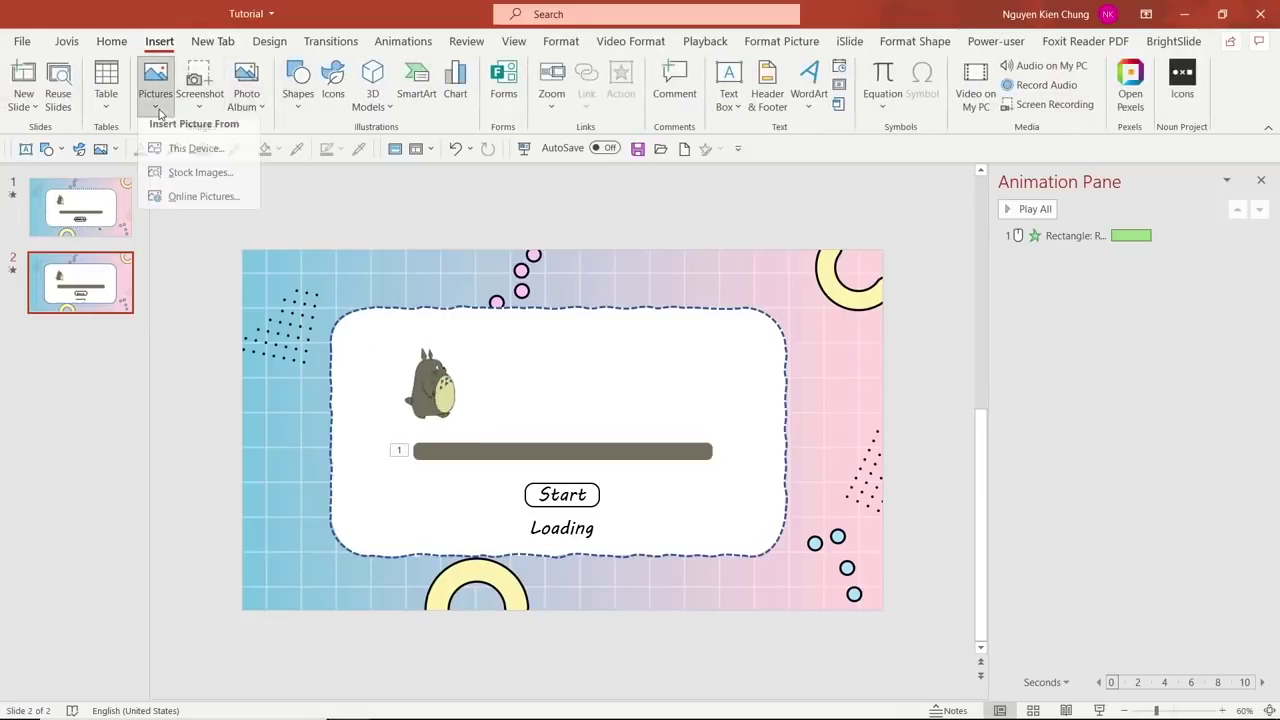
{"action": "left_click", "coordinate": [175, 178]}
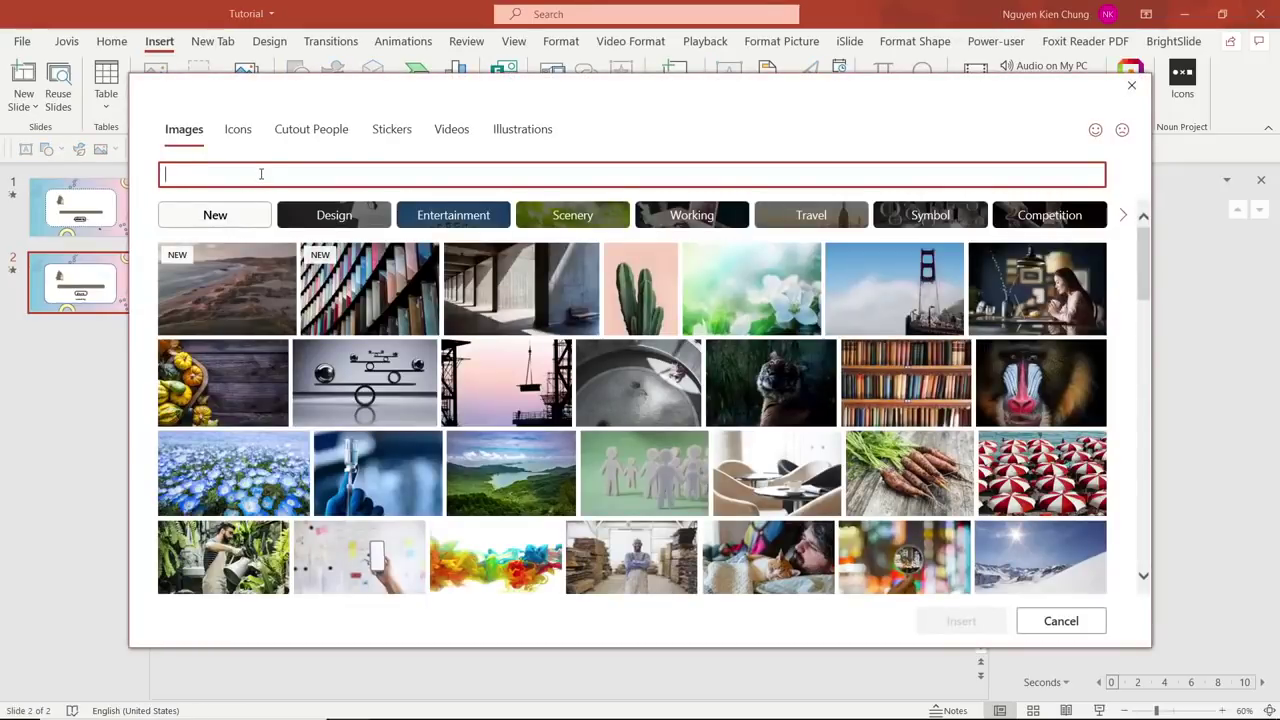
{"action": "left_click", "coordinate": [240, 130]}
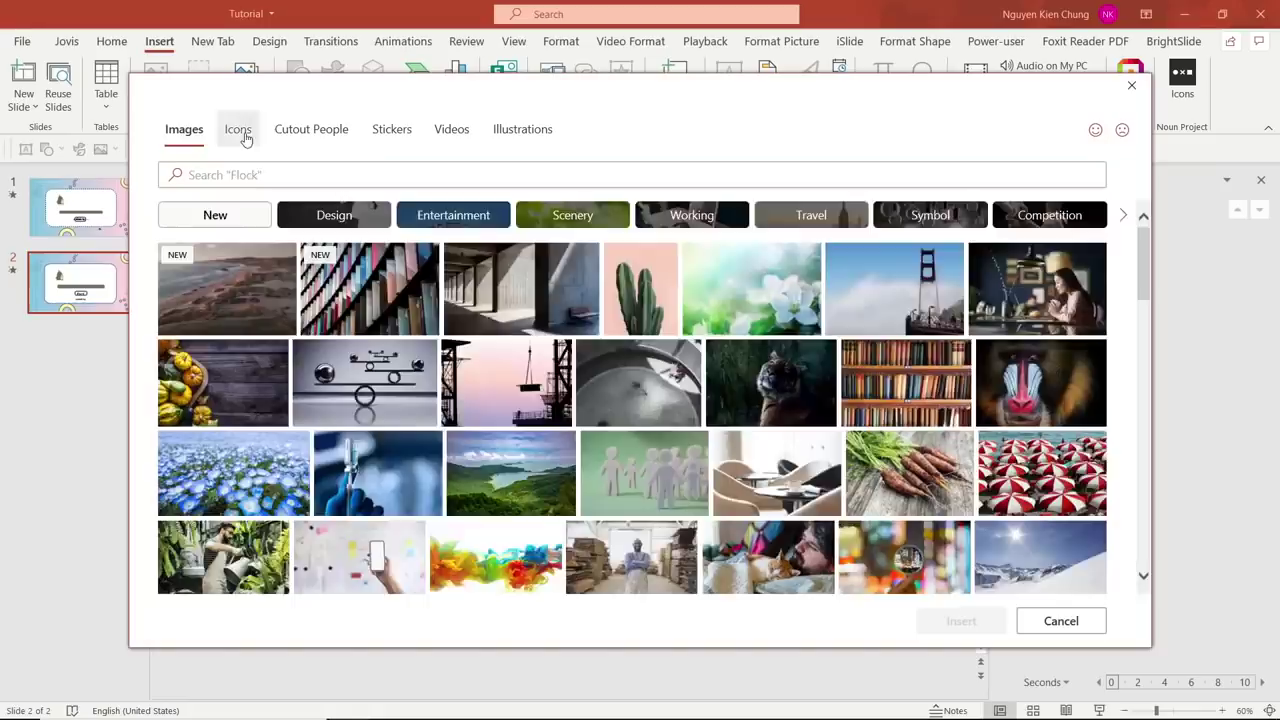
{"action": "left_click", "coordinate": [245, 175]}
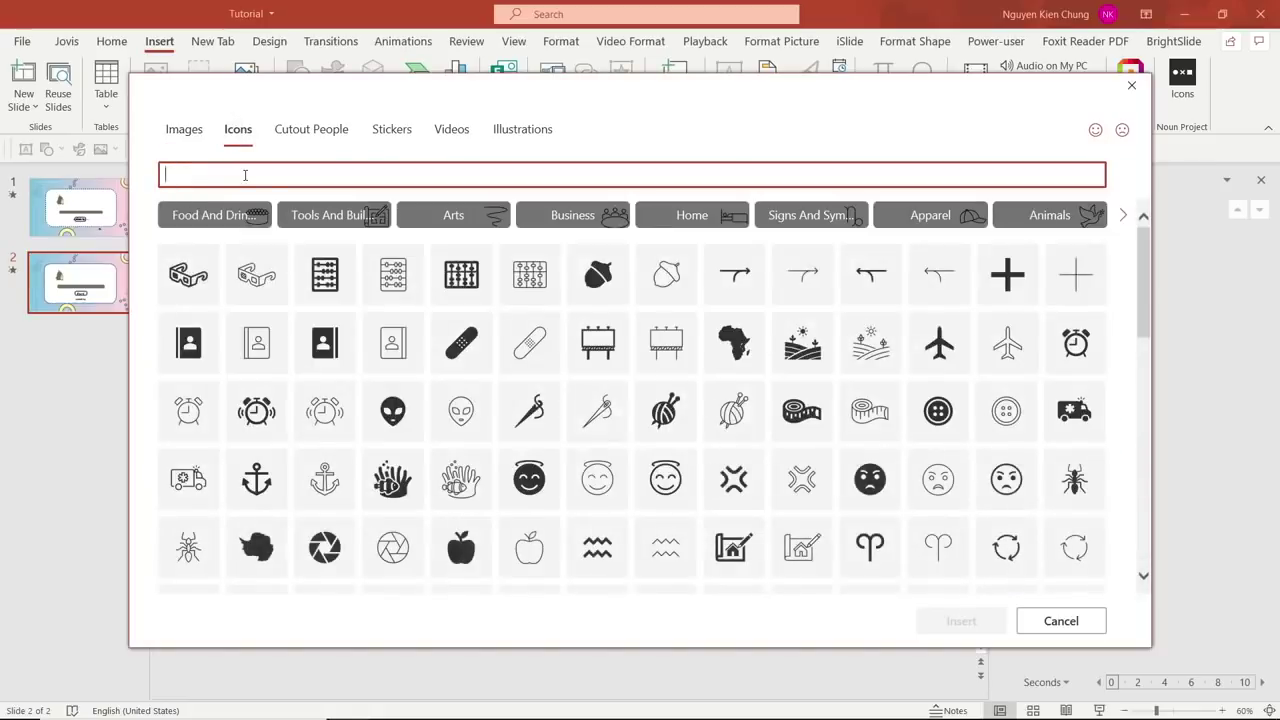
{"action": "type", "text": "click"}
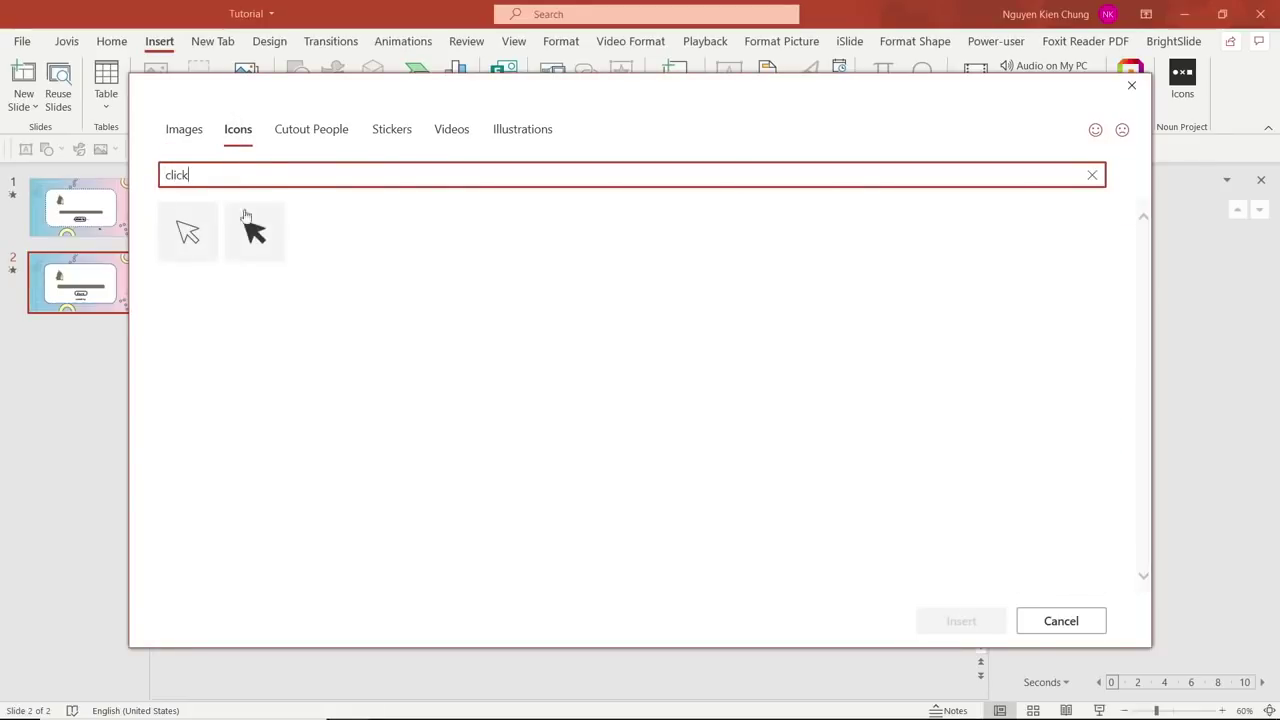
{"action": "left_click", "coordinate": [251, 252]}
{"action": "left_click", "coordinate": [951, 622]}
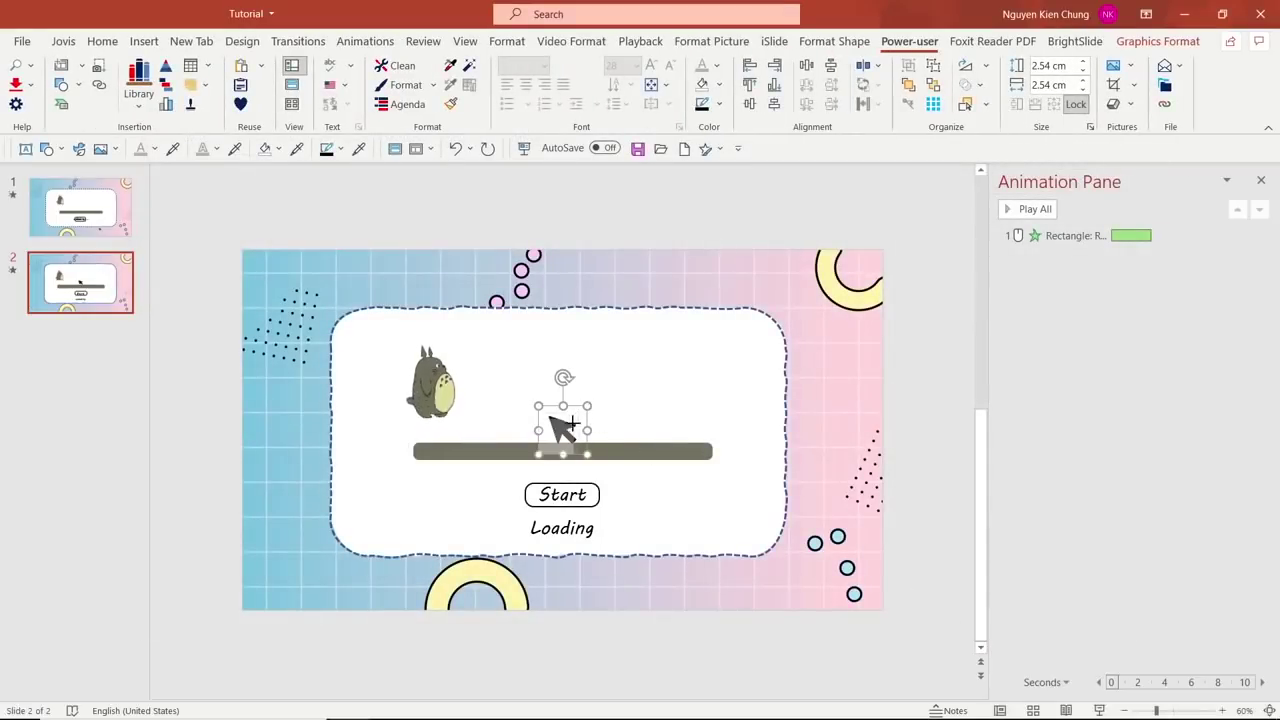
Step: Shrink the arrow icon to 1.27 cm and place it below Loading near the frame's bottom
{"action": "mouse_move", "coordinate": [587, 454]}
{"action": "left_mouse_down"}
{"action": "mouse_move", "coordinate": [563, 430]}
{"action": "mouse_move", "coordinate": [598, 498]}
{"action": "left_mouse_up"}
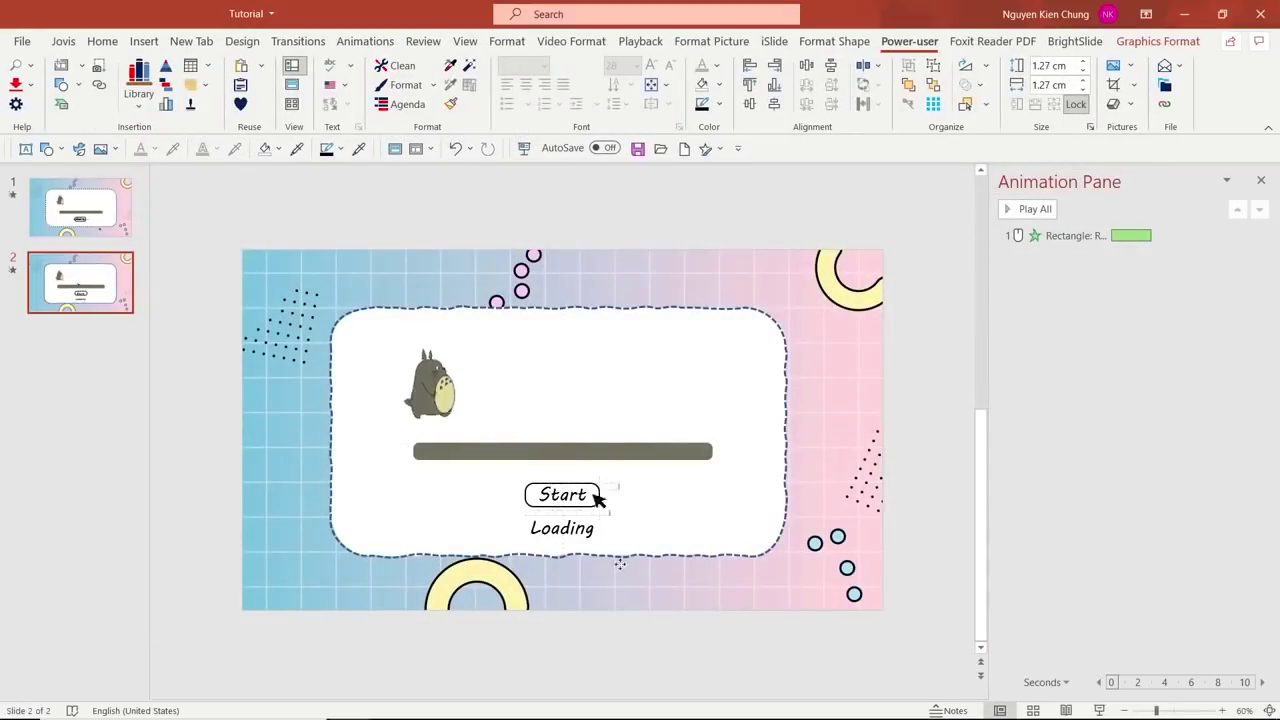
{"action": "left_click_drag", "start_coordinate": [620, 563], "coordinate": [672, 612]}
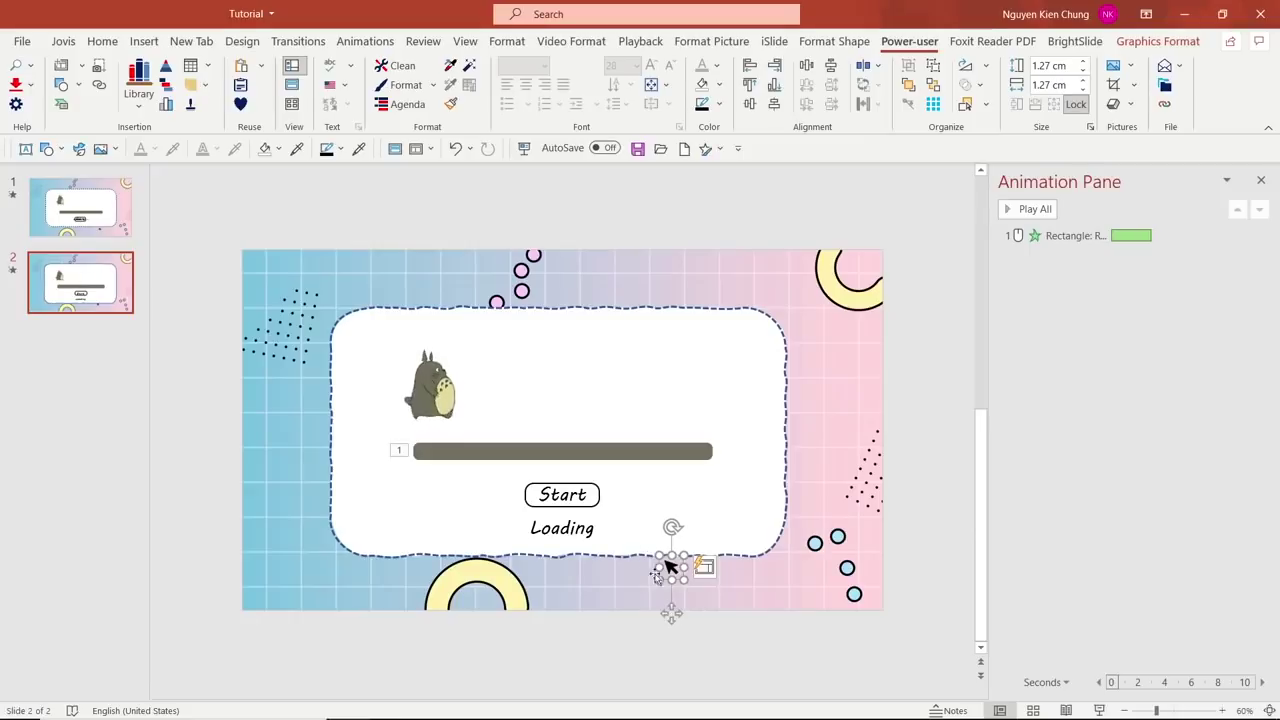
{"action": "left_click", "coordinate": [674, 619]}
{"action": "left_click_drag", "start_coordinate": [674, 619], "coordinate": [671, 619]}
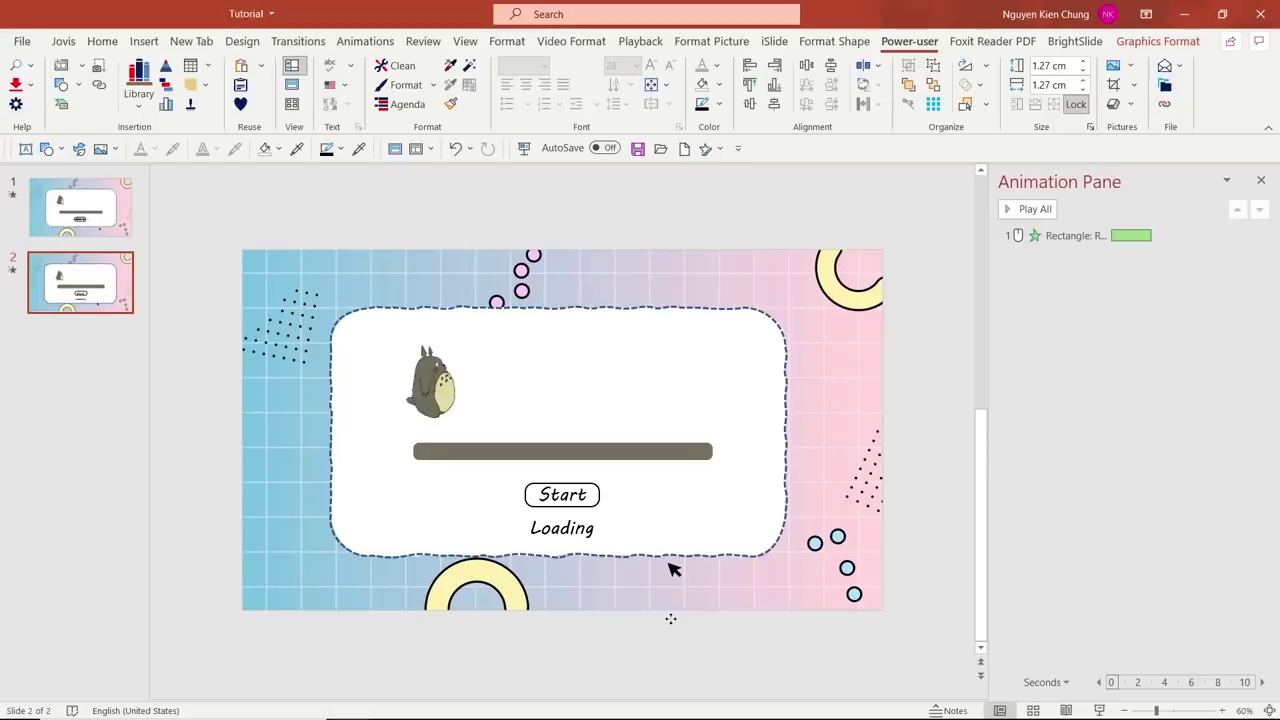
{"action": "left_click", "coordinate": [671, 619]}
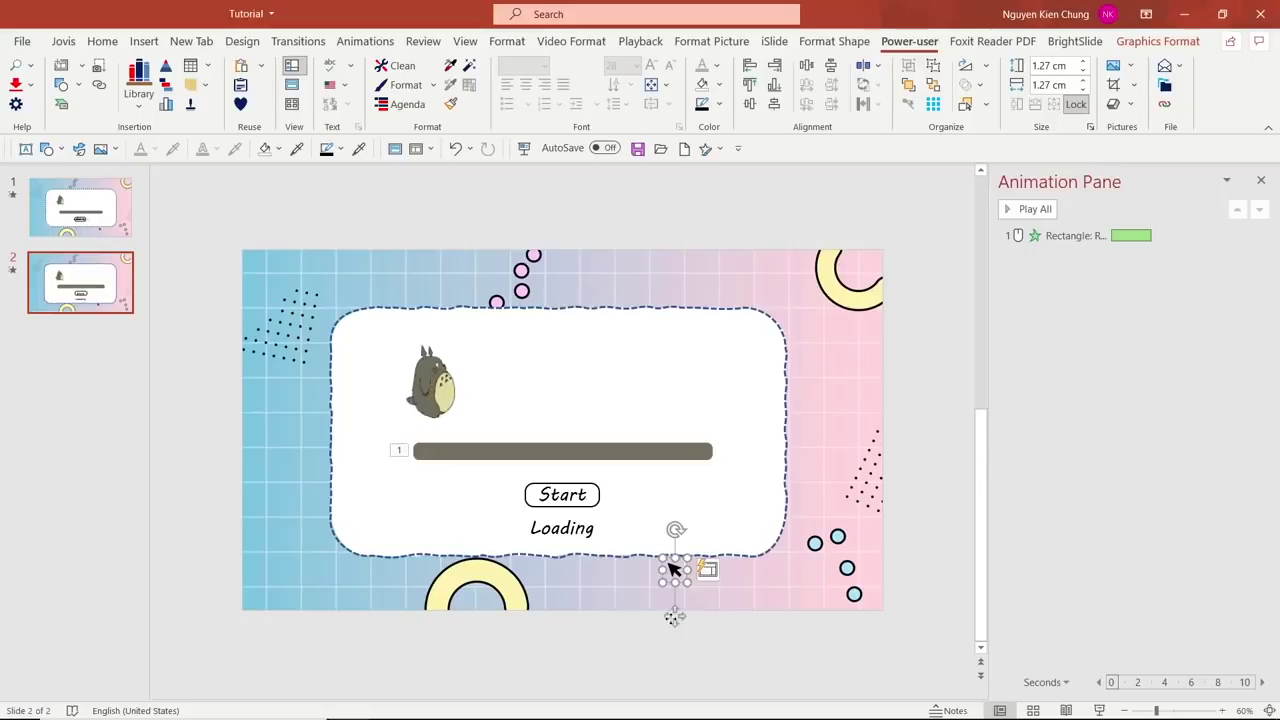
{"action": "key", "text": "alt+Tab"}
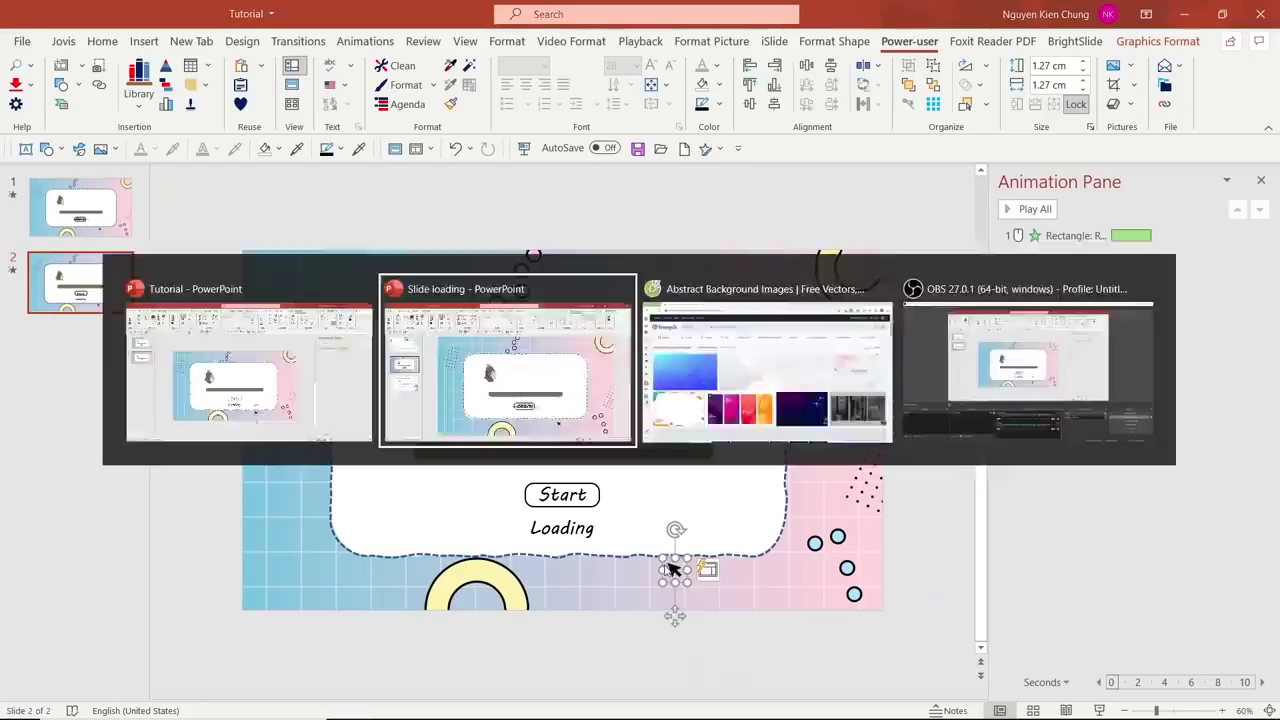
{"action": "key", "text": "Escape"}
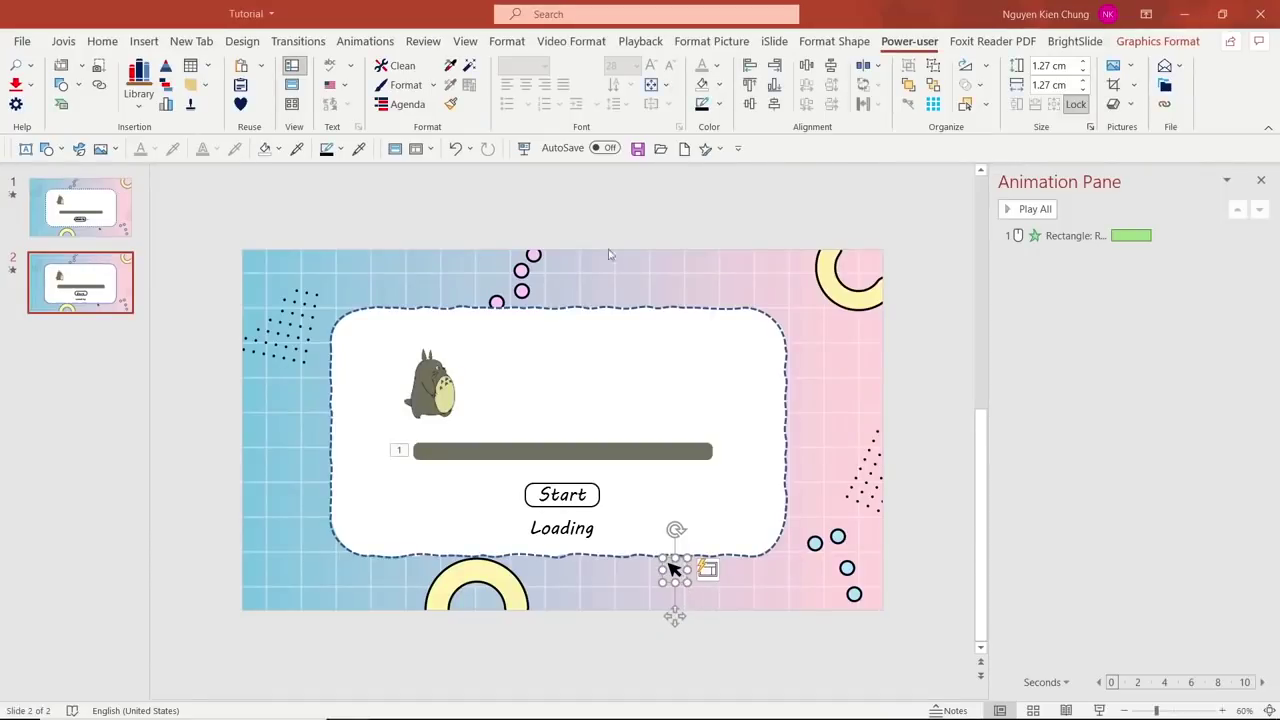
Step: Give the arrow icon a Lines motion path ending at the Start button
{"action": "left_click", "coordinate": [365, 41]}
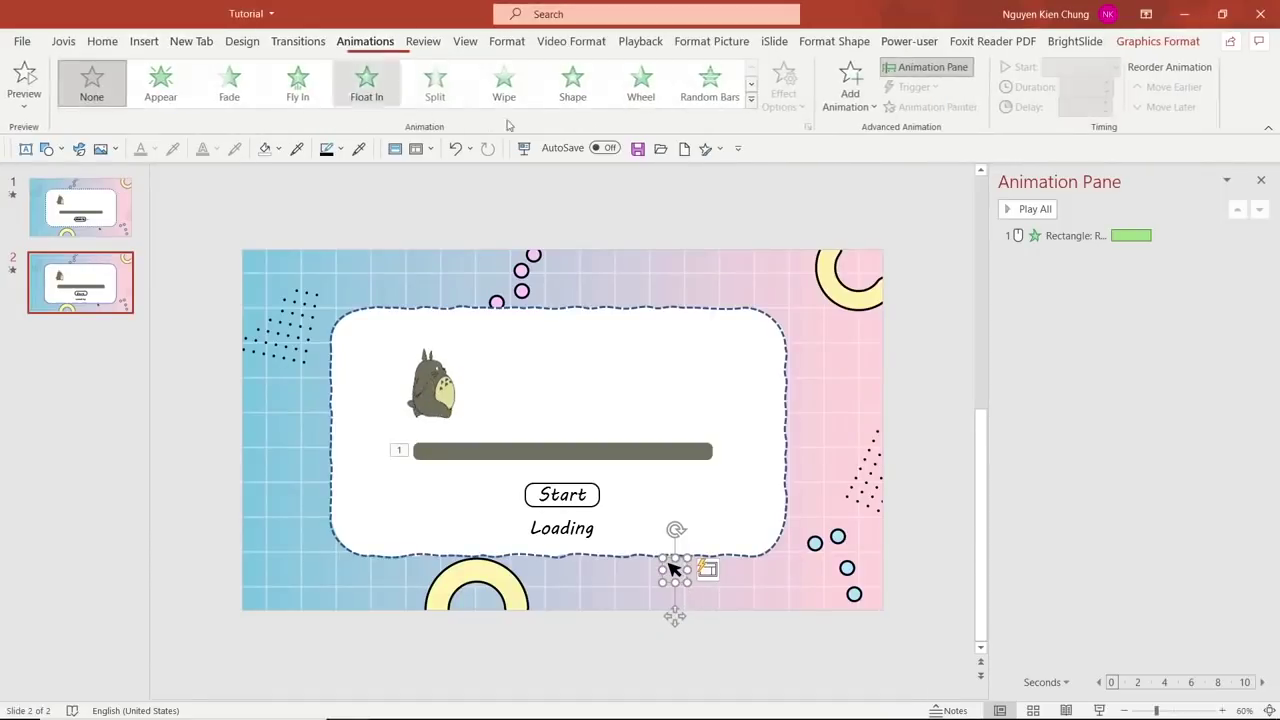
{"action": "left_click", "coordinate": [862, 88]}
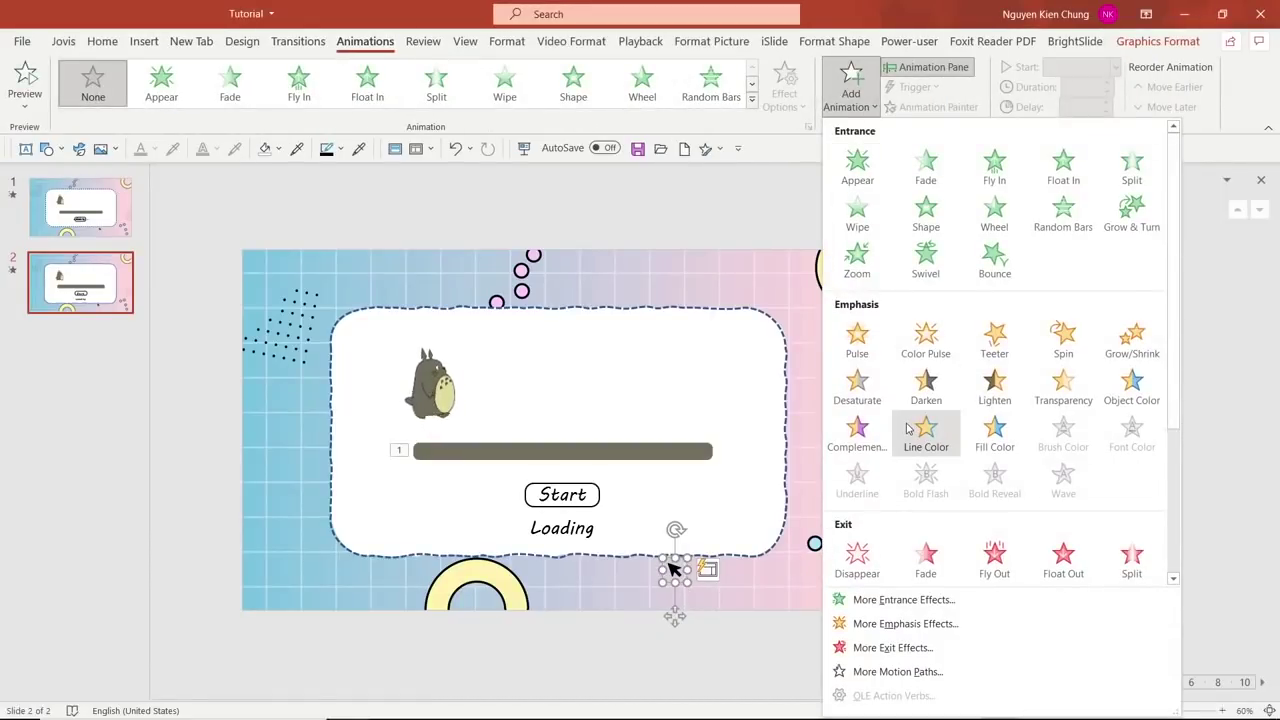
{"action": "scroll", "coordinate": [907, 428], "scroll_direction": "down", "scroll_amount": 3}
{"action": "left_click", "coordinate": [860, 520]}
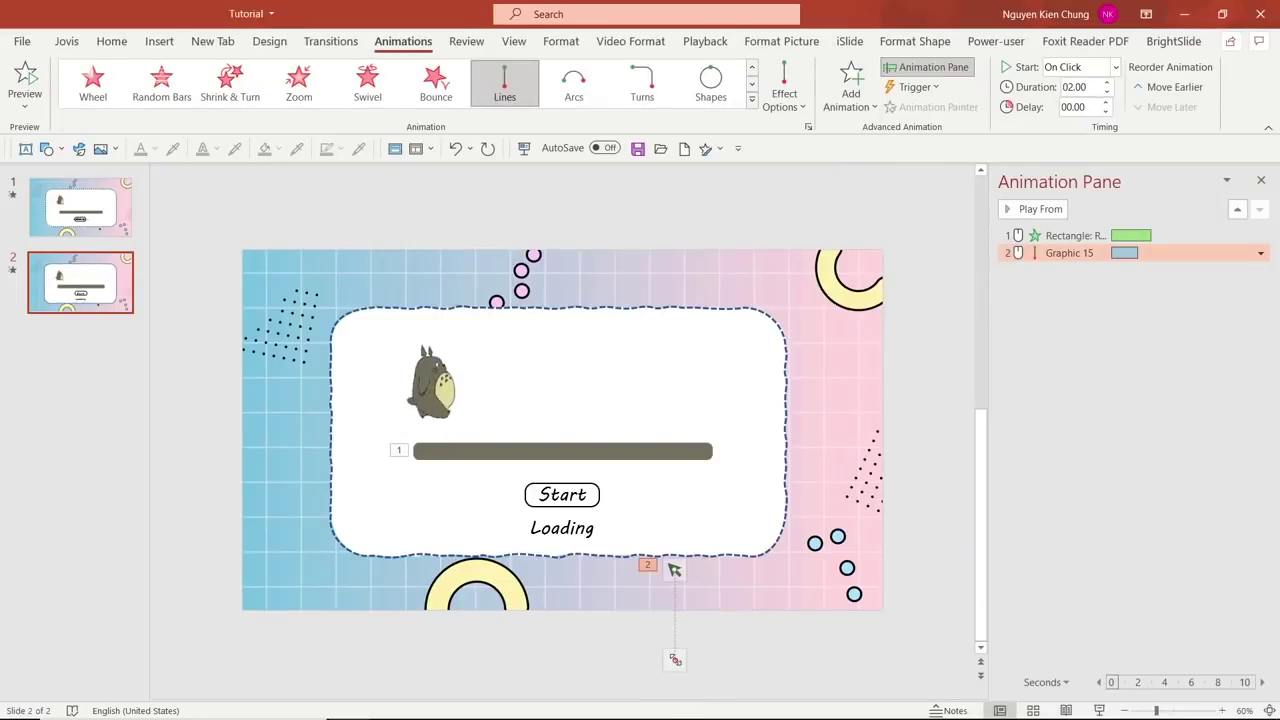
{"action": "left_click_drag", "start_coordinate": [675, 659], "coordinate": [592, 500]}
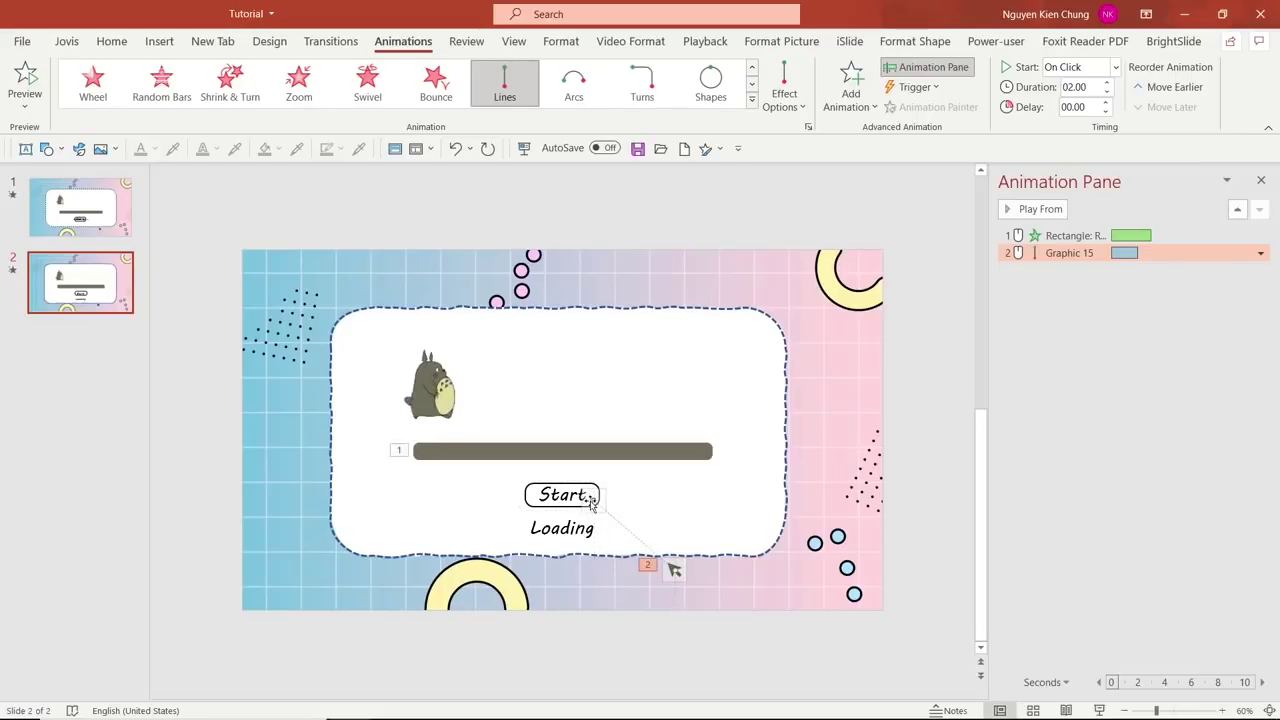
Step: Move Graphic 15's animation to the top of the Animation Pane and preview all
{"action": "left_click", "coordinate": [674, 570]}
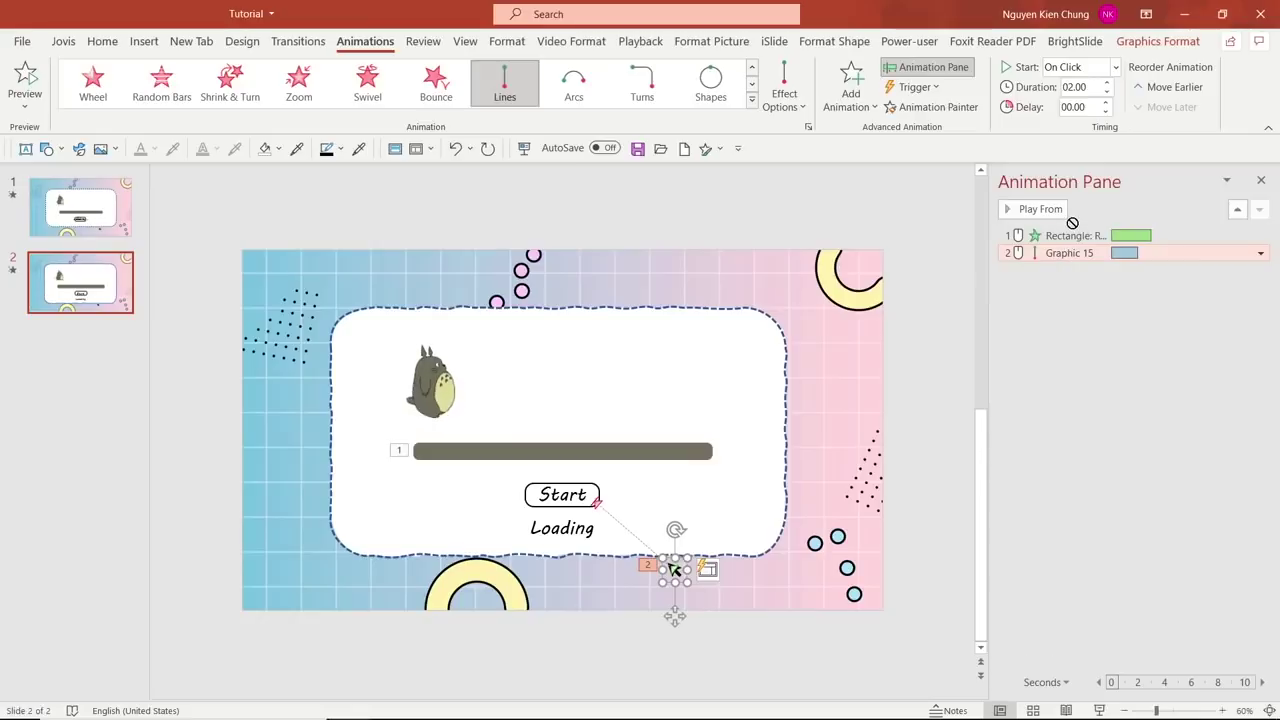
{"action": "left_click_drag", "start_coordinate": [1068, 252], "coordinate": [1070, 230]}
{"action": "left_click", "coordinate": [1071, 327]}
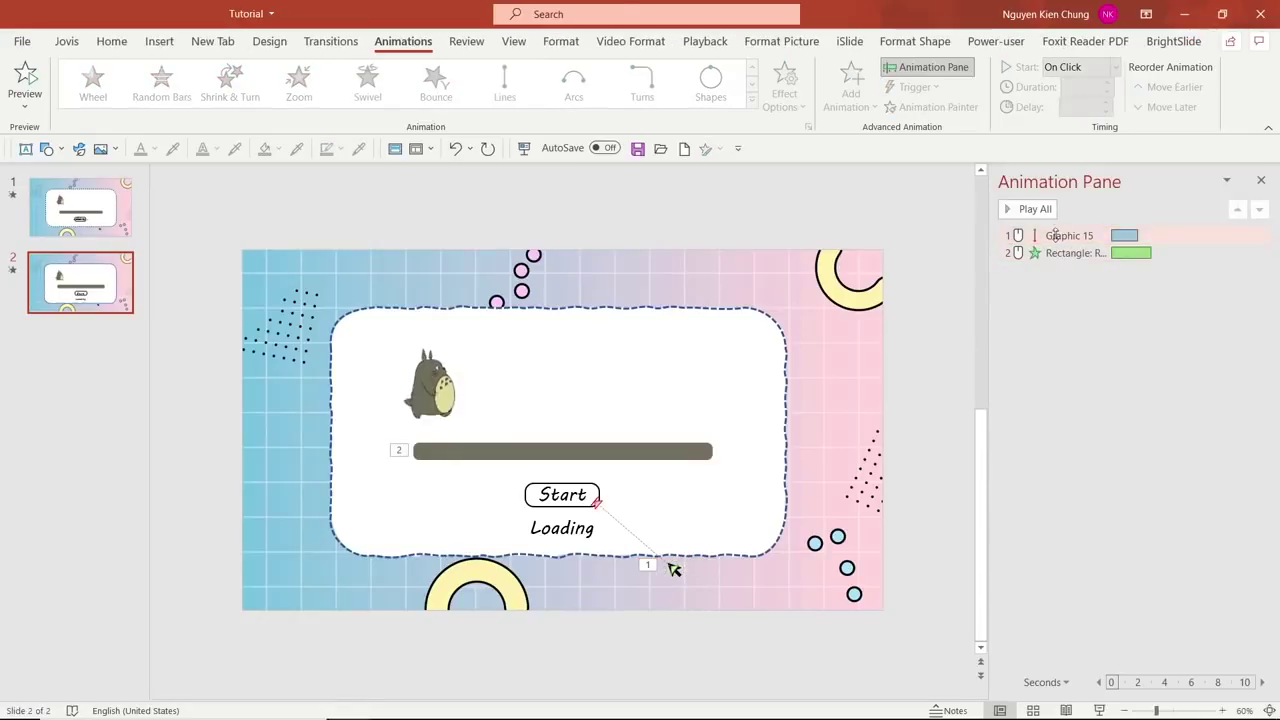
{"action": "left_click", "coordinate": [1052, 235]}
{"action": "left_click", "coordinate": [1033, 209]}
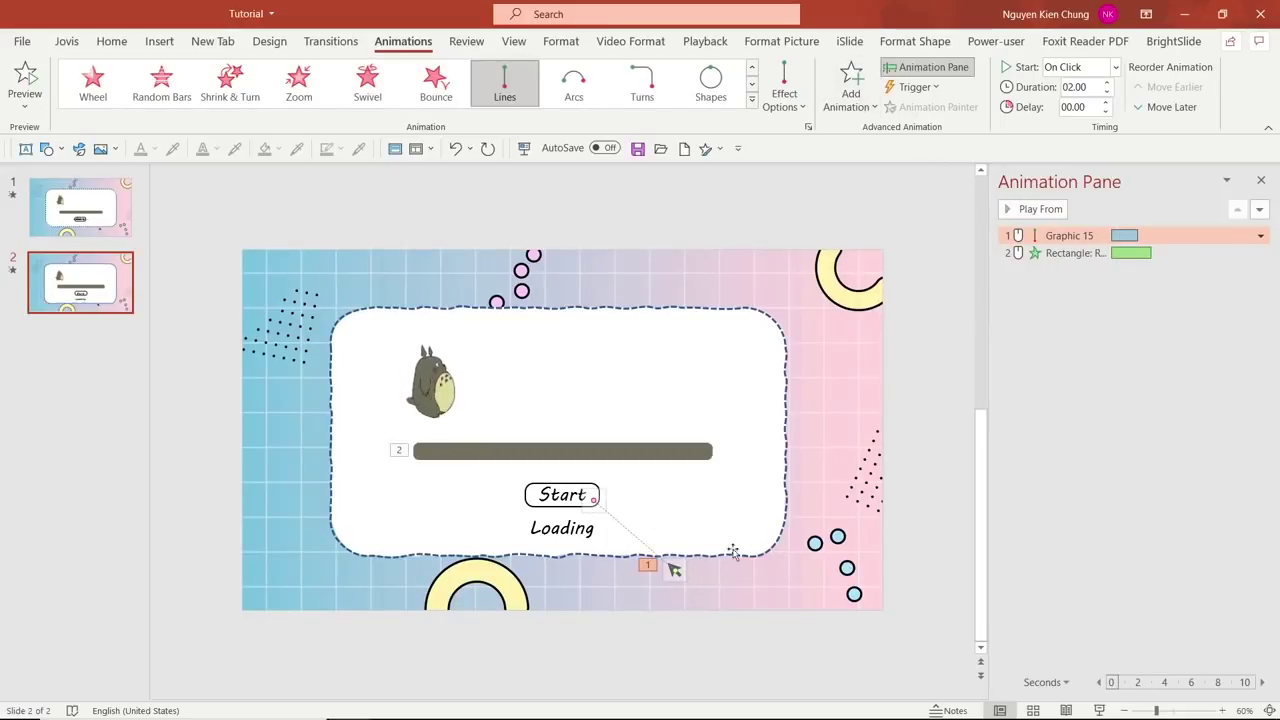
Step: Add a Fade exit to the arrow icon, ordered before the bar's animation
{"action": "left_click", "coordinate": [676, 571]}
{"action": "left_click", "coordinate": [851, 82]}
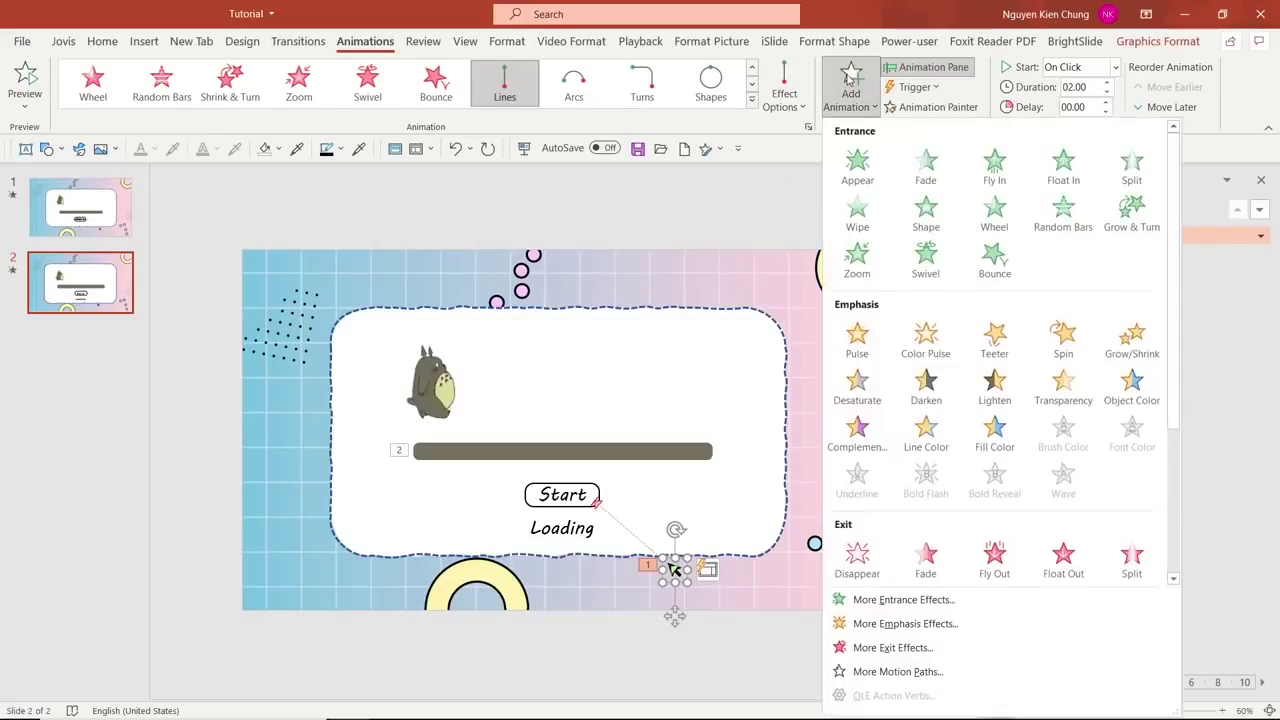
{"action": "left_click", "coordinate": [928, 552]}
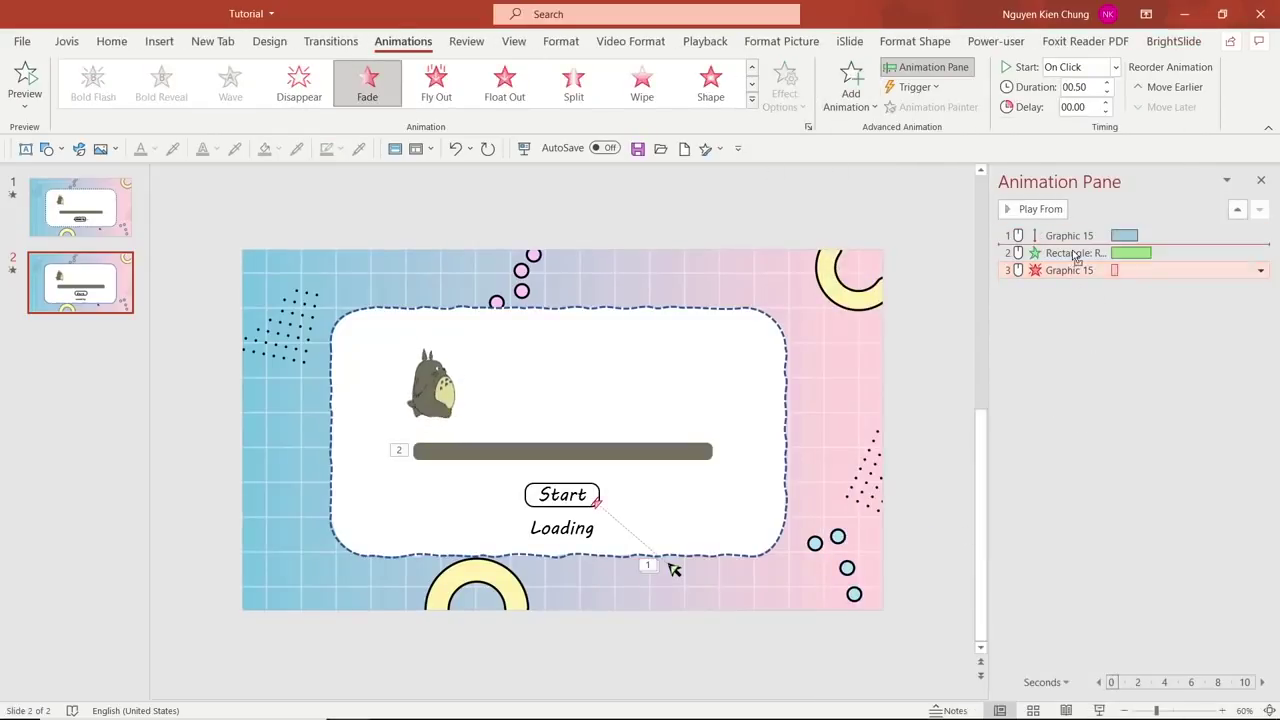
{"action": "left_click_drag", "start_coordinate": [1071, 265], "coordinate": [1065, 250]}
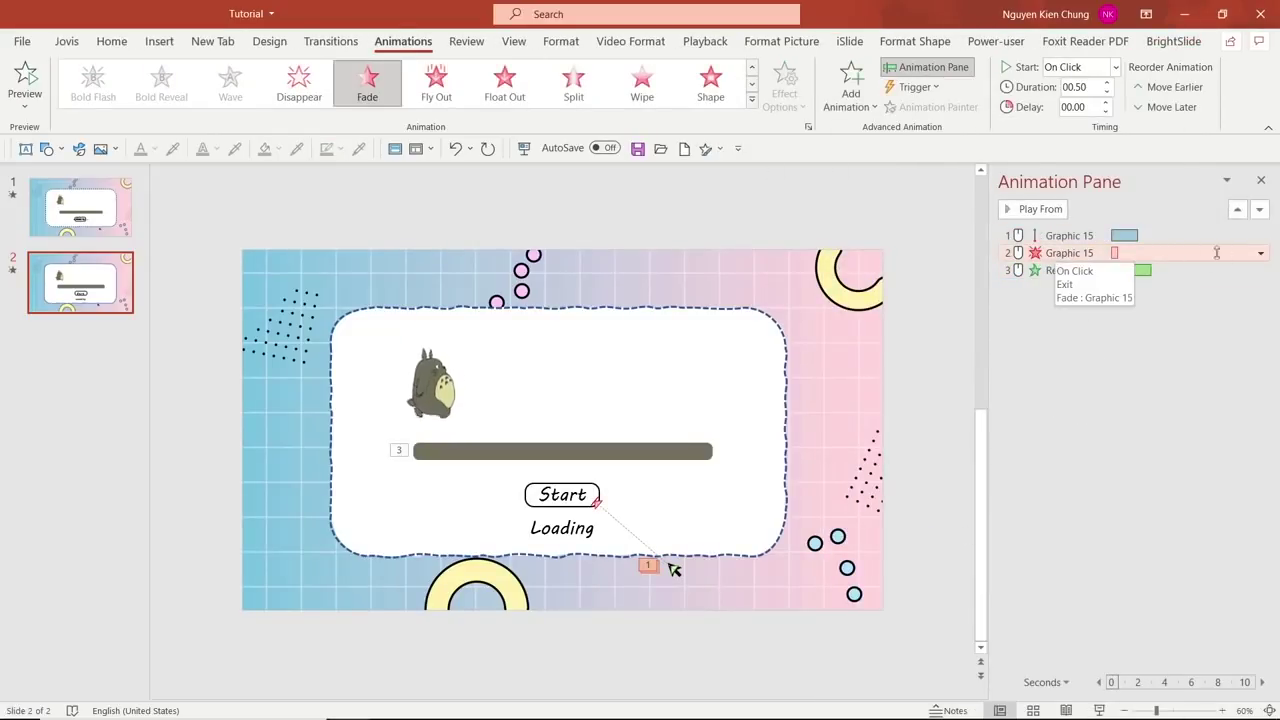
Step: Set the fade exit to start After Previous with a 1.00 s duration
{"action": "left_click", "coordinate": [1260, 253]}
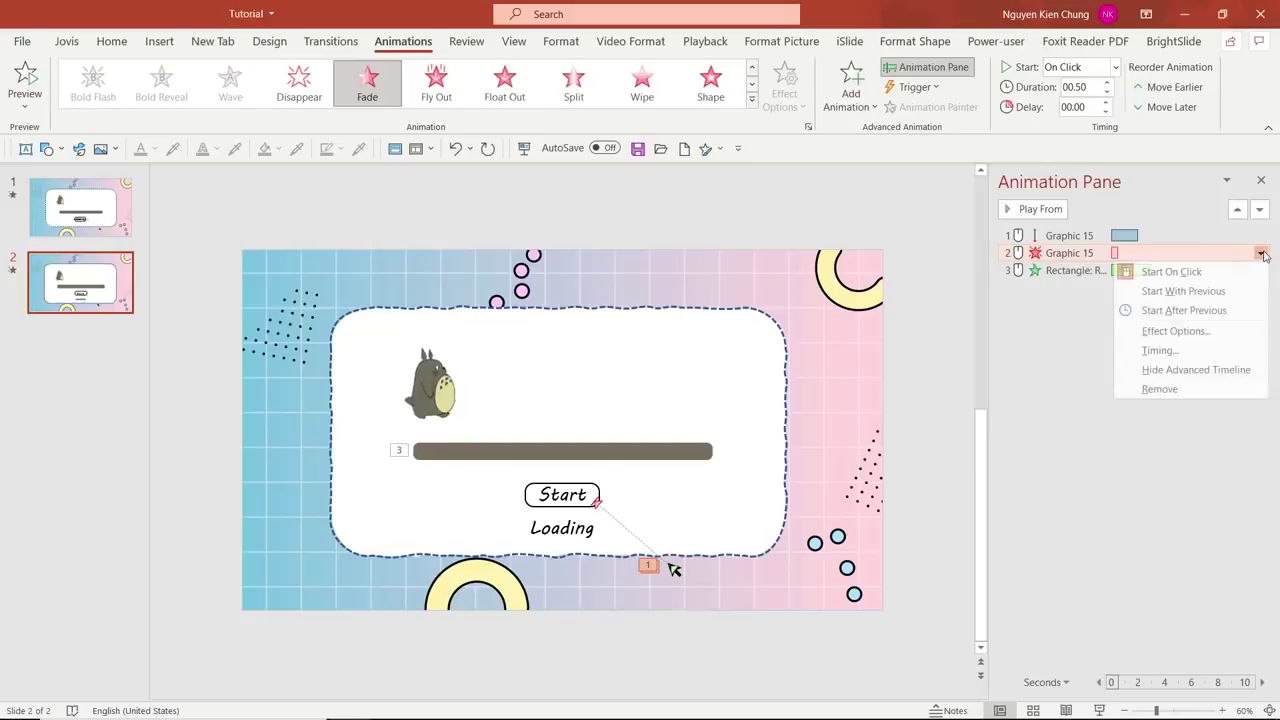
{"action": "left_click", "coordinate": [1170, 310]}
{"action": "left_click", "coordinate": [1108, 84]}
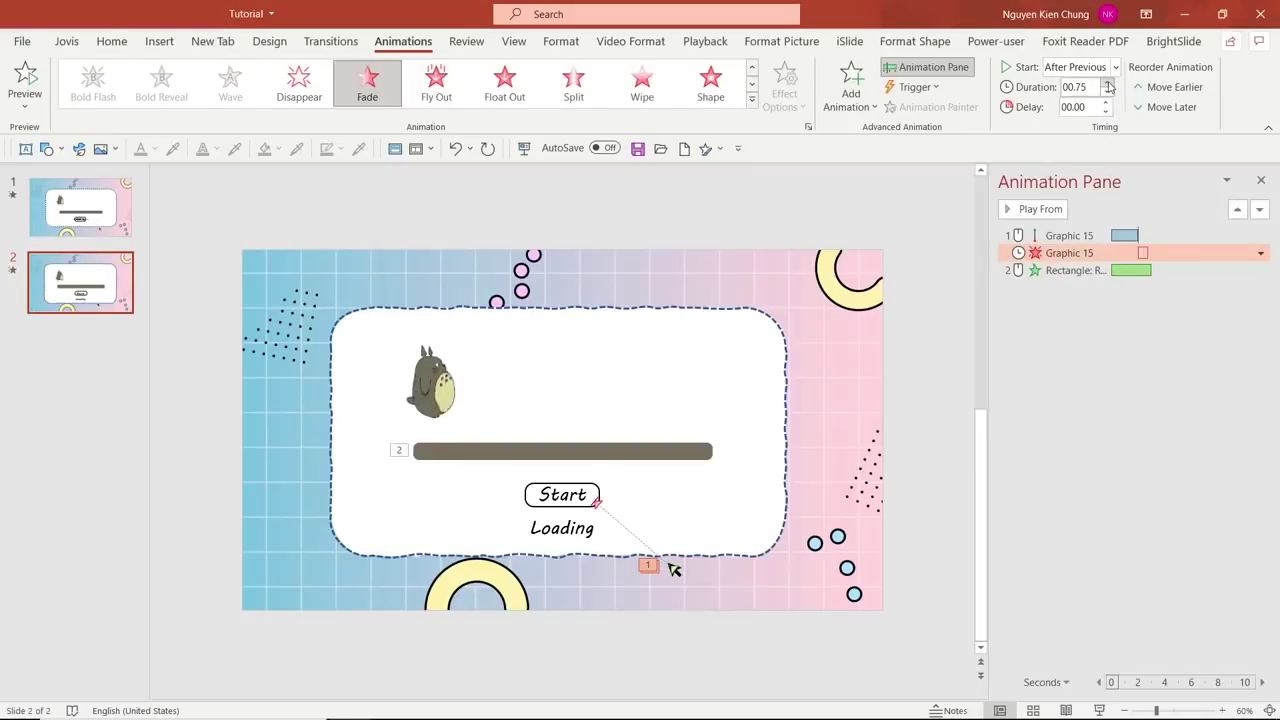
{"action": "left_click", "coordinate": [1107, 86]}
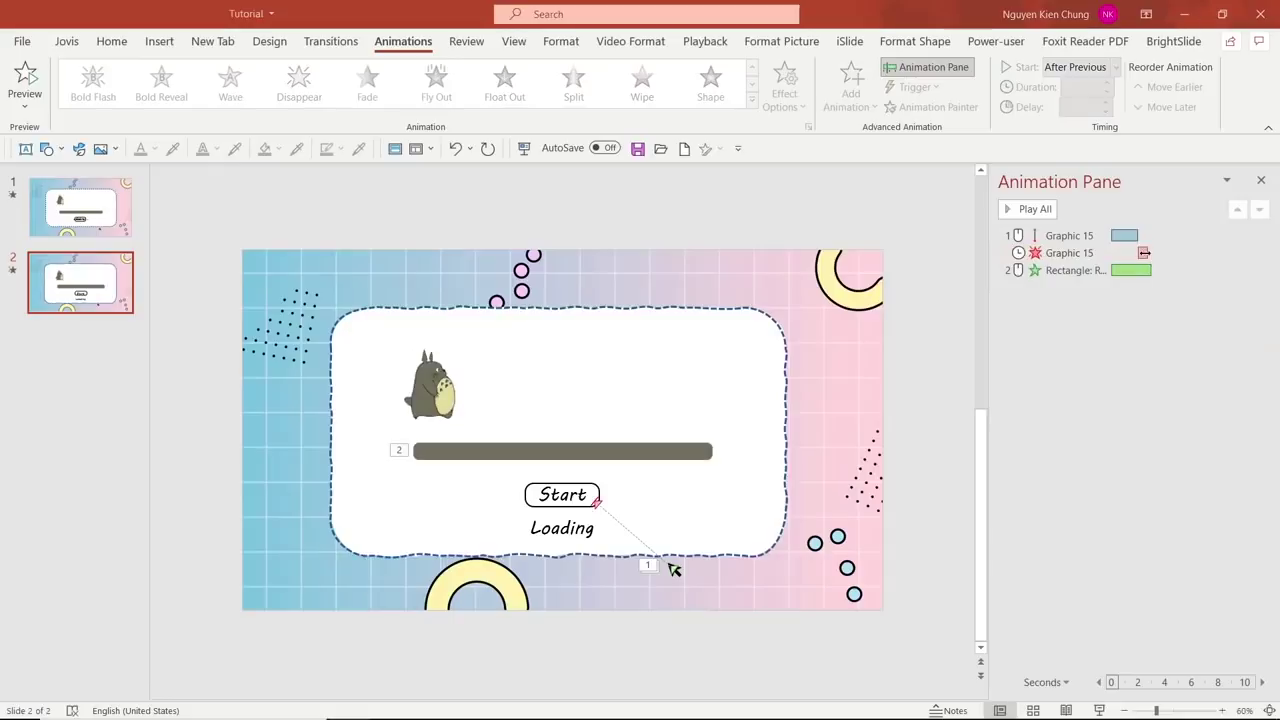
{"action": "left_click", "coordinate": [1101, 253]}
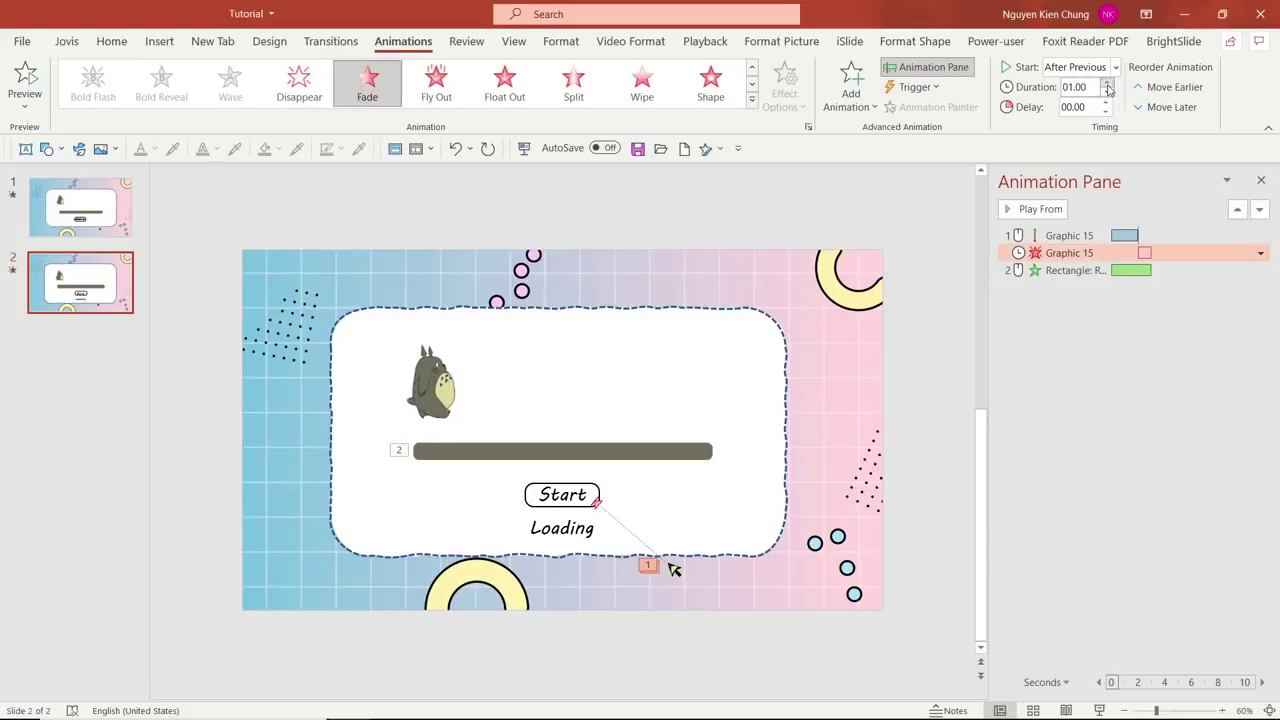
{"action": "left_click", "coordinate": [1102, 330]}
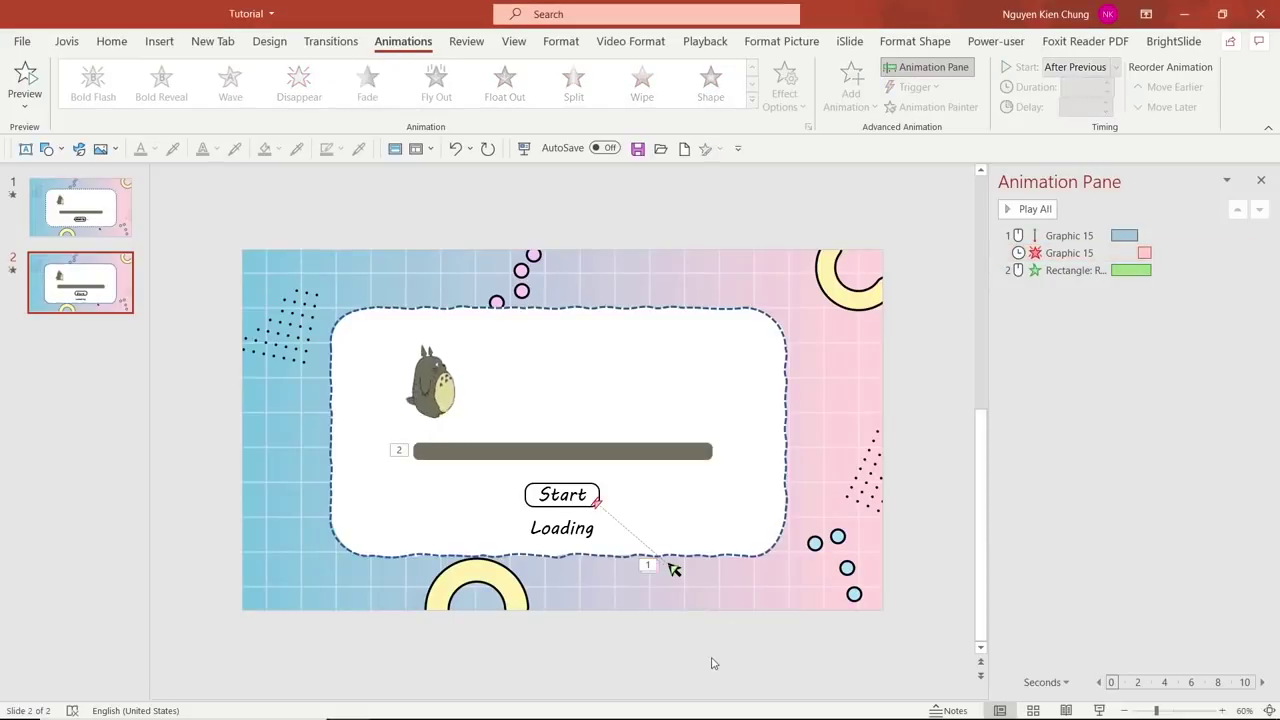
{"action": "left_click", "coordinate": [674, 571]}
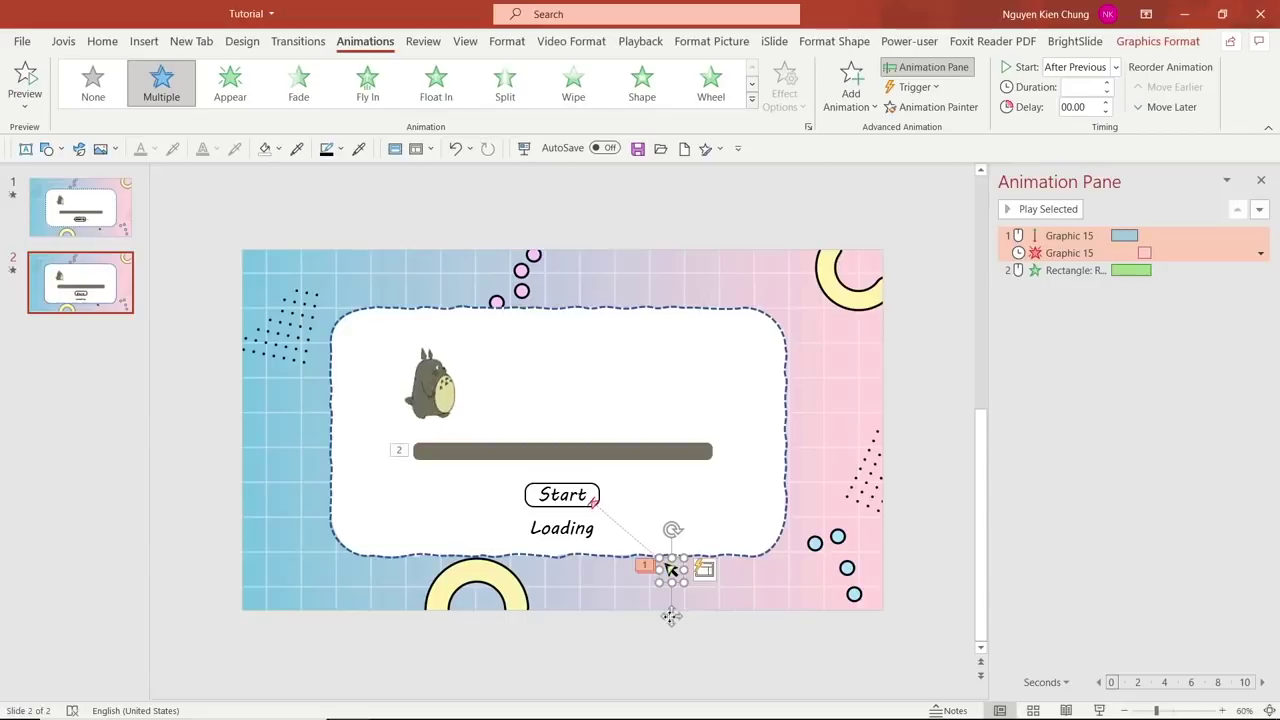
Step: Give the Start button a Pulse emphasis and delete the progress bar's Stretch animation
{"action": "left_click", "coordinate": [660, 674]}
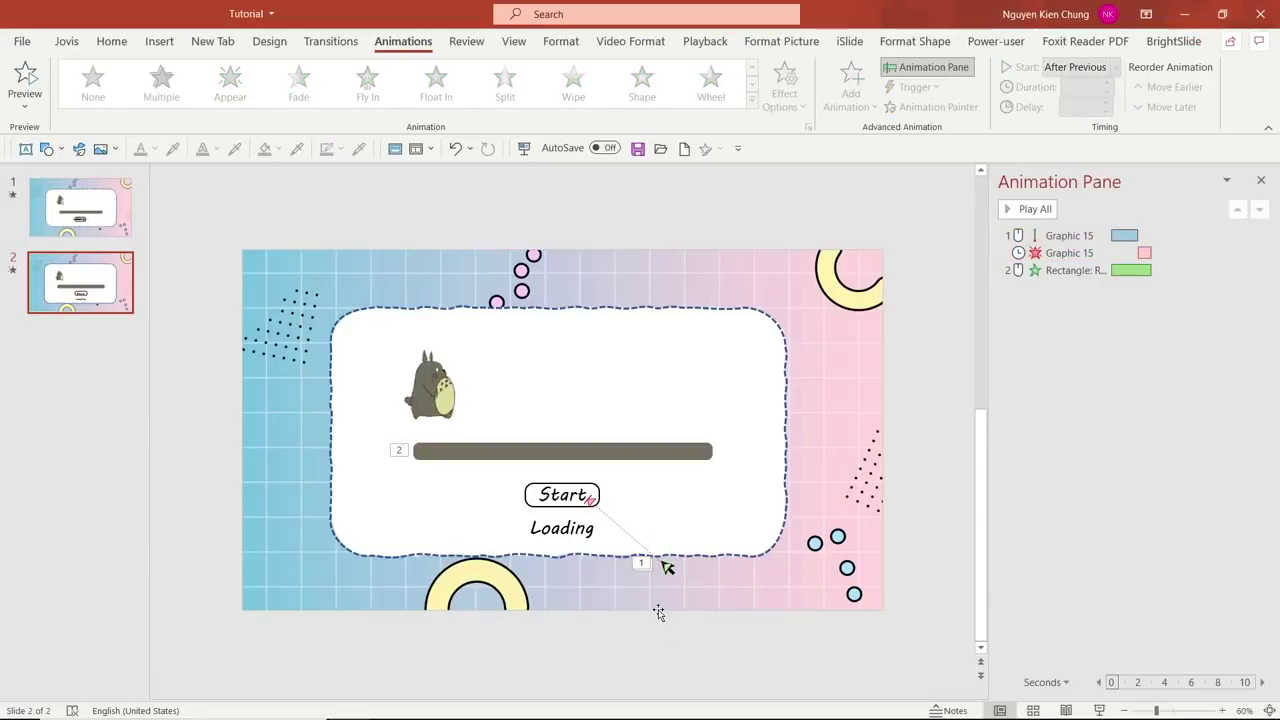
{"action": "left_click", "coordinate": [562, 494]}
{"action": "left_click", "coordinate": [851, 85]}
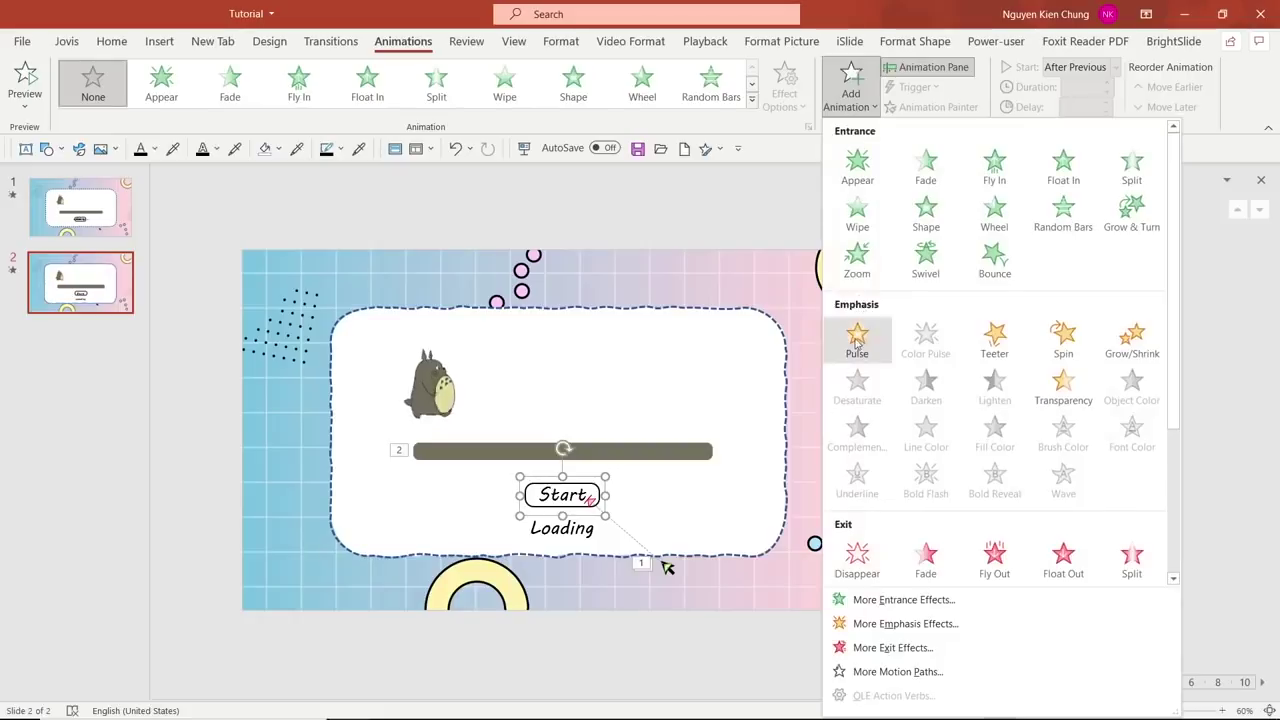
{"action": "left_click", "coordinate": [857, 341]}
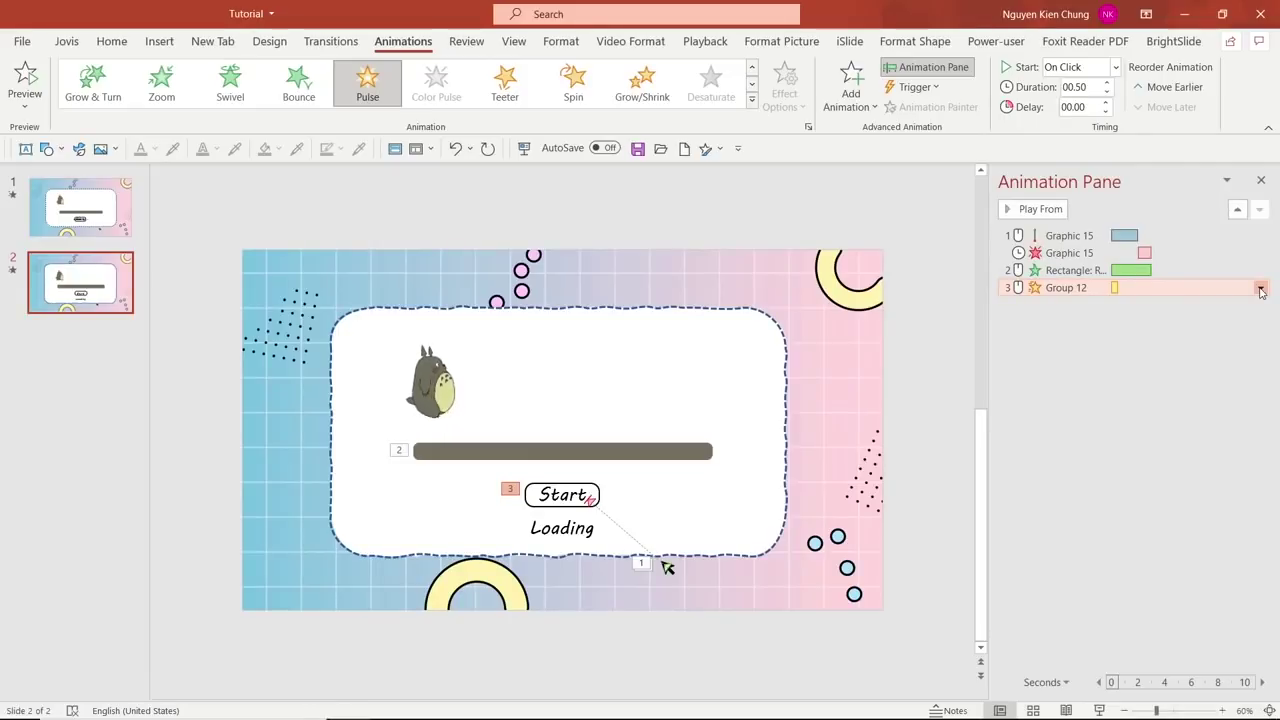
{"action": "left_click", "coordinate": [1075, 269]}
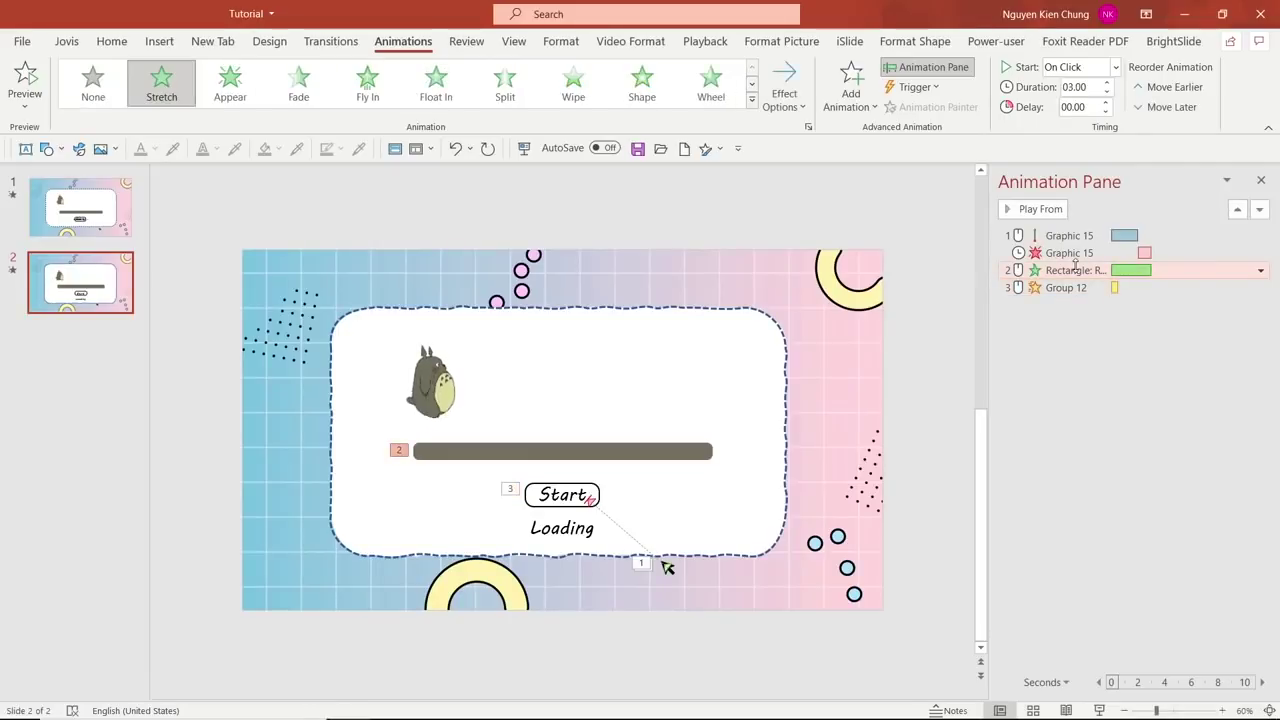
{"action": "key", "text": "Delete"}
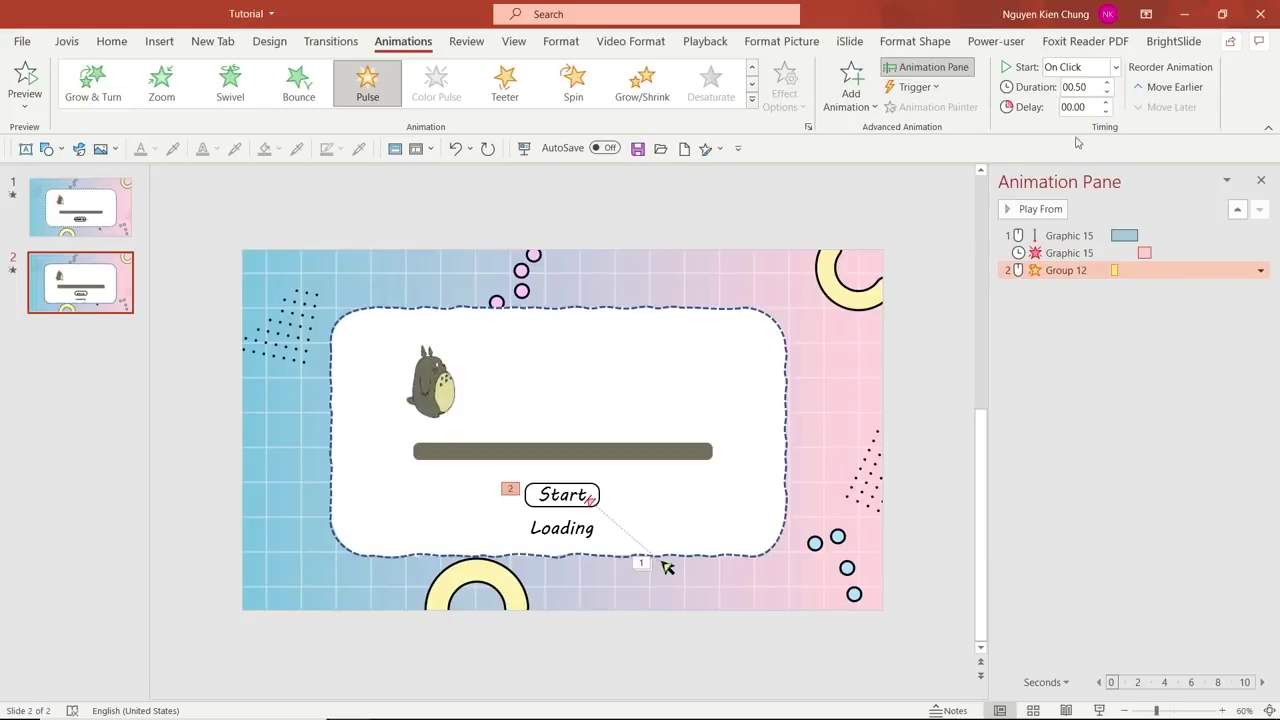
Step: Set the pulse to start With Previous after a 0.30 s delay, then preview all
{"action": "left_click", "coordinate": [1086, 107]}
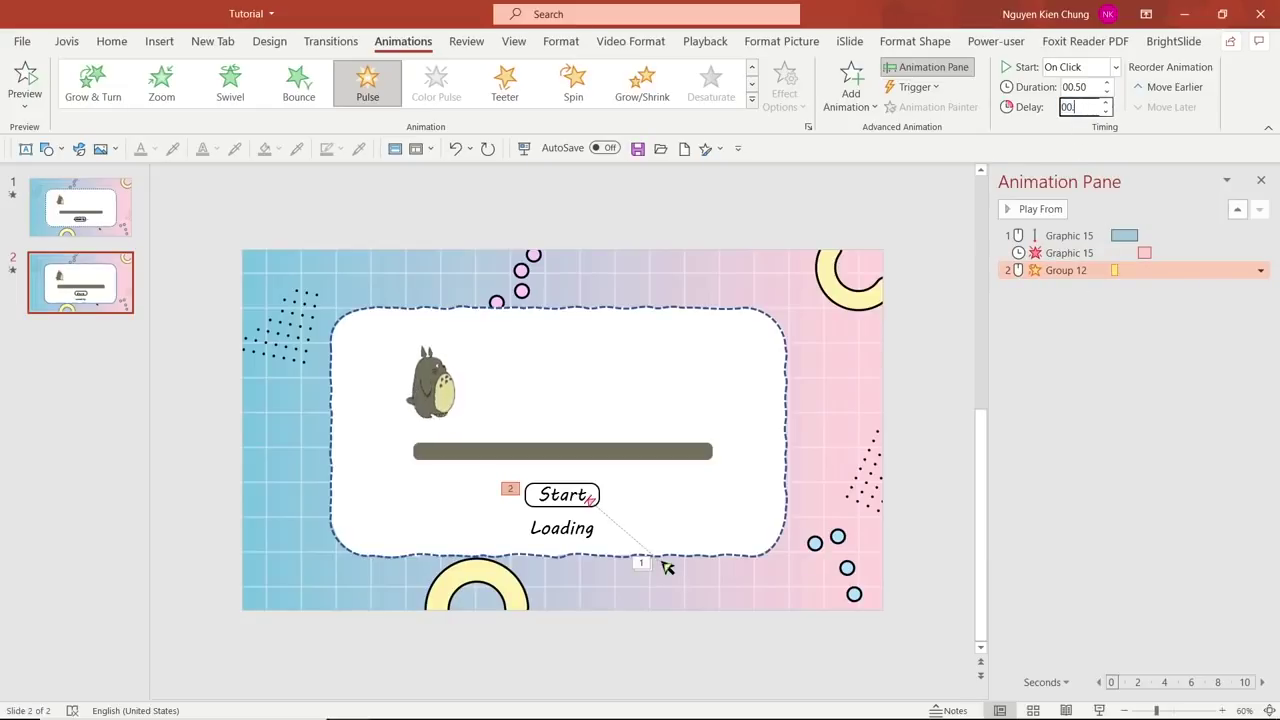
{"action": "type", "text": "3"}
{"action": "key", "text": "Return"}
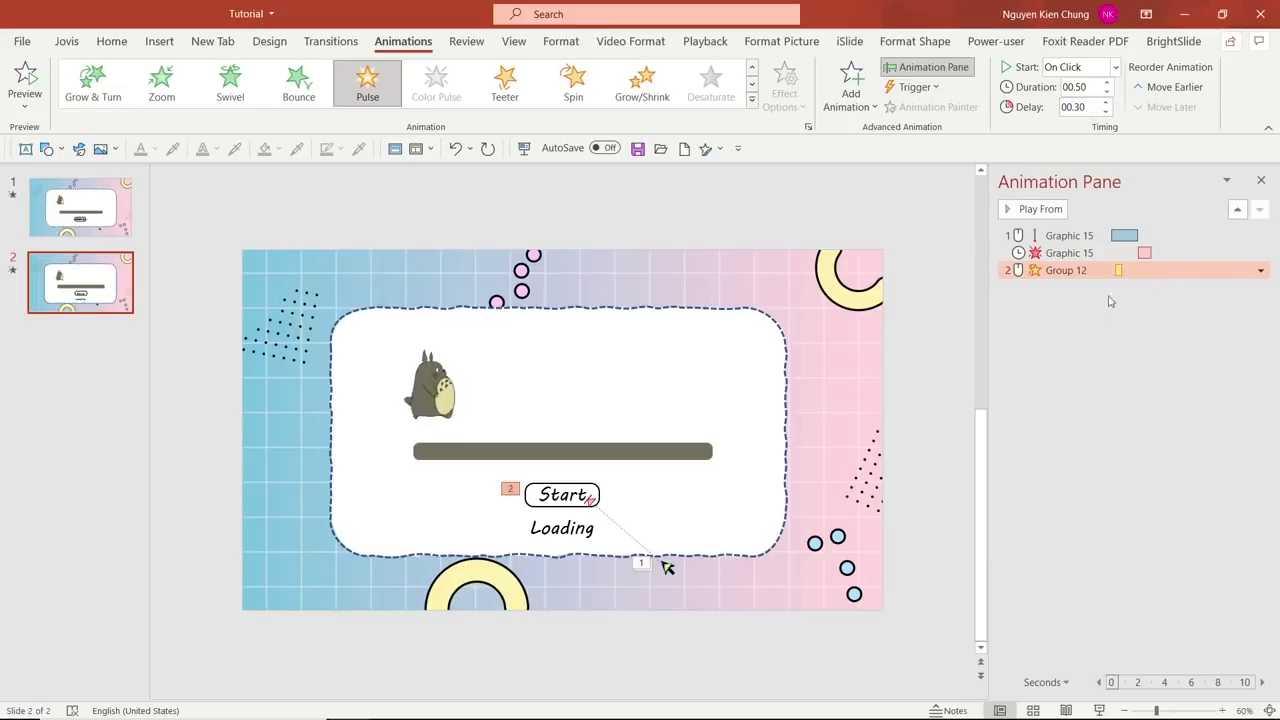
{"action": "left_click", "coordinate": [1260, 270]}
{"action": "left_click", "coordinate": [1185, 308]}
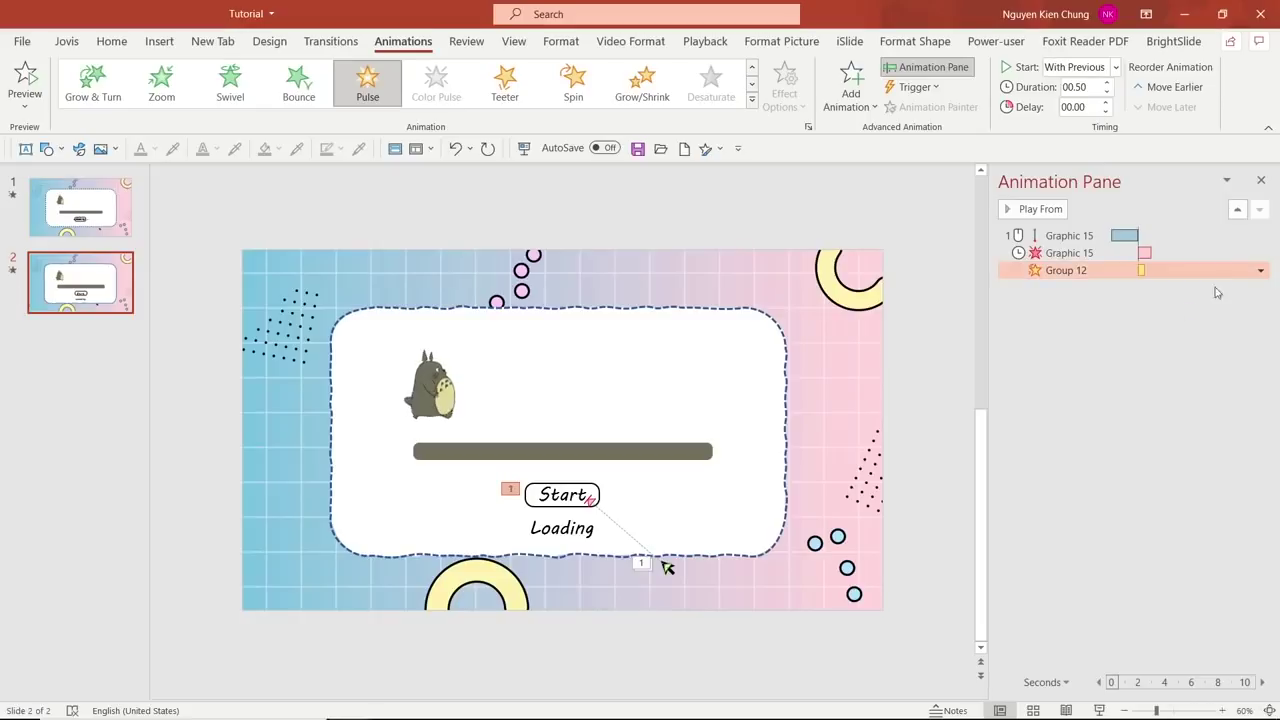
{"action": "left_click", "coordinate": [1095, 106]}
{"action": "type", "text": "00.3"}
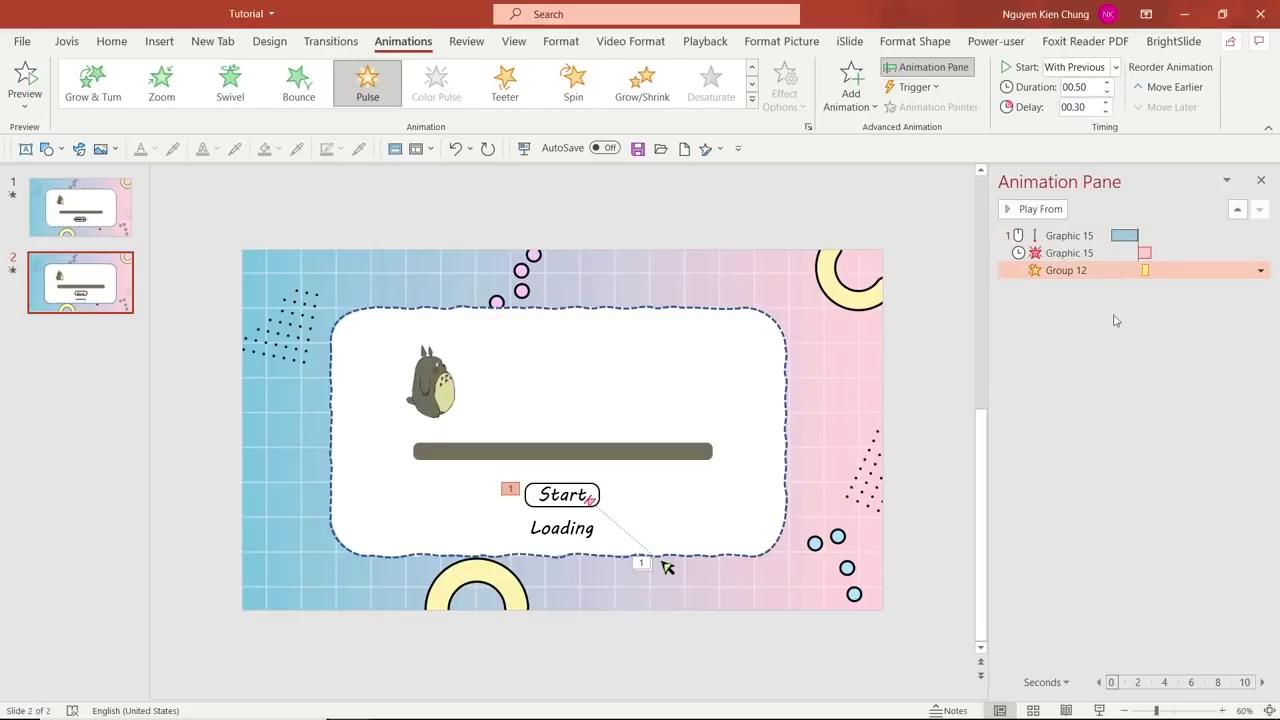
{"action": "left_click", "coordinate": [1148, 354]}
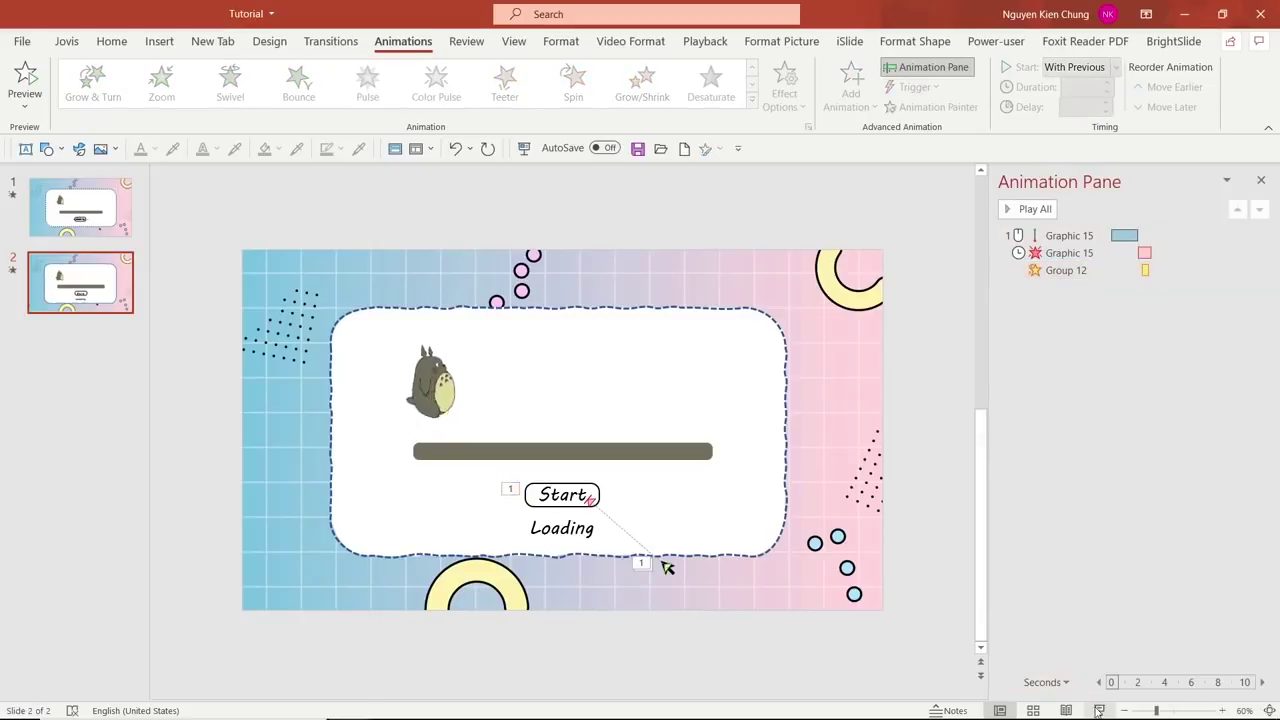
{"action": "left_click", "coordinate": [1038, 212]}
{"action": "left_click", "coordinate": [600, 491]}
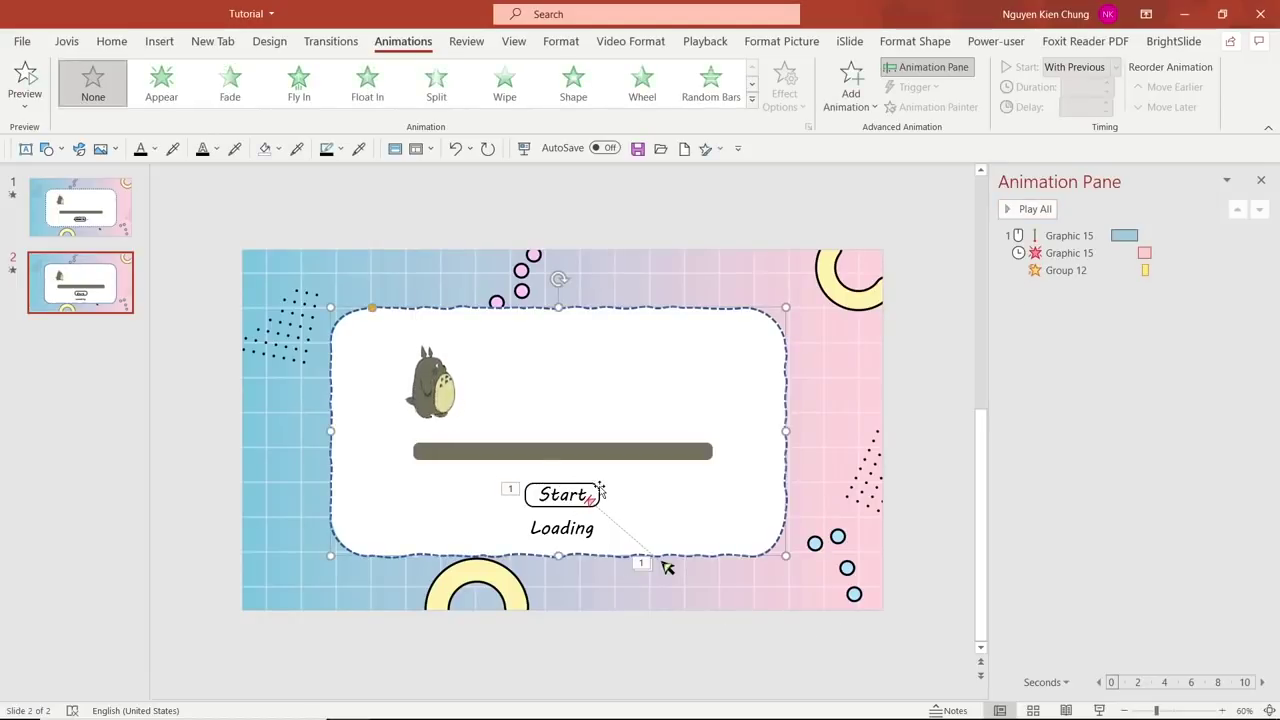
Step: Add a Disappear exit to the Start button group, set to start After Previous
{"action": "left_click", "coordinate": [600, 491]}
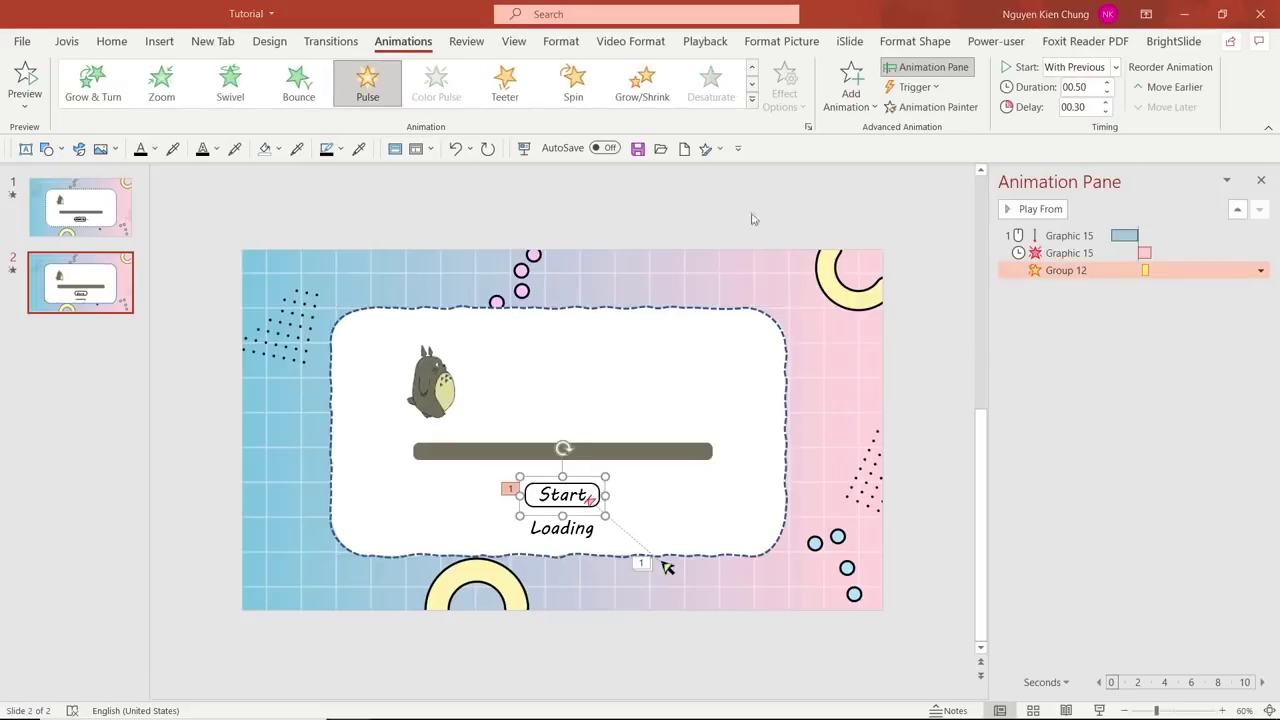
{"action": "left_click", "coordinate": [851, 90]}
{"action": "left_click", "coordinate": [852, 560]}
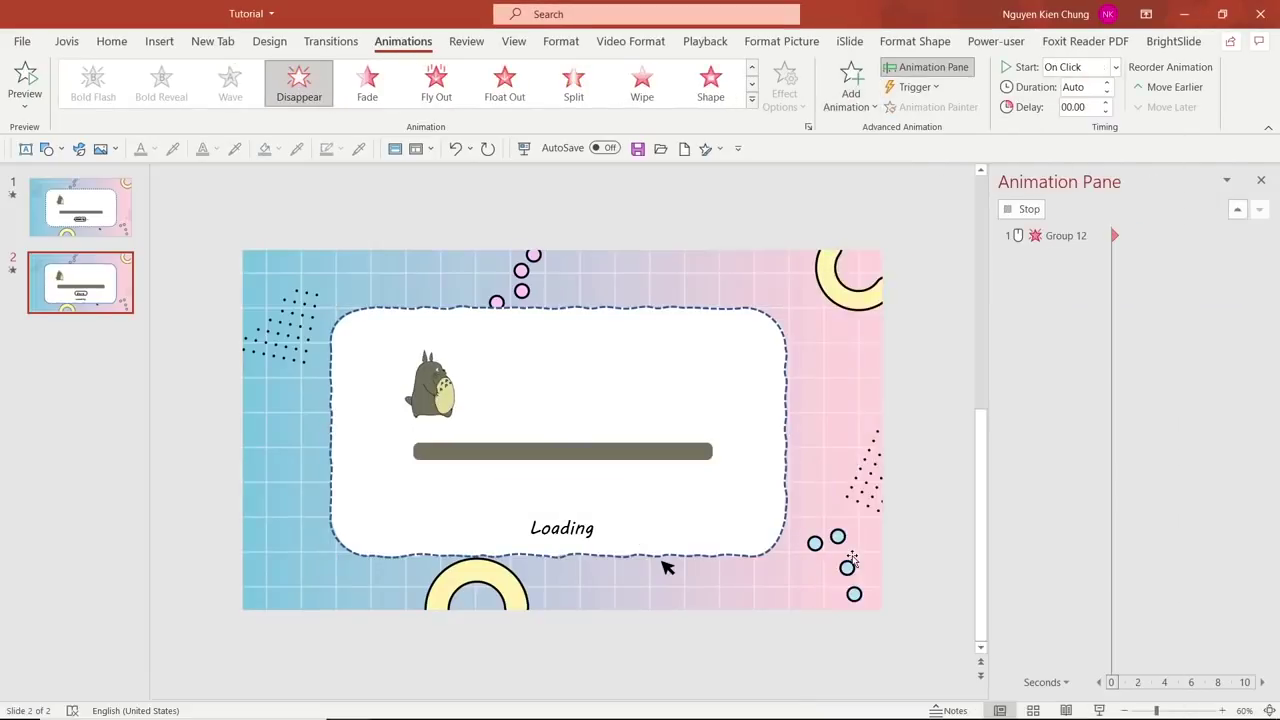
{"action": "left_click", "coordinate": [1109, 418]}
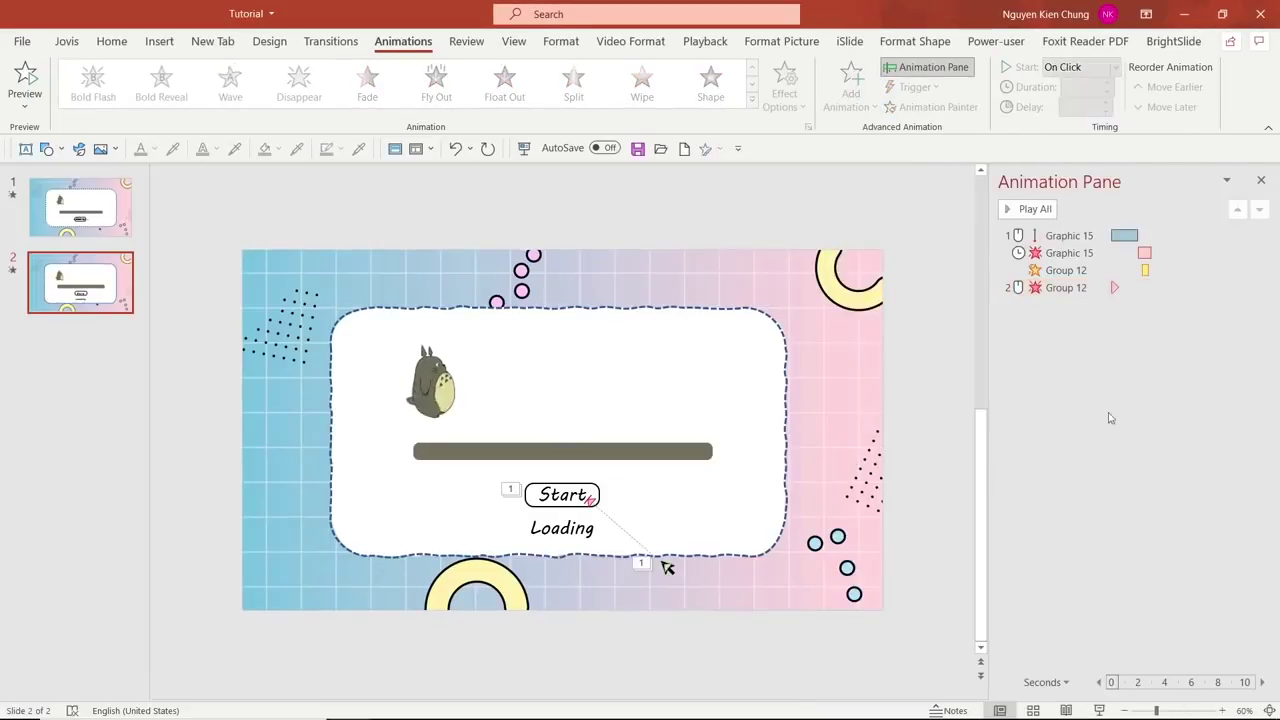
{"action": "left_click", "coordinate": [1045, 287]}
{"action": "left_click", "coordinate": [1264, 287]}
{"action": "left_click", "coordinate": [1165, 343]}
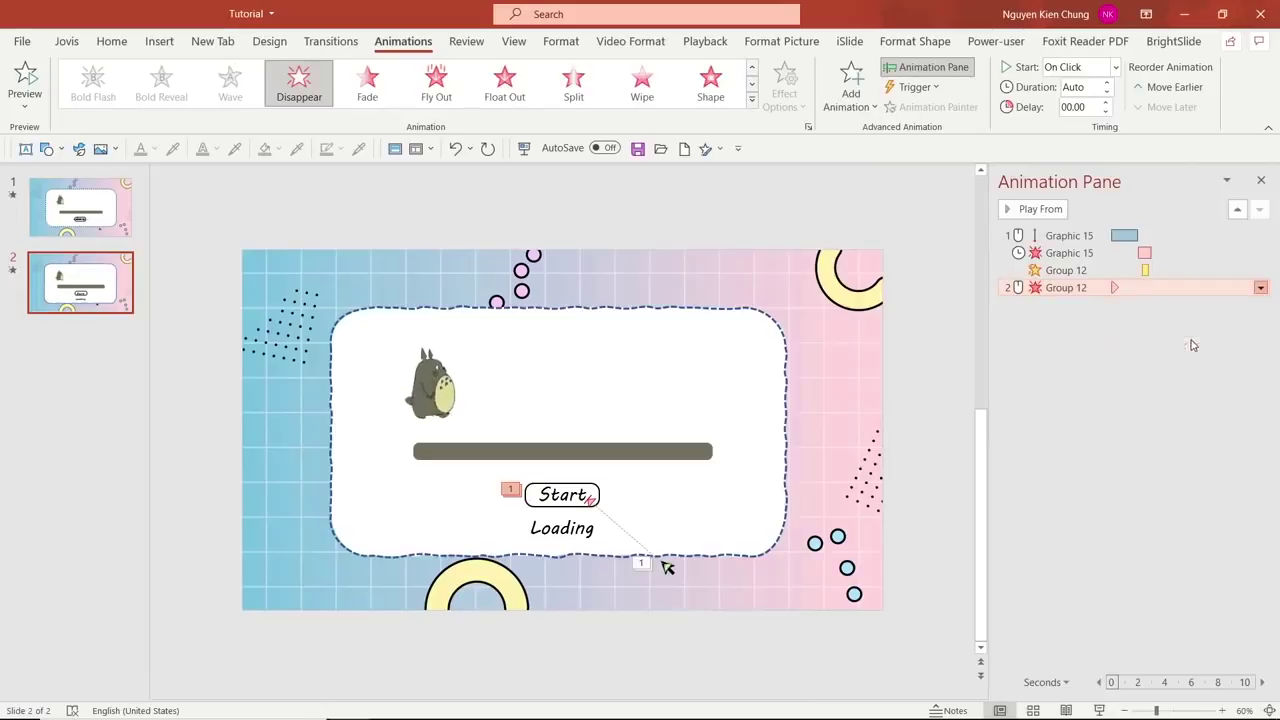
{"action": "left_click", "coordinate": [1160, 434]}
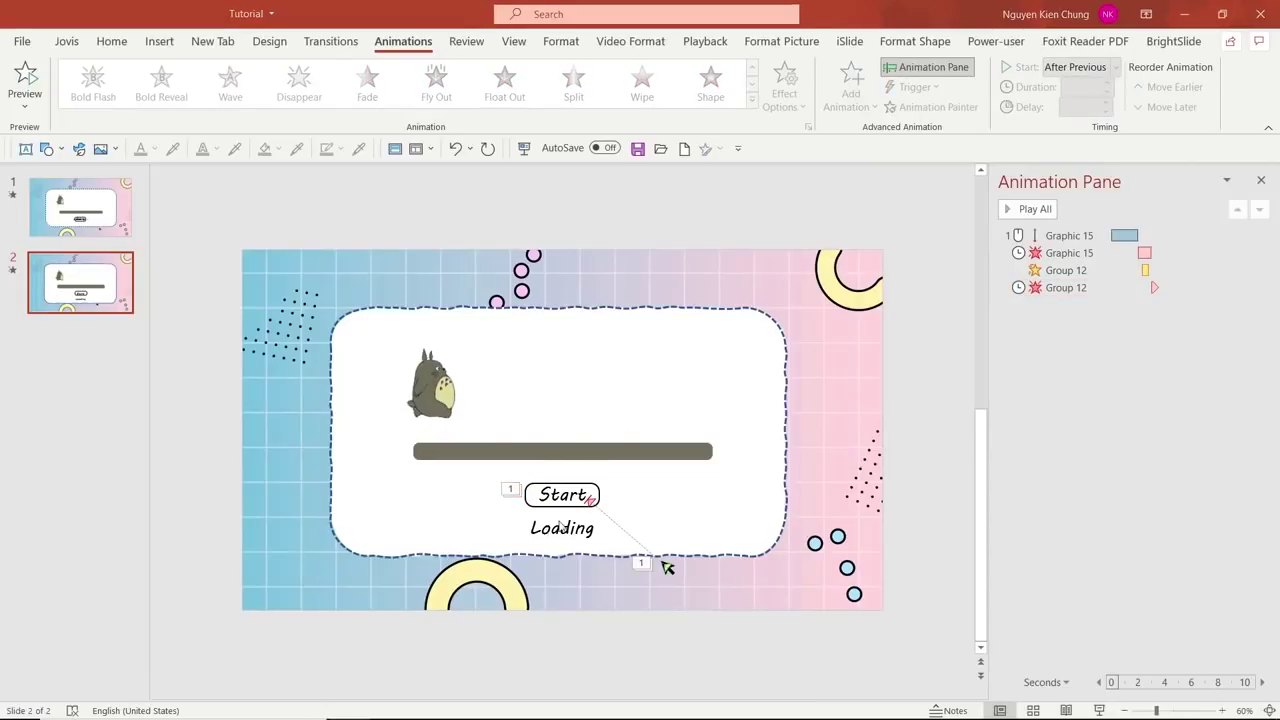
{"action": "left_click", "coordinate": [563, 527]}
{"action": "left_click", "coordinate": [566, 623]}
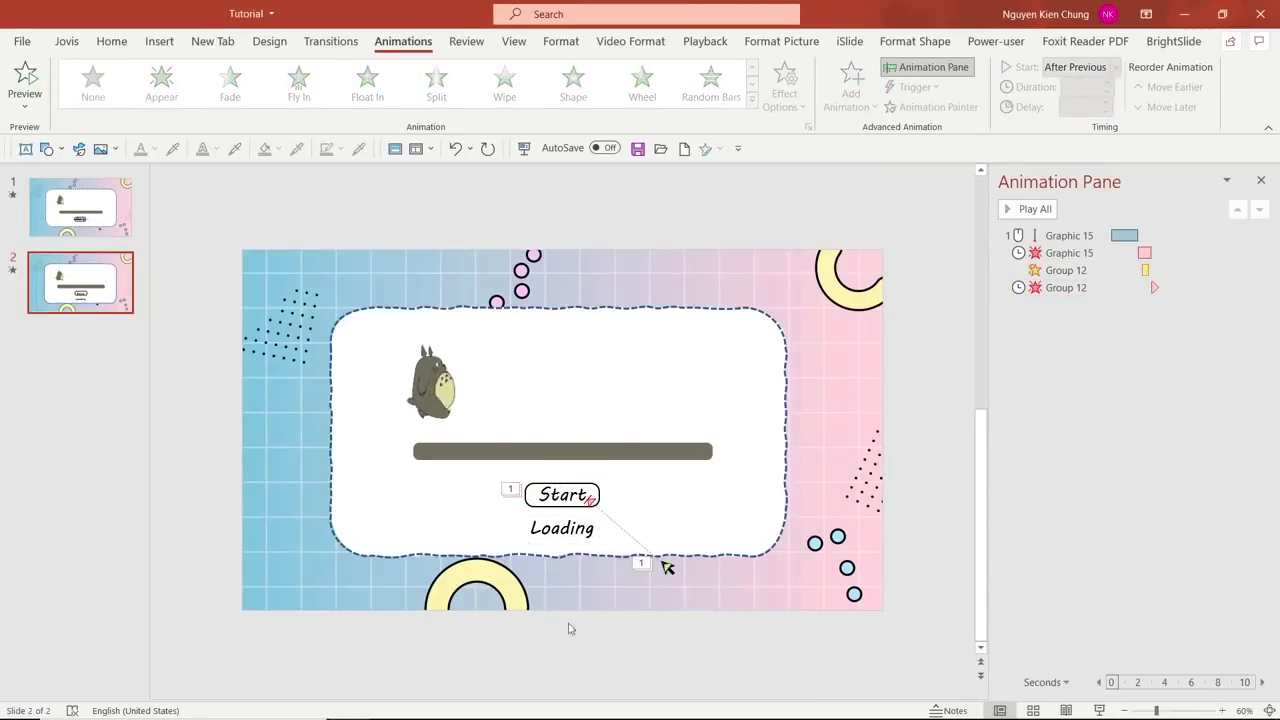
{"action": "left_click", "coordinate": [541, 528]}
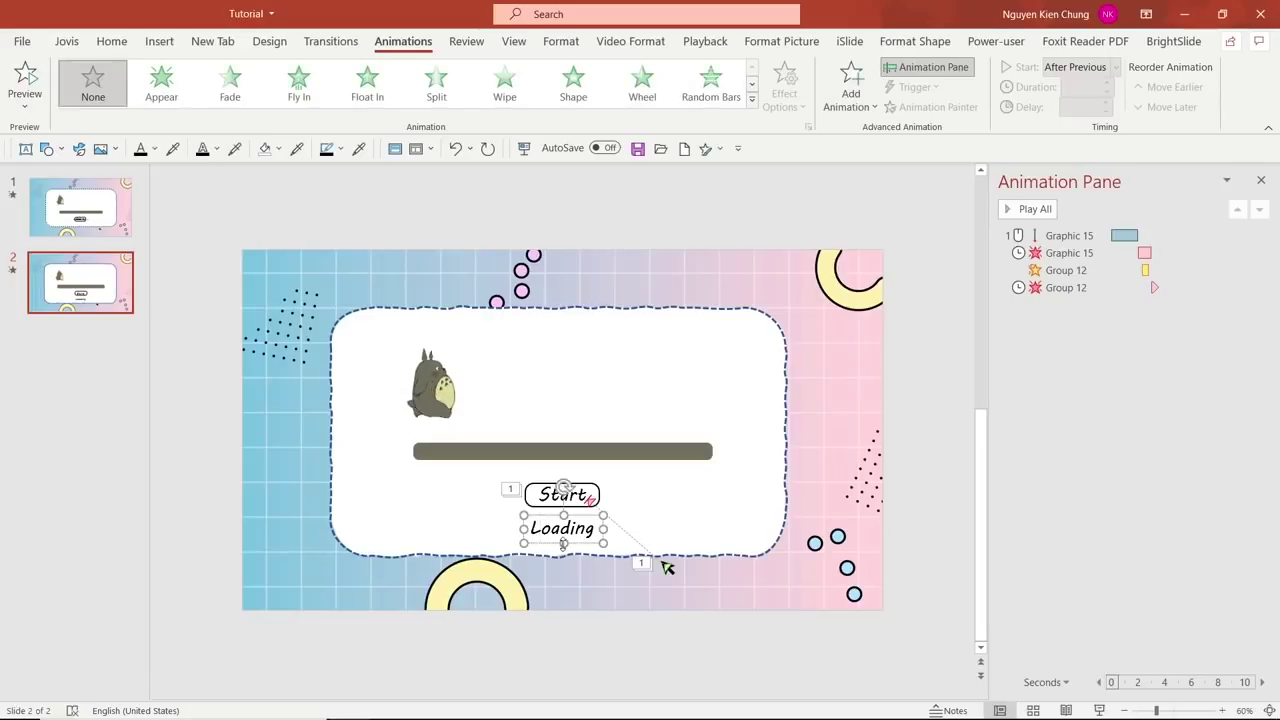
Step: Duplicate the Loading text box, empty the copy, and position it as the dots box beside Loading
{"action": "key", "text": "ctrl+d"}
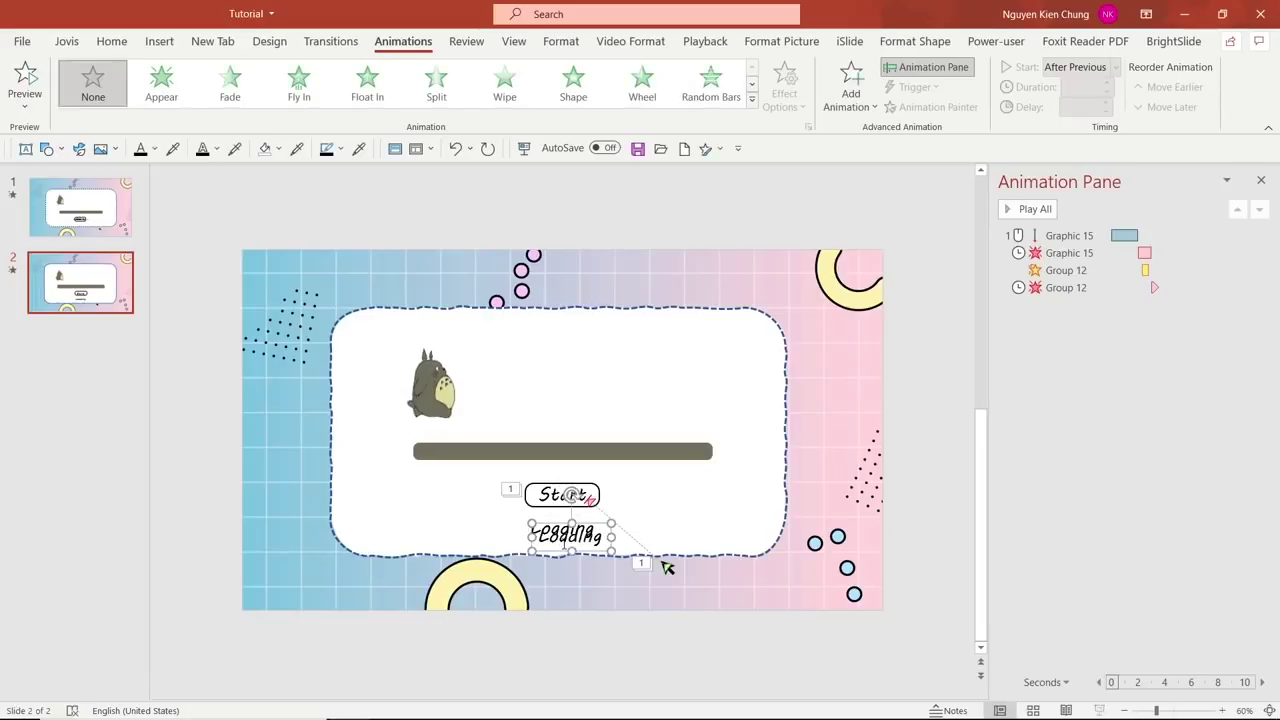
{"action": "double_click", "coordinate": [657, 532]}
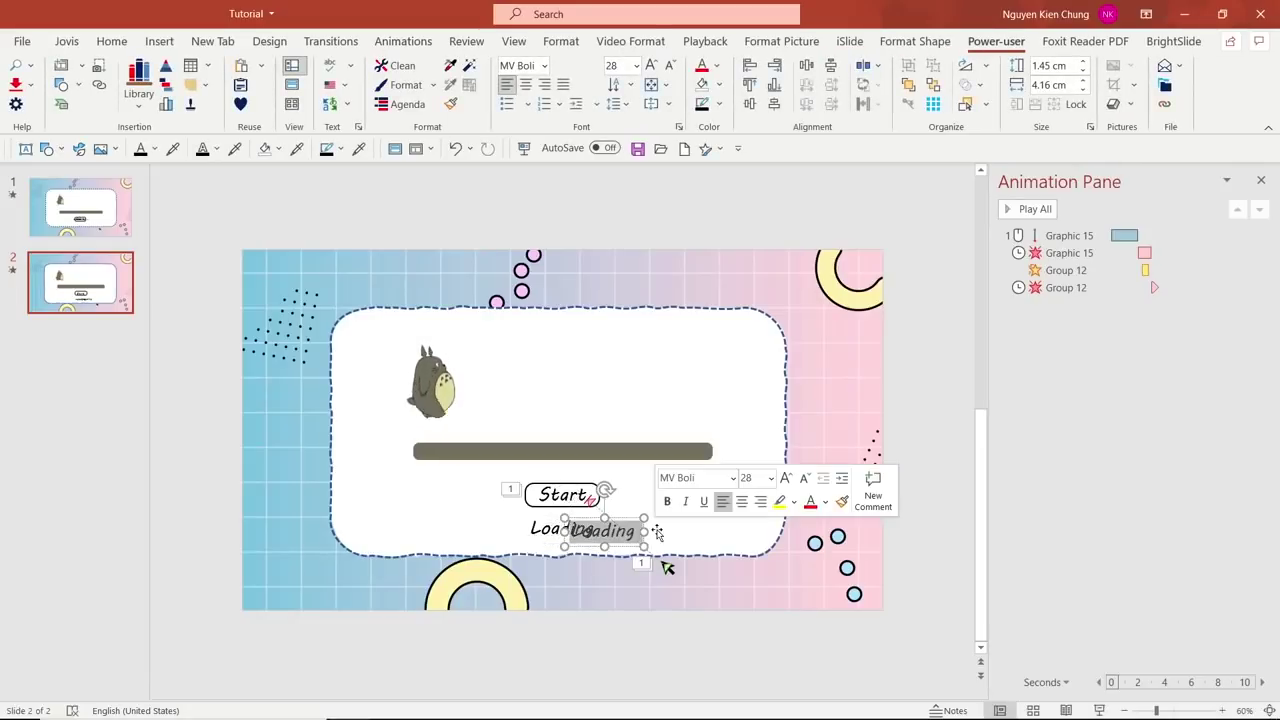
{"action": "key", "text": "Delete"}
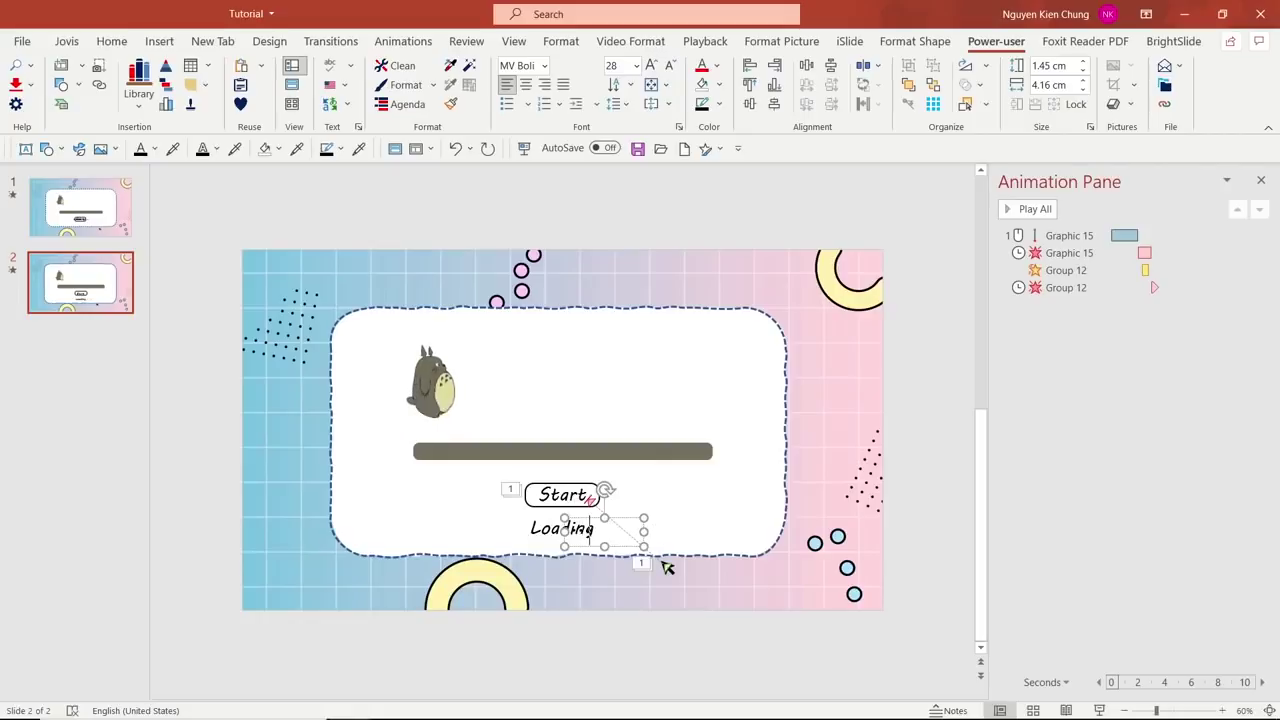
{"action": "left_click_drag", "start_coordinate": [660, 537], "coordinate": [596, 538]}
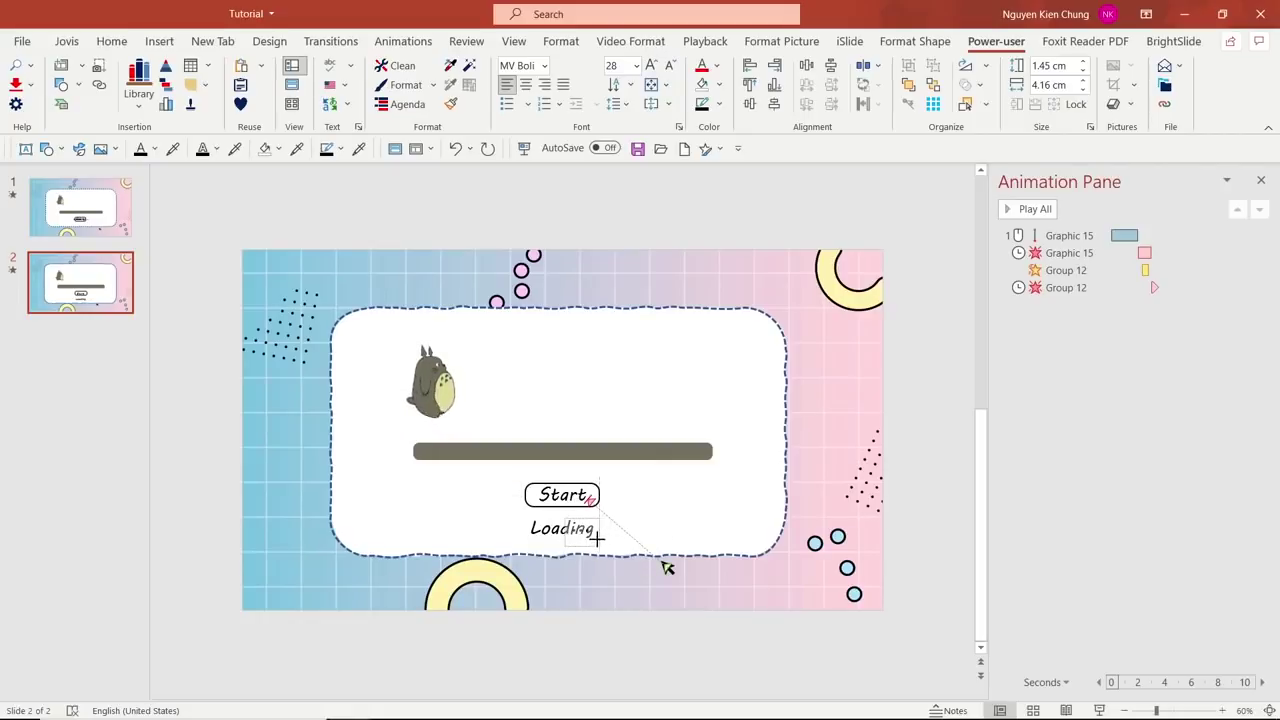
{"action": "left_click", "coordinate": [596, 538]}
{"action": "type", "text": "..."}
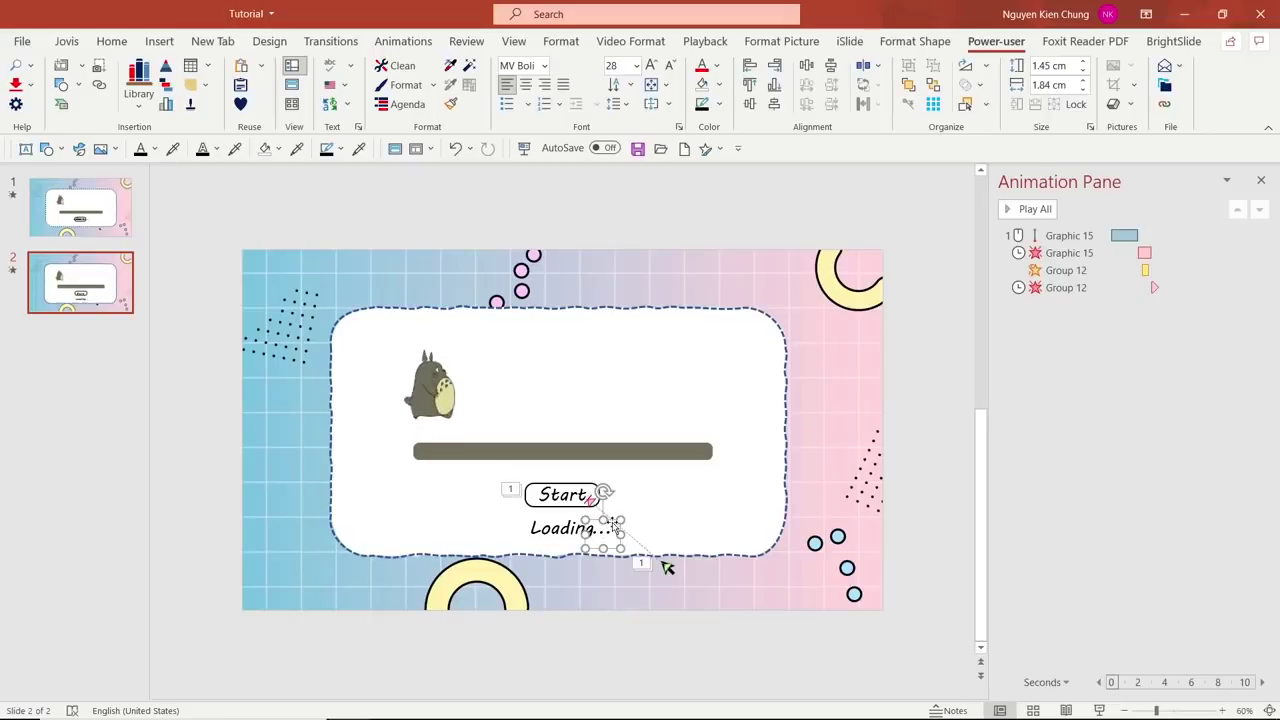
{"action": "key", "text": "ctrl+z"}
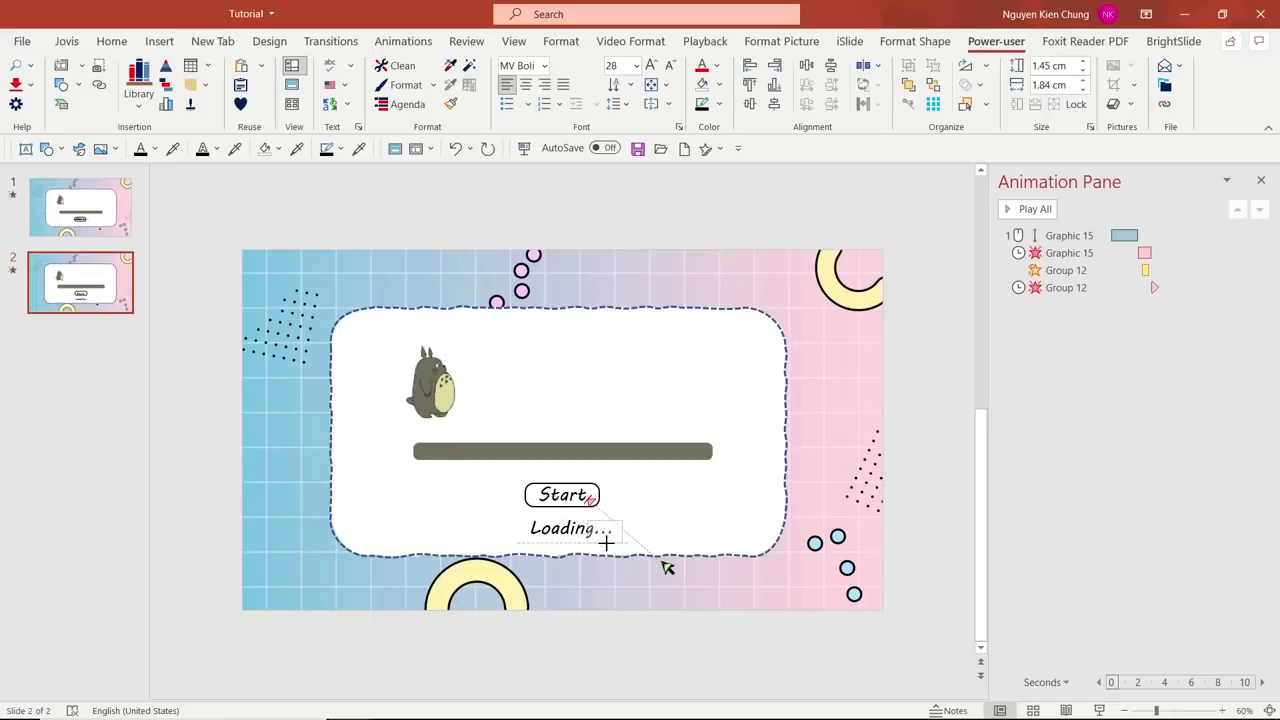
Step: Nudge the Loading text slightly left so it sits evenly under the Start button
{"action": "left_click", "coordinate": [625, 632]}
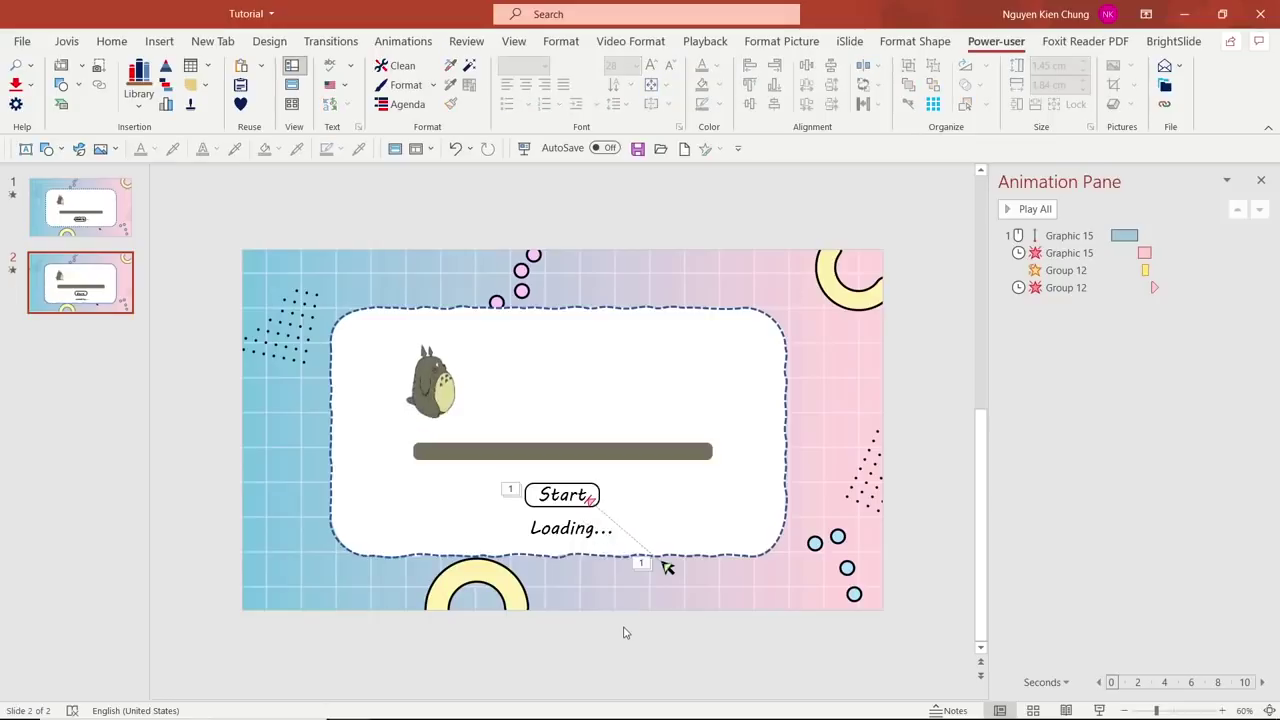
{"action": "left_click", "coordinate": [601, 603]}
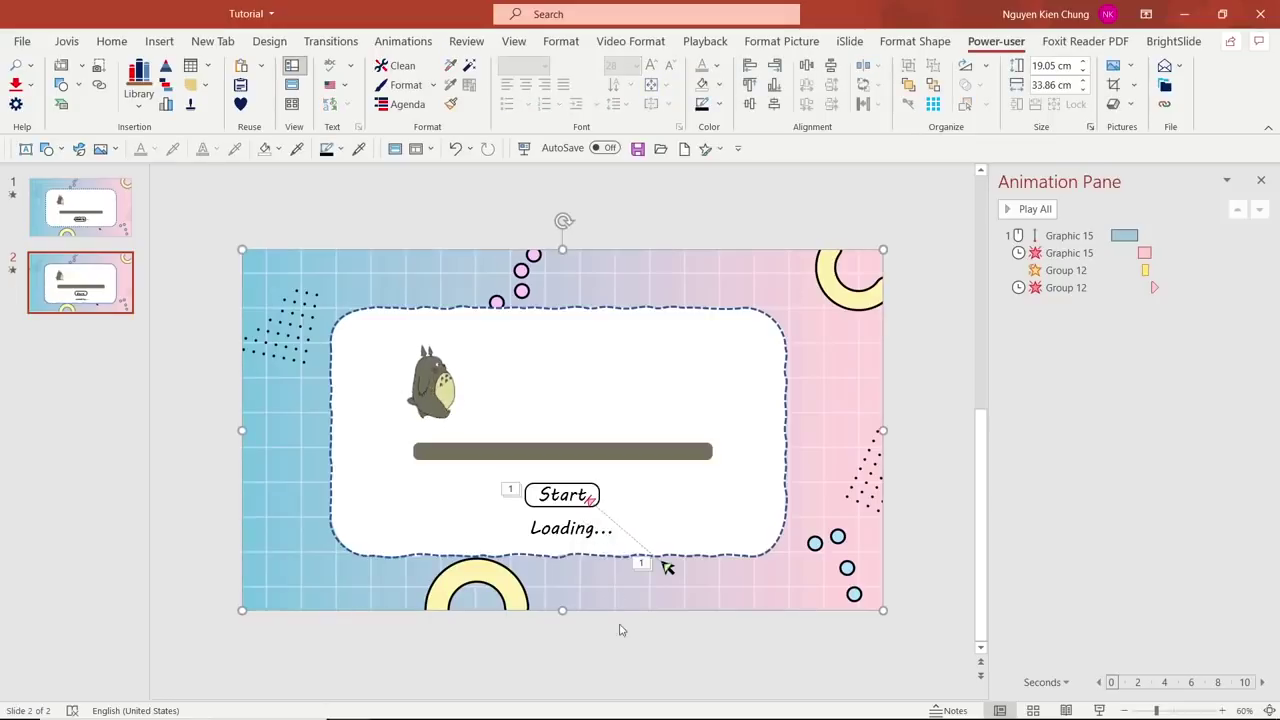
{"action": "left_click_drag", "start_coordinate": [625, 636], "coordinate": [517, 510]}
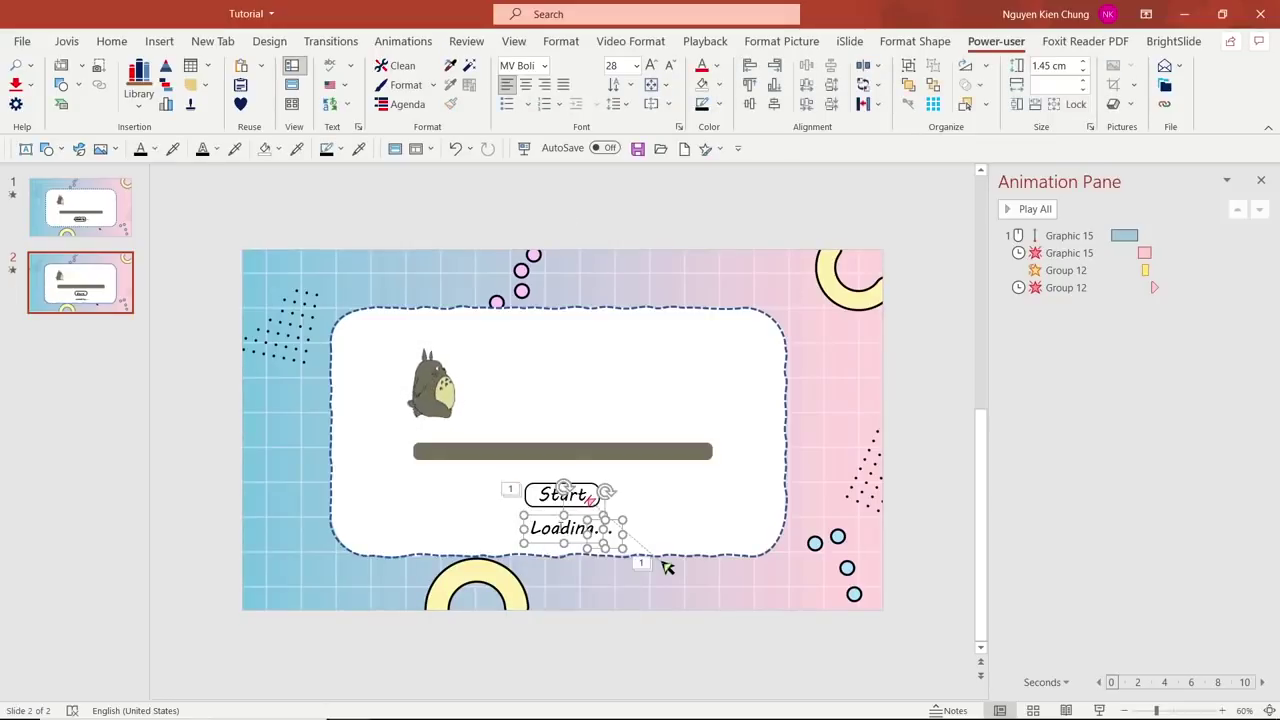
{"action": "key", "text": "Escape"}
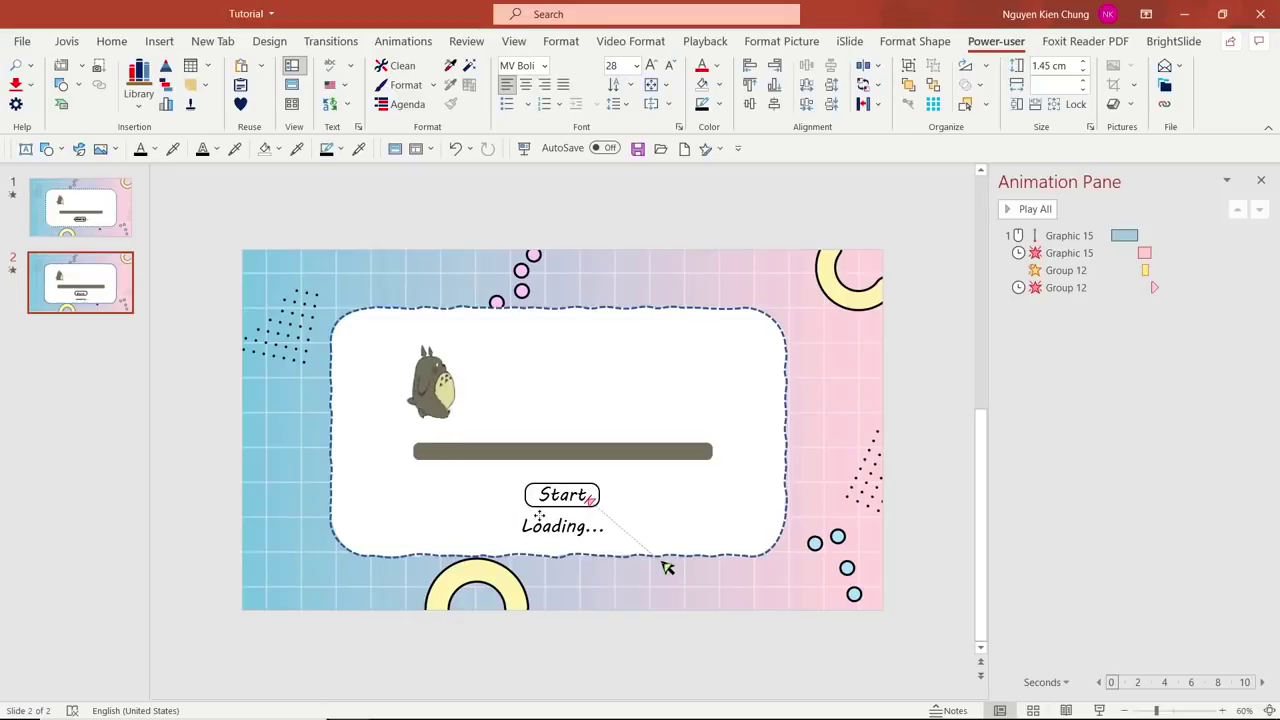
{"action": "left_click", "coordinate": [540, 515]}
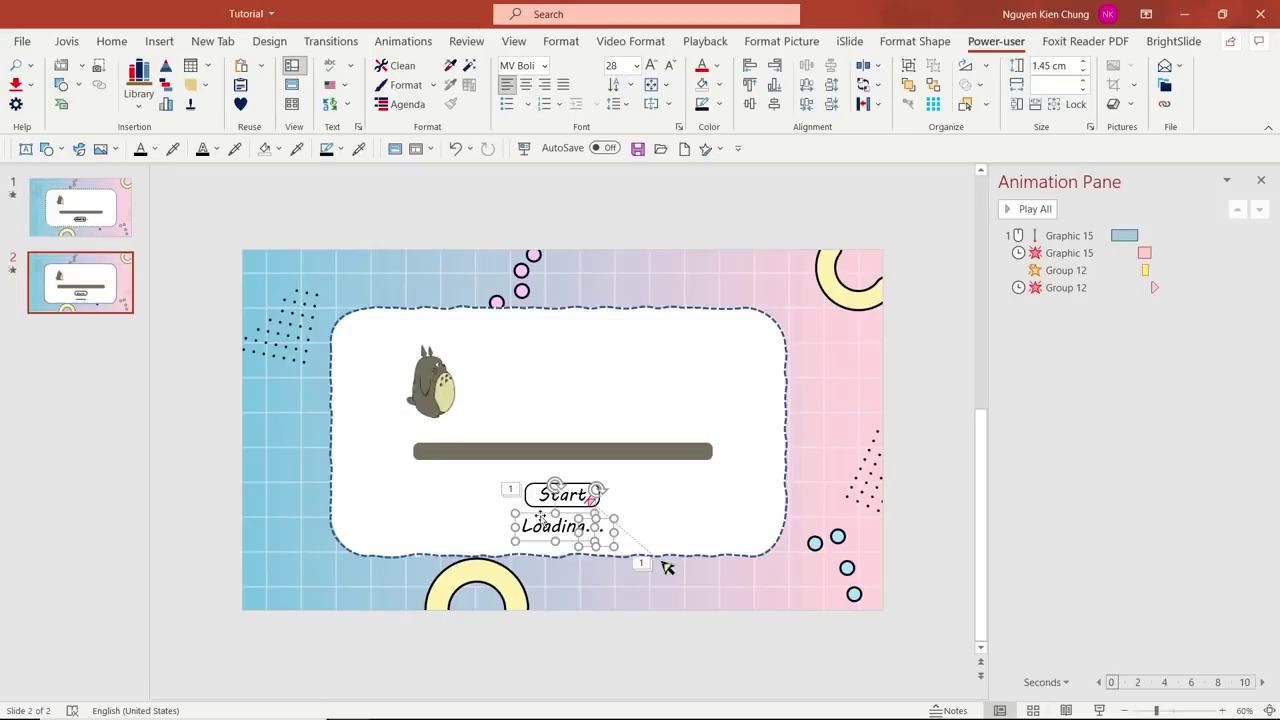
{"action": "left_click", "coordinate": [563, 630]}
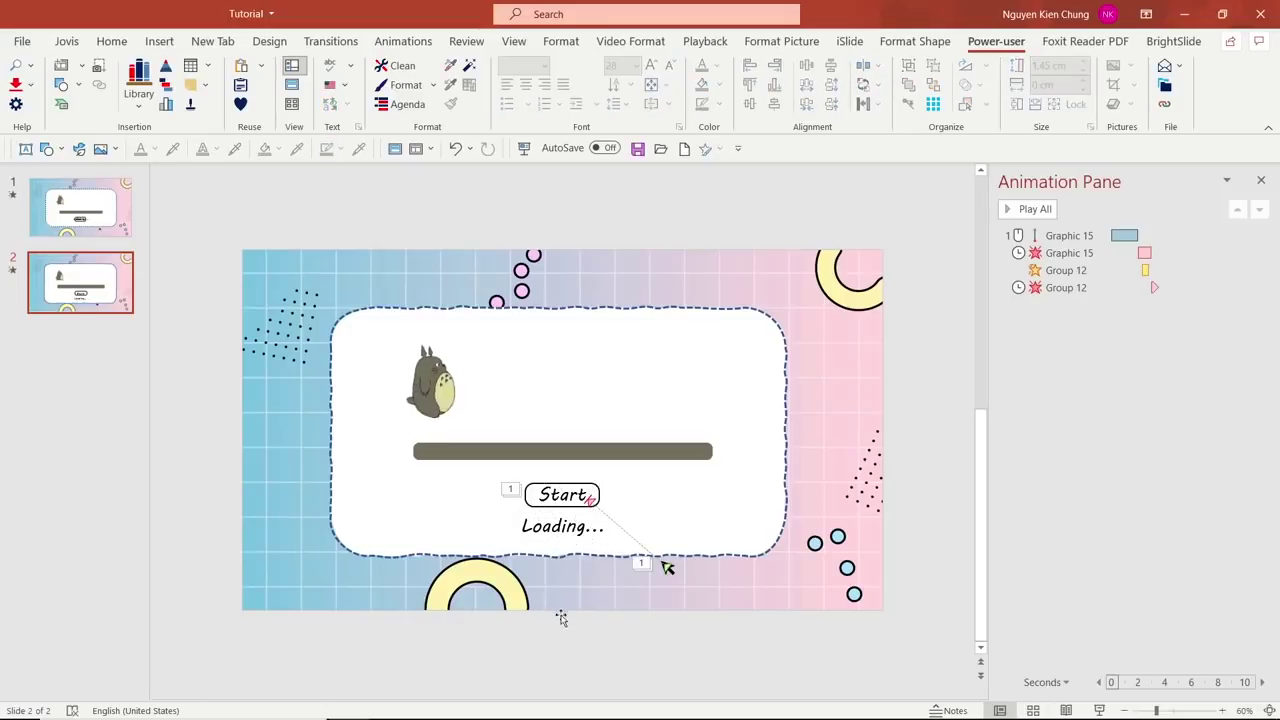
{"action": "left_click", "coordinate": [559, 530]}
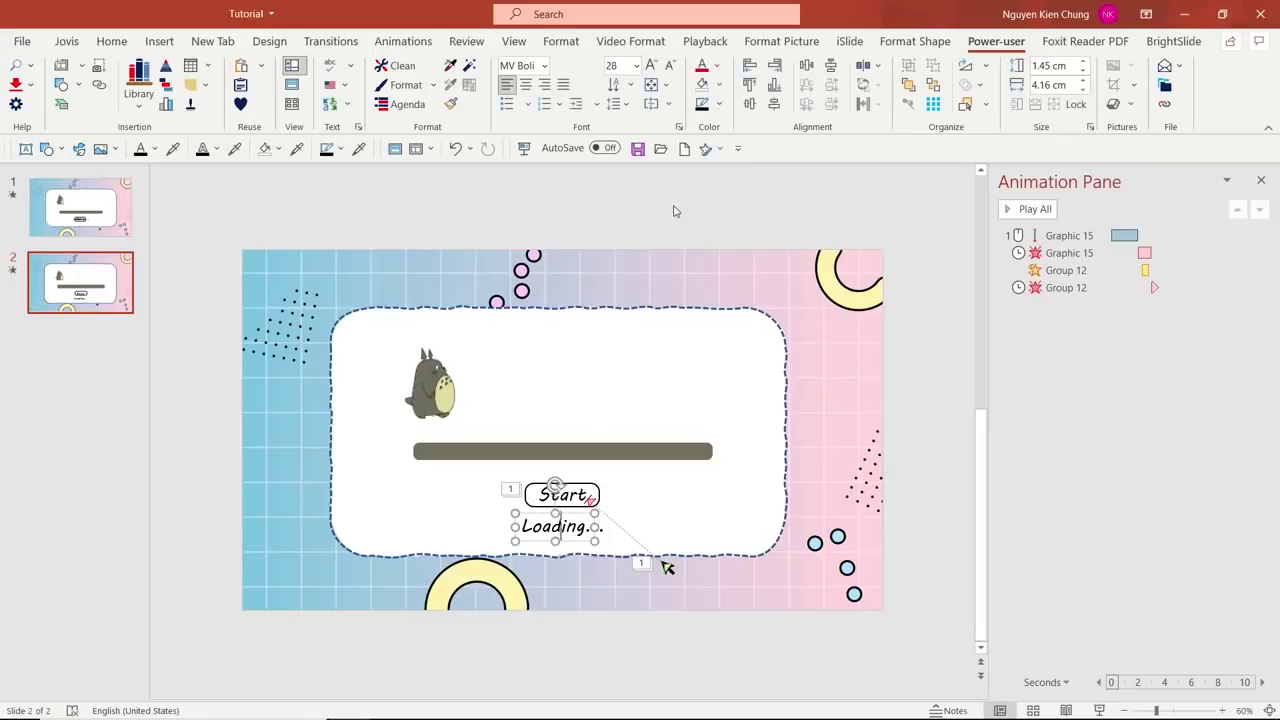
Step: Give both the Loading... text and its dots box an Appear entrance
{"action": "left_click", "coordinate": [403, 44]}
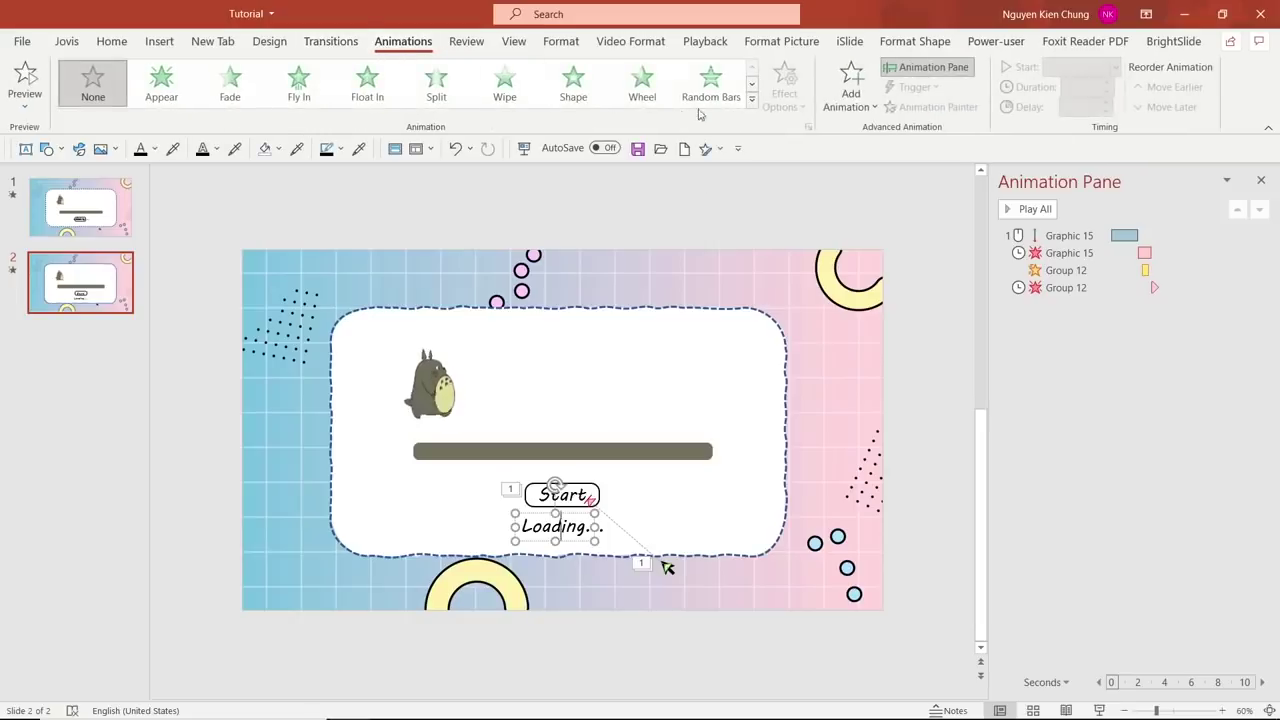
{"action": "left_click", "coordinate": [849, 88]}
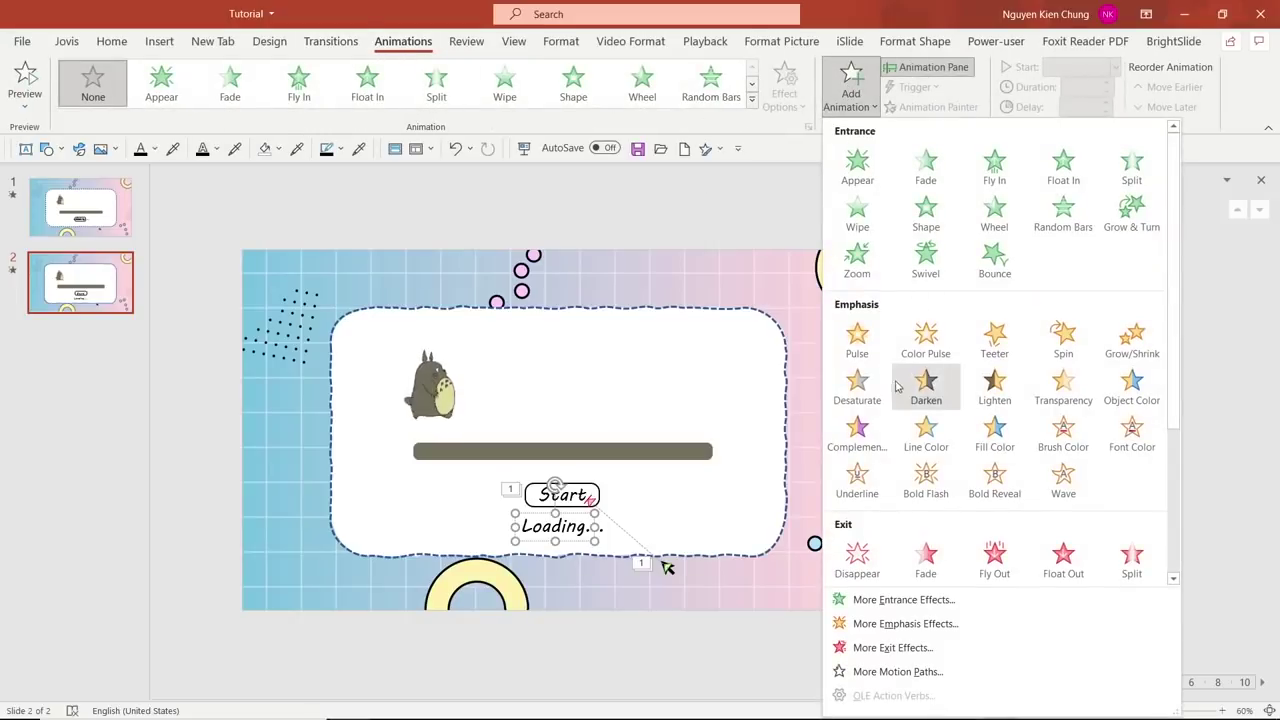
{"action": "left_click", "coordinate": [857, 177]}
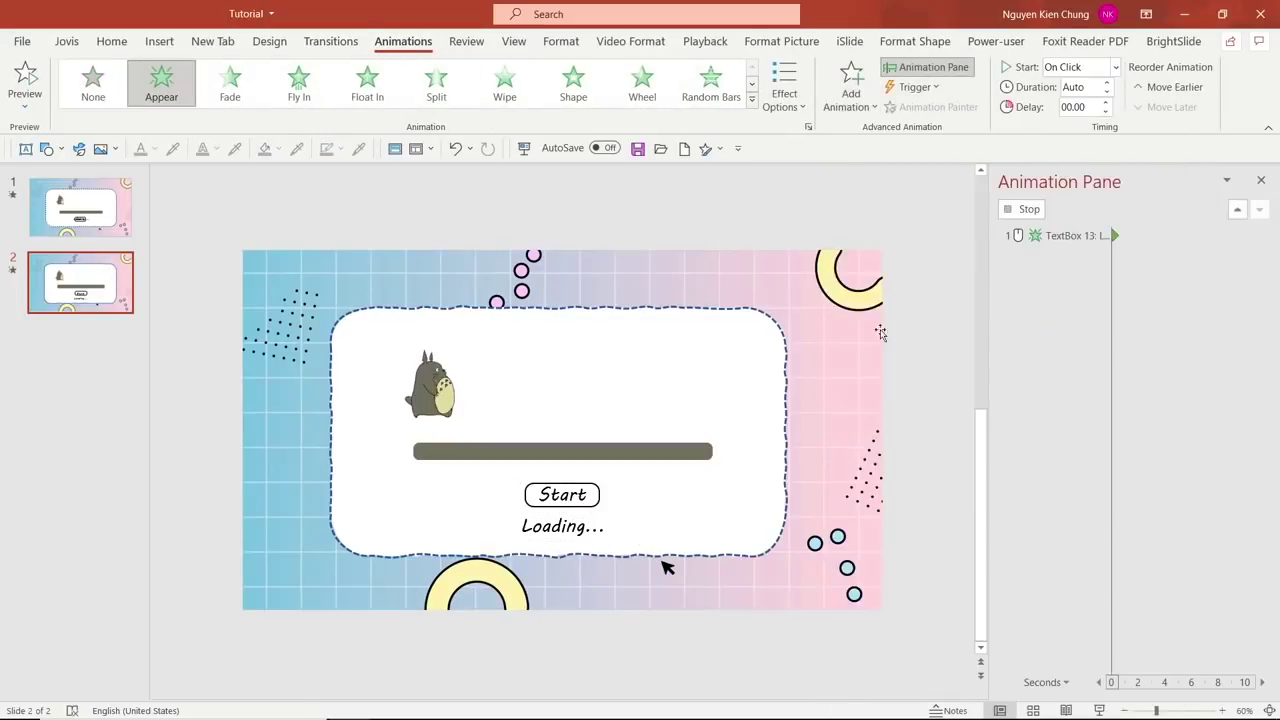
{"action": "left_click", "coordinate": [592, 528]}
{"action": "left_click", "coordinate": [850, 88]}
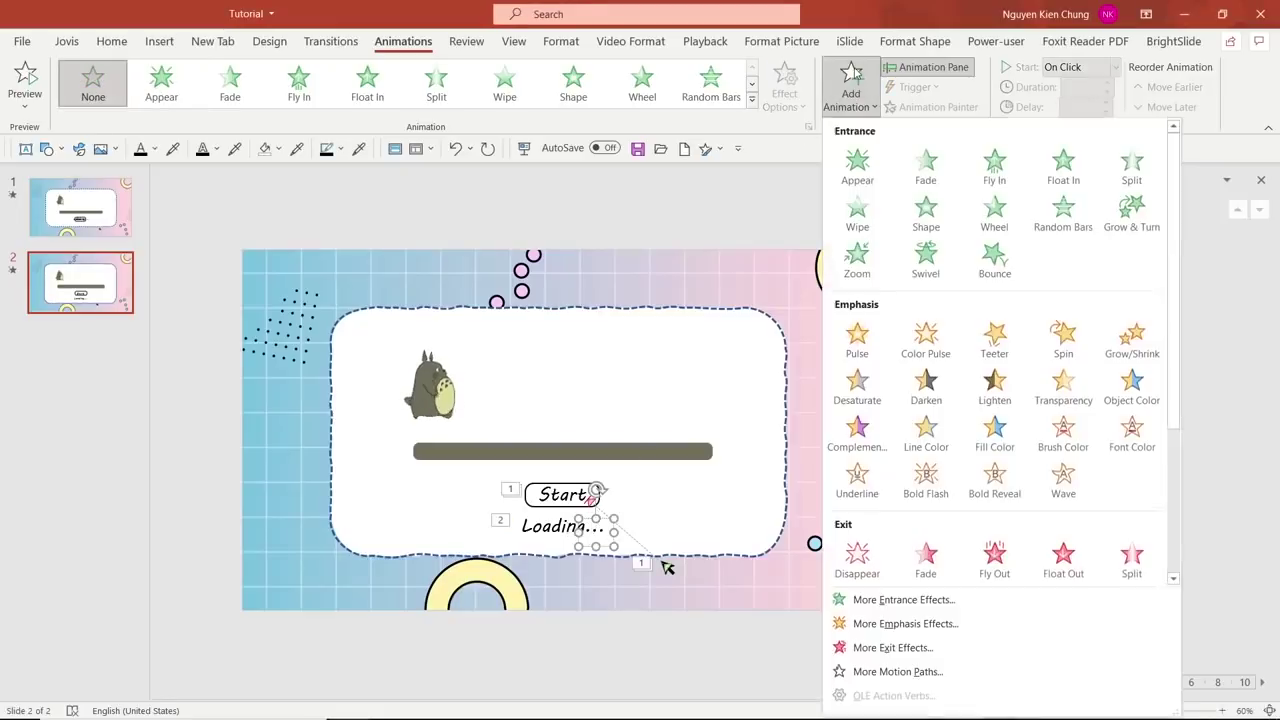
{"action": "left_click", "coordinate": [857, 167]}
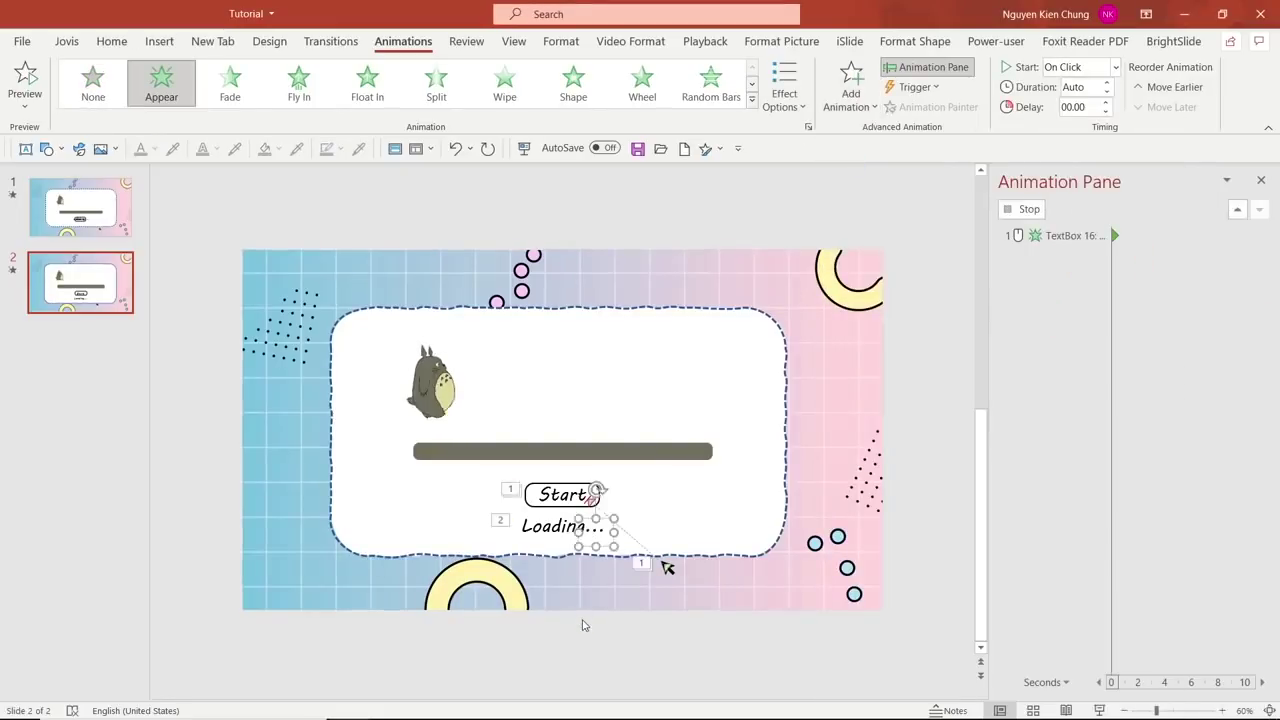
Step: Set both Appear entrances to start With Previous
{"action": "left_click", "coordinate": [1090, 304]}
{"action": "left_click", "coordinate": [1260, 304]}
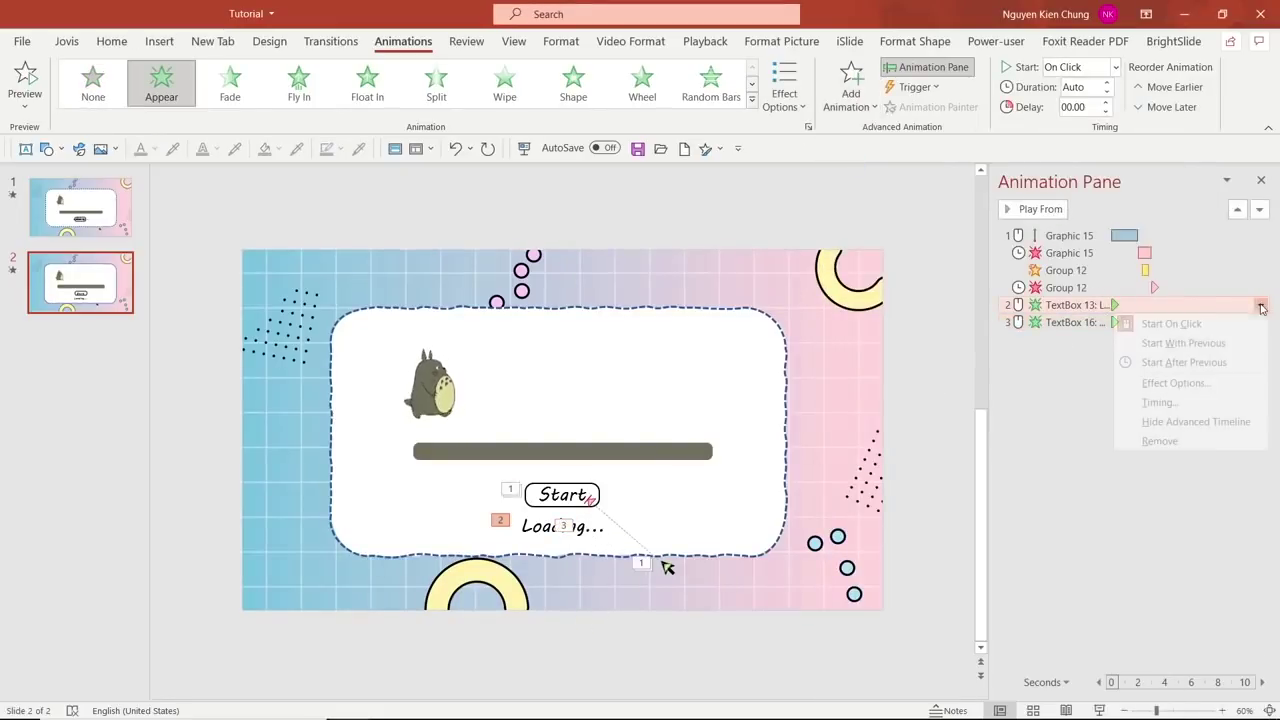
{"action": "left_click", "coordinate": [1075, 322]}
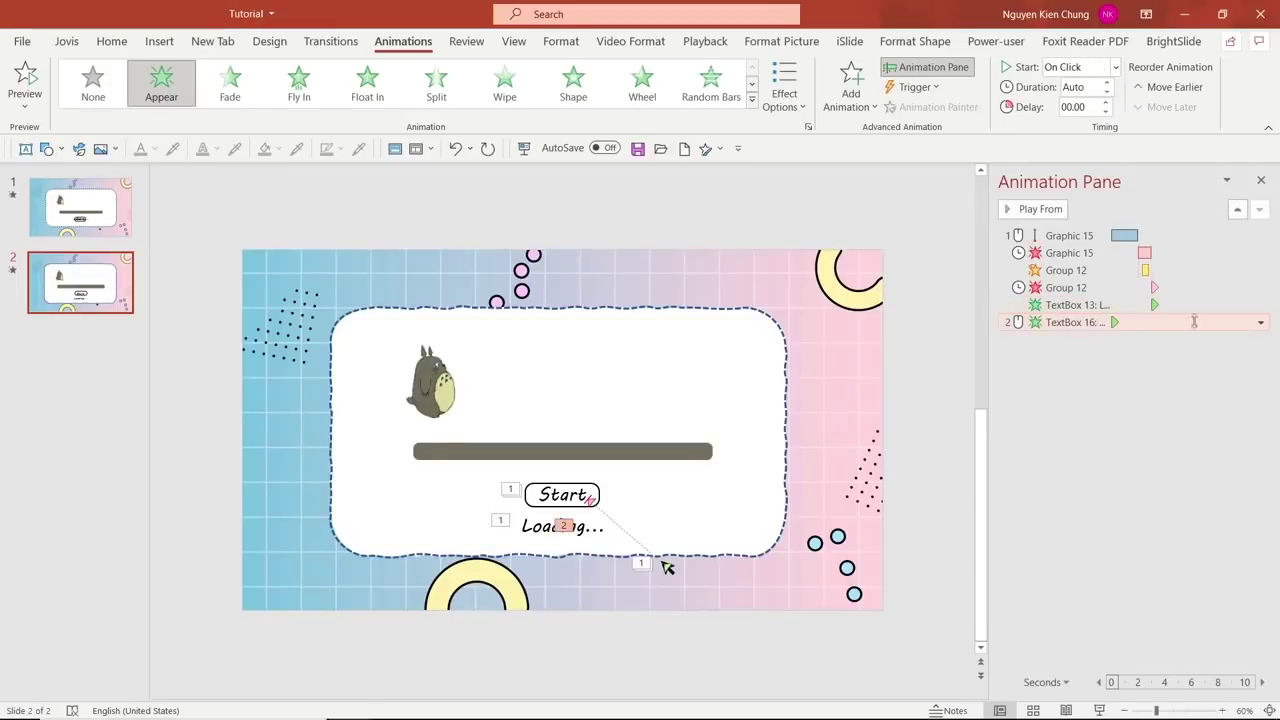
{"action": "left_click", "coordinate": [1260, 322]}
{"action": "left_click", "coordinate": [1180, 357]}
{"action": "left_click", "coordinate": [1163, 446]}
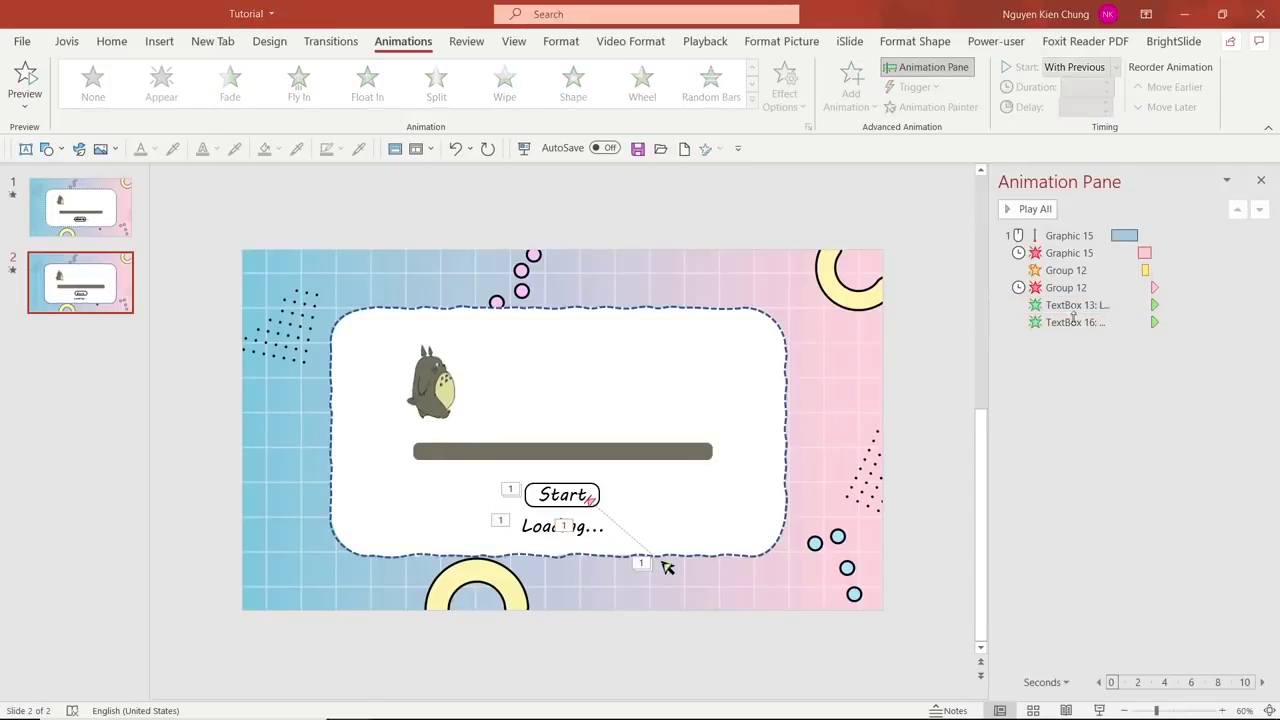
{"action": "left_click", "coordinate": [531, 526]}
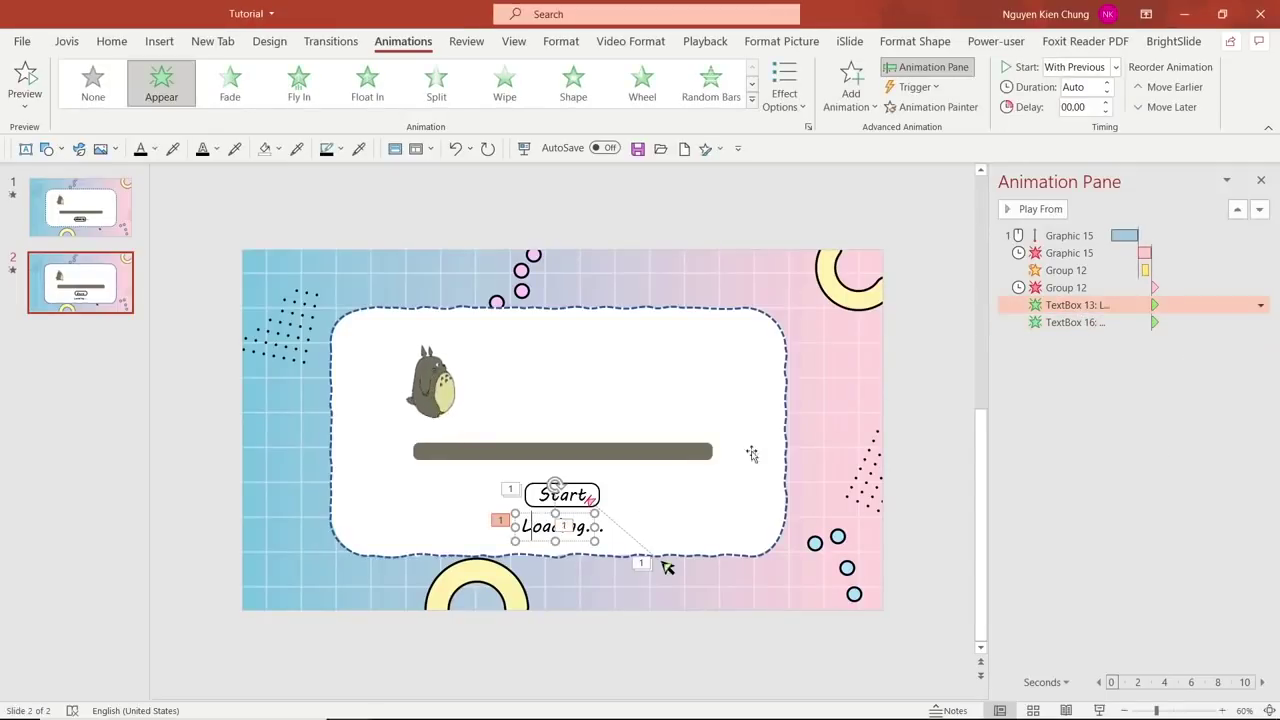
{"action": "left_click", "coordinate": [1106, 391]}
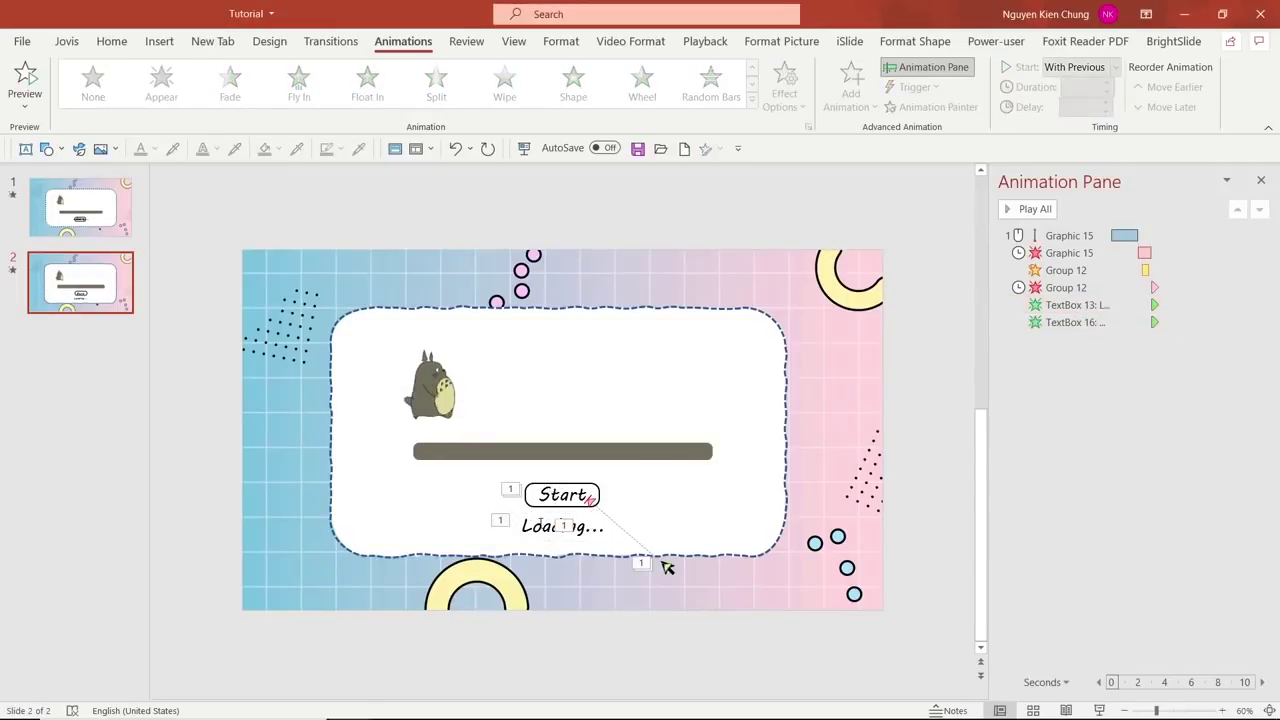
{"action": "left_click", "coordinate": [541, 526]}
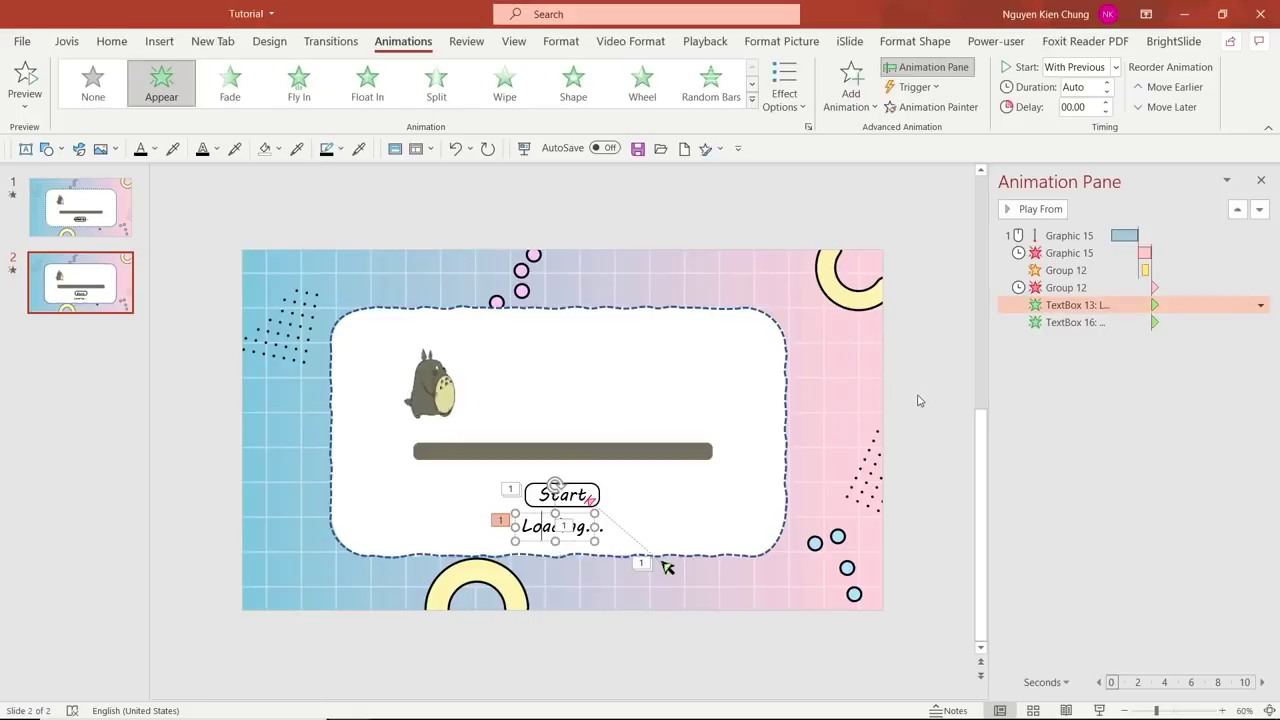
Step: Apply an Object Color emphasis to the Loading text, replacing the first attempt with a fresh one
{"action": "left_click", "coordinate": [853, 80]}
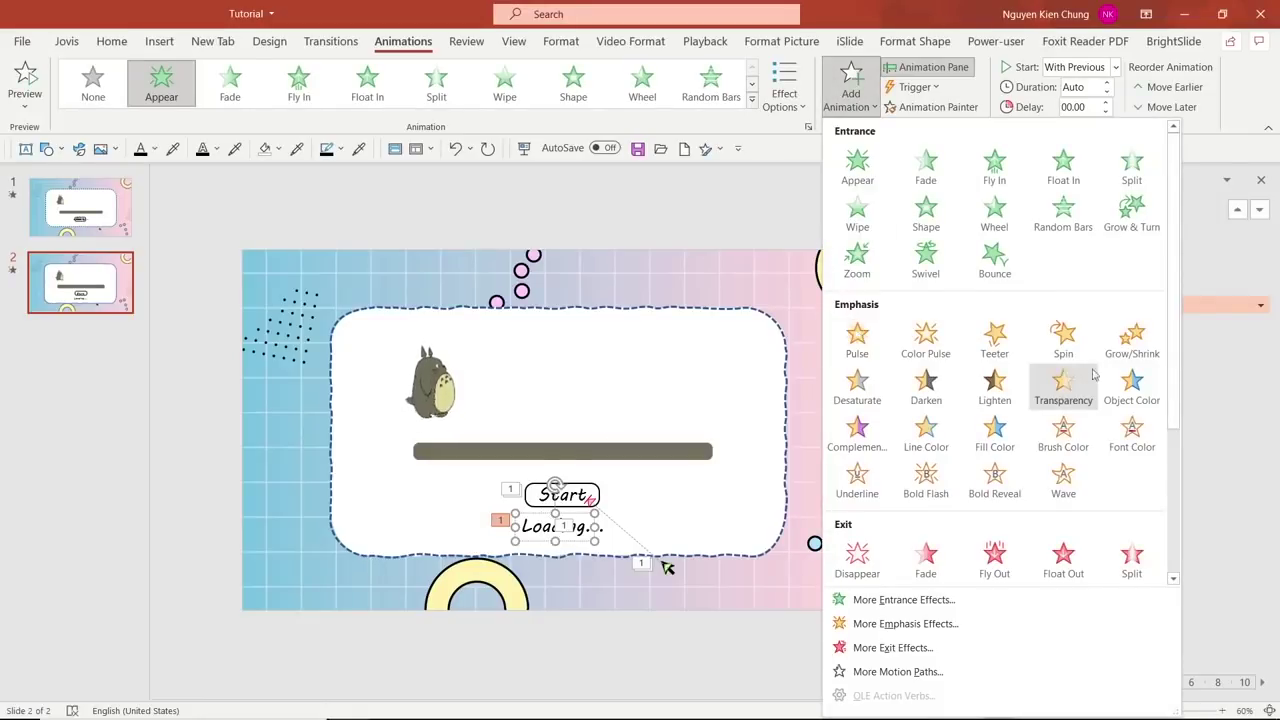
{"action": "left_click", "coordinate": [1130, 378]}
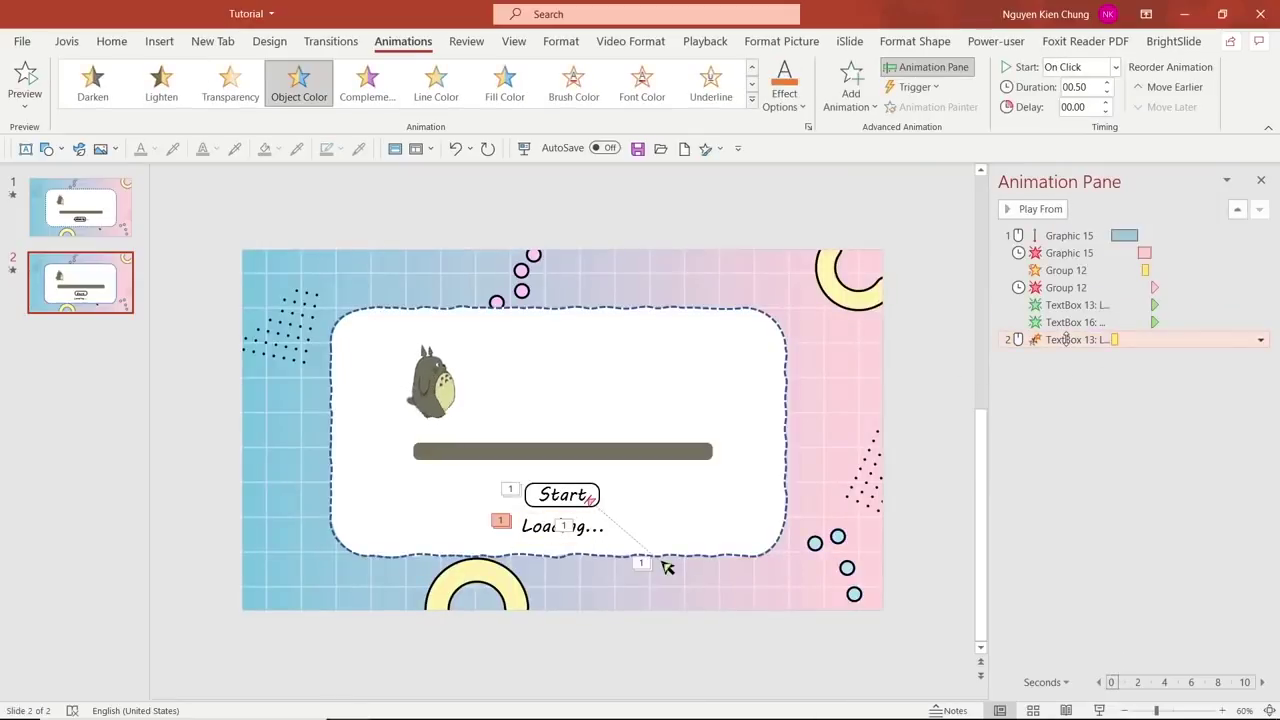
{"action": "key", "text": "Delete"}
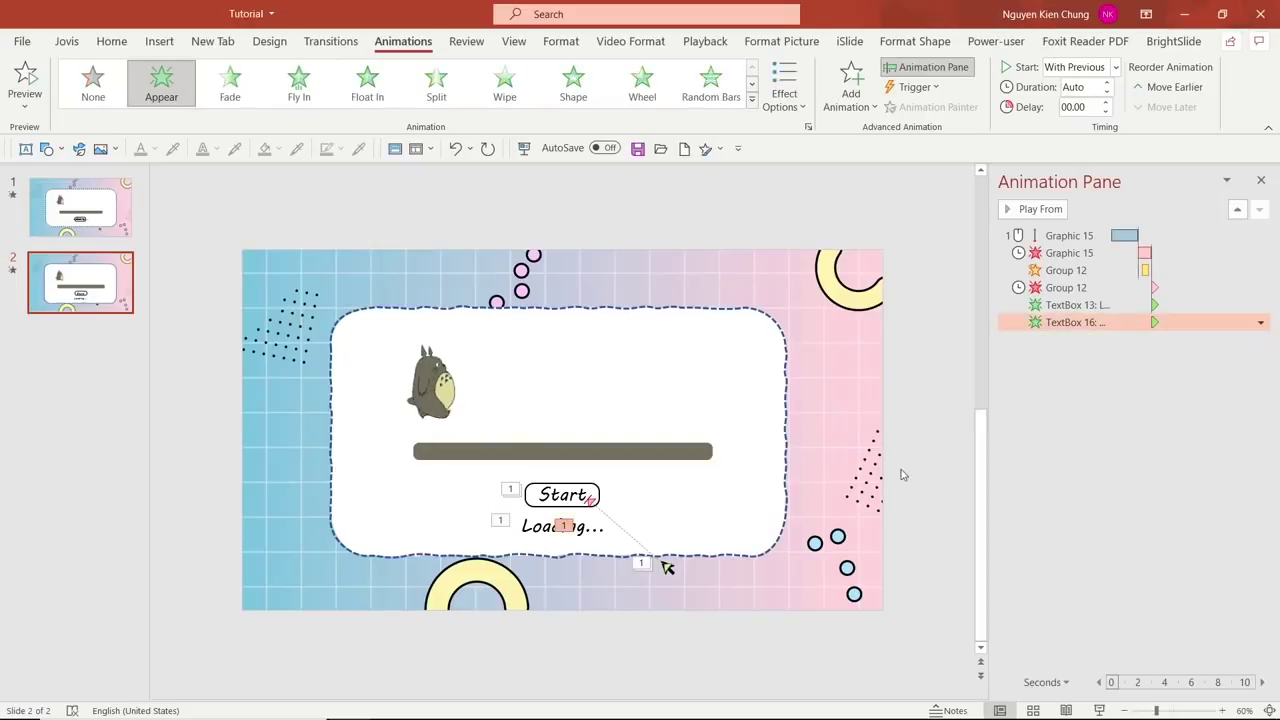
{"action": "left_click", "coordinate": [905, 473]}
{"action": "left_click", "coordinate": [538, 532]}
{"action": "double_click", "coordinate": [522, 528]}
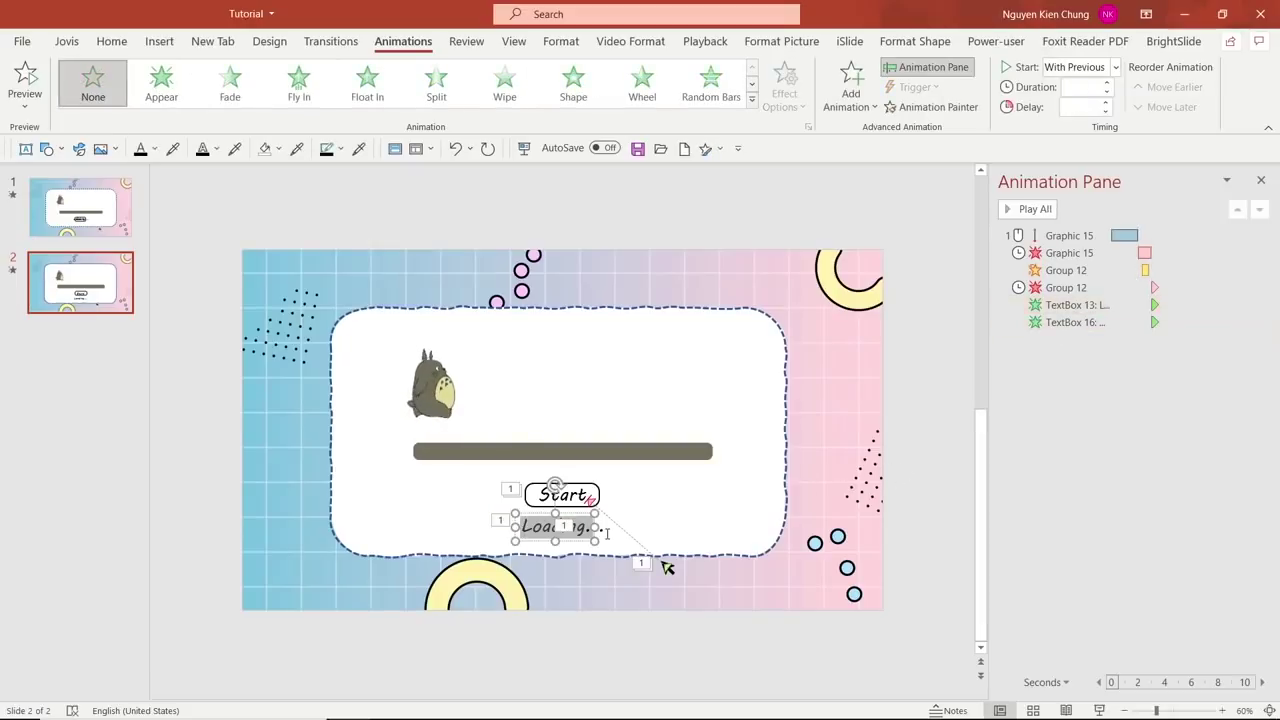
{"action": "left_click", "coordinate": [858, 73]}
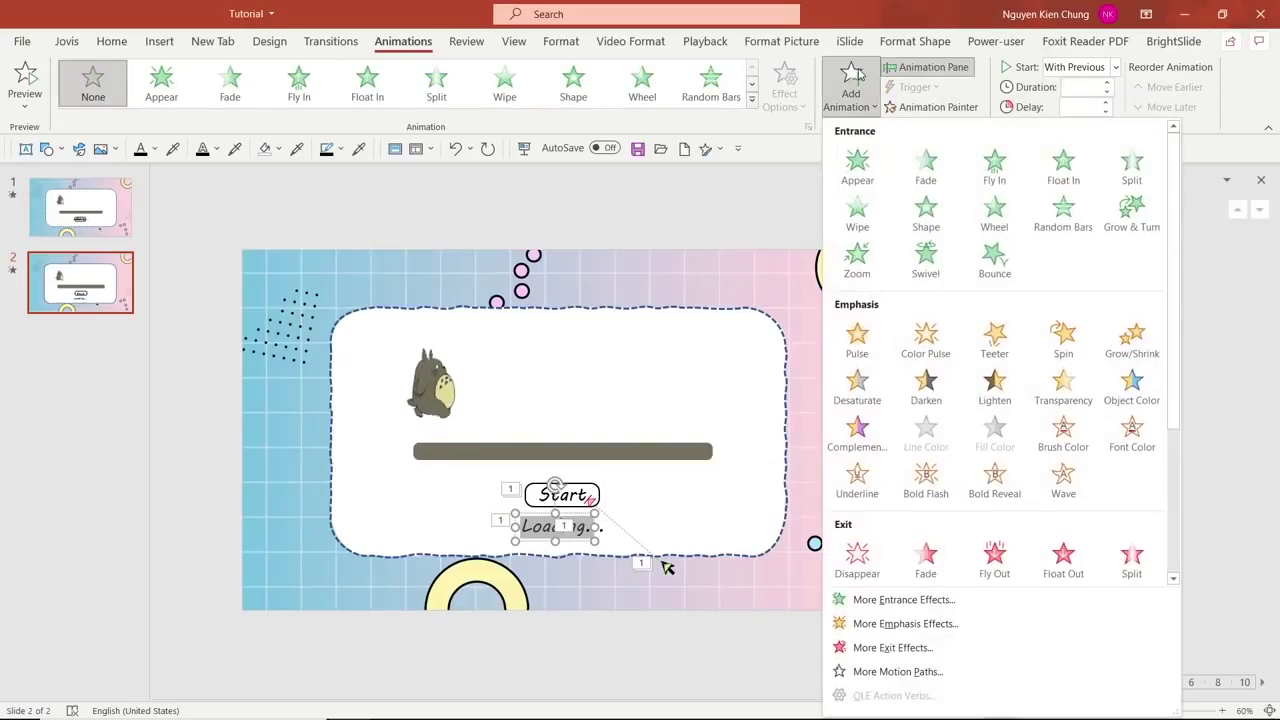
{"action": "left_click", "coordinate": [1119, 389]}
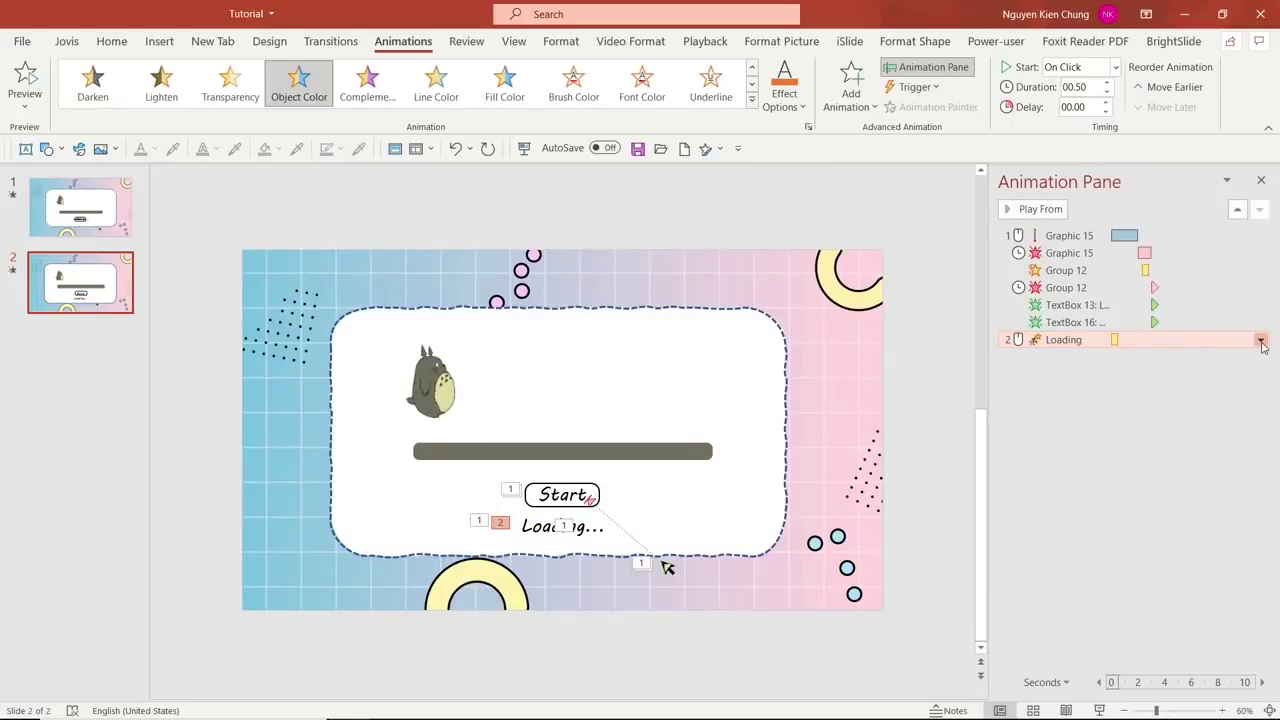
{"action": "left_click", "coordinate": [1077, 305], "text": "ctrl"}
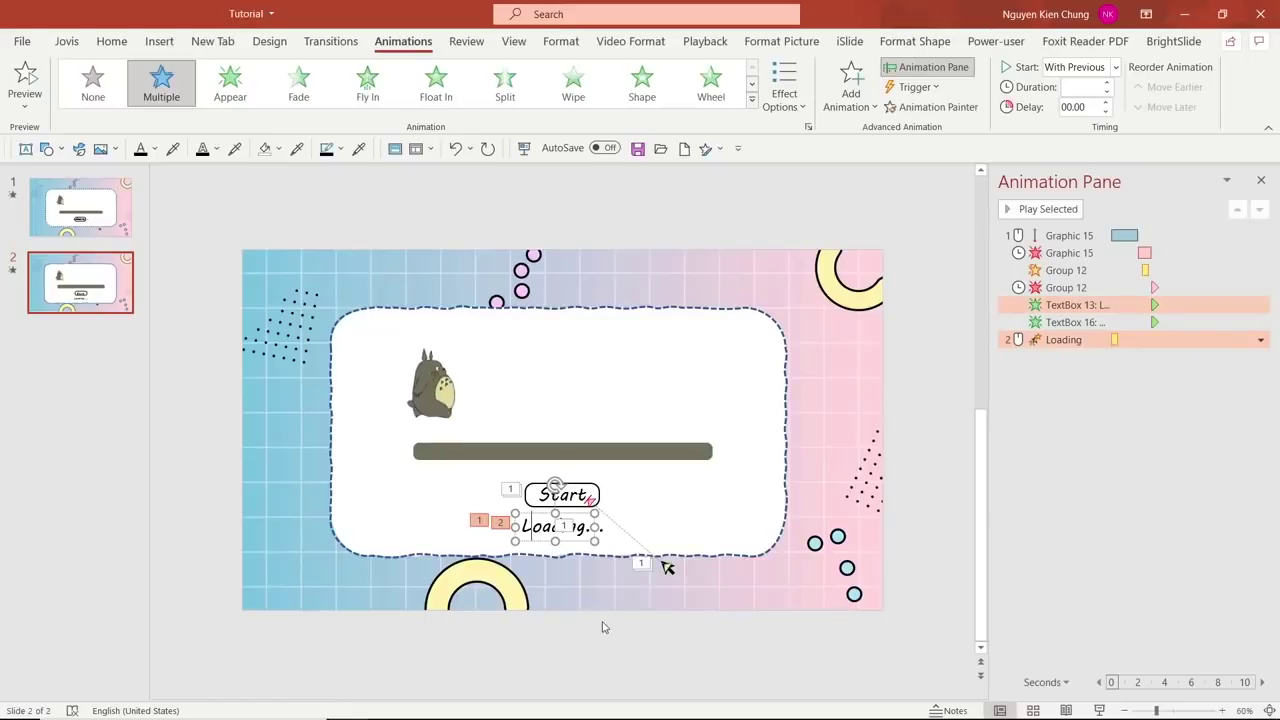
{"action": "left_click", "coordinate": [602, 627]}
{"action": "left_click", "coordinate": [590, 537]}
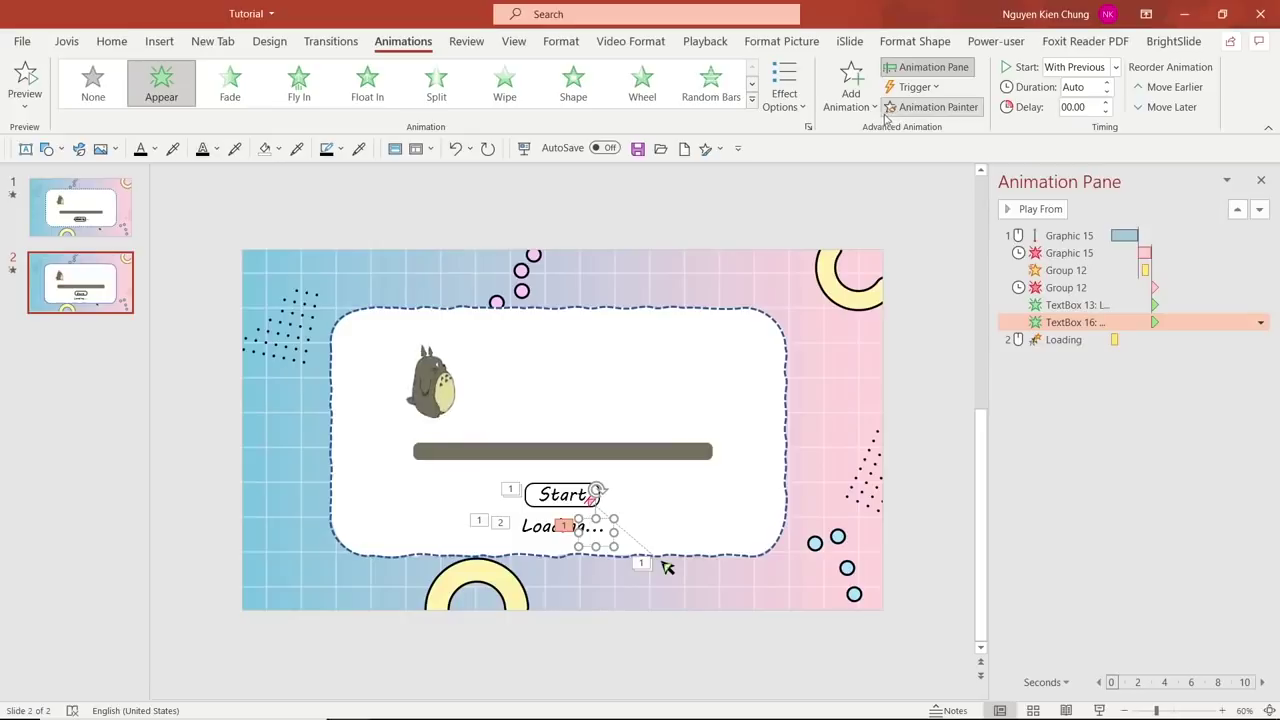
Step: Give the trailing dots an Object Color emphasis and delete the old TextBox 16 animation
{"action": "left_click", "coordinate": [851, 88]}
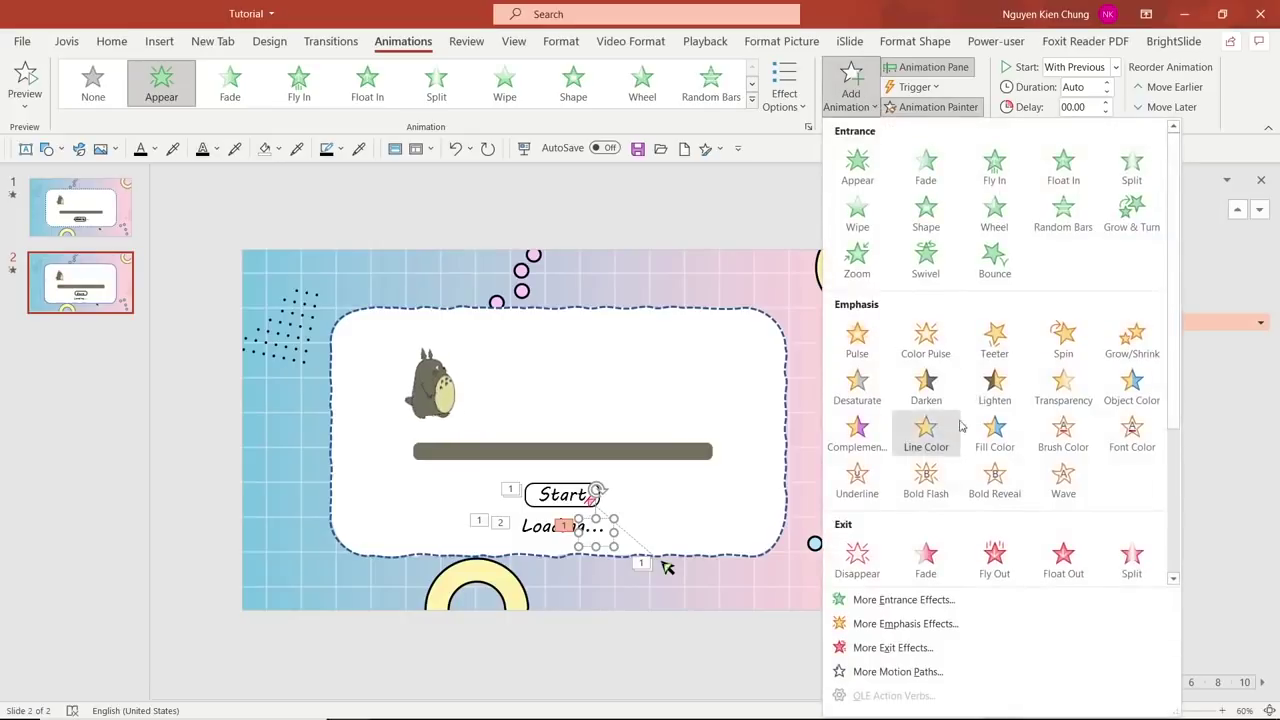
{"action": "left_click", "coordinate": [1108, 394]}
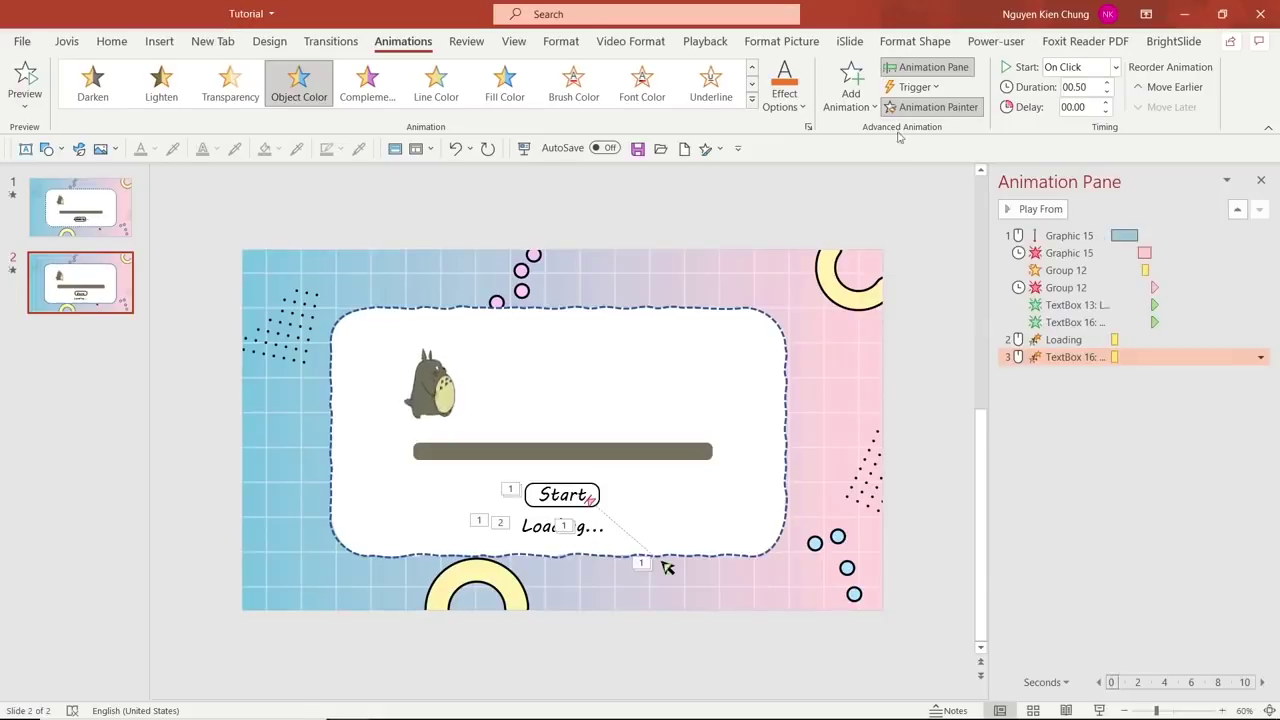
{"action": "left_click", "coordinate": [586, 531]}
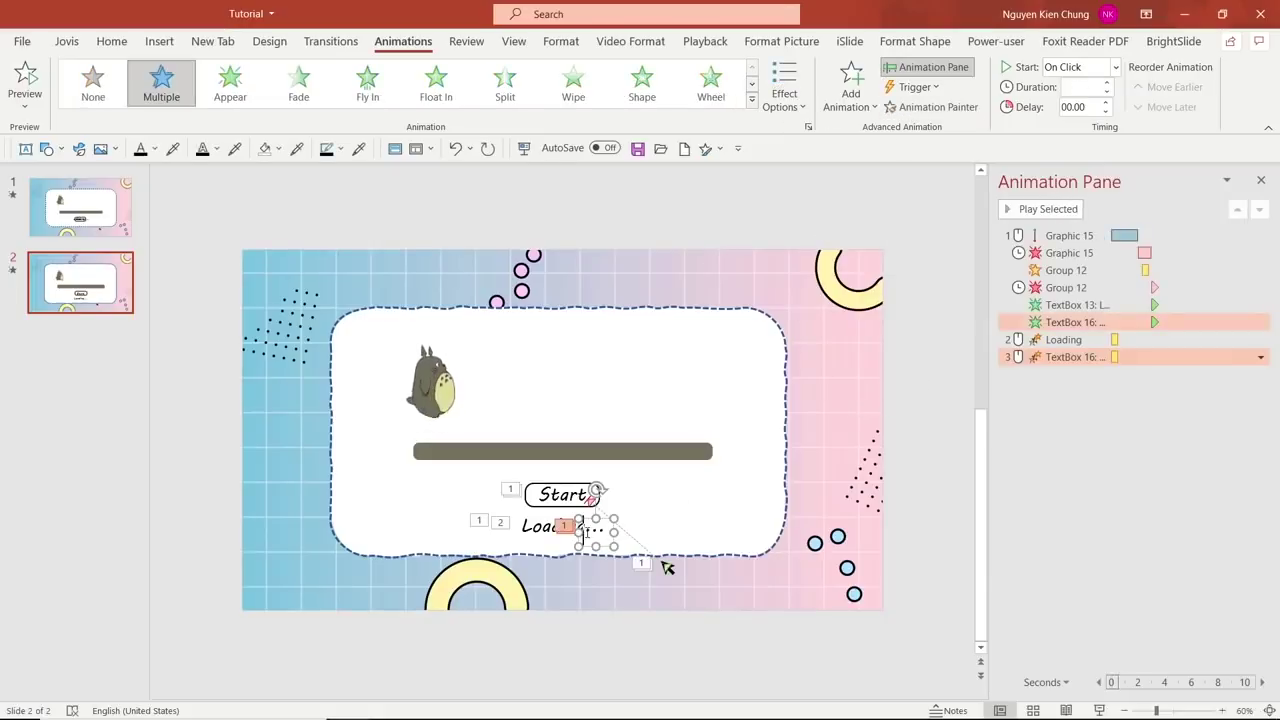
{"action": "left_click", "coordinate": [851, 85]}
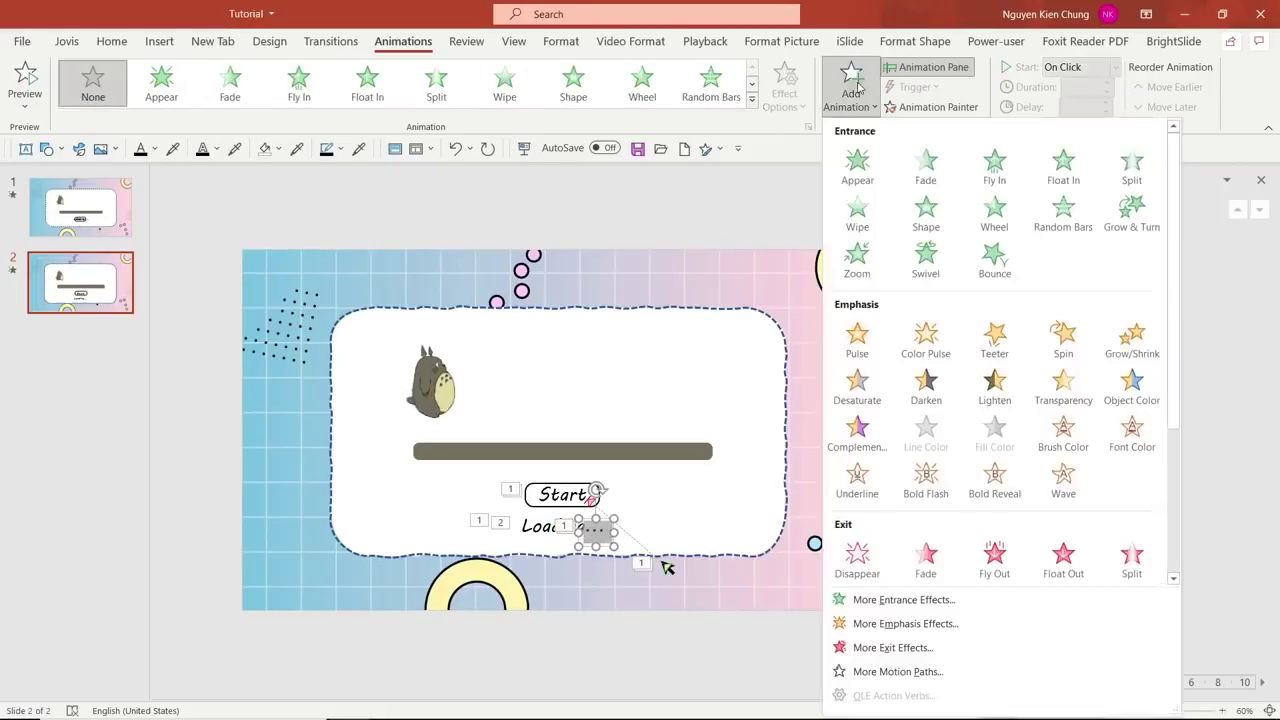
{"action": "left_click", "coordinate": [1131, 385]}
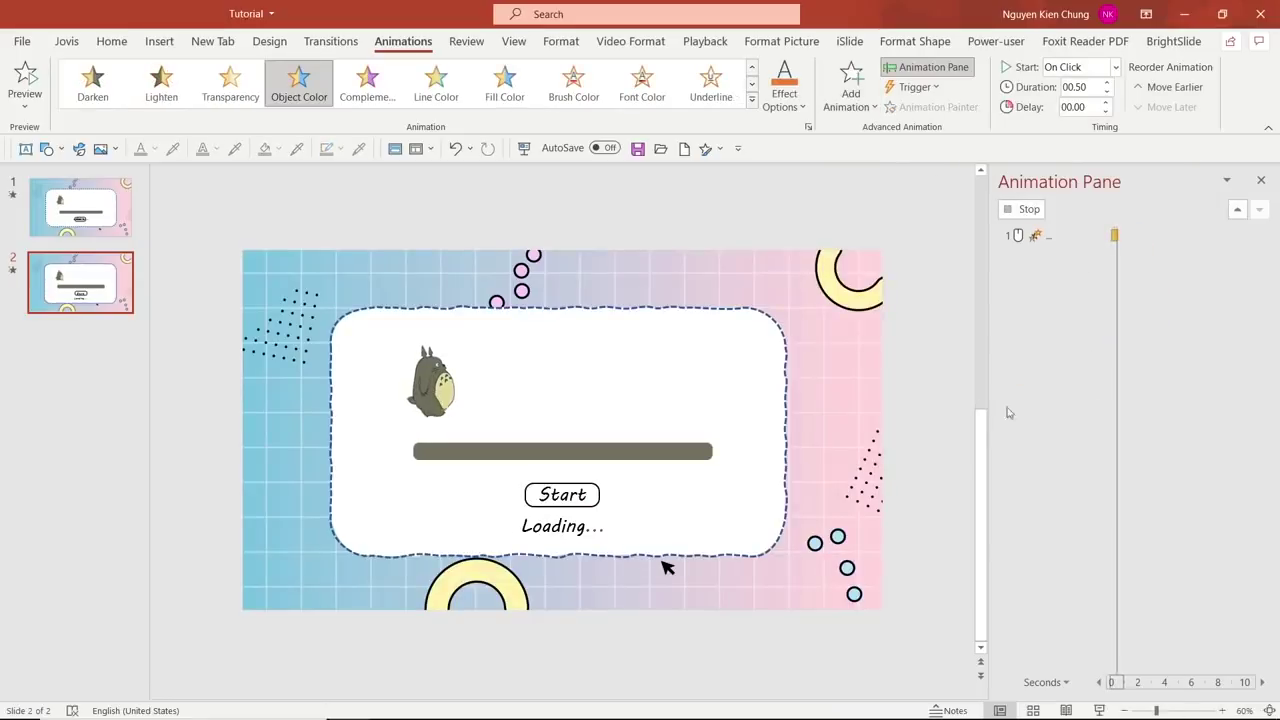
{"action": "left_click", "coordinate": [1058, 358]}
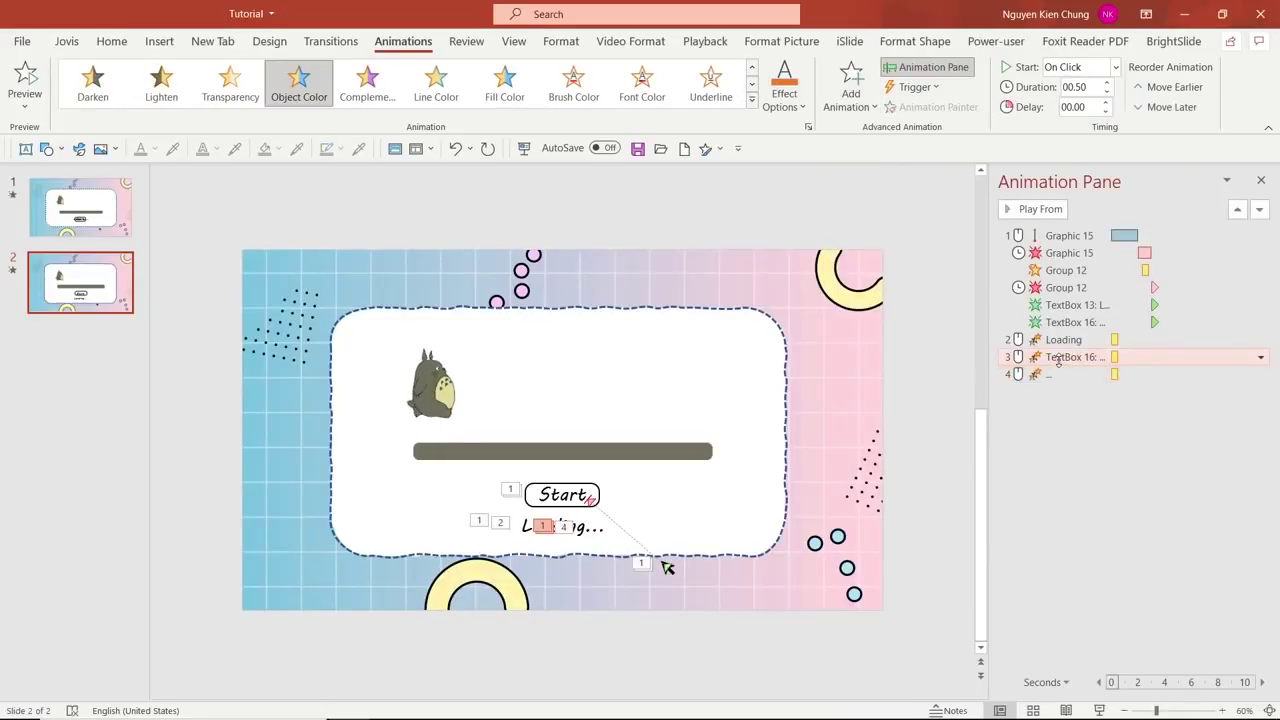
{"action": "key", "text": "Delete"}
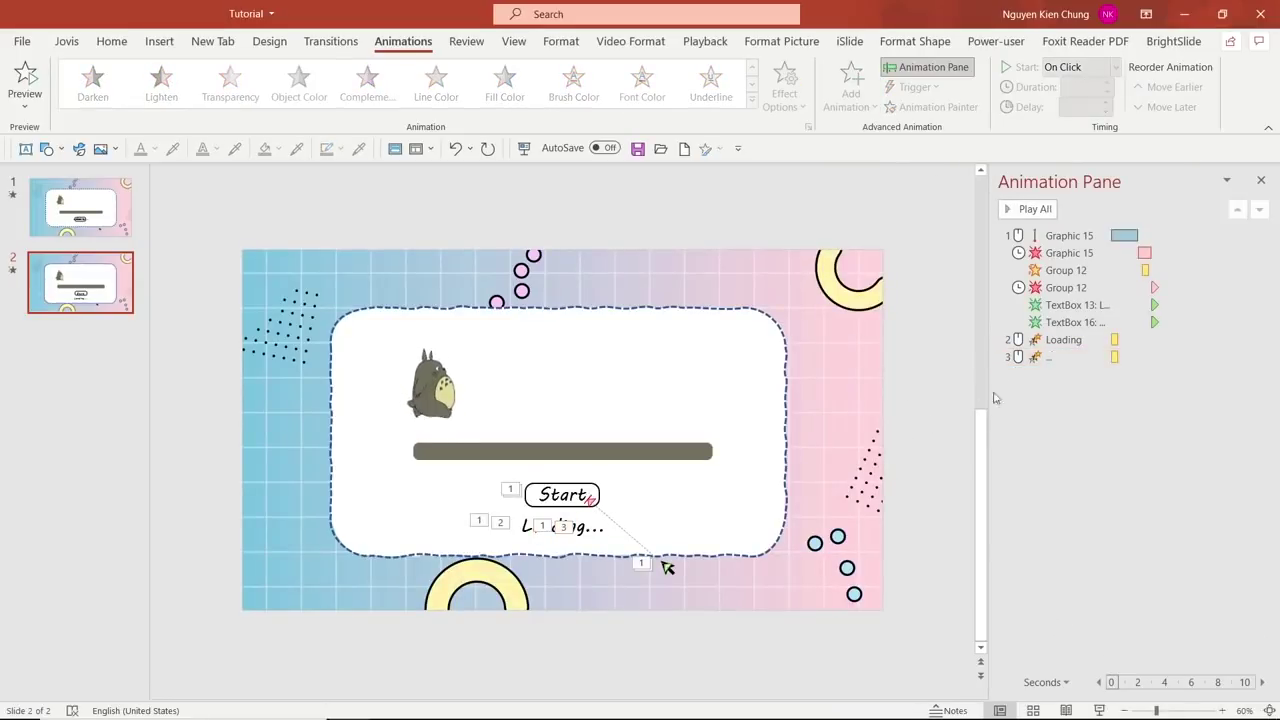
Step: Set the Loading colour change to start With Previous with a 0.75-second duration
{"action": "left_click", "coordinate": [1066, 339]}
{"action": "left_click", "coordinate": [1260, 339]}
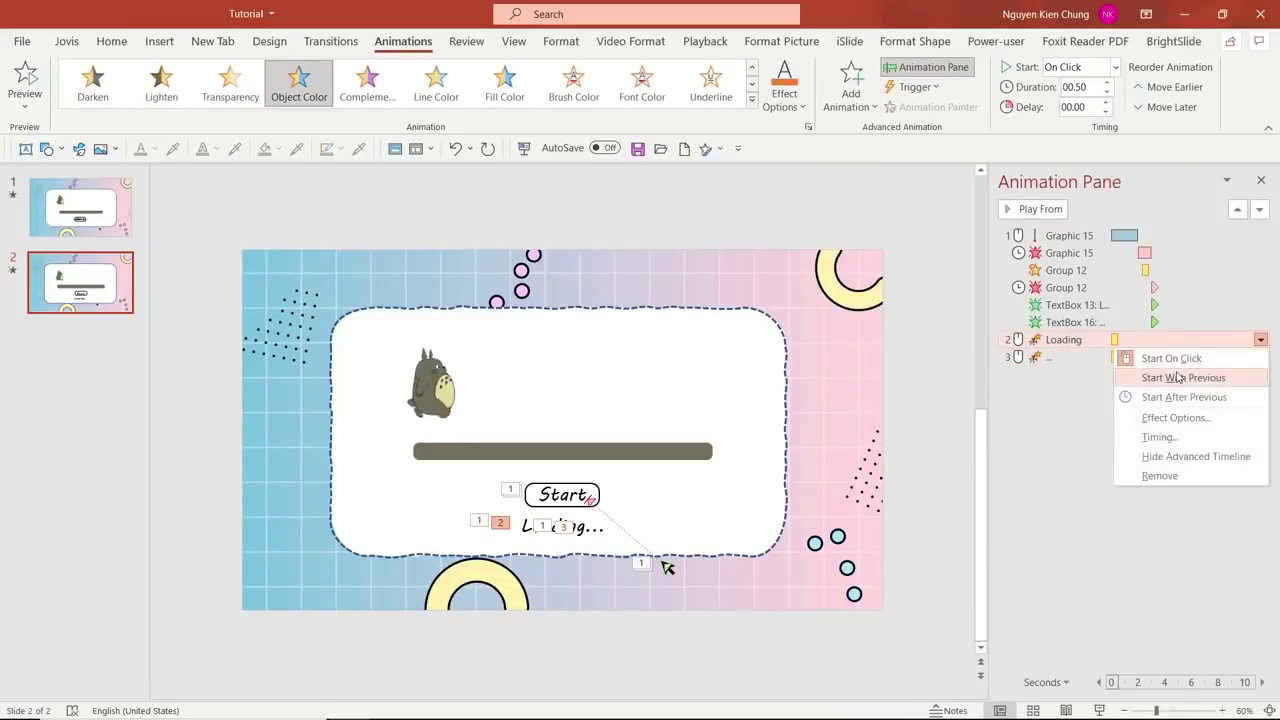
{"action": "left_click", "coordinate": [1178, 377]}
{"action": "left_click", "coordinate": [1090, 87]}
{"action": "type", "text": "00.75"}
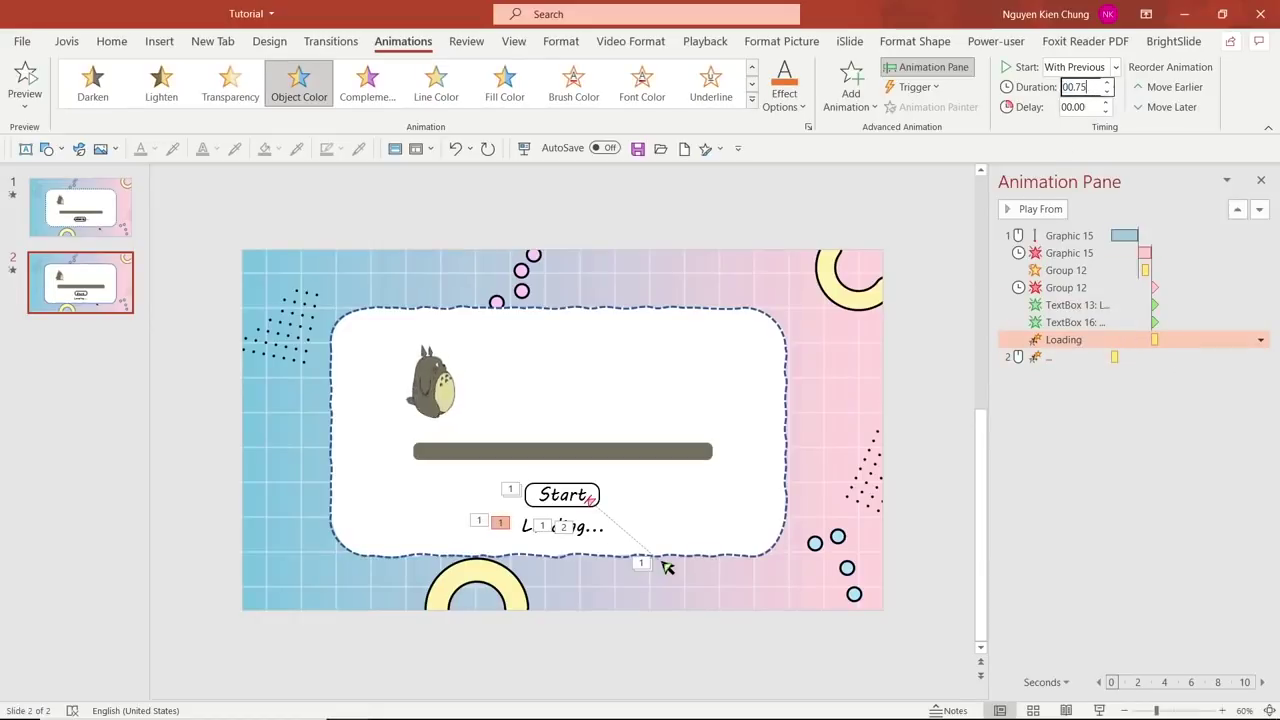
{"action": "left_click", "coordinate": [925, 413]}
{"action": "left_click", "coordinate": [1062, 340]}
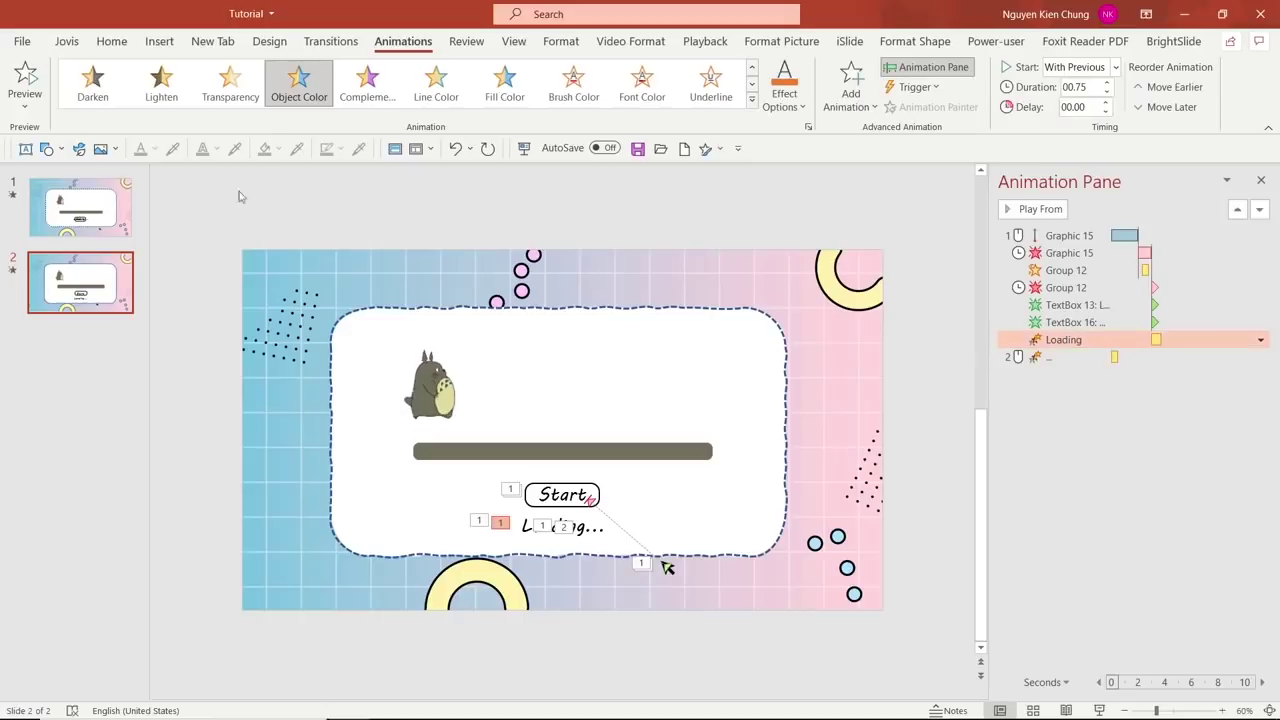
Step: Preview the animations, then set the dots' colour change to start With Previous
{"action": "left_click", "coordinate": [27, 76]}
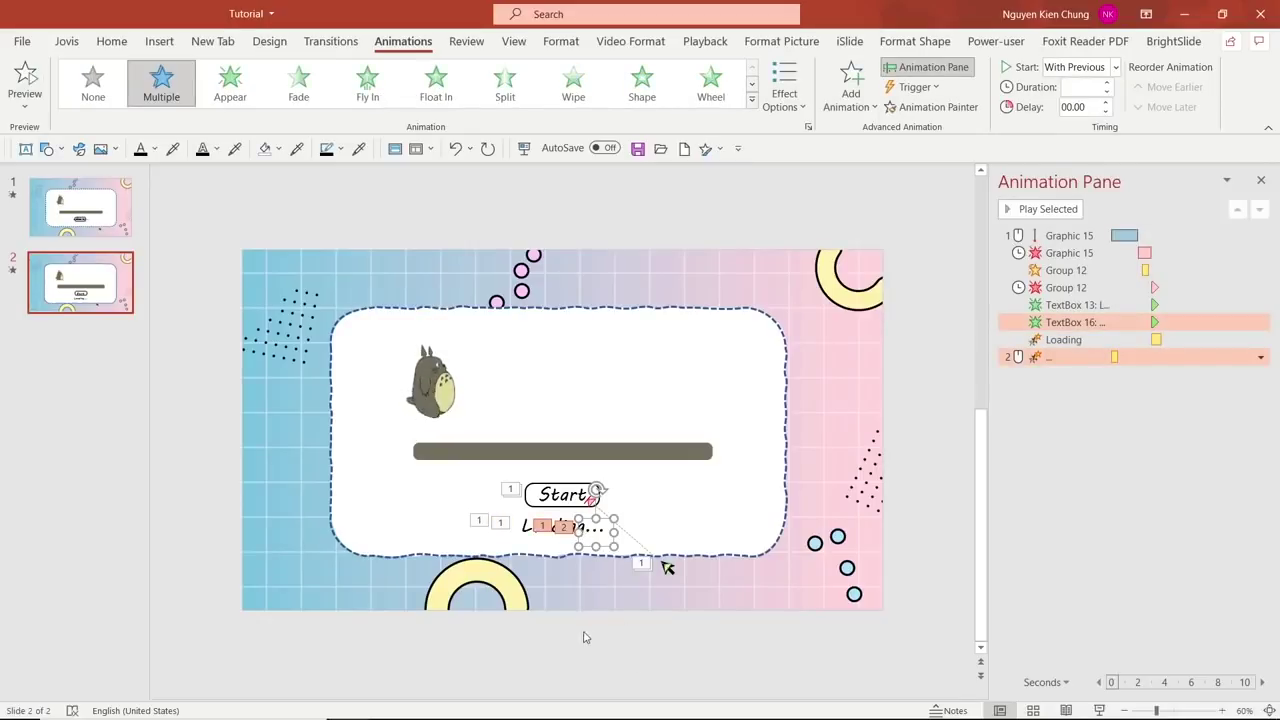
{"action": "left_click", "coordinate": [530, 530]}
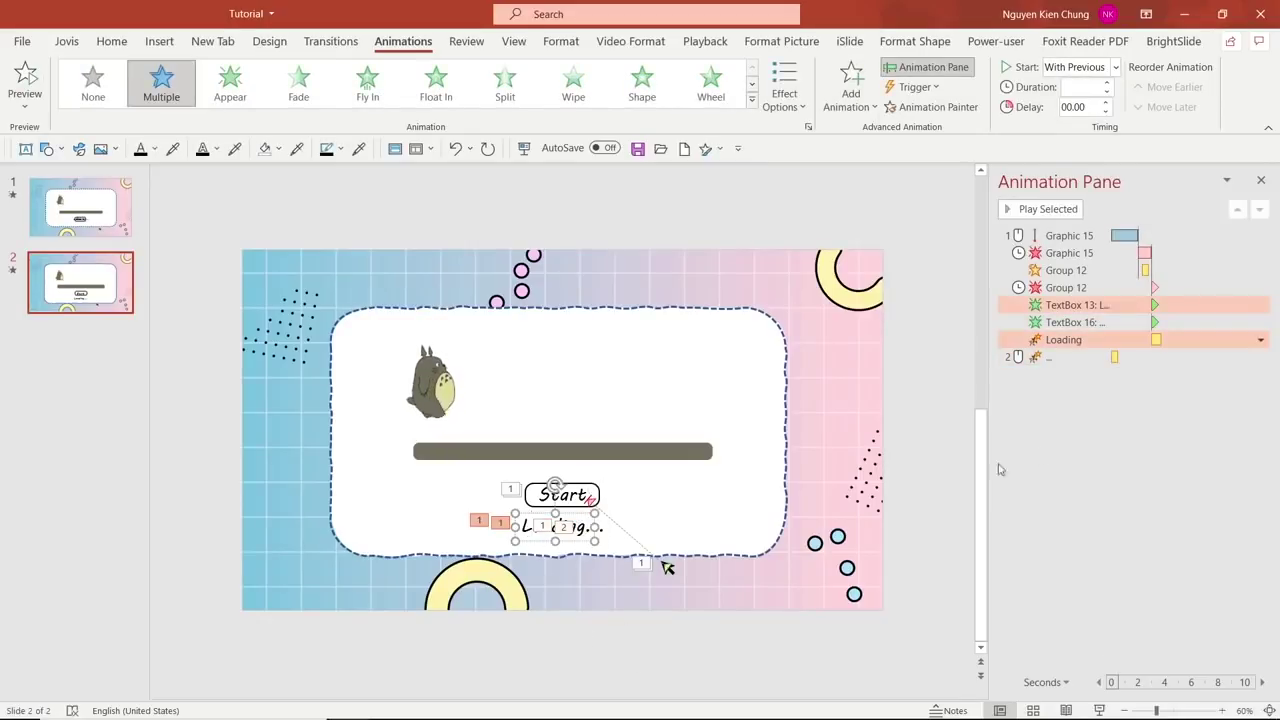
{"action": "left_click", "coordinate": [1259, 341]}
{"action": "left_click", "coordinate": [1000, 505]}
{"action": "left_click", "coordinate": [1247, 358]}
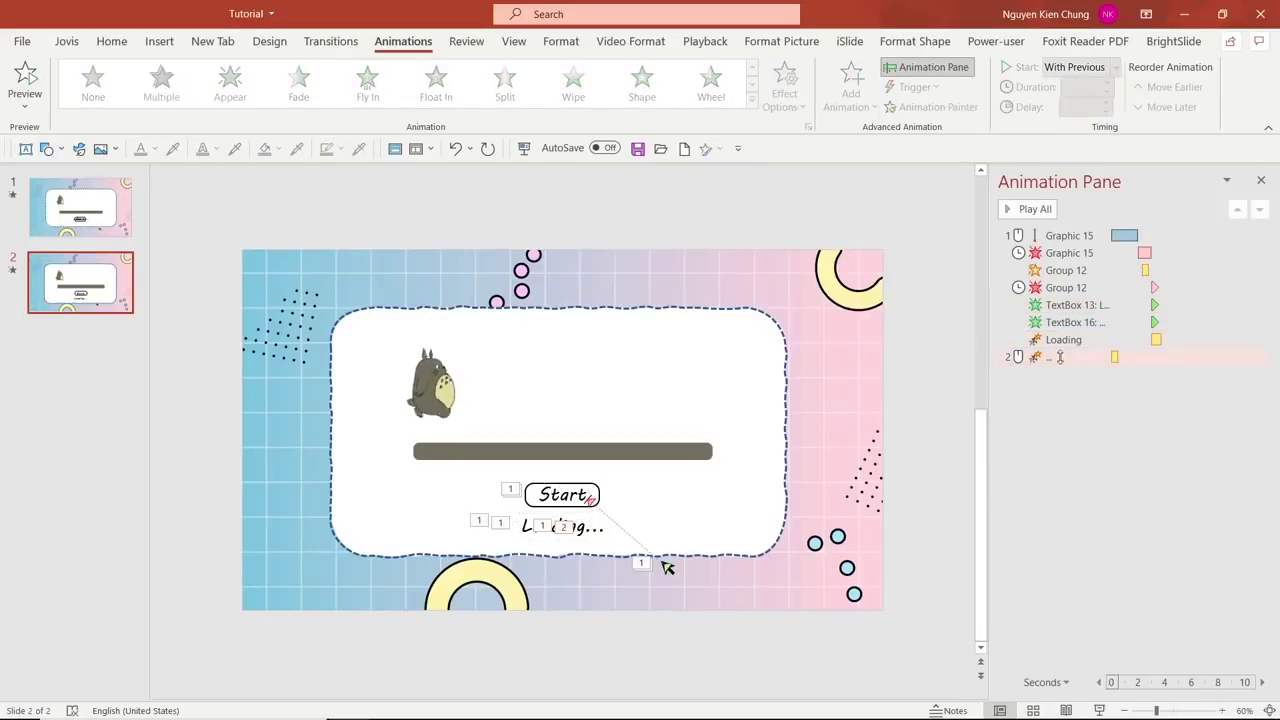
{"action": "left_click", "coordinate": [1259, 357]}
{"action": "left_click", "coordinate": [1190, 398]}
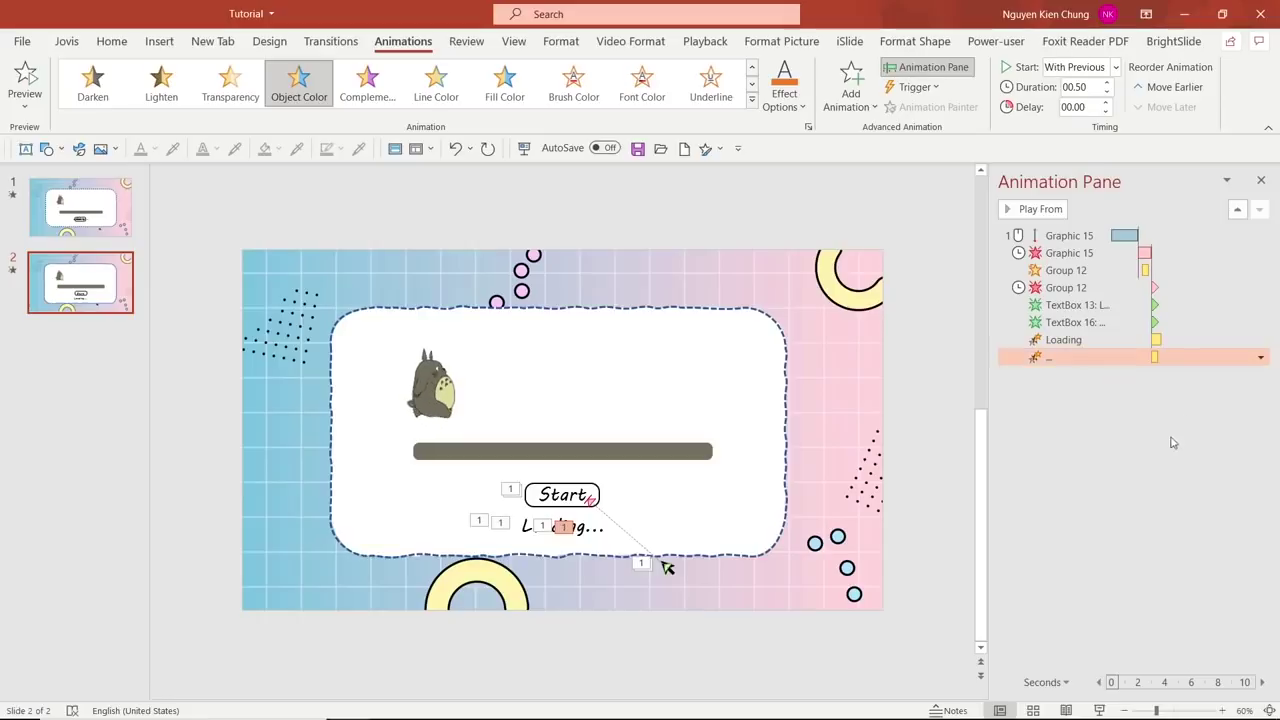
Step: Give the dots' colour change a start delay of 1.6 seconds
{"action": "left_click", "coordinate": [1102, 103]}
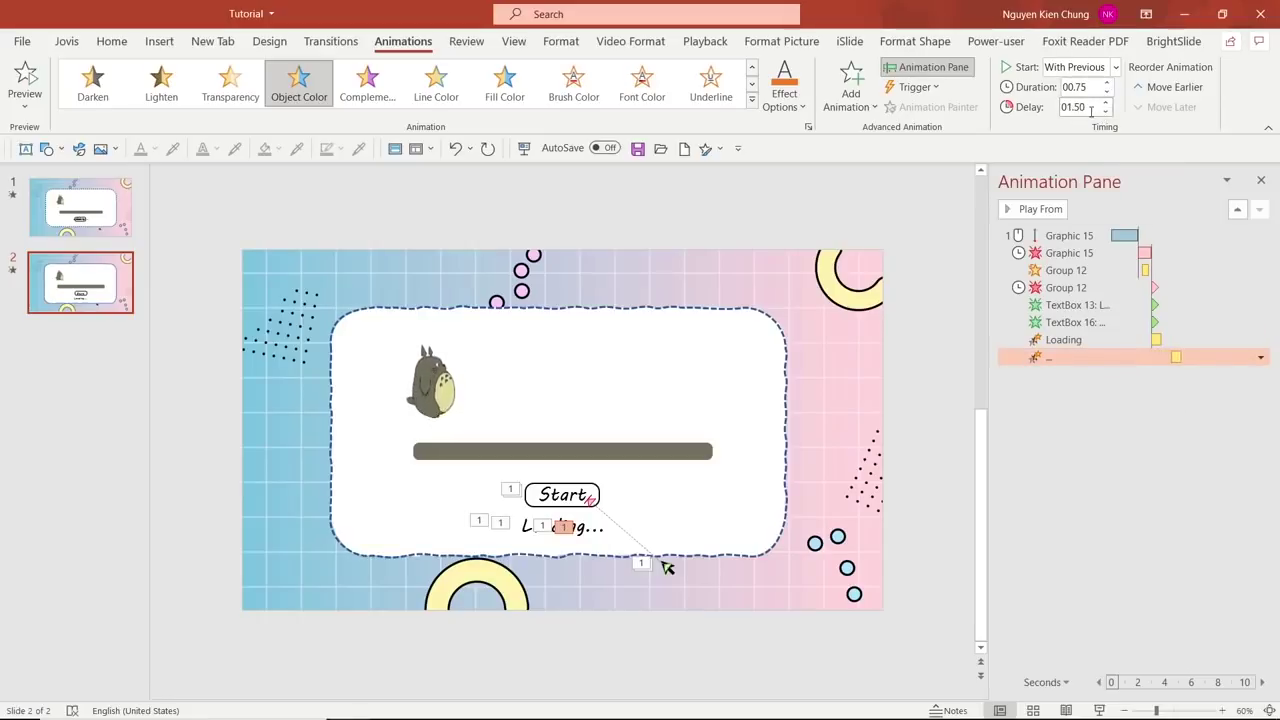
{"action": "left_click", "coordinate": [1091, 111]}
{"action": "type", "text": "01.6"}
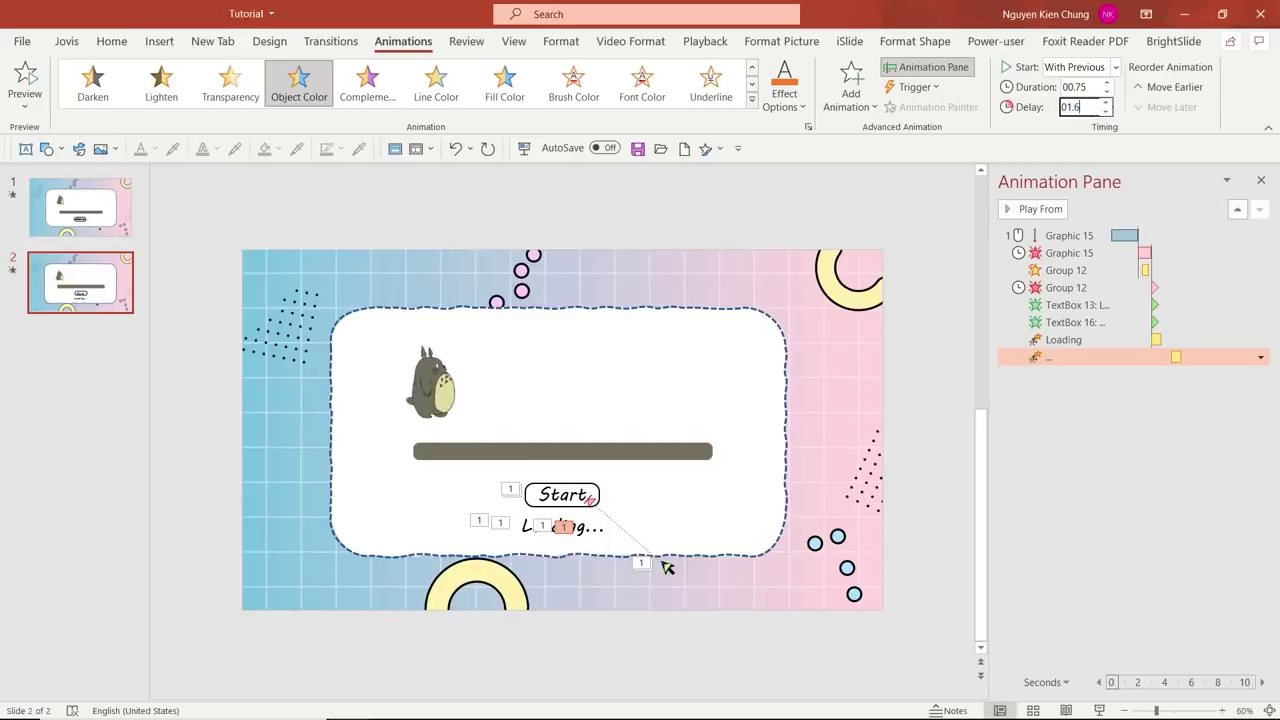
{"action": "left_click", "coordinate": [1075, 531]}
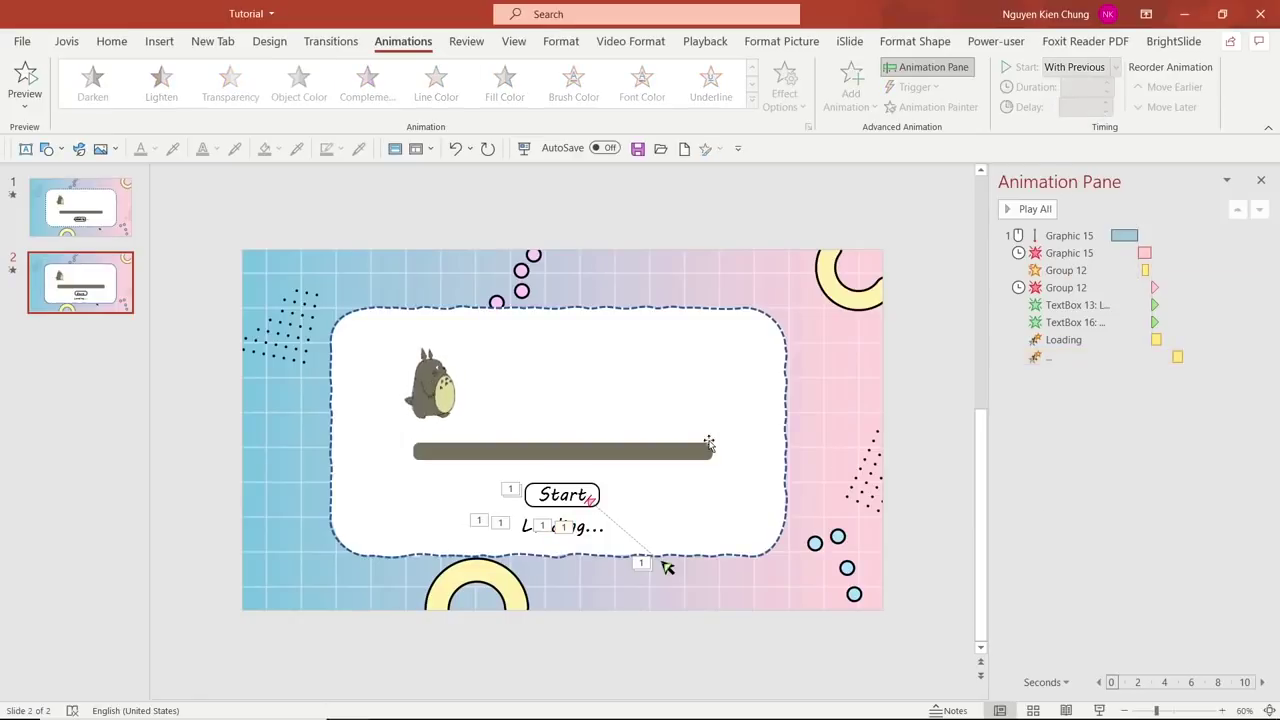
{"action": "left_click", "coordinate": [1220, 345]}
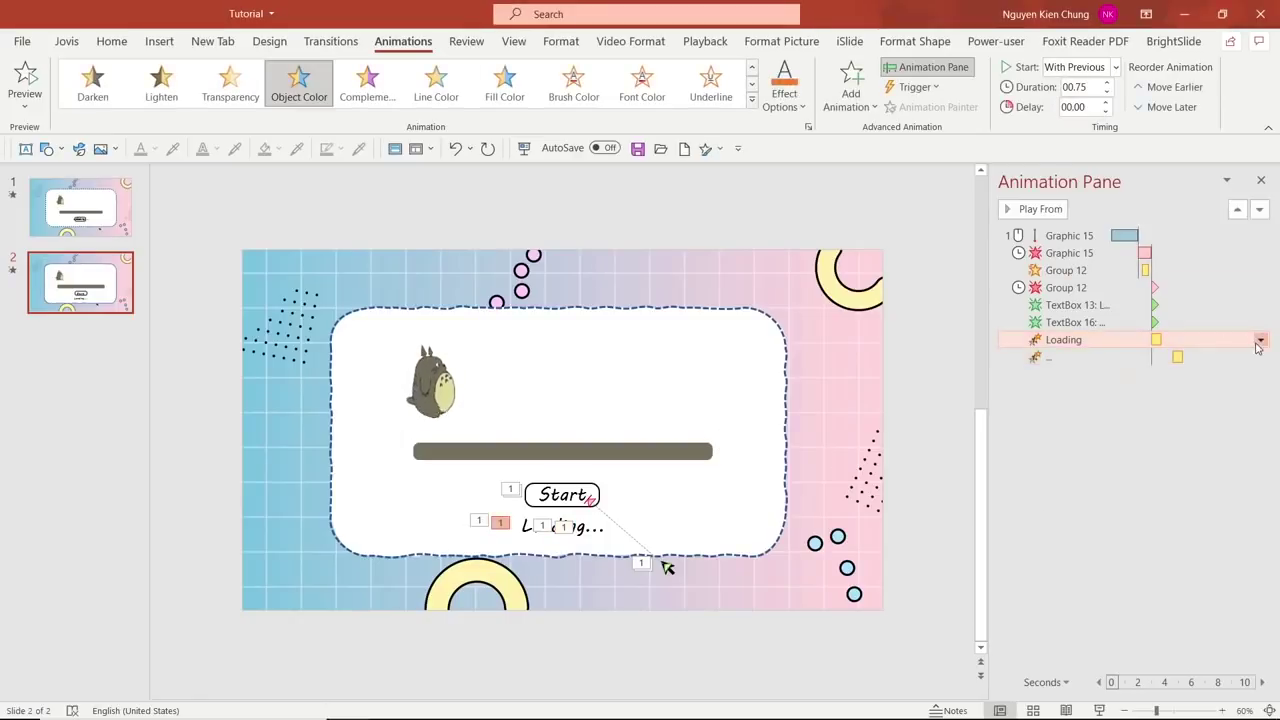
Step: Set the Loading Object Color effect to animate text by letter with a longer letter delay
{"action": "left_click", "coordinate": [1259, 341]}
{"action": "left_click", "coordinate": [1180, 420]}
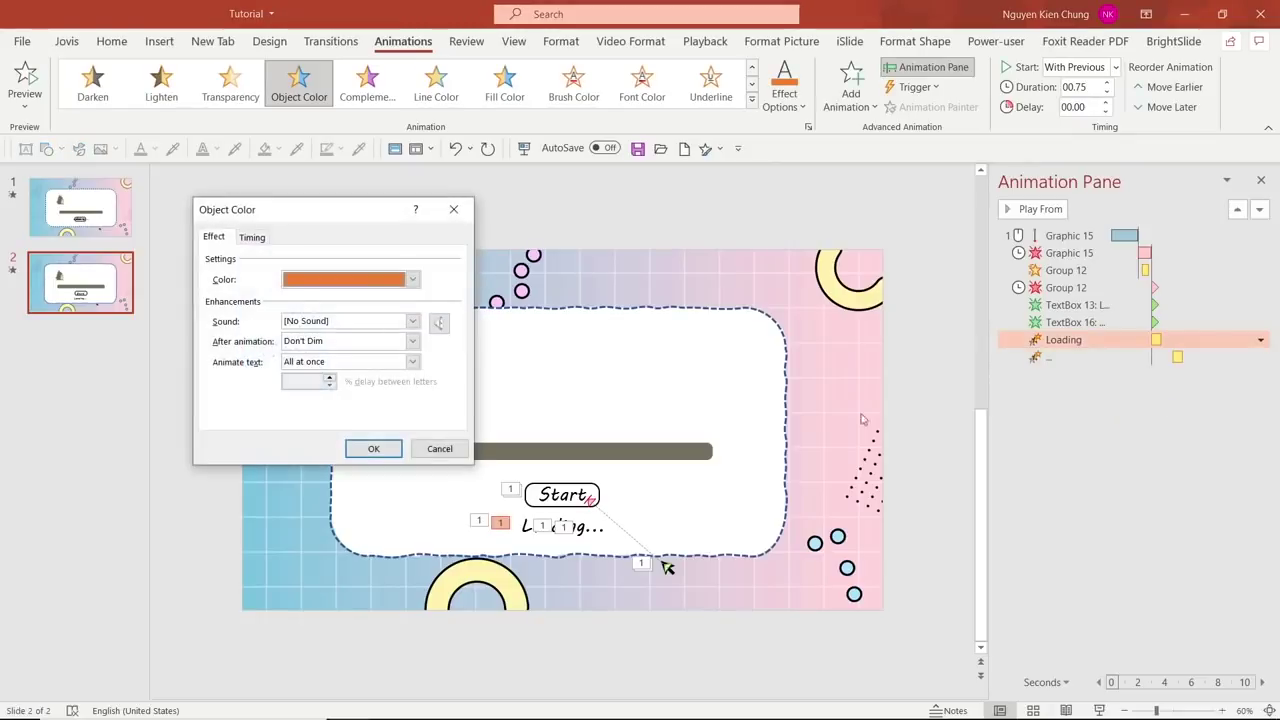
{"action": "left_click", "coordinate": [330, 364]}
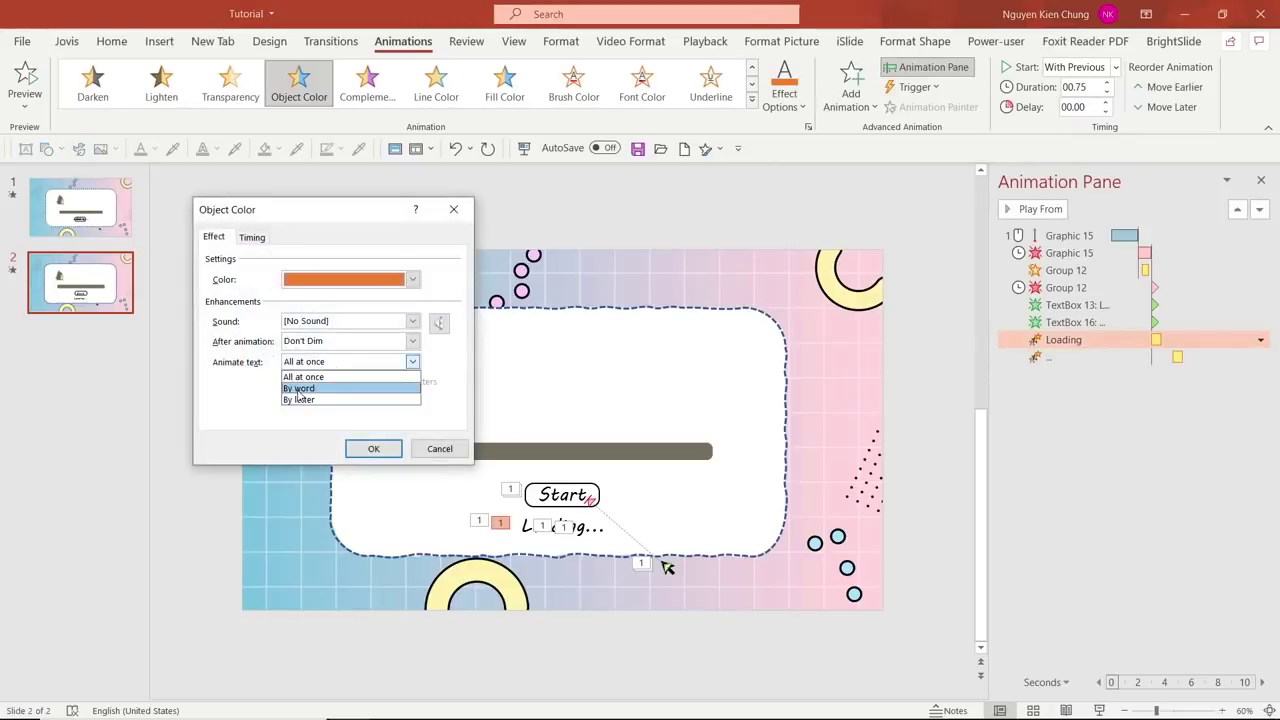
{"action": "left_click", "coordinate": [298, 399]}
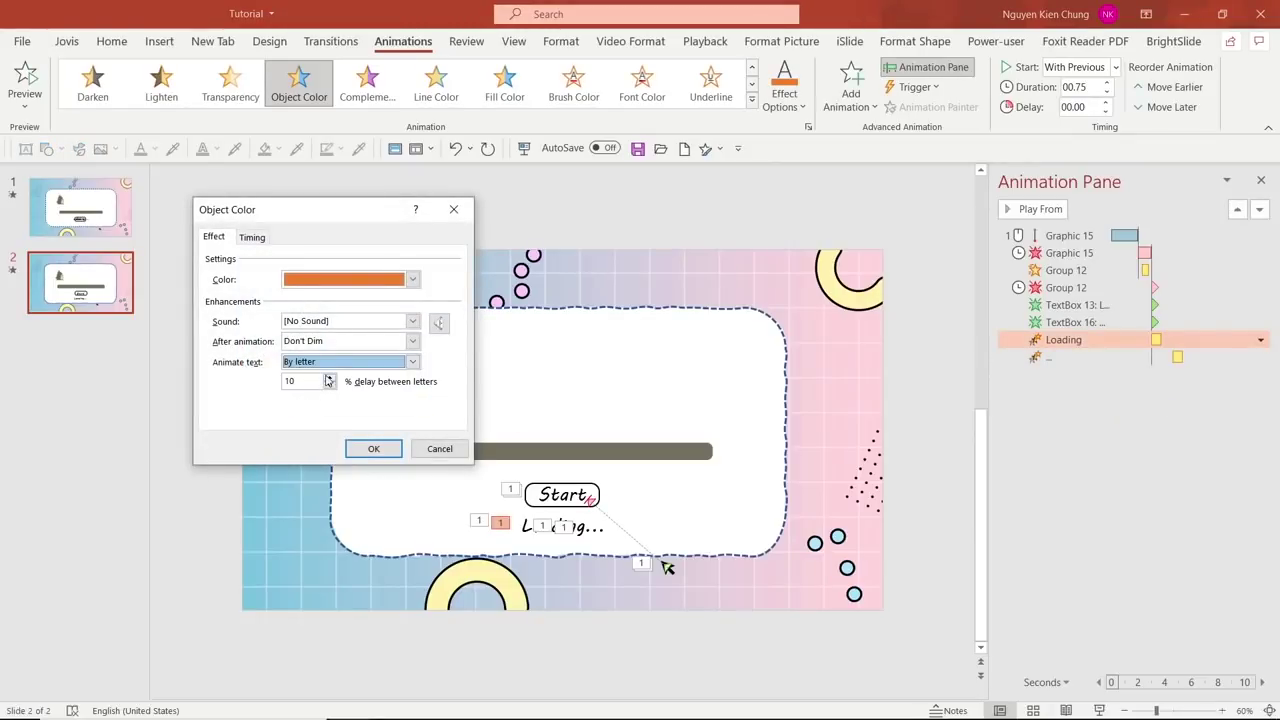
{"action": "left_click", "coordinate": [329, 377]}
{"action": "left_click", "coordinate": [329, 377]}
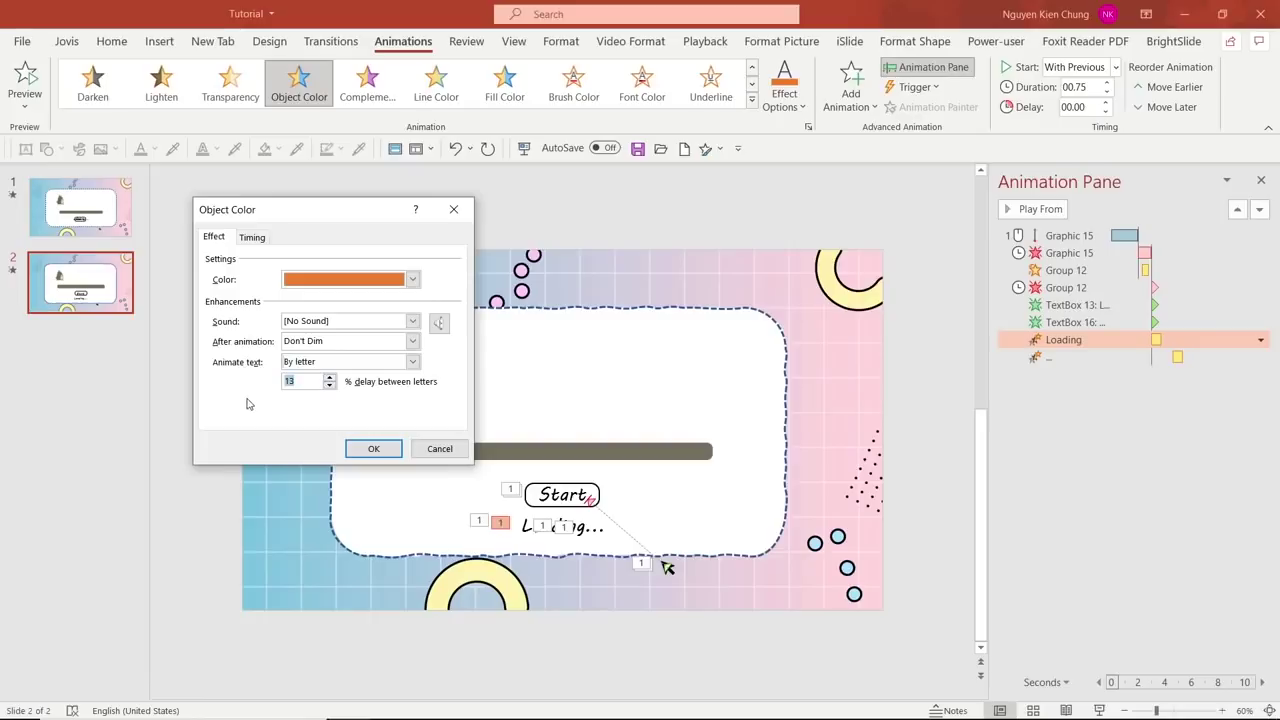
{"action": "left_click", "coordinate": [371, 449]}
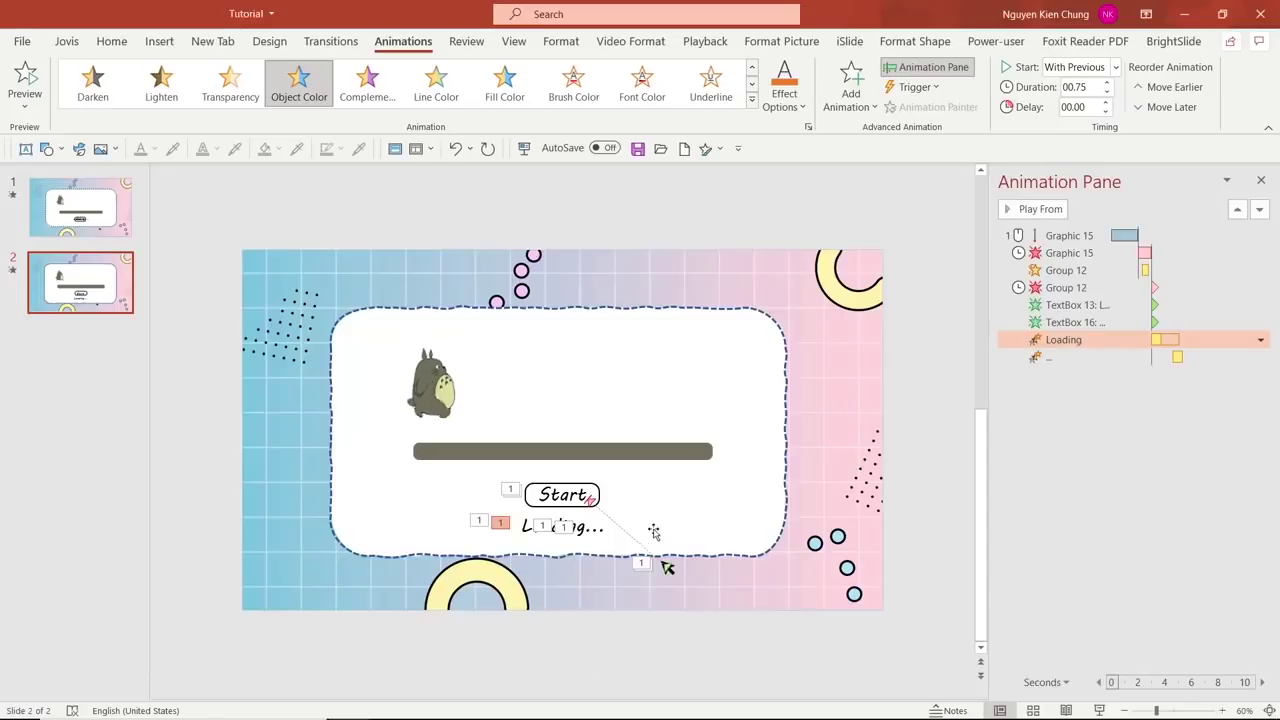
Step: Set the dots' Object Color effect to animate by word with 30% delay between words
{"action": "left_click", "coordinate": [1088, 357]}
{"action": "left_click", "coordinate": [1260, 358]}
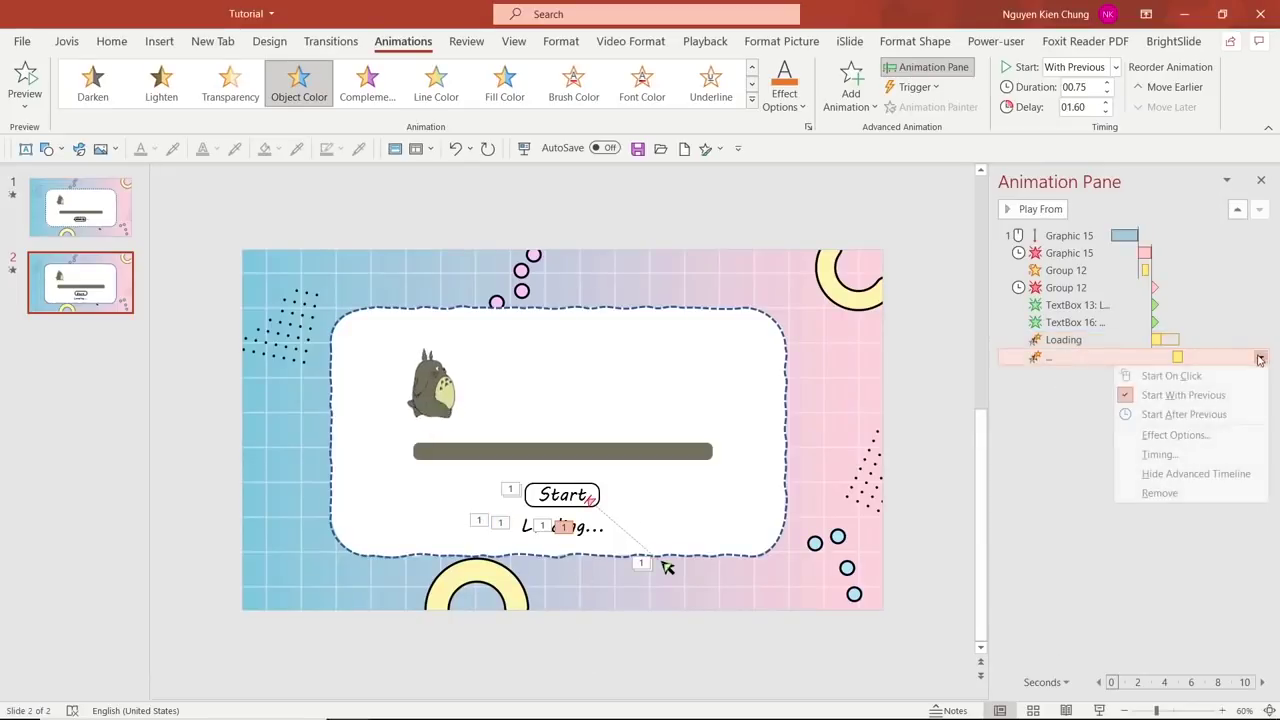
{"action": "left_click", "coordinate": [1172, 435]}
{"action": "left_click", "coordinate": [360, 363]}
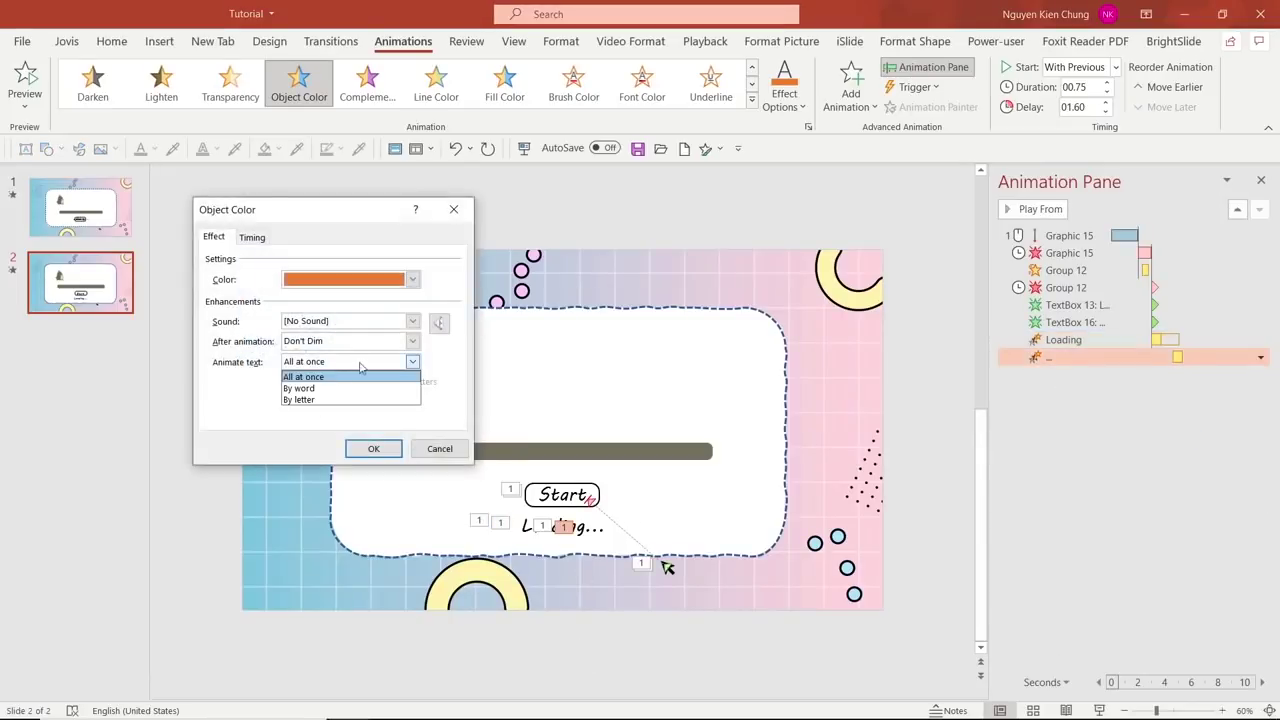
{"action": "left_click", "coordinate": [305, 388]}
{"action": "left_click", "coordinate": [310, 383]}
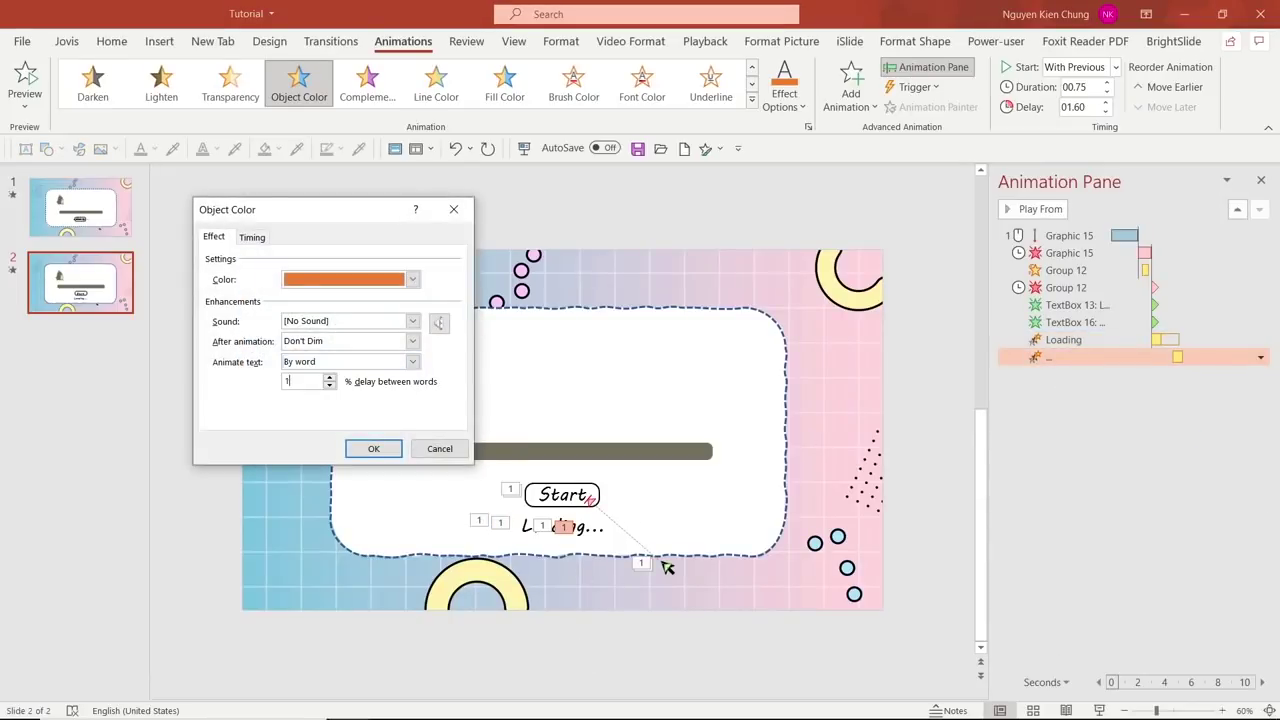
{"action": "left_click", "coordinate": [374, 449]}
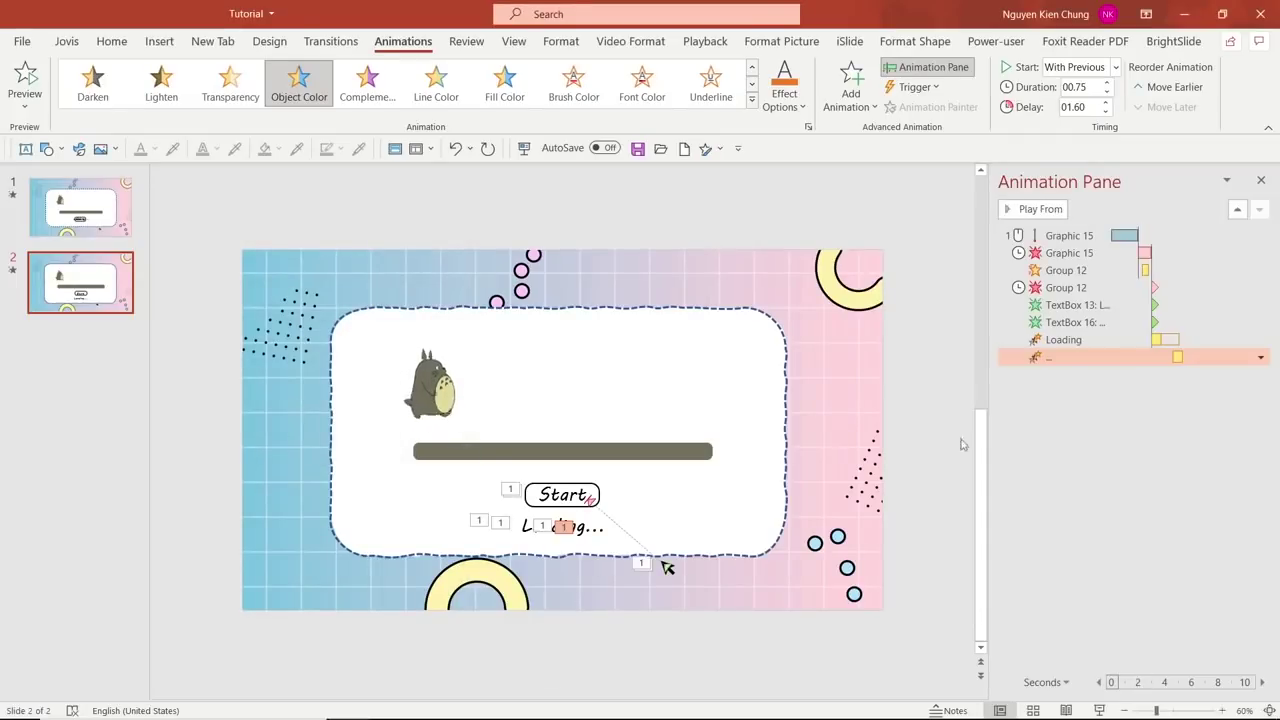
Step: Verify the dots' timing: With Previous, 1.6 s delay, 0.75 s duration
{"action": "left_click", "coordinate": [1255, 340]}
{"action": "left_click", "coordinate": [1216, 356]}
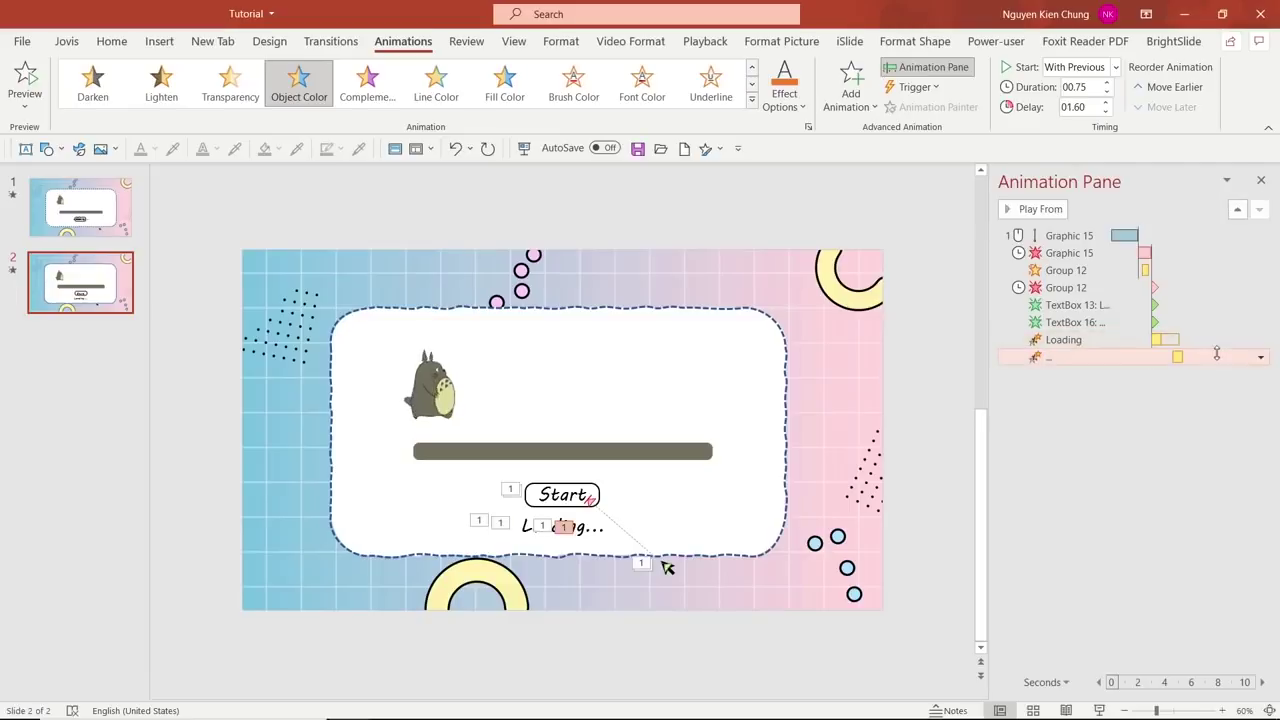
{"action": "left_click", "coordinate": [1165, 435]}
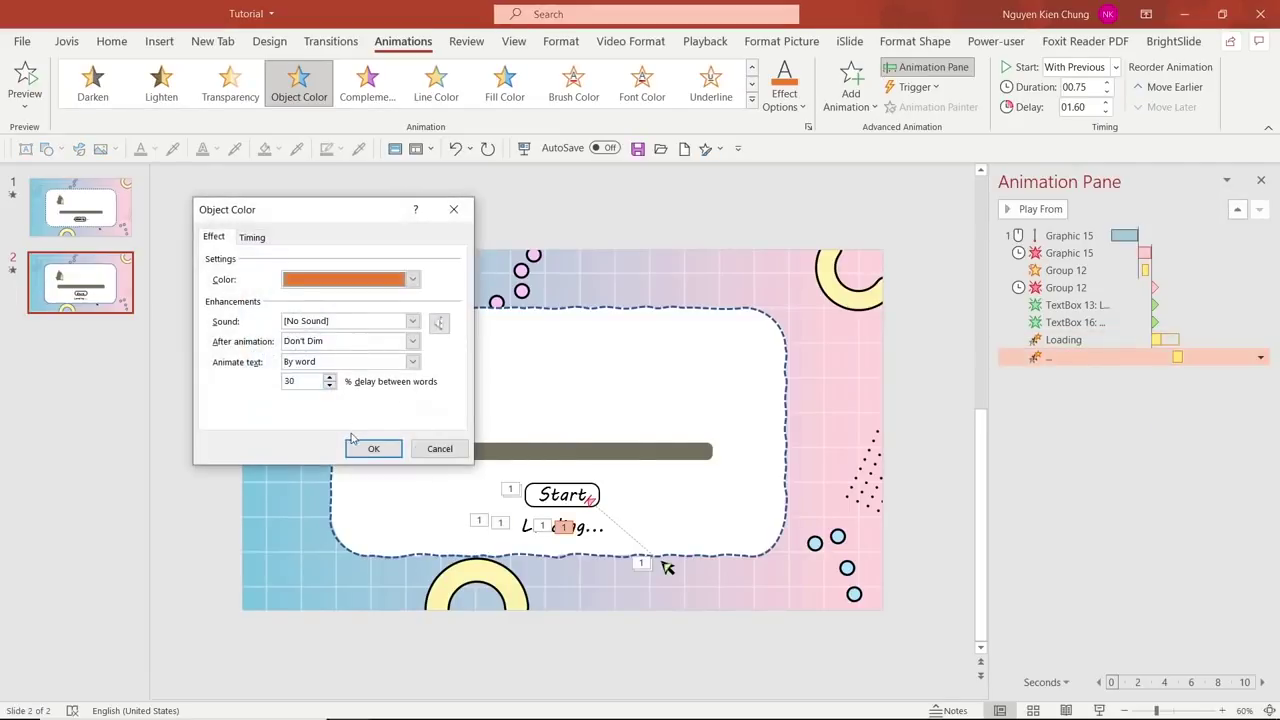
{"action": "left_click", "coordinate": [253, 239]}
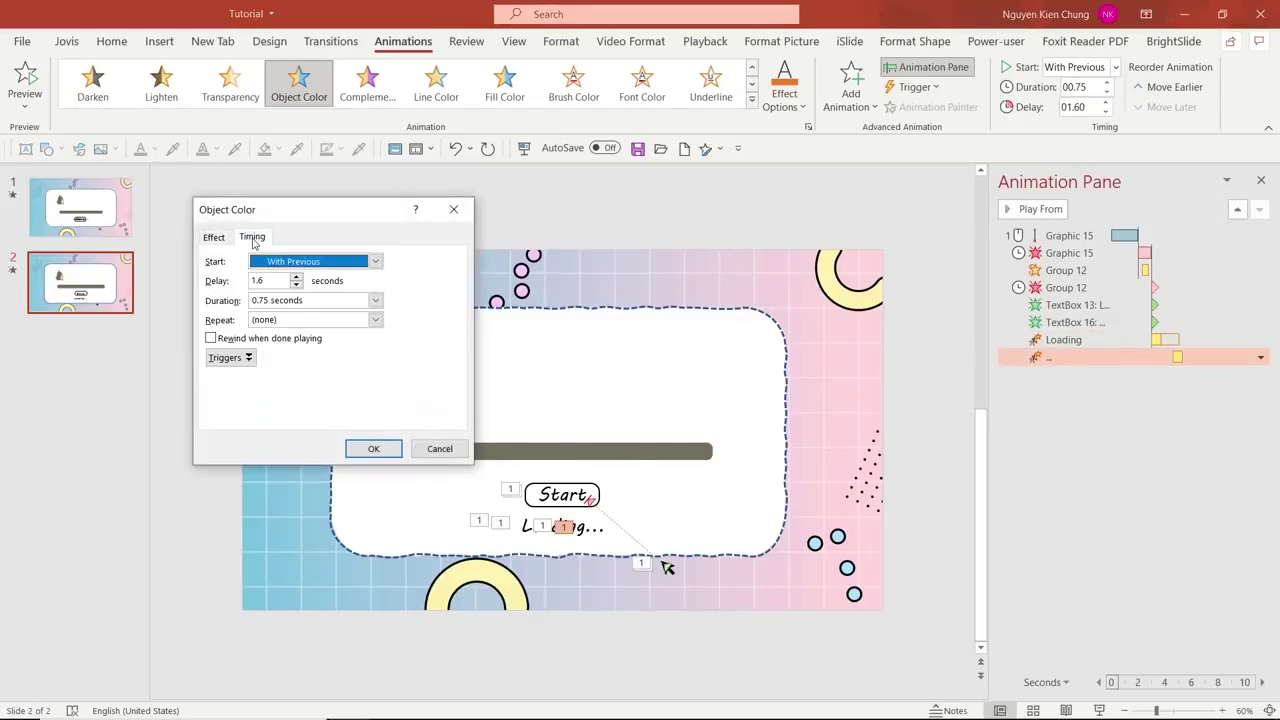
{"action": "left_click", "coordinate": [370, 449]}
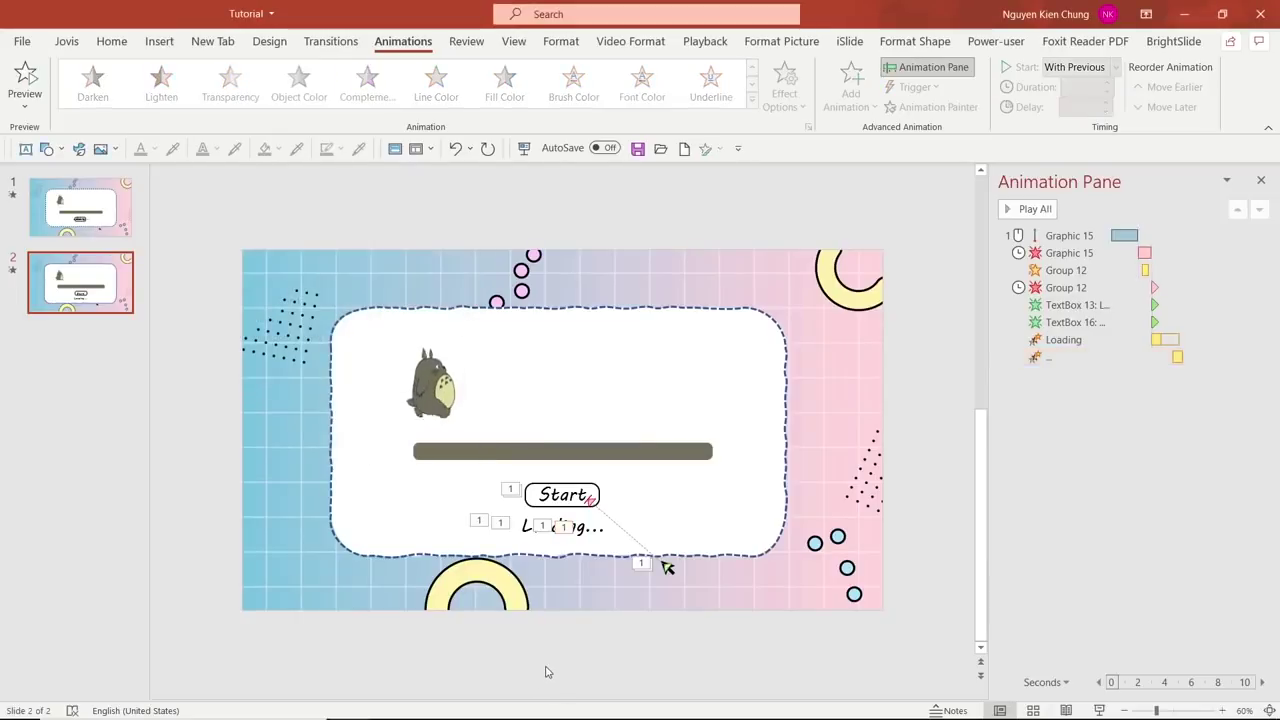
{"action": "left_click", "coordinate": [602, 532]}
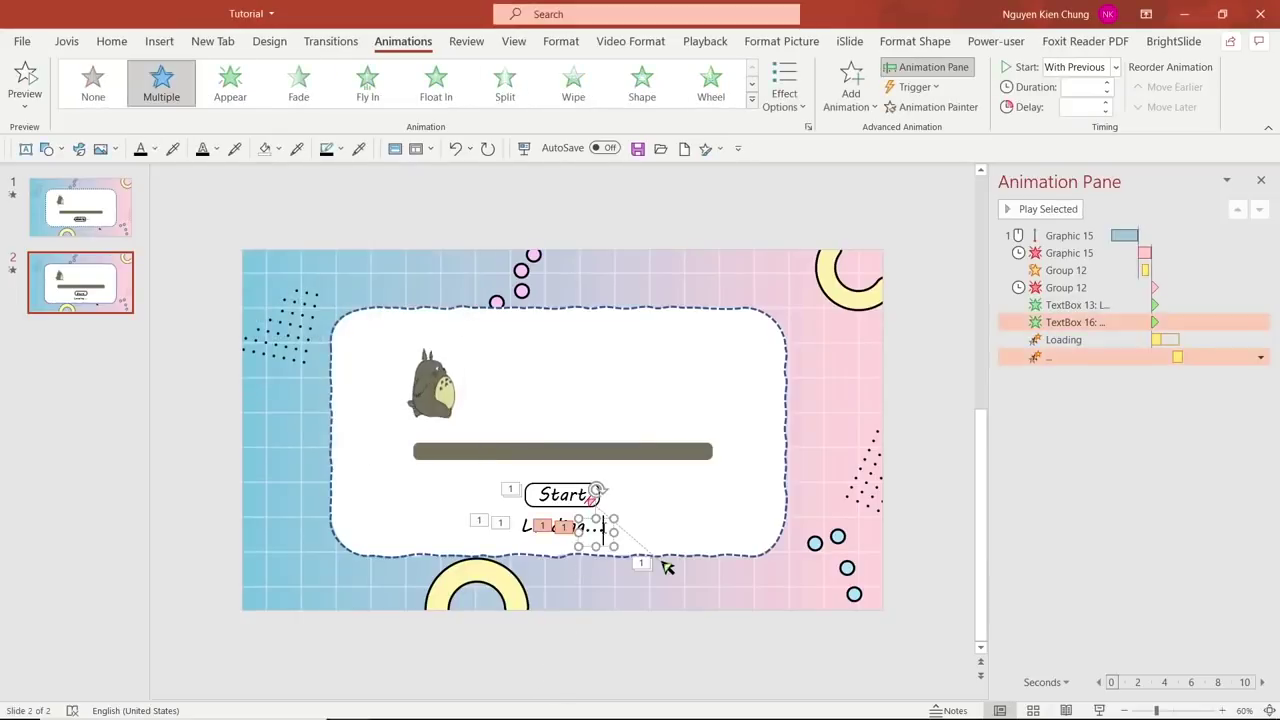
Step: Preview the ellipsis text's animations, then deselect the text box
{"action": "left_click", "coordinate": [28, 78]}
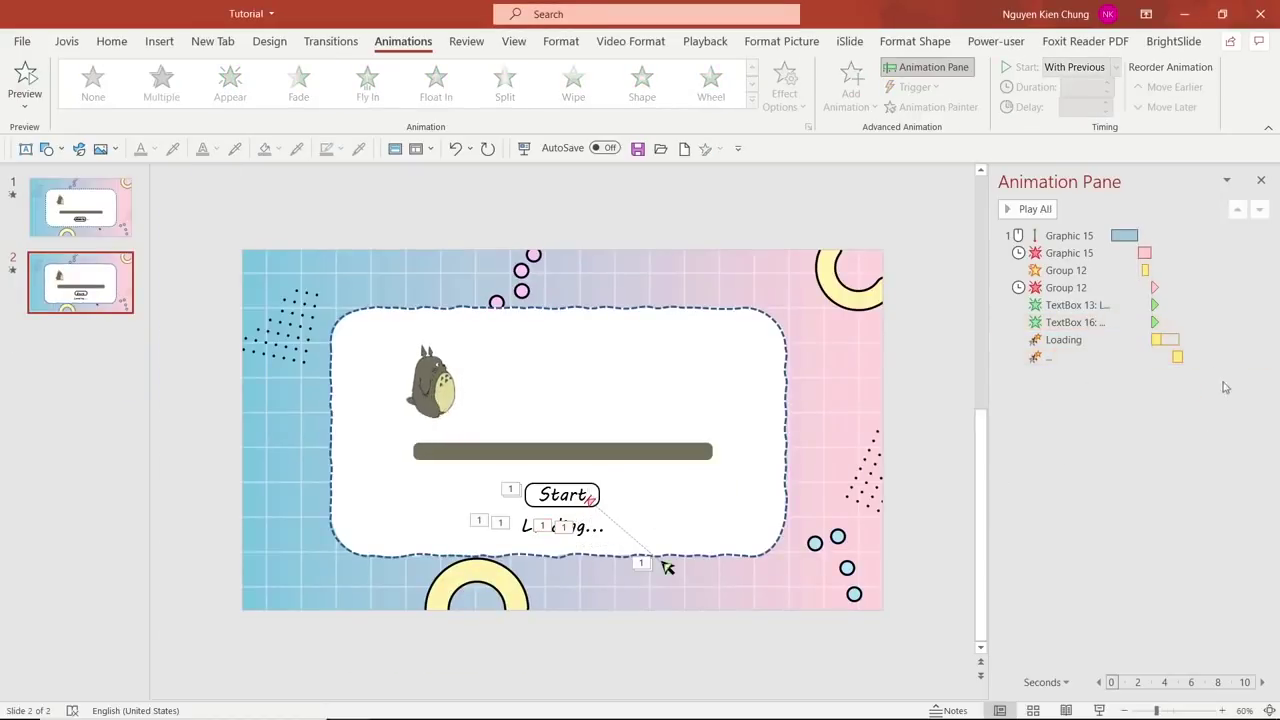
{"action": "left_click", "coordinate": [1251, 357]}
{"action": "left_click", "coordinate": [1262, 357]}
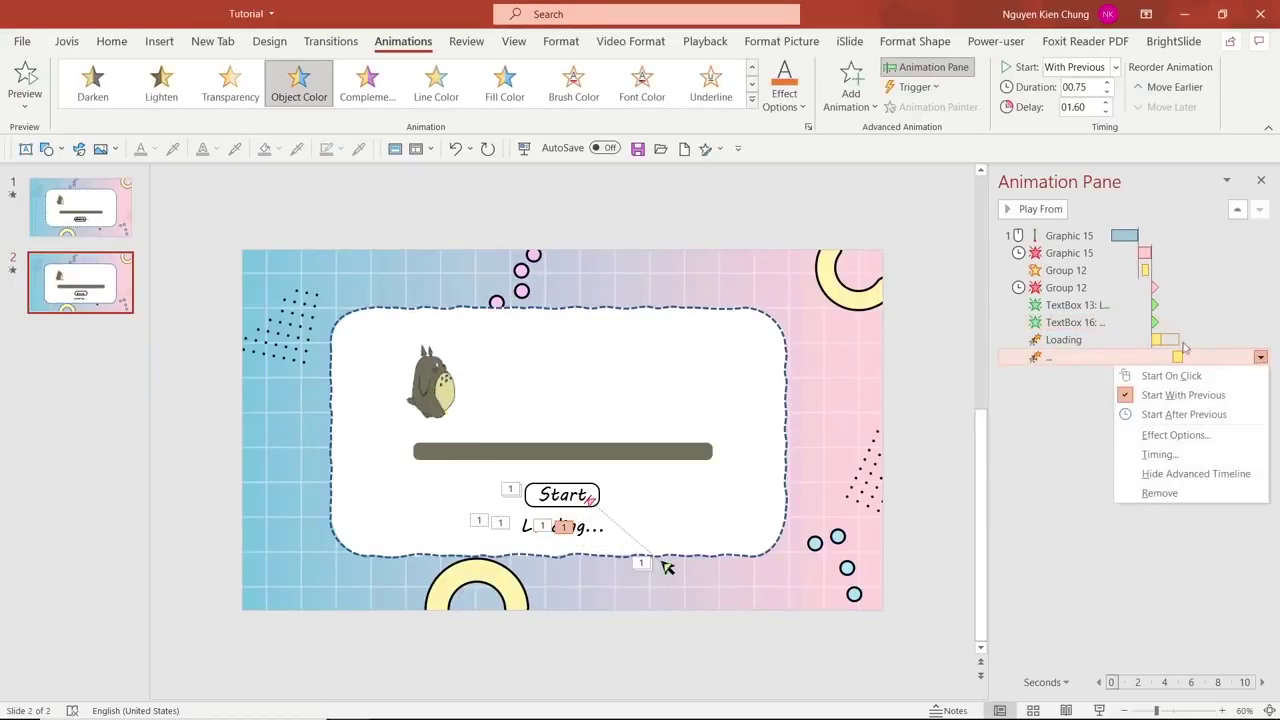
{"action": "left_click", "coordinate": [597, 533]}
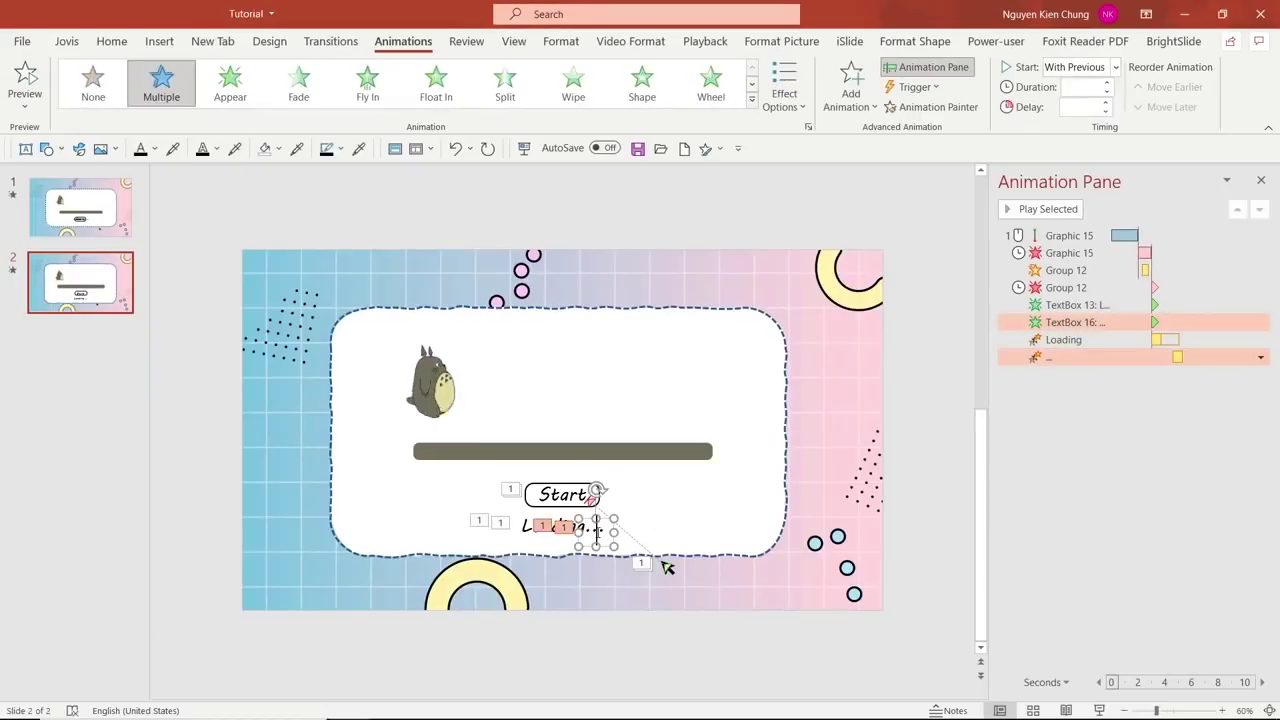
{"action": "left_click", "coordinate": [691, 657]}
Step: Draw a small rectangle on the pasteboard above the slide's top-left corner
{"action": "left_click", "coordinate": [61, 148]}
{"action": "left_click", "coordinate": [103, 195]}
{"action": "left_click_drag", "start_coordinate": [177, 194], "coordinate": [216, 228]}
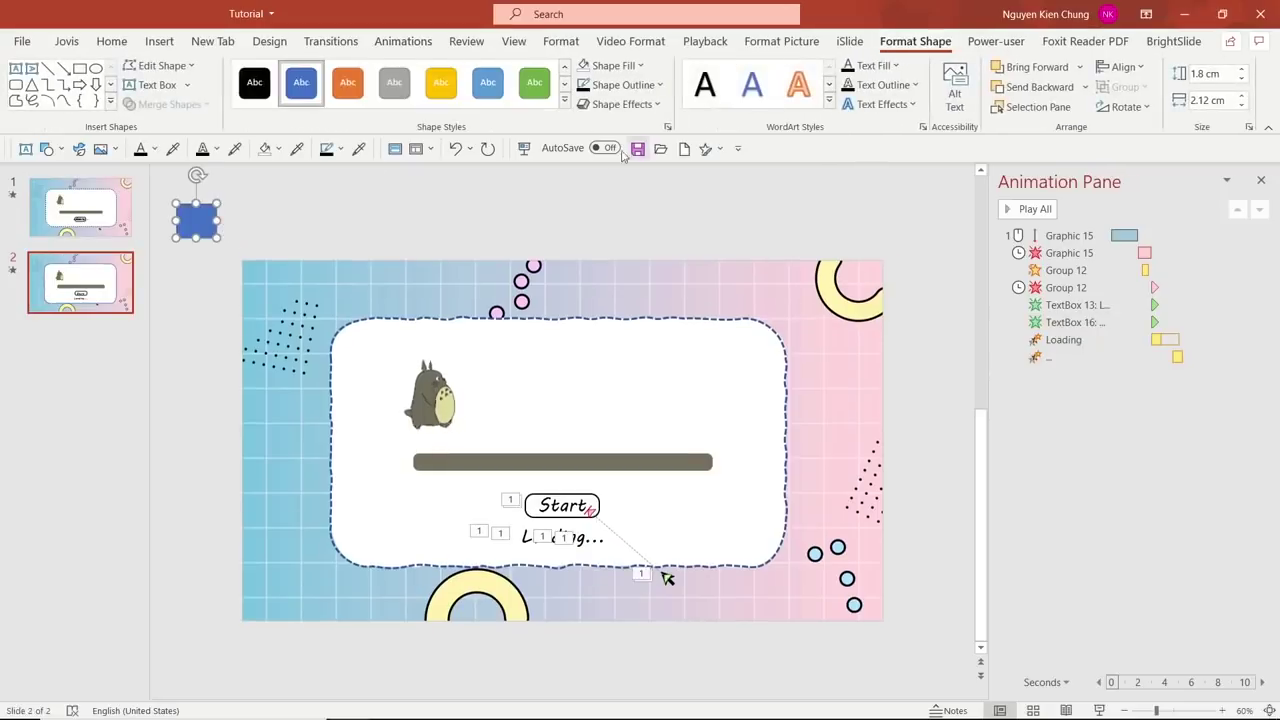
Step: Fill the rectangle with the slide background's light blue using the Eyedropper
{"action": "left_click", "coordinate": [621, 66]}
{"action": "left_click", "coordinate": [620, 343]}
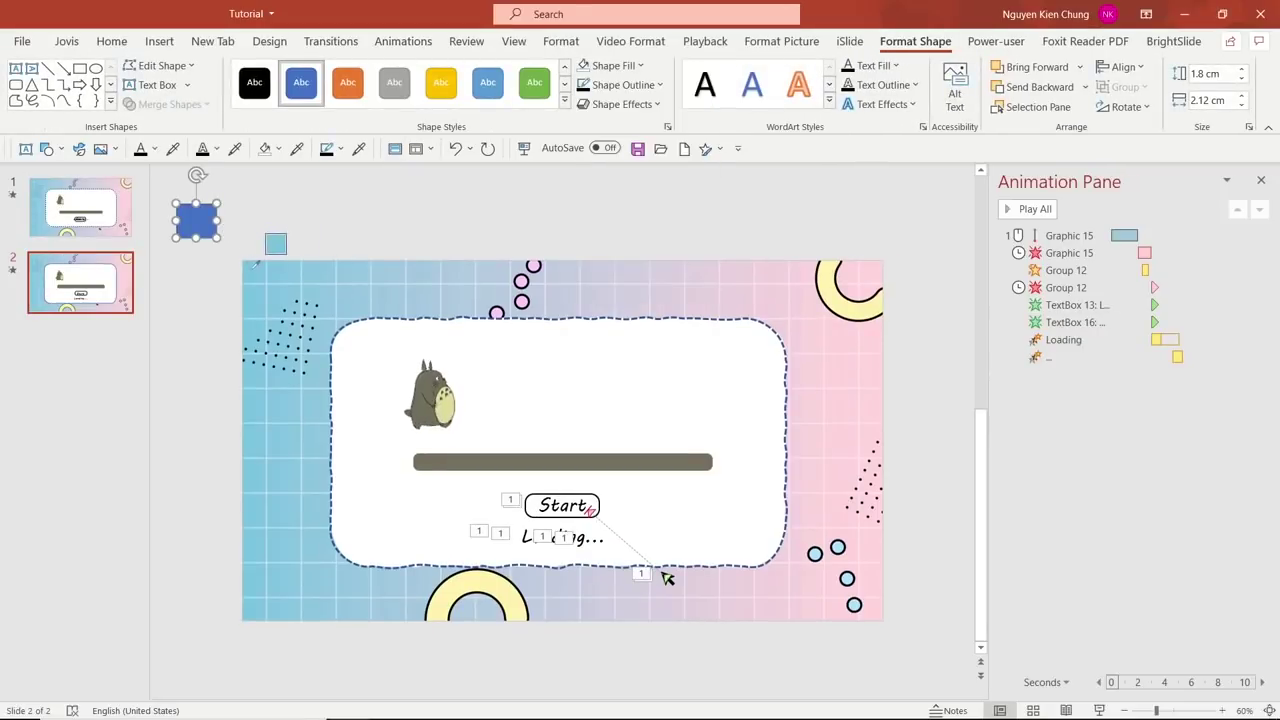
{"action": "left_click", "coordinate": [256, 264]}
{"action": "left_click", "coordinate": [268, 230]}
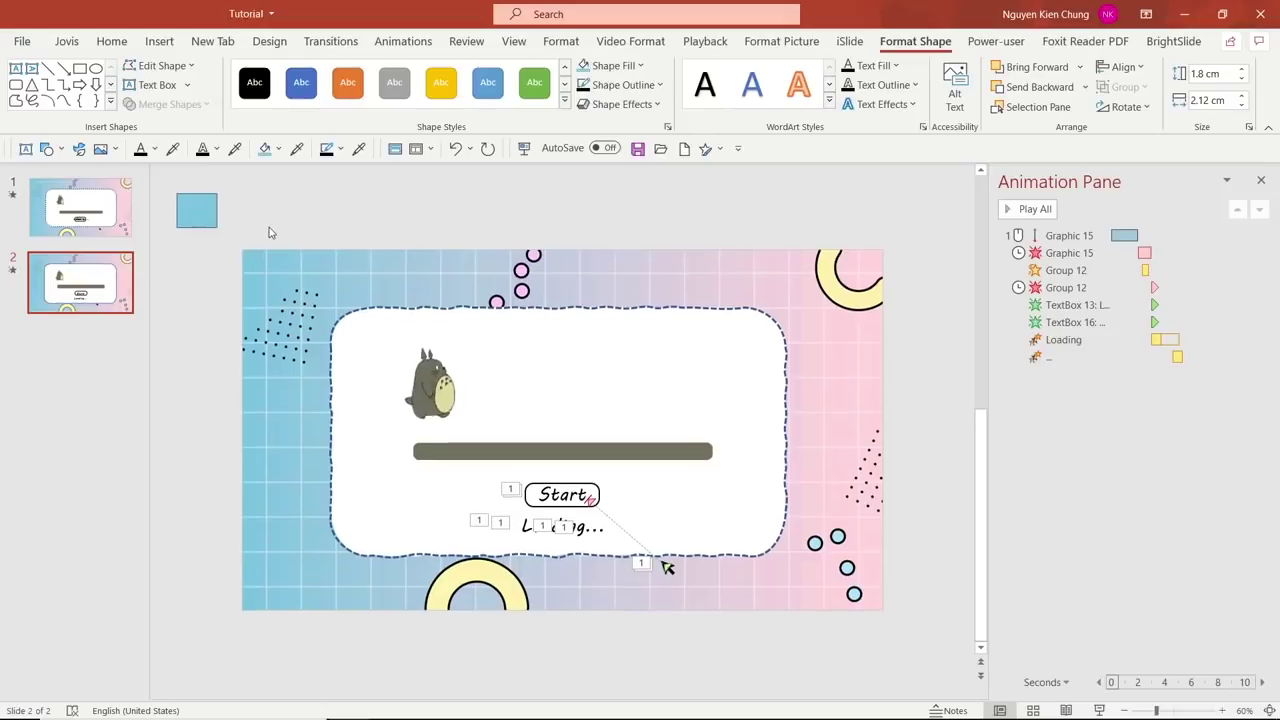
{"action": "left_click", "coordinate": [205, 216]}
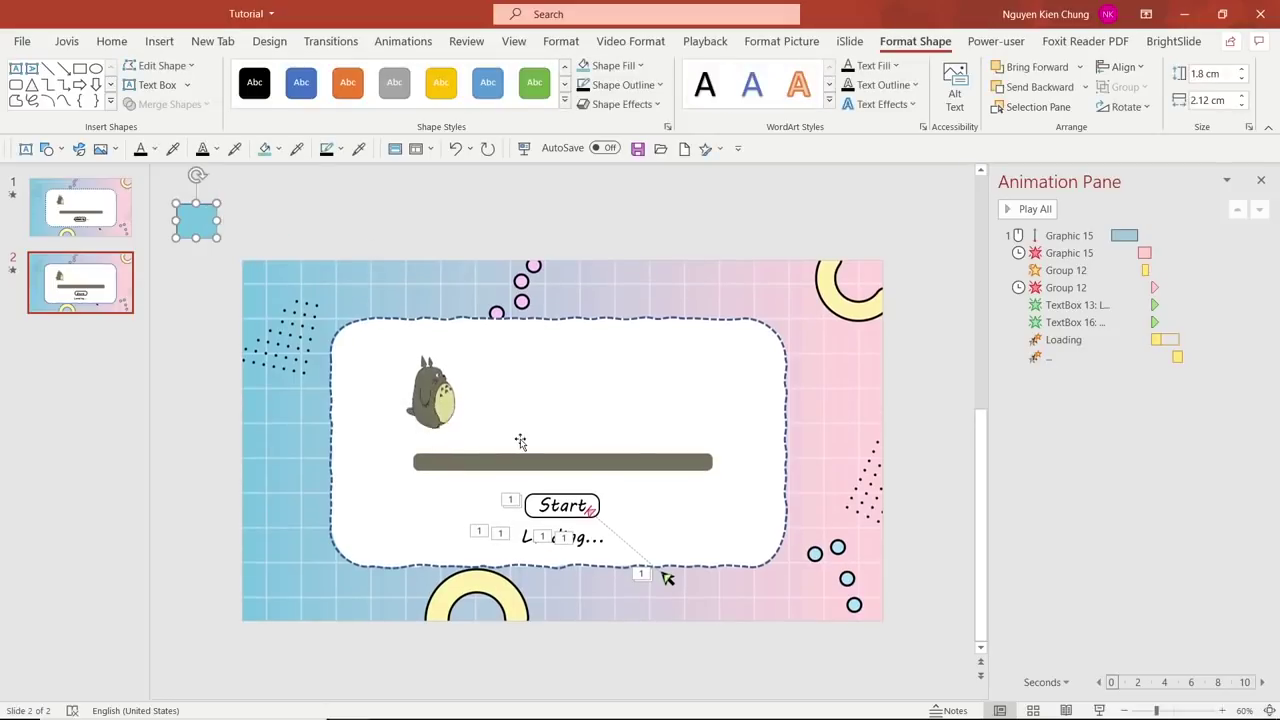
Step: Inspect the custom colour values of the Loading Object Color effect without changing them
{"action": "left_click", "coordinate": [1114, 340]}
{"action": "left_click", "coordinate": [1261, 340]}
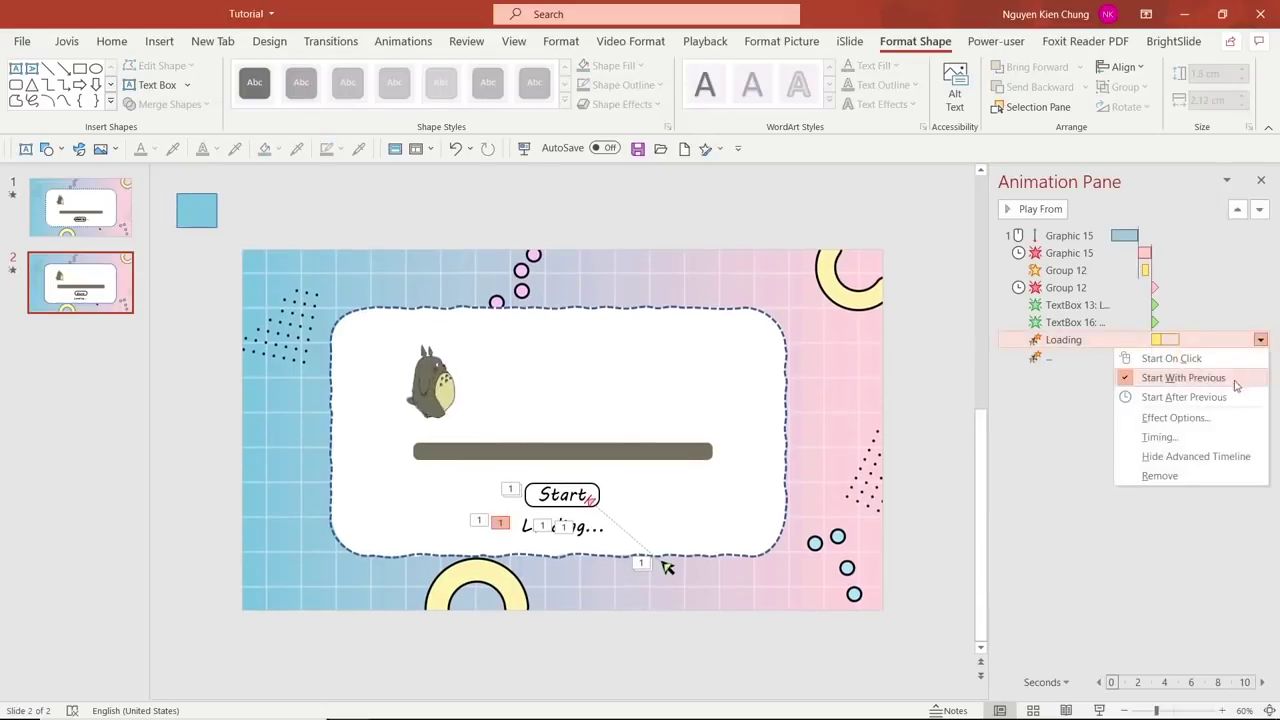
{"action": "left_click", "coordinate": [1190, 415]}
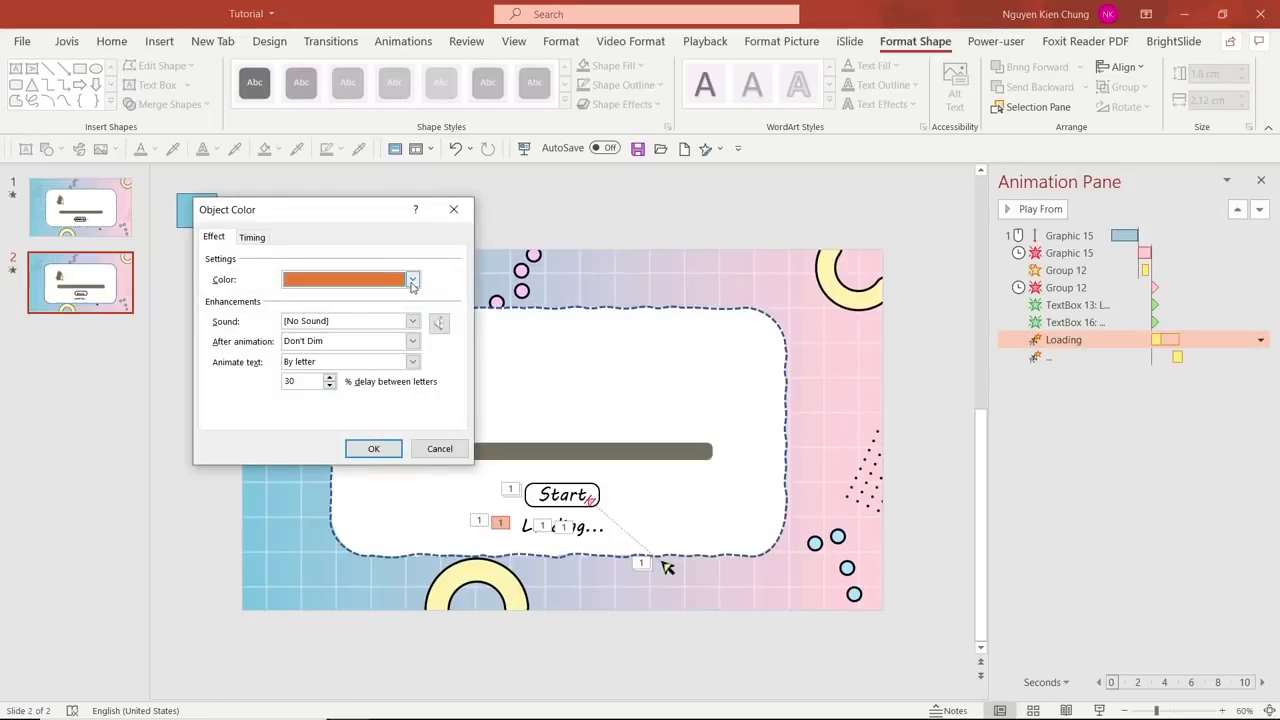
{"action": "left_click", "coordinate": [412, 279]}
{"action": "left_click", "coordinate": [358, 315]}
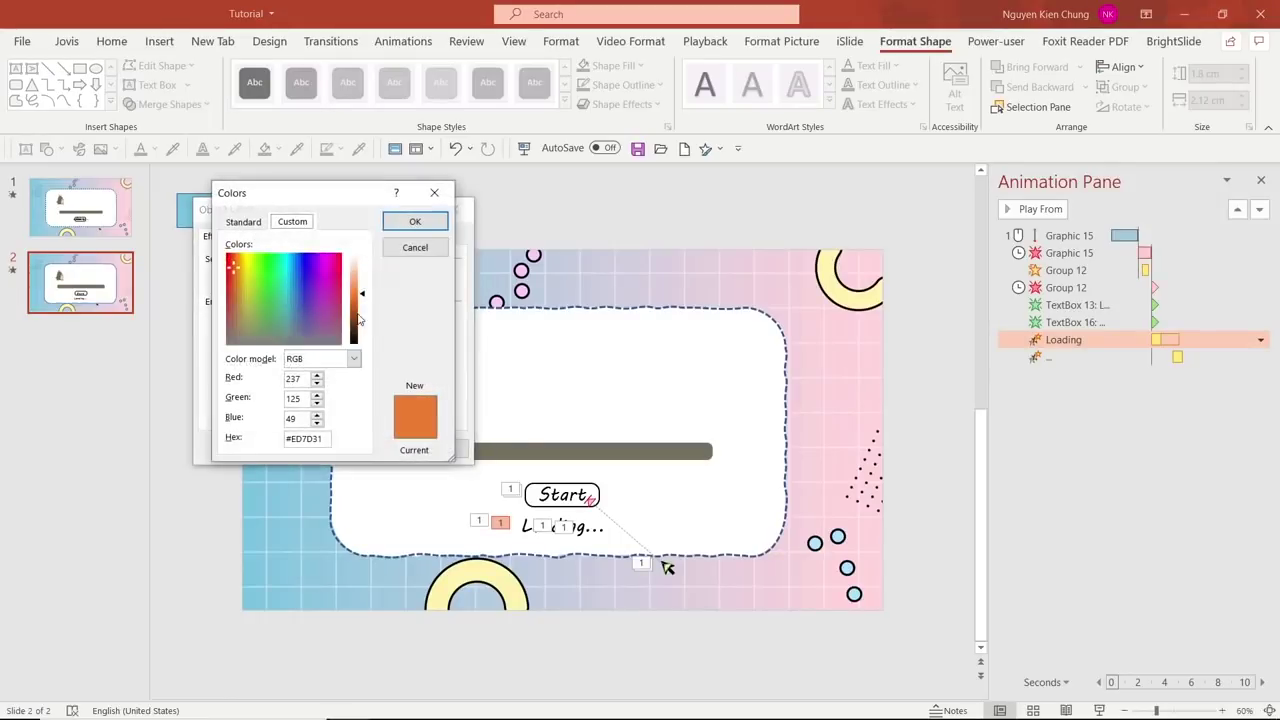
{"action": "left_click", "coordinate": [415, 221]}
{"action": "left_click", "coordinate": [366, 448]}
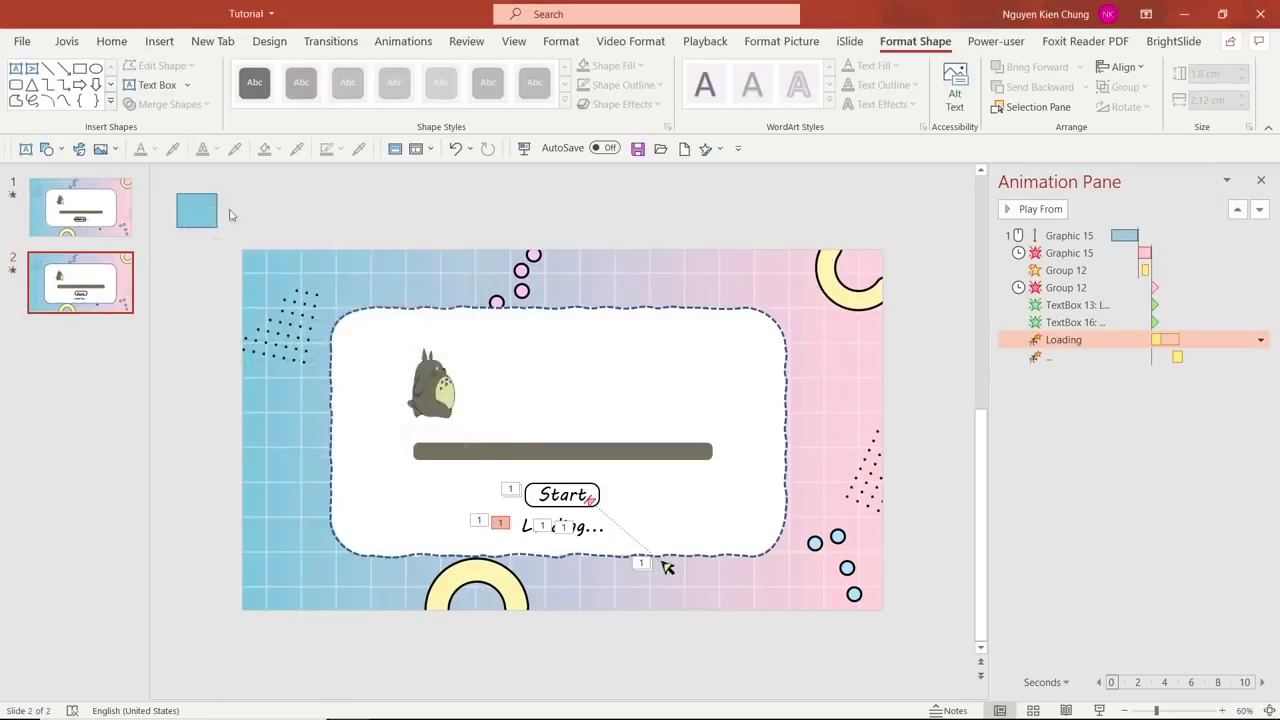
Step: Check the rectangle's fill in Format Shape and copy its hex code #7AC4DF
{"action": "right_click", "coordinate": [196, 207]}
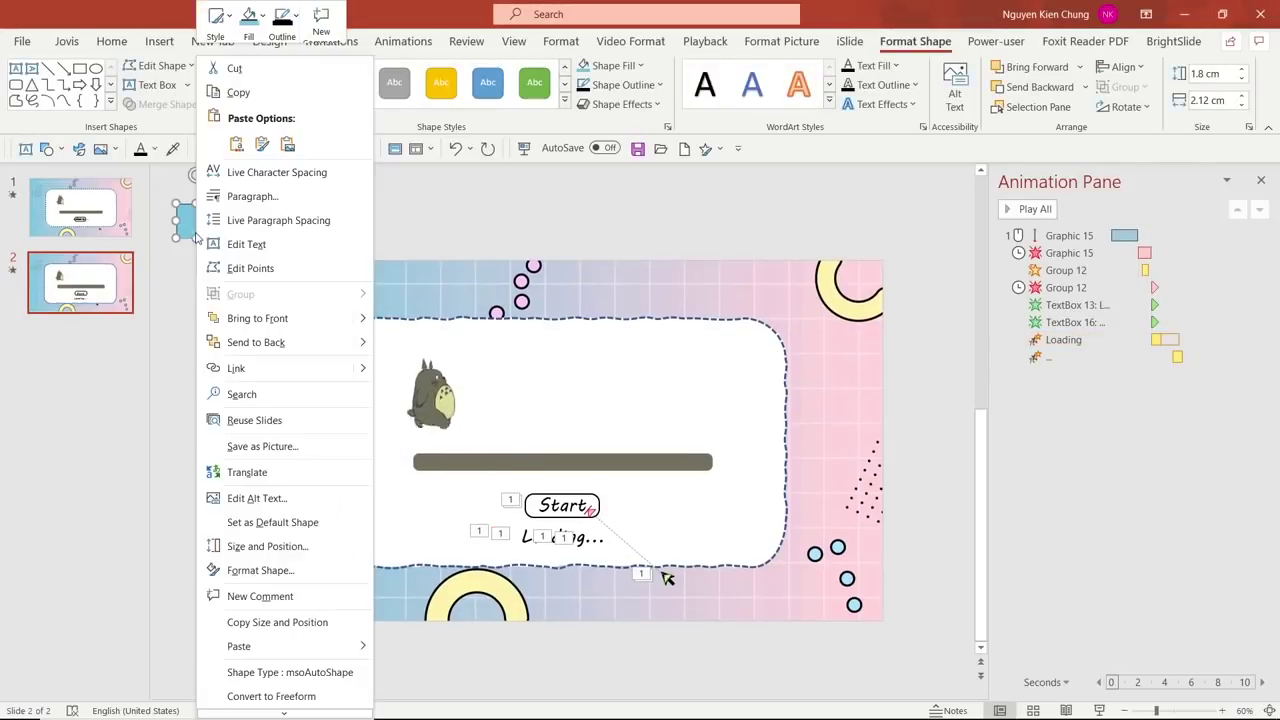
{"action": "left_click", "coordinate": [275, 572]}
{"action": "left_click", "coordinate": [1206, 425]}
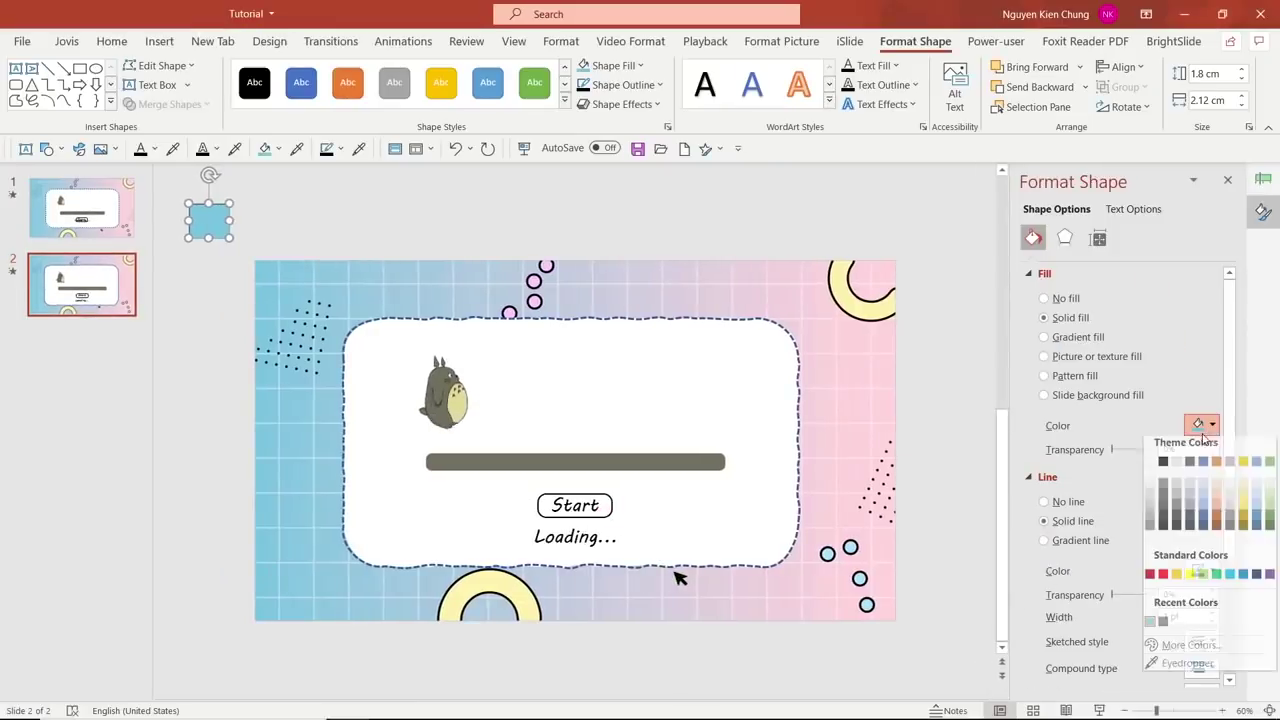
{"action": "left_click", "coordinate": [1163, 661]}
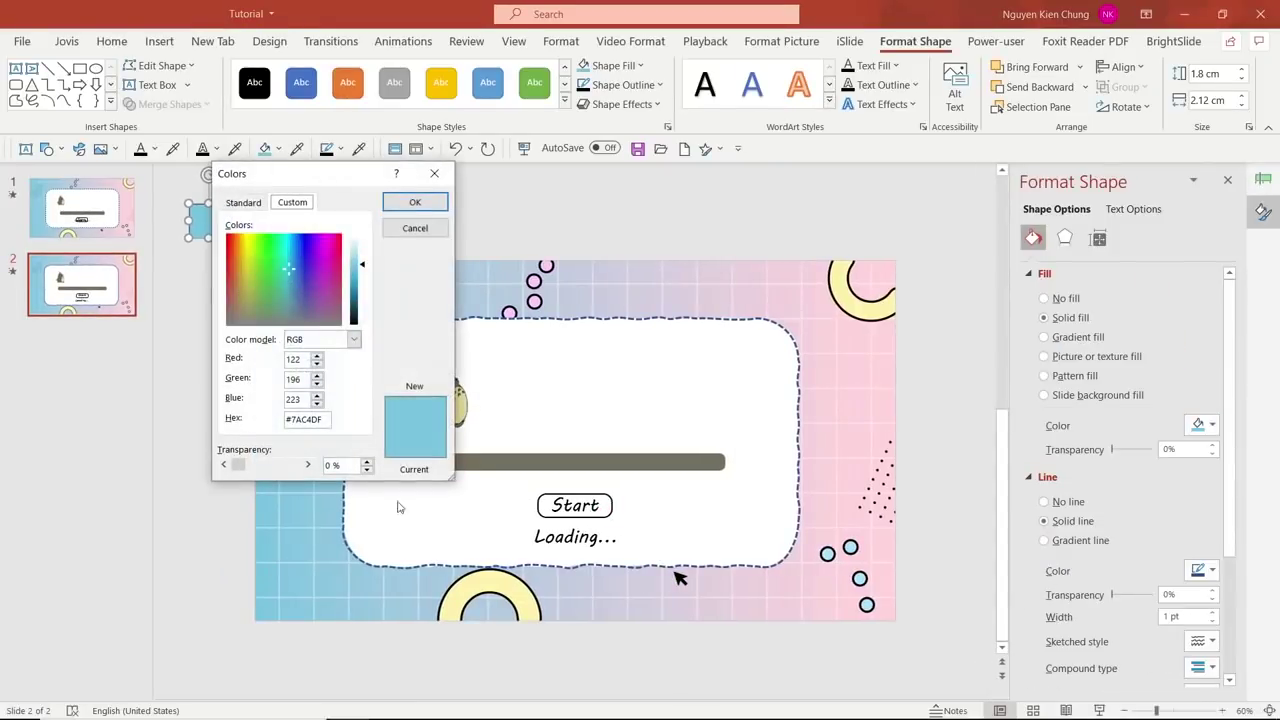
{"action": "left_click_drag", "start_coordinate": [322, 420], "coordinate": [276, 421]}
{"action": "key", "text": "ctrl+c"}
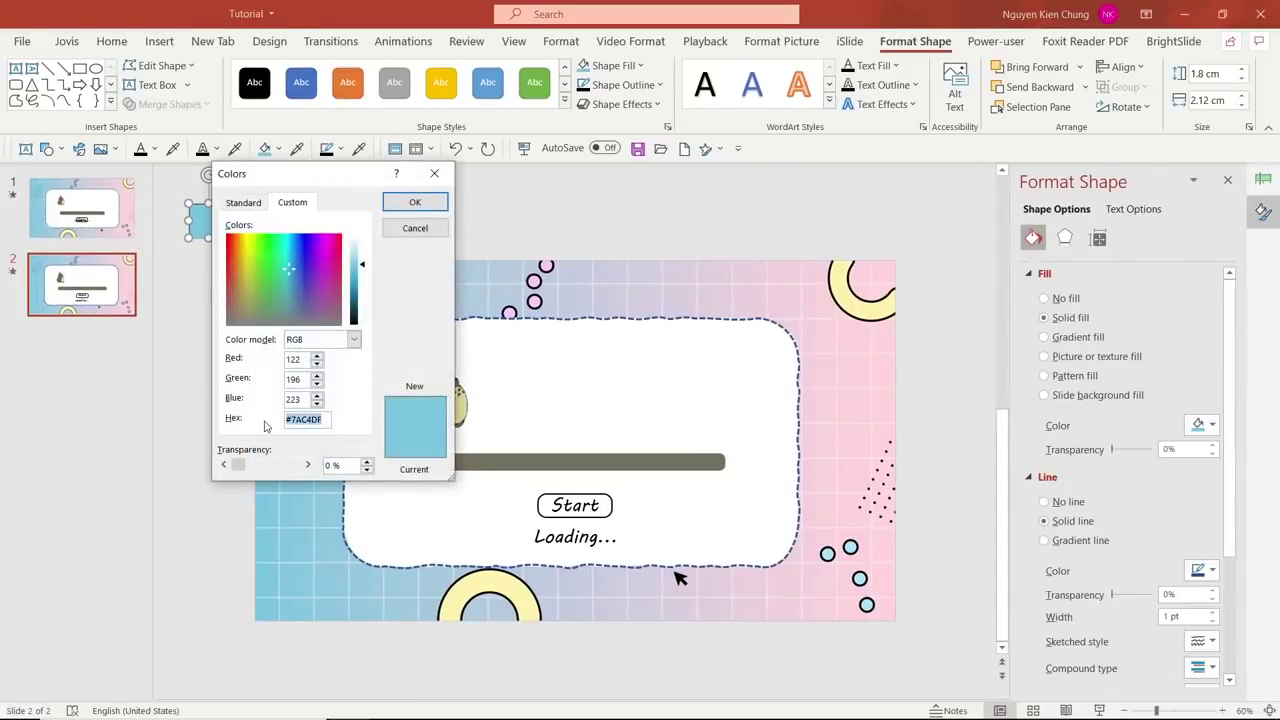
{"action": "left_click", "coordinate": [415, 202]}
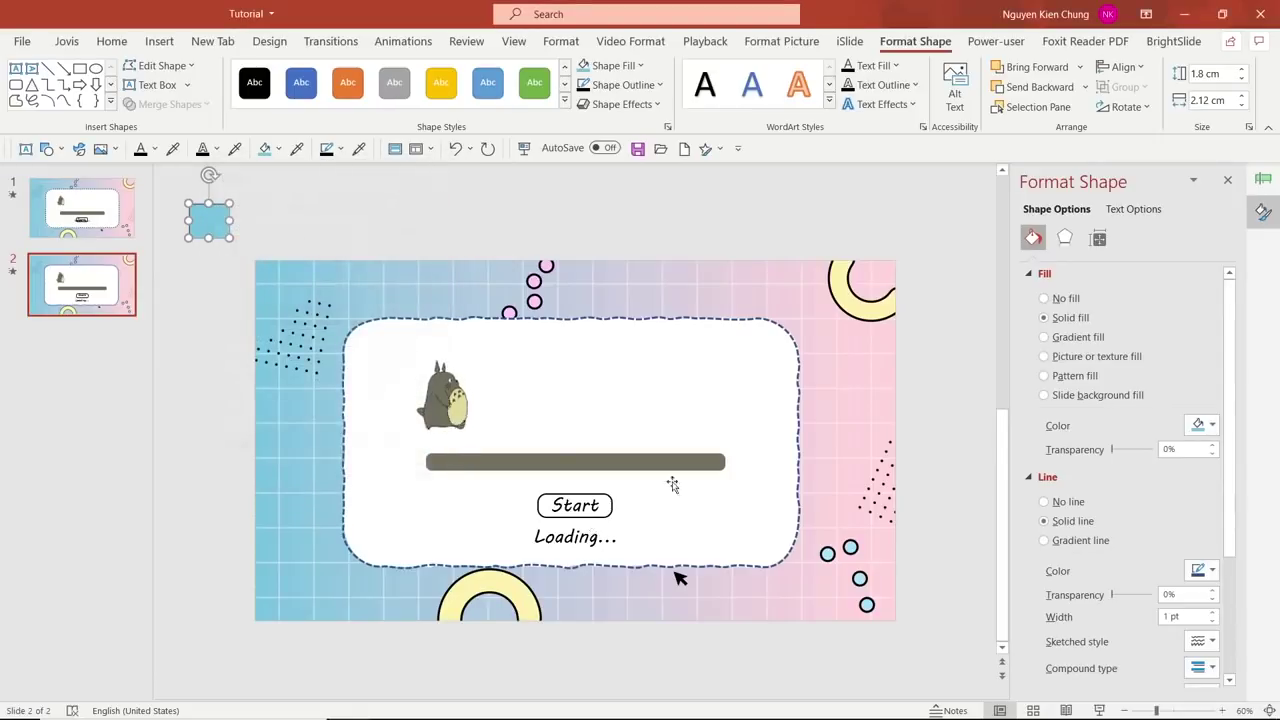
{"action": "left_click", "coordinate": [1263, 179]}
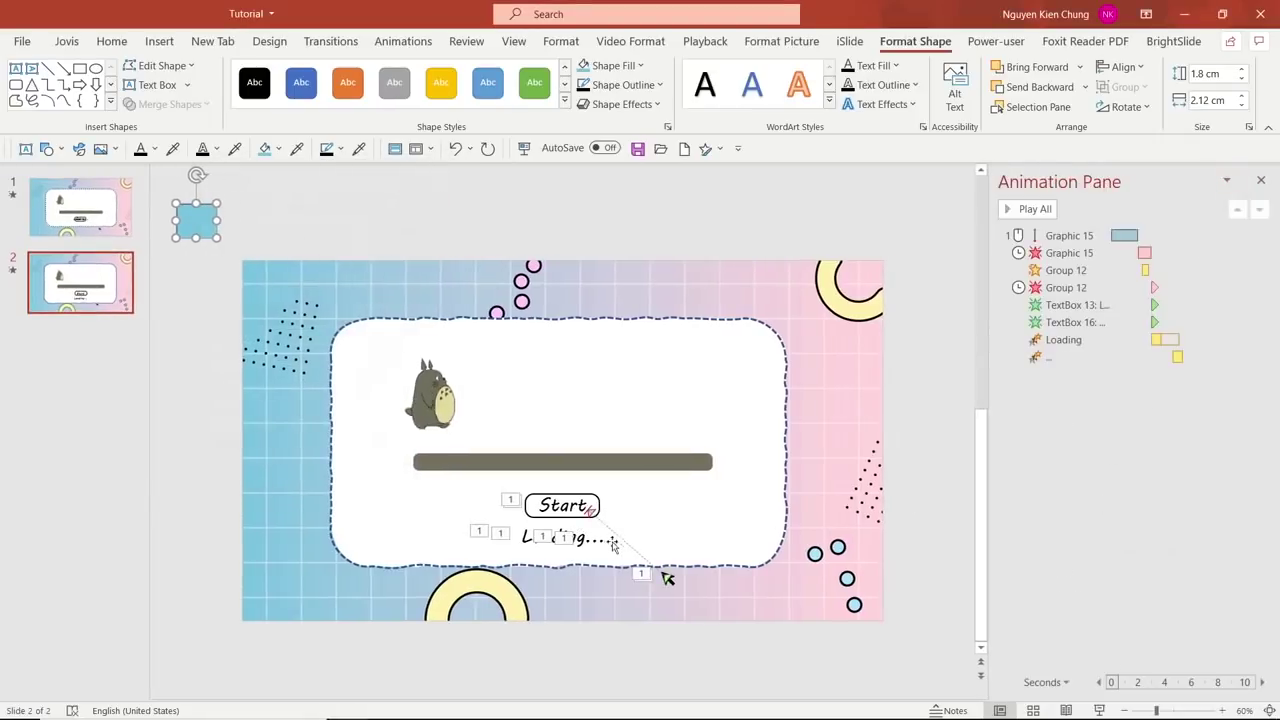
{"action": "left_click", "coordinate": [1108, 340]}
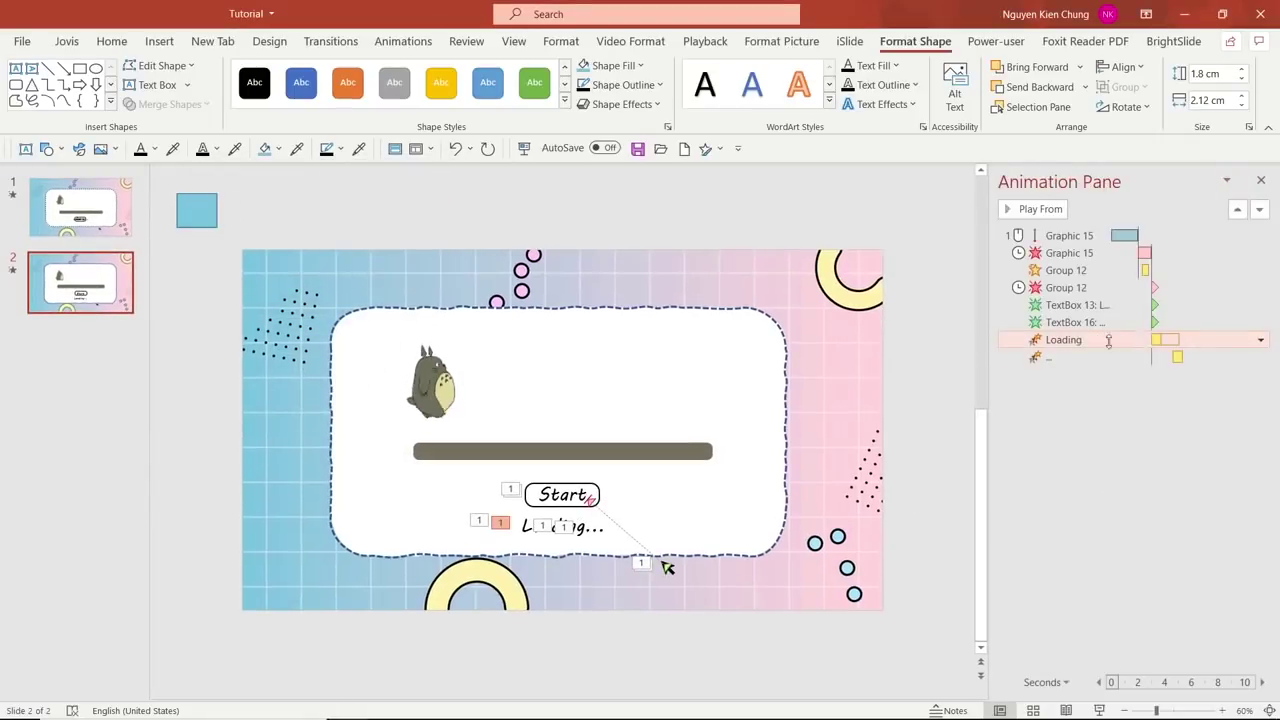
Step: Change the Loading Object Color effect's colour from orange to #7AC4DF
{"action": "left_click", "coordinate": [1260, 340]}
{"action": "left_click", "coordinate": [1170, 414]}
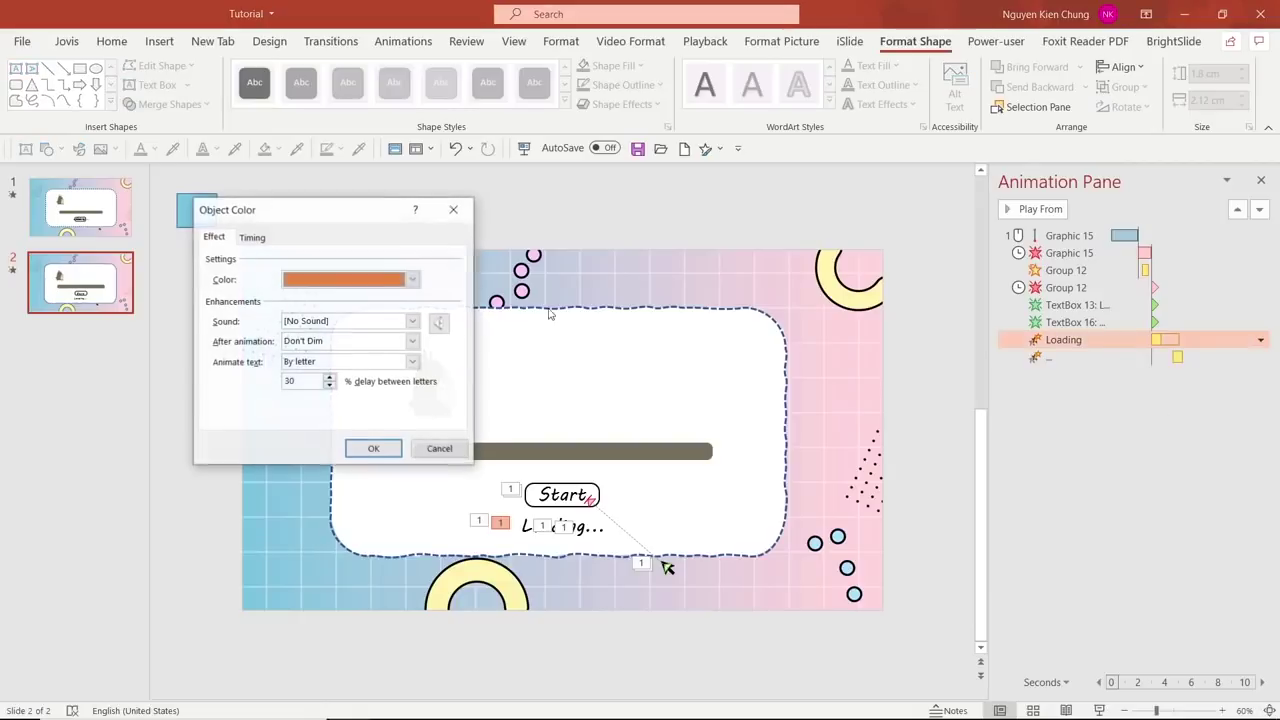
{"action": "left_click", "coordinate": [412, 280]}
{"action": "left_click", "coordinate": [377, 344]}
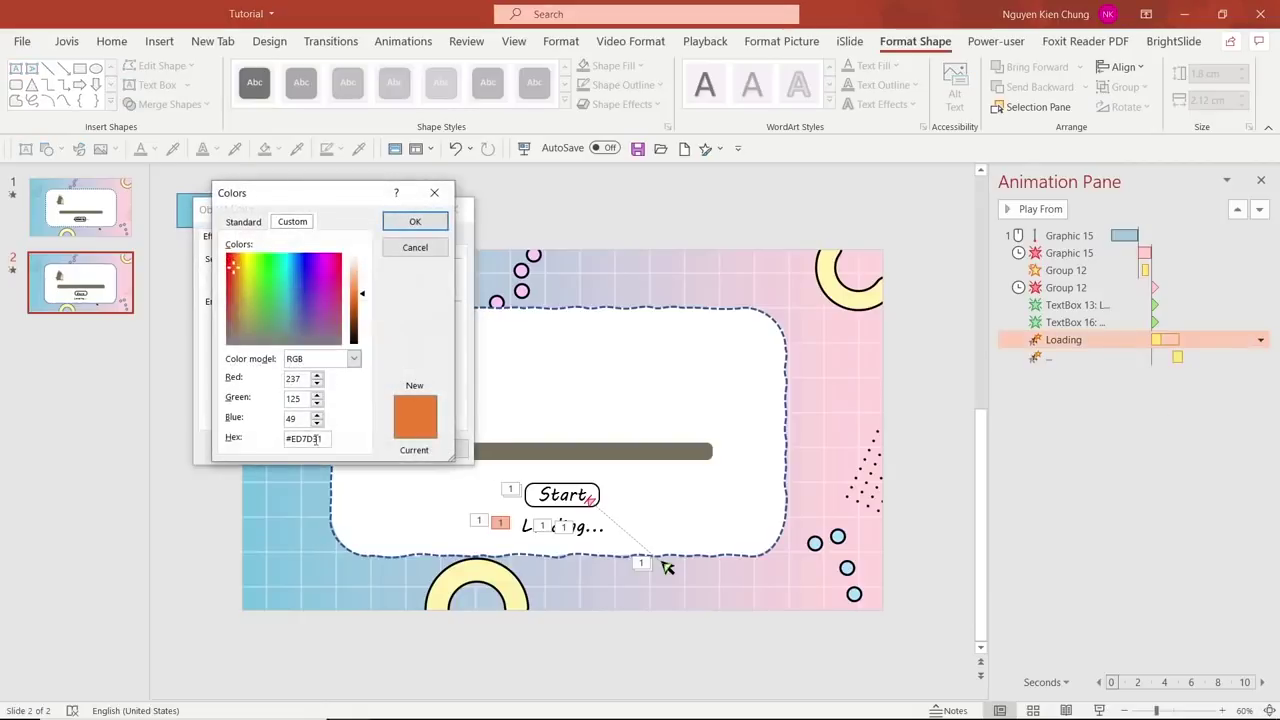
{"action": "left_click_drag", "start_coordinate": [283, 447], "coordinate": [248, 450]}
{"action": "key", "text": "ctrl+v"}
{"action": "left_click", "coordinate": [413, 222]}
{"action": "left_click", "coordinate": [373, 448]}
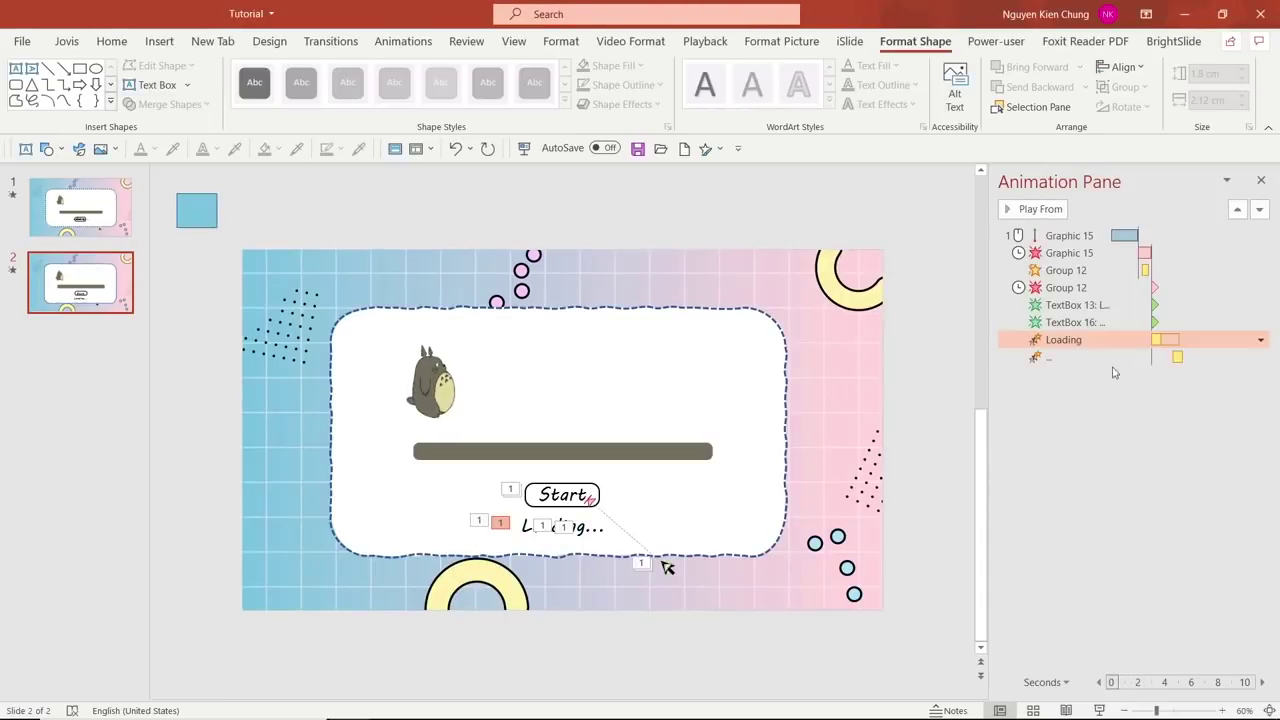
Step: Change the ellipsis Object Color effect's colour from orange to #7AC4DF
{"action": "left_click", "coordinate": [1160, 357]}
{"action": "left_click", "coordinate": [1260, 357]}
{"action": "left_click", "coordinate": [1182, 438]}
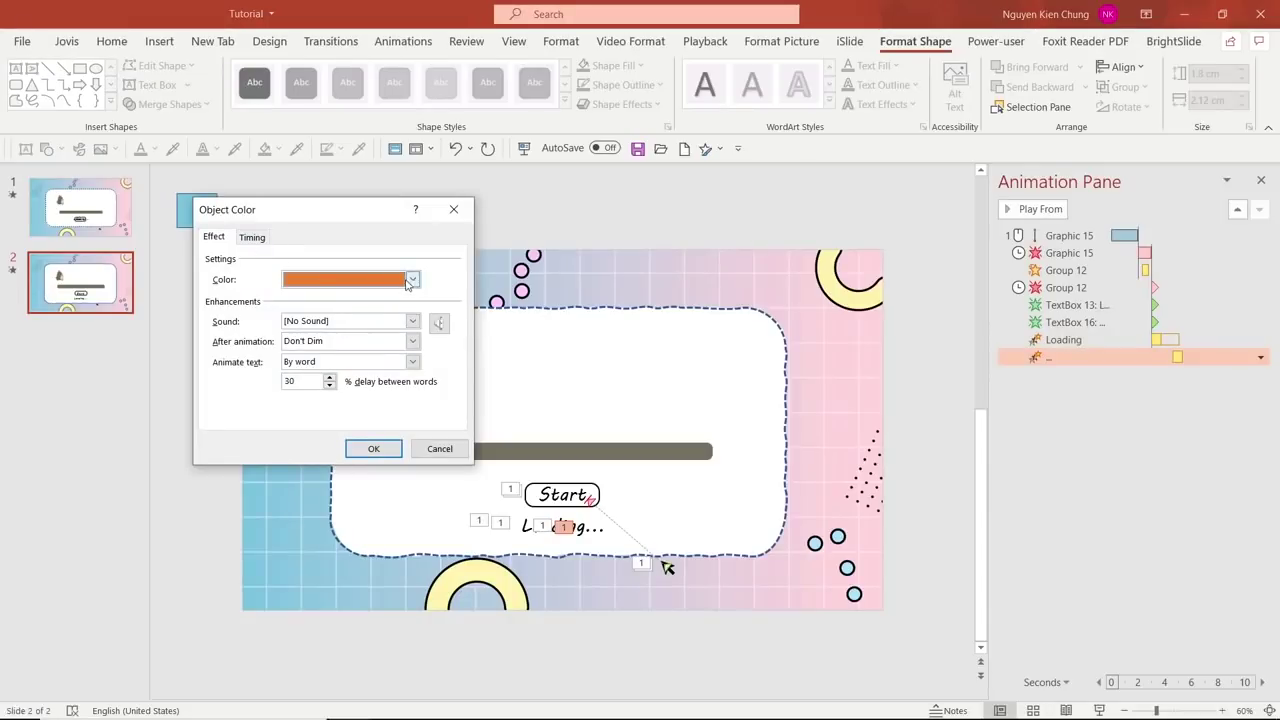
{"action": "left_click", "coordinate": [409, 281]}
{"action": "left_click", "coordinate": [336, 338]}
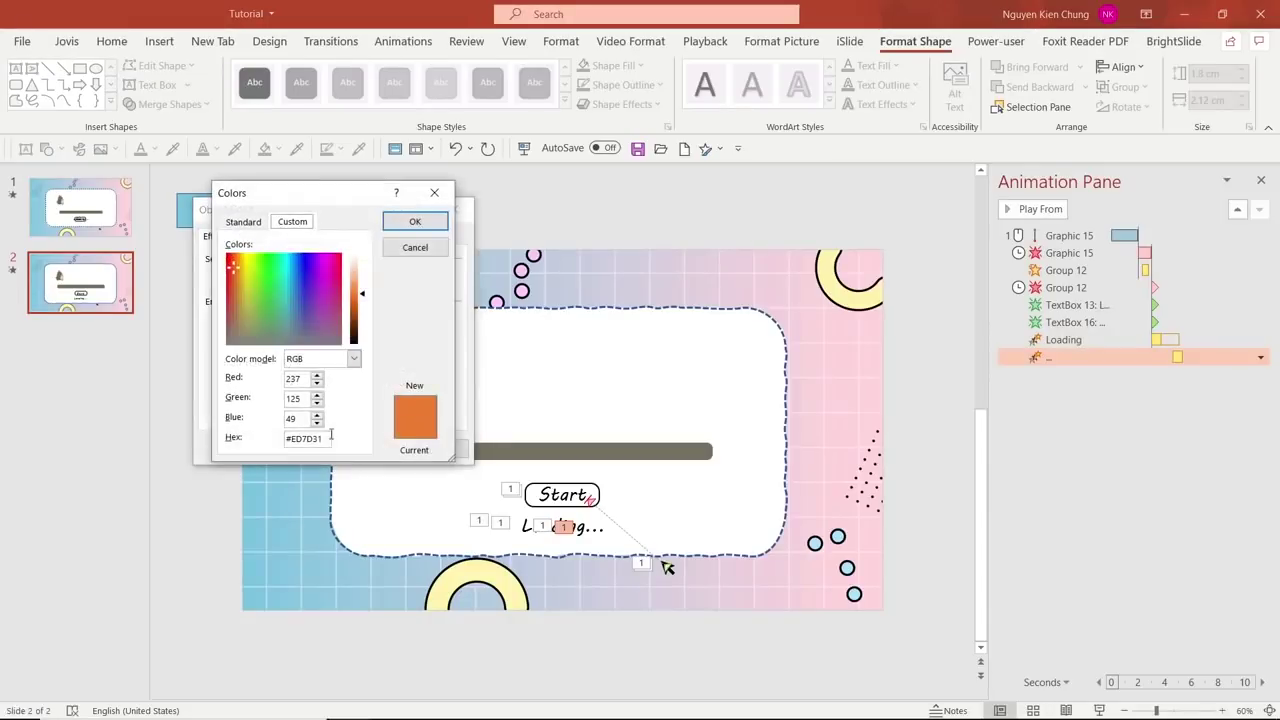
{"action": "left_click_drag", "start_coordinate": [323, 438], "coordinate": [202, 441]}
{"action": "left_click", "coordinate": [415, 220]}
{"action": "left_click", "coordinate": [366, 449]}
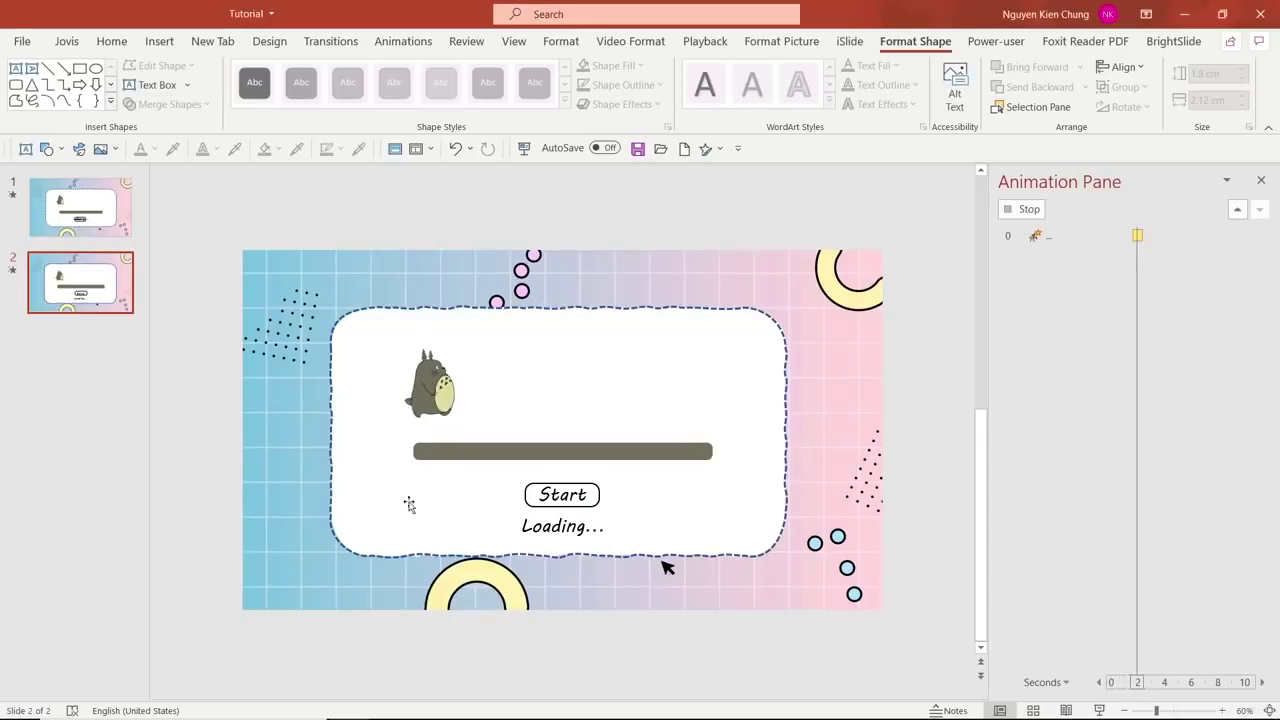
{"action": "left_click", "coordinate": [547, 660]}
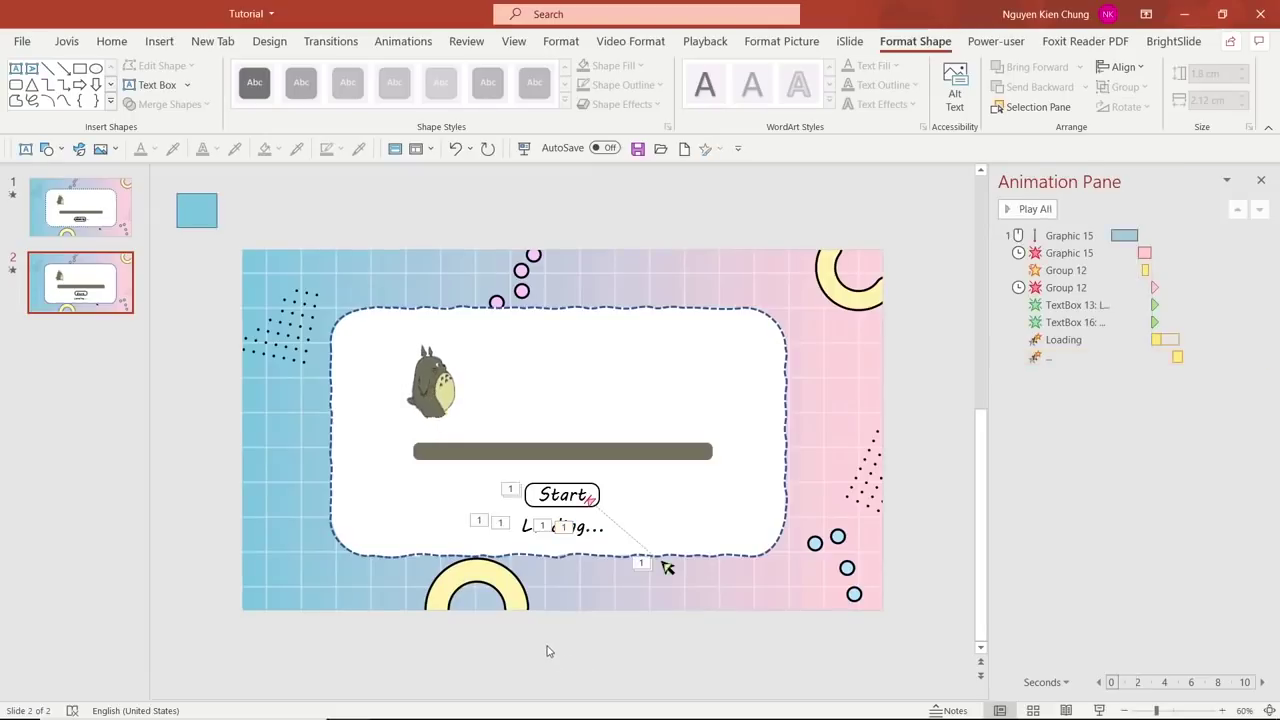
Step: Test the slide show from slide 2 by clicking Start, then End Show
{"action": "left_click", "coordinate": [565, 527]}
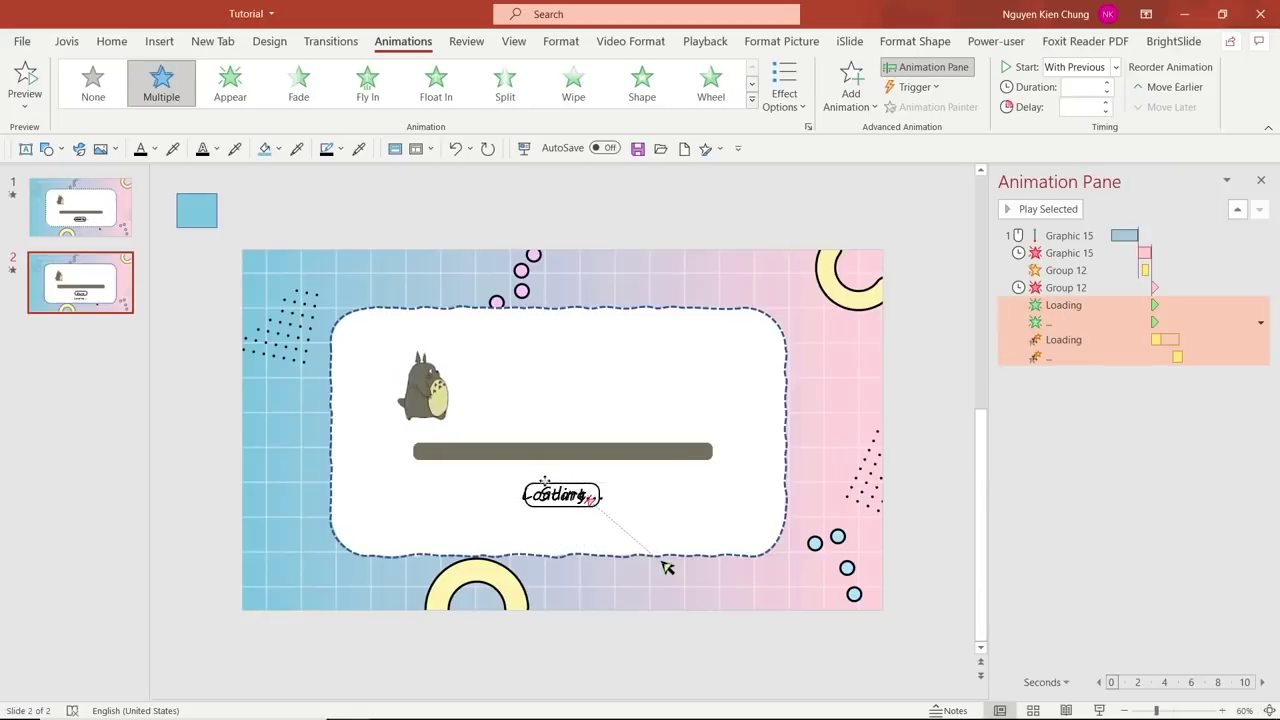
{"action": "left_click", "coordinate": [502, 641]}
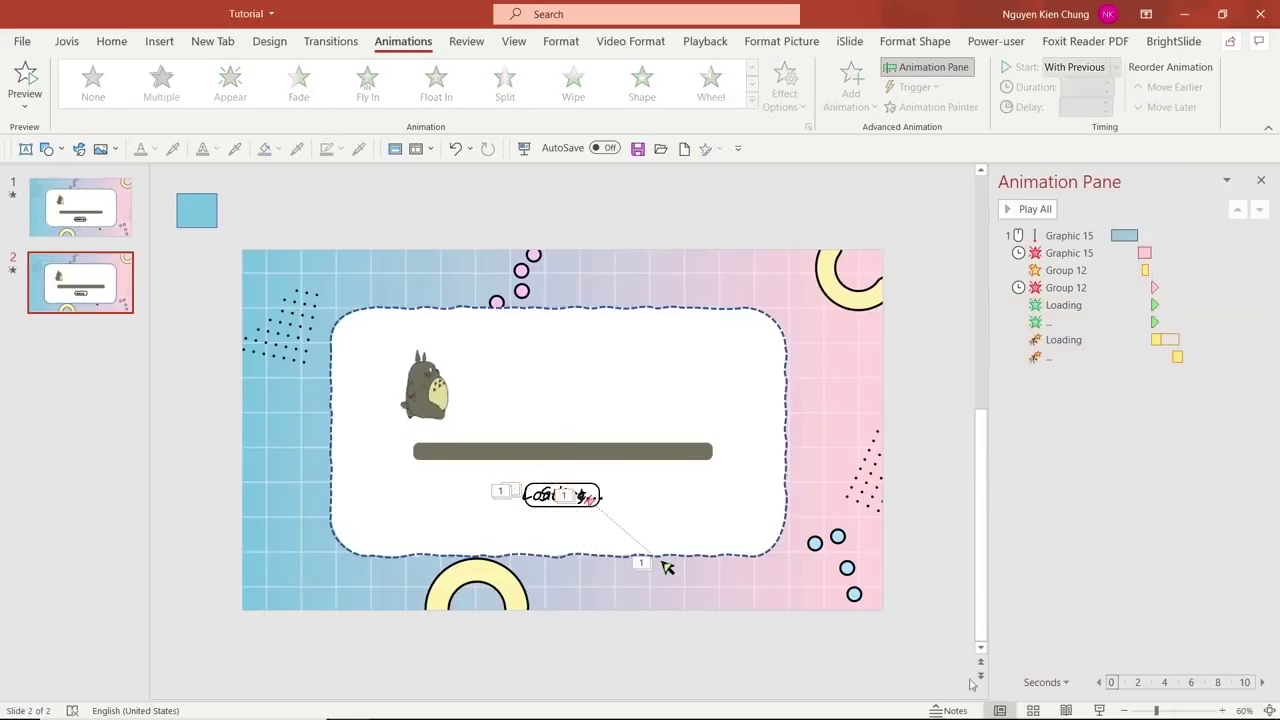
{"action": "left_click", "coordinate": [1099, 710]}
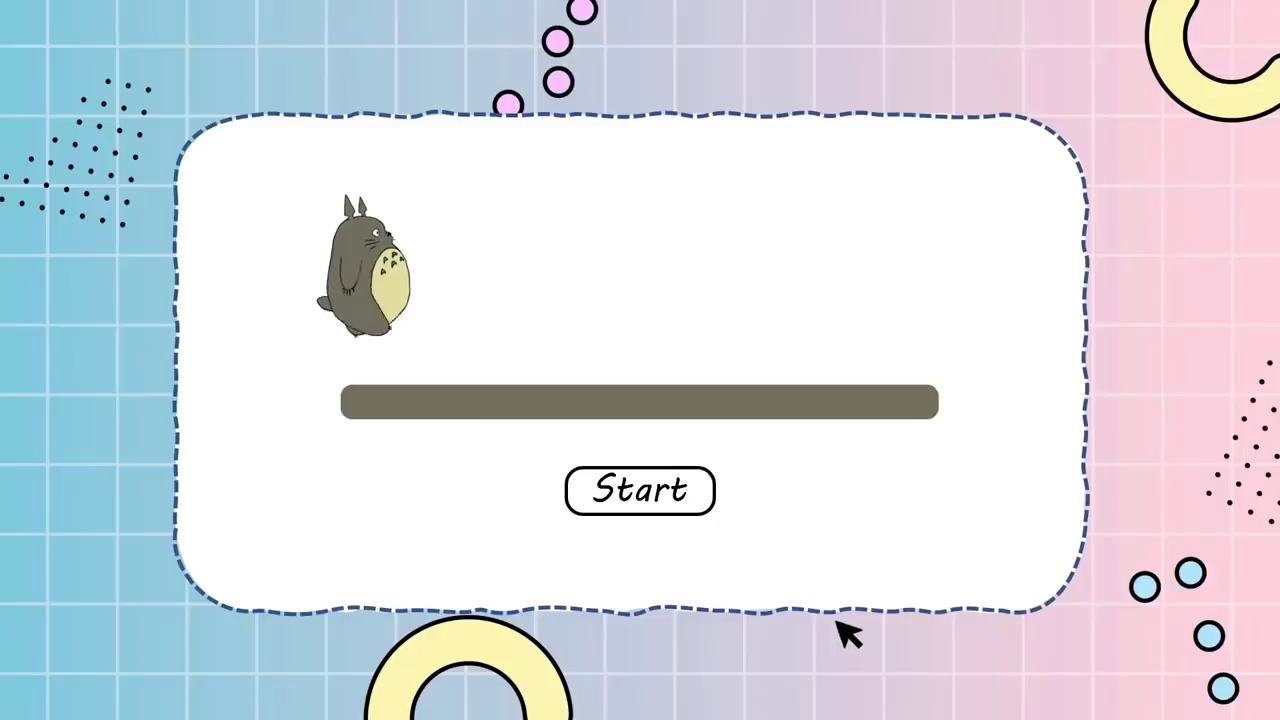
{"action": "left_click", "coordinate": [688, 492]}
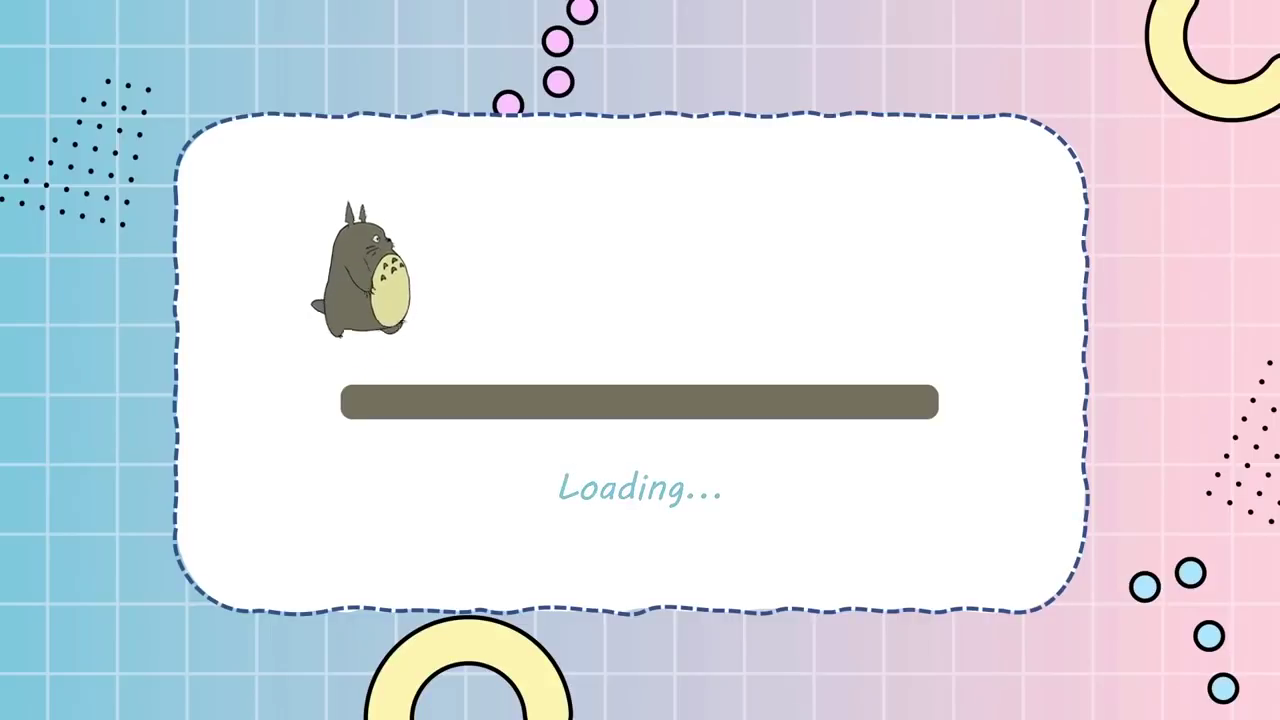
{"action": "right_click", "coordinate": [903, 548]}
{"action": "left_click", "coordinate": [923, 530]}
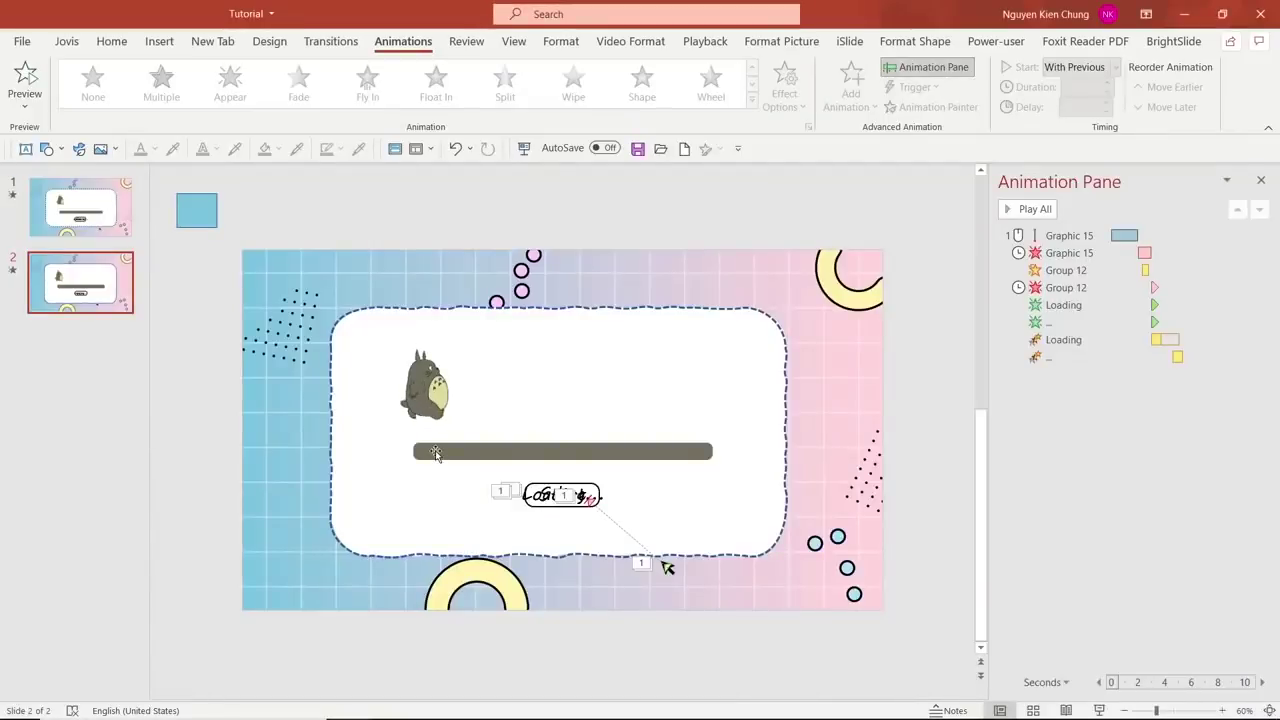
{"action": "left_click", "coordinate": [436, 453]}
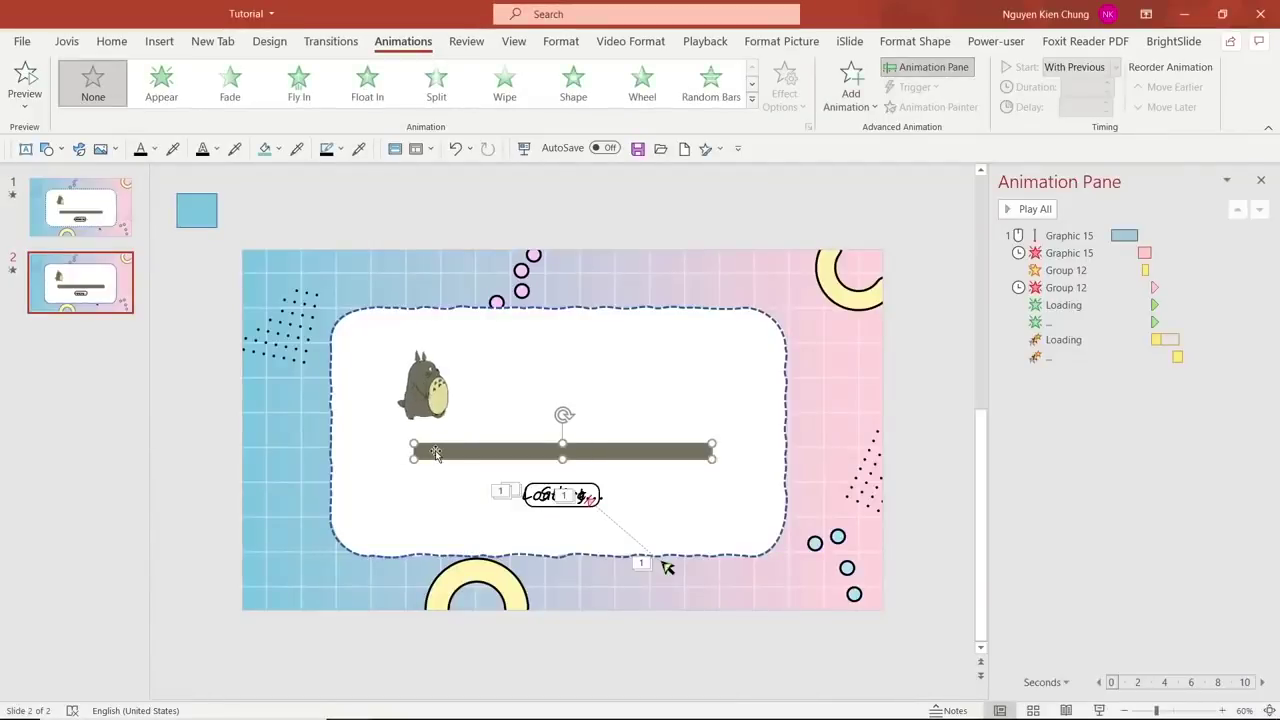
Step: Add a Stretch entrance to the grey progress bar with a 3.15-second duration
{"action": "left_click", "coordinate": [851, 85]}
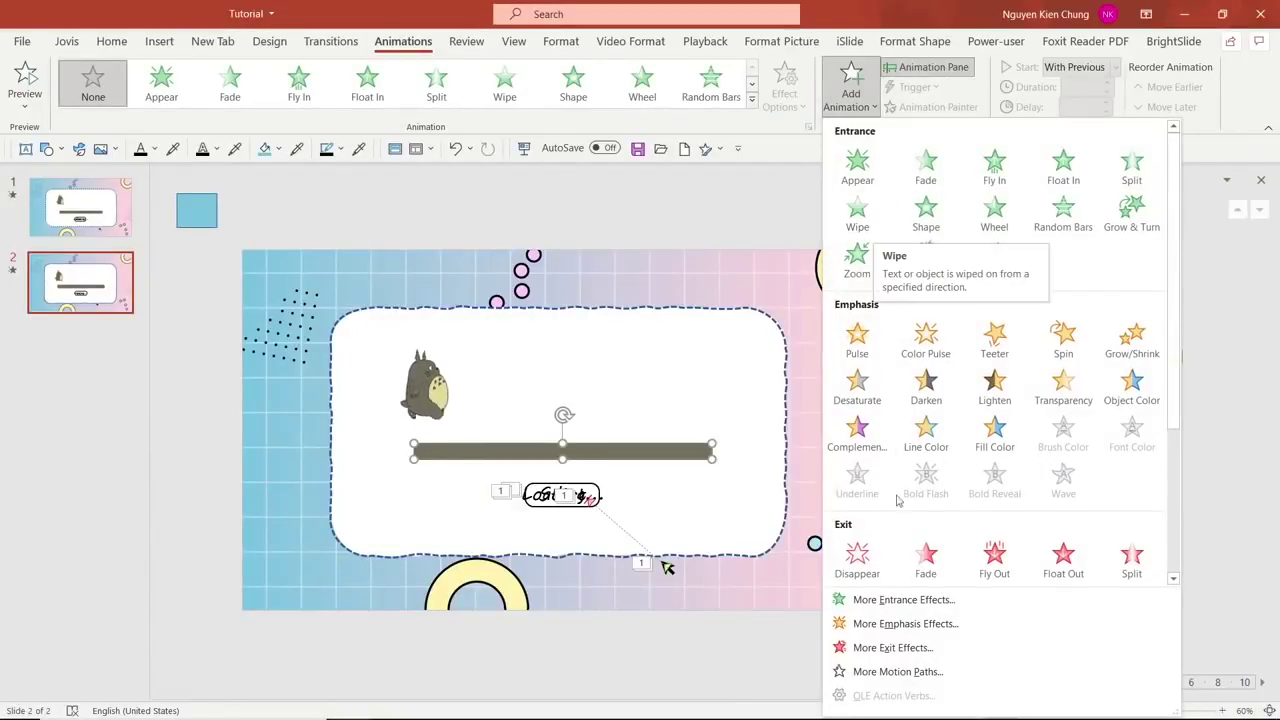
{"action": "left_click", "coordinate": [900, 600]}
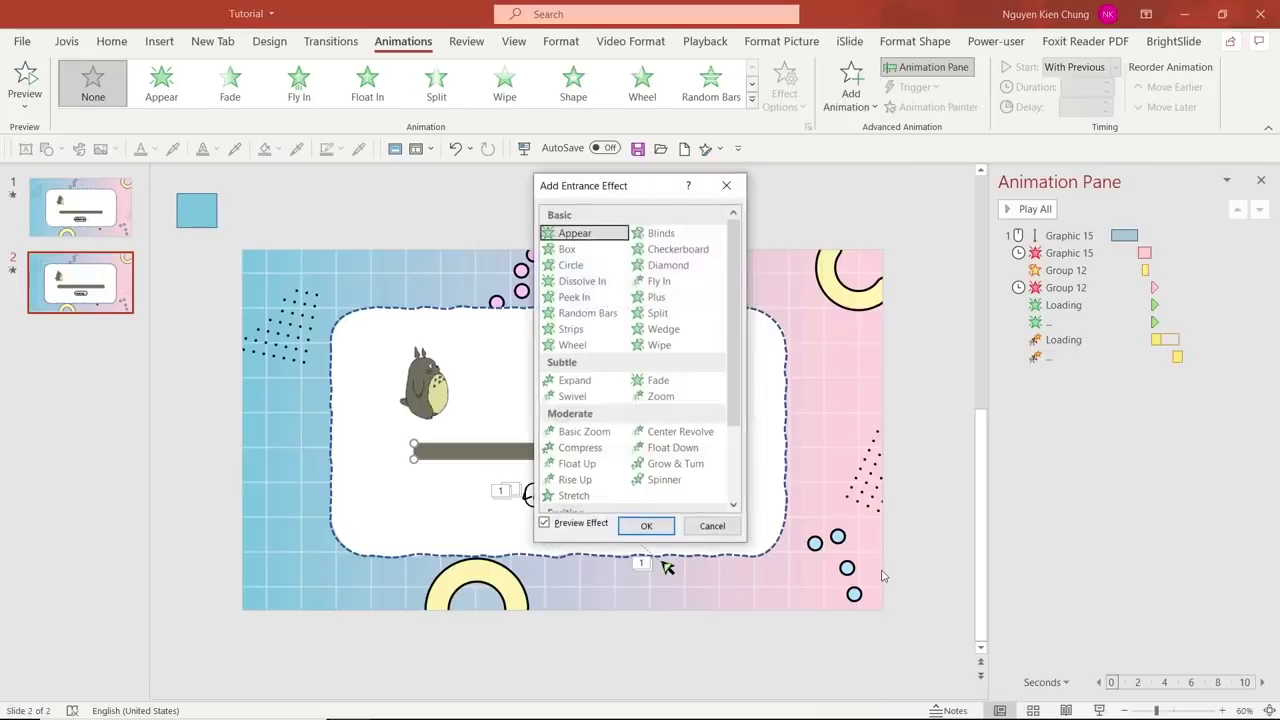
{"action": "left_click", "coordinate": [576, 498]}
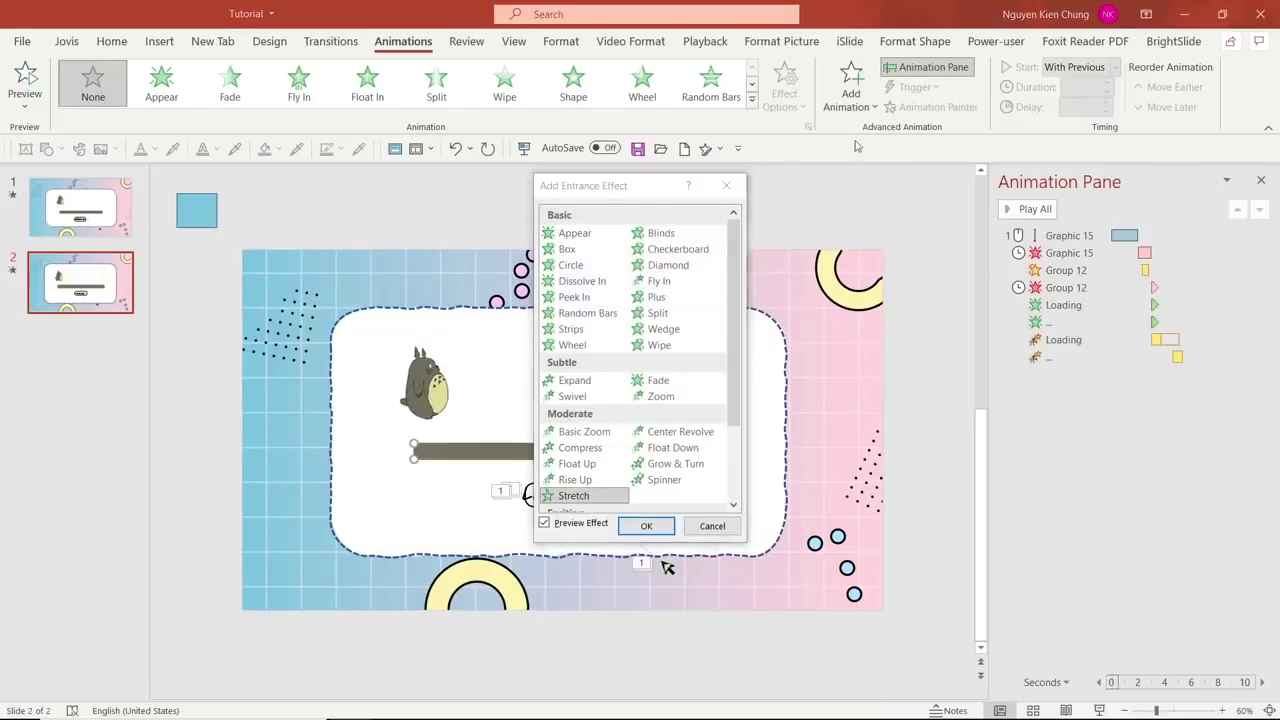
{"action": "left_click", "coordinate": [648, 526]}
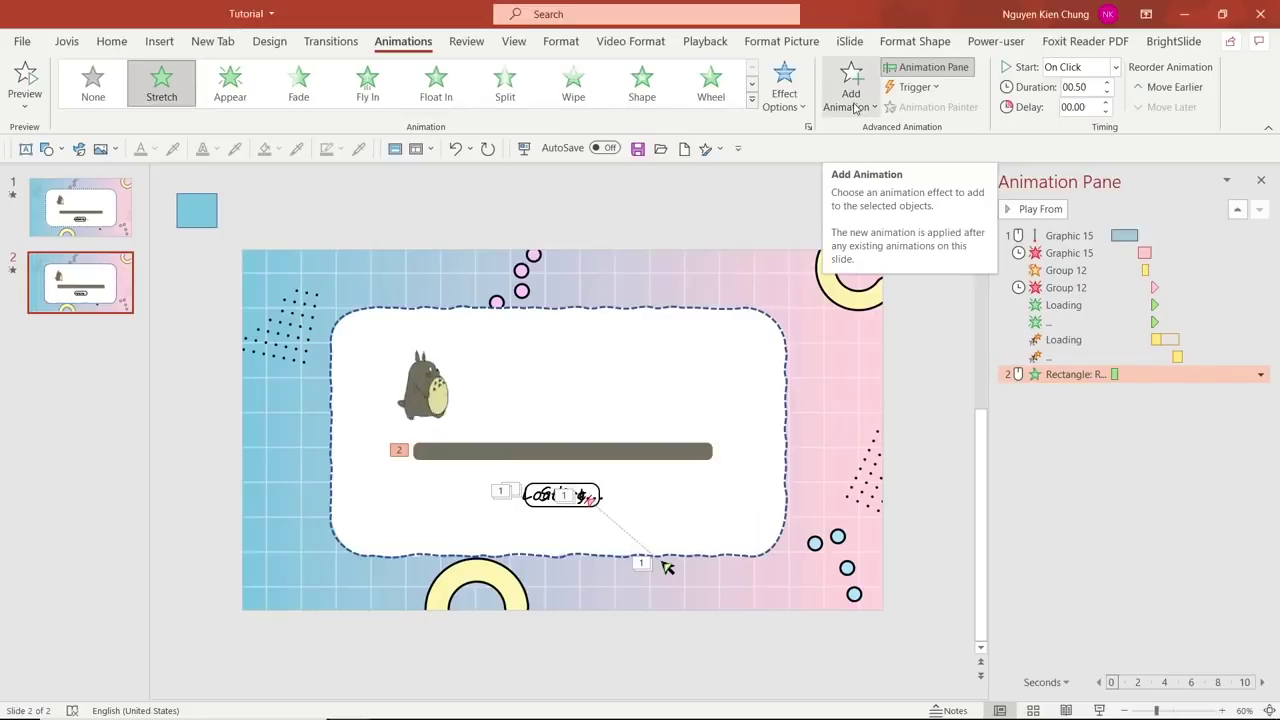
{"action": "left_click", "coordinate": [1091, 88]}
{"action": "type", "text": "03.15"}
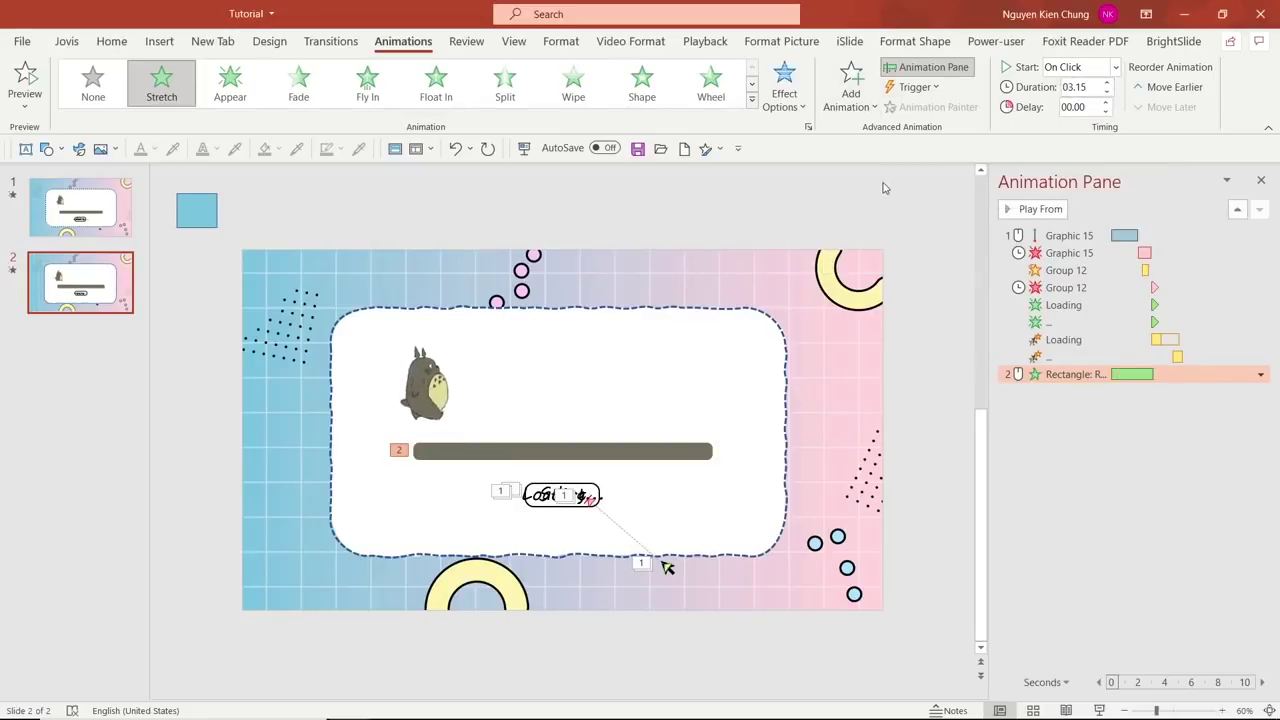
{"action": "left_click", "coordinate": [883, 188]}
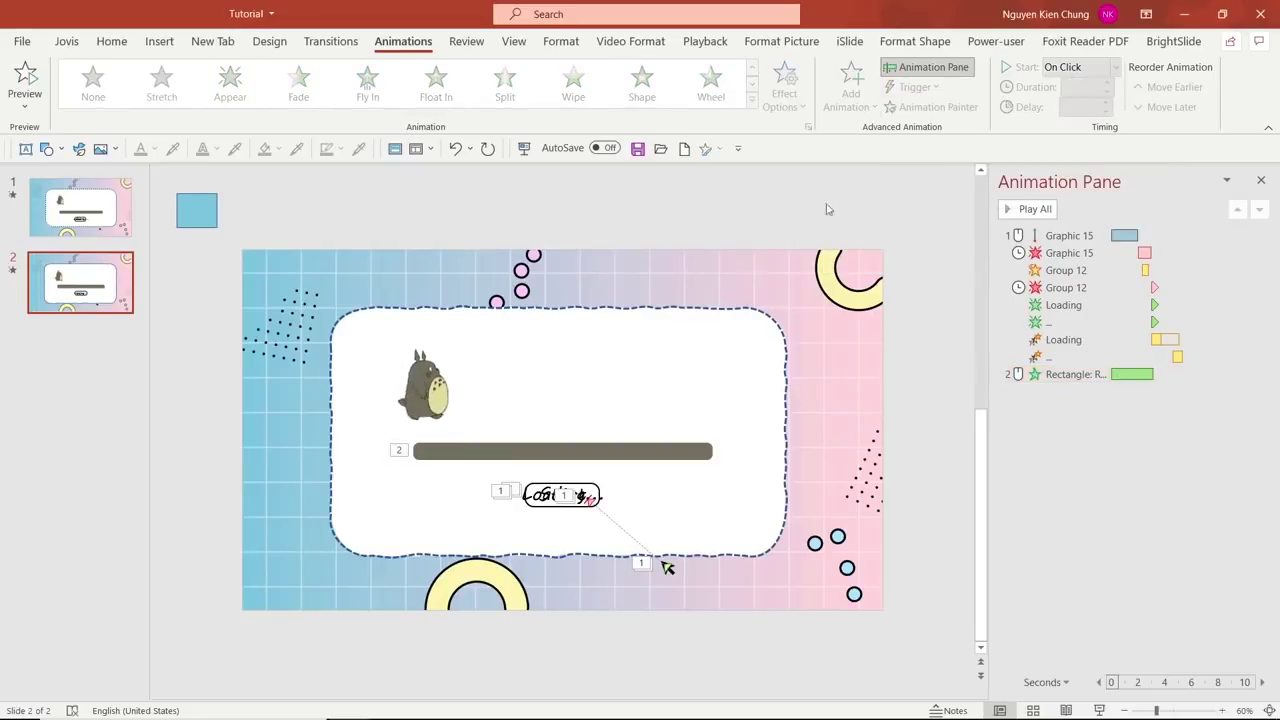
Step: Set the bar's Stretch direction to From Left
{"action": "left_click", "coordinate": [560, 451]}
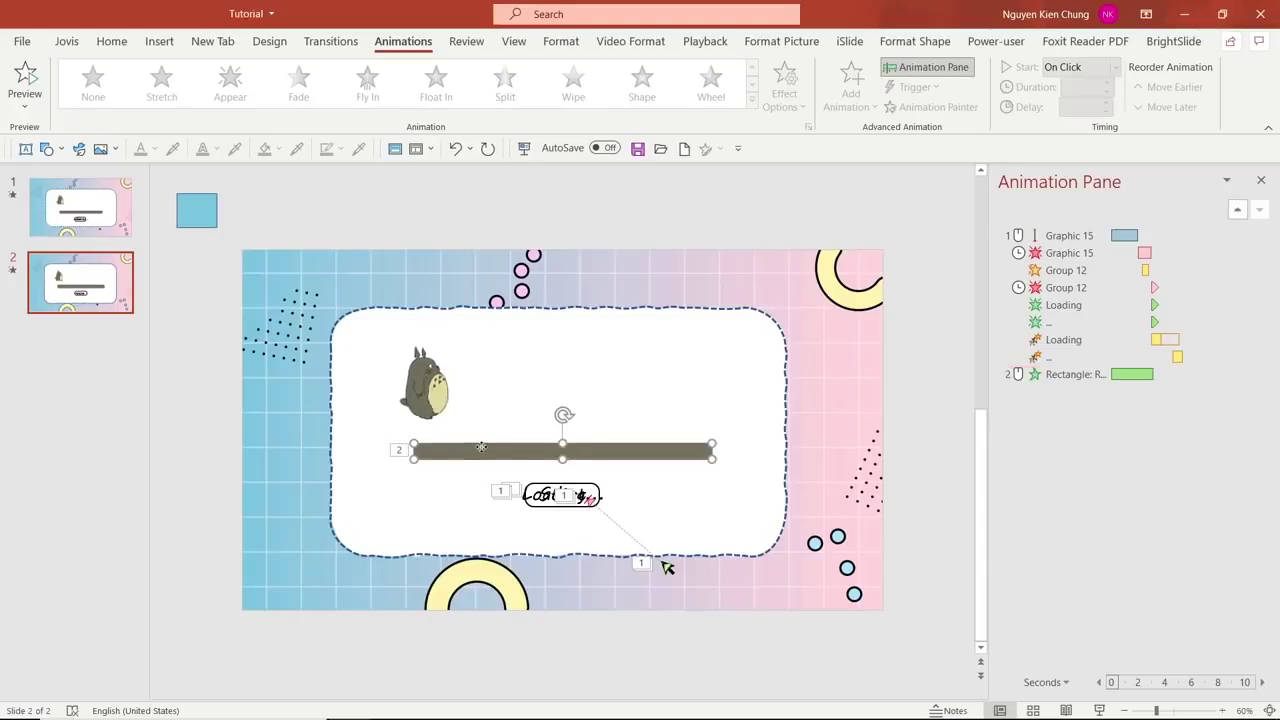
{"action": "left_click", "coordinate": [786, 100]}
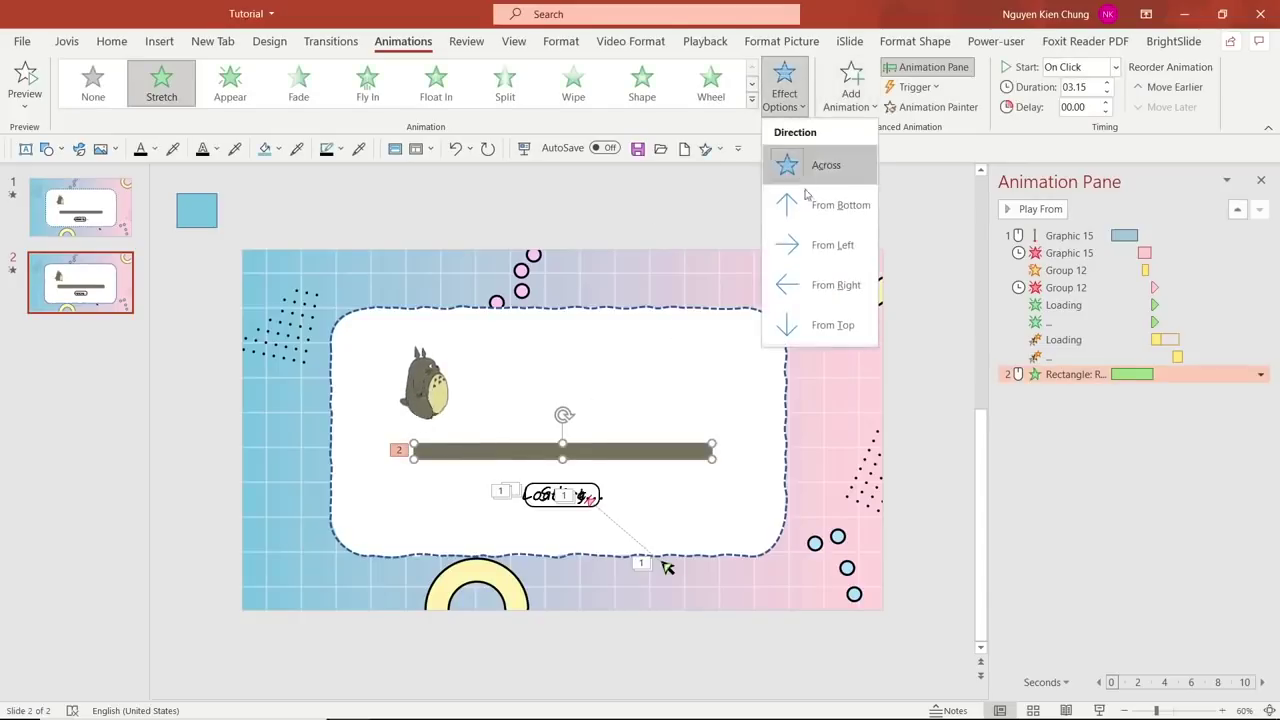
{"action": "left_click", "coordinate": [811, 240]}
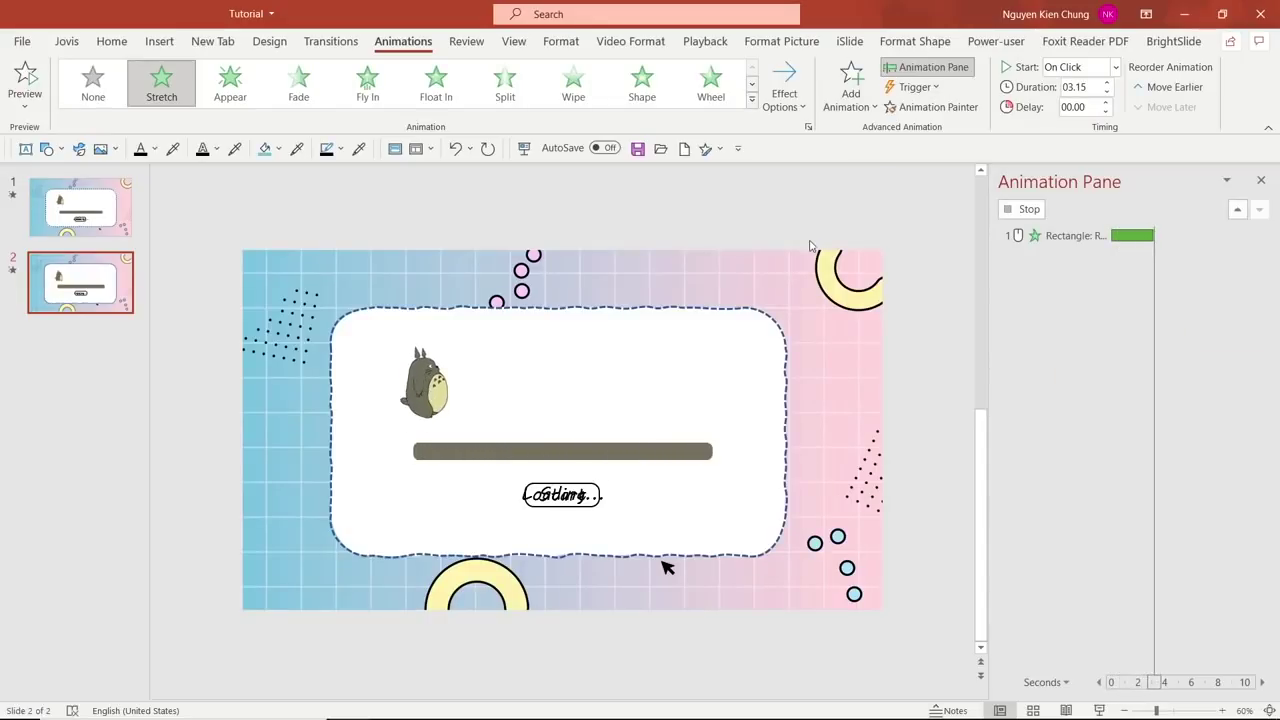
Step: Give Totoro a Lines motion path running straight right along the bar
{"action": "left_click", "coordinate": [432, 415]}
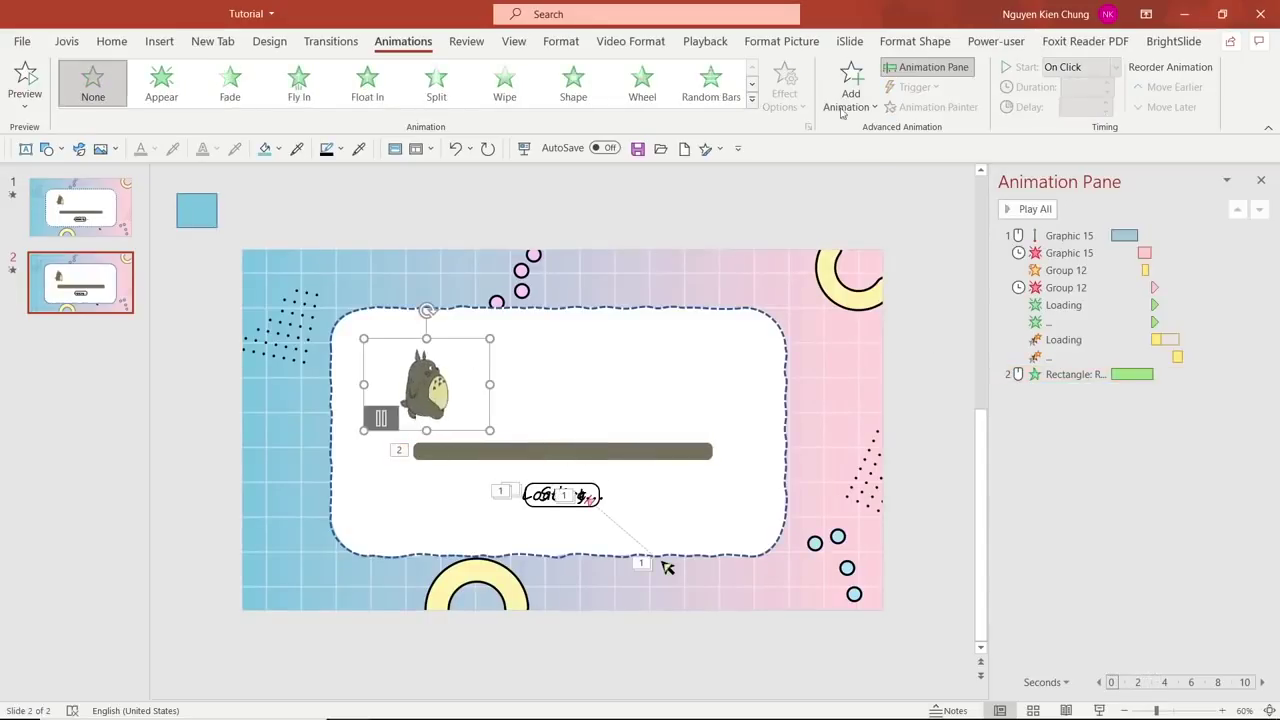
{"action": "left_click", "coordinate": [851, 88]}
{"action": "scroll", "coordinate": [857, 513], "scroll_direction": "down", "scroll_amount": 3}
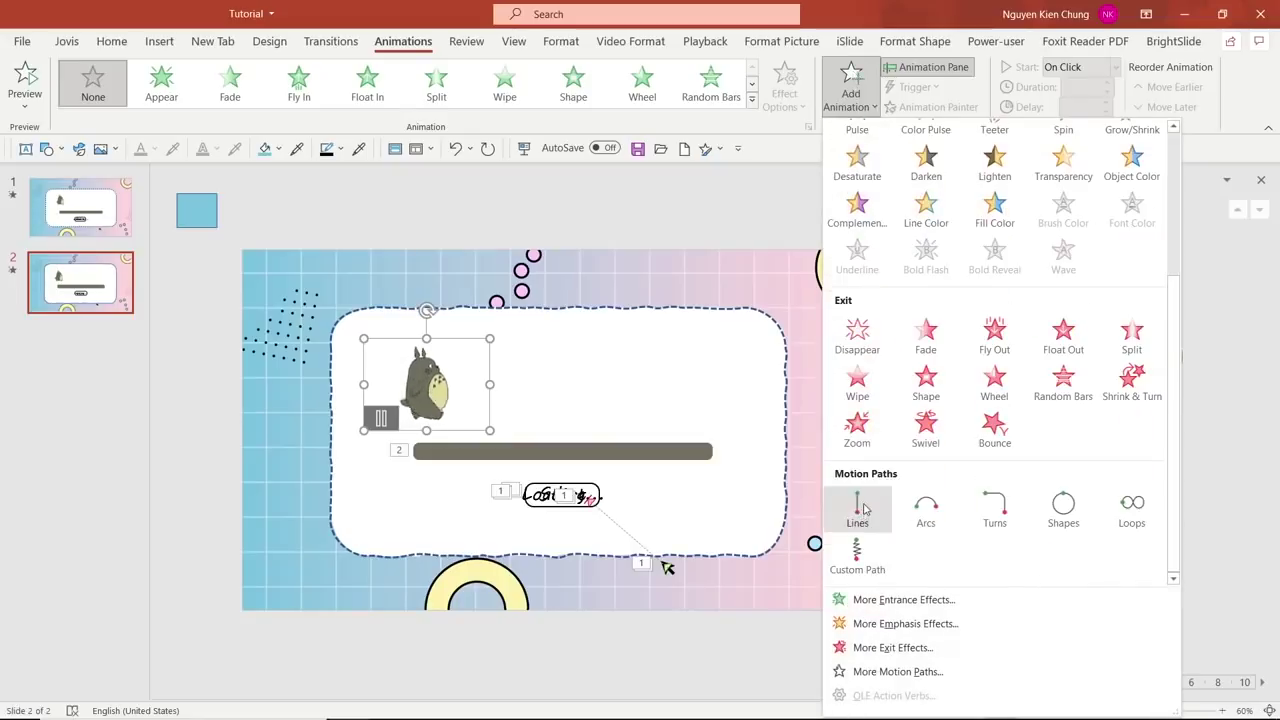
{"action": "left_click", "coordinate": [857, 510]}
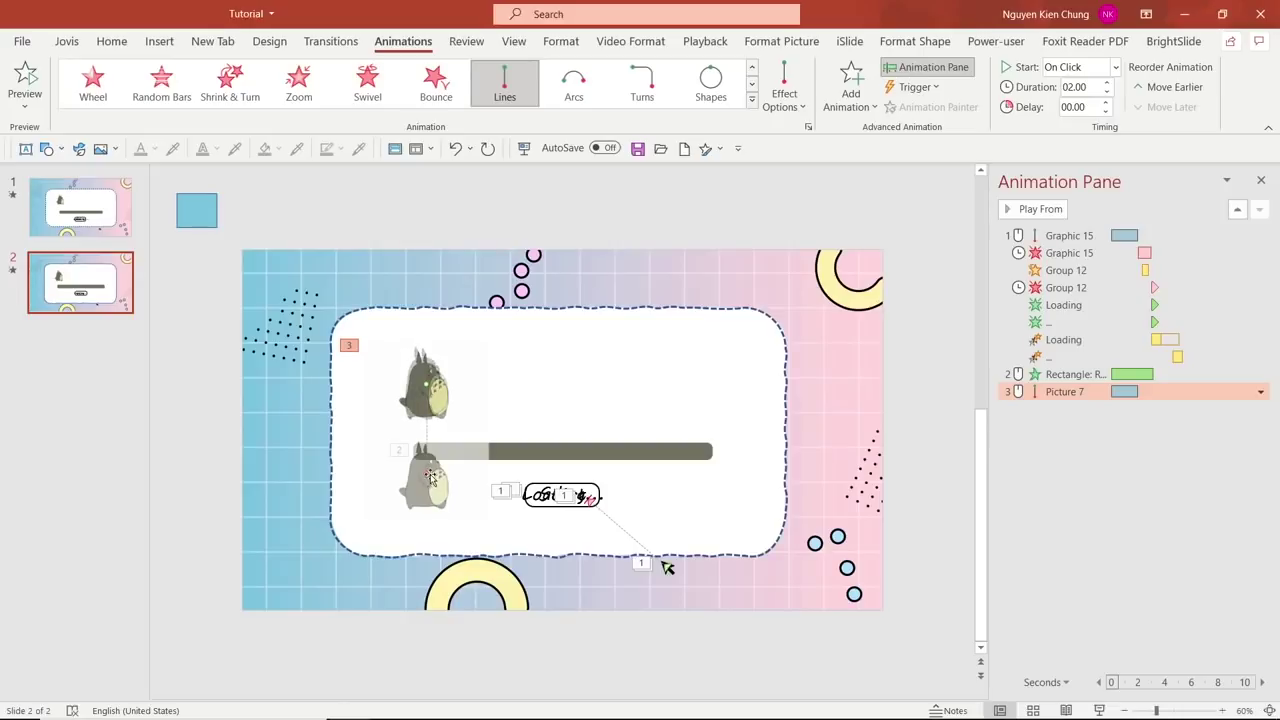
{"action": "mouse_move", "coordinate": [440, 467]}
{"action": "left_mouse_down"}
{"action": "mouse_move", "coordinate": [587, 406]}
{"action": "mouse_move", "coordinate": [569, 386]}
{"action": "left_mouse_up"}
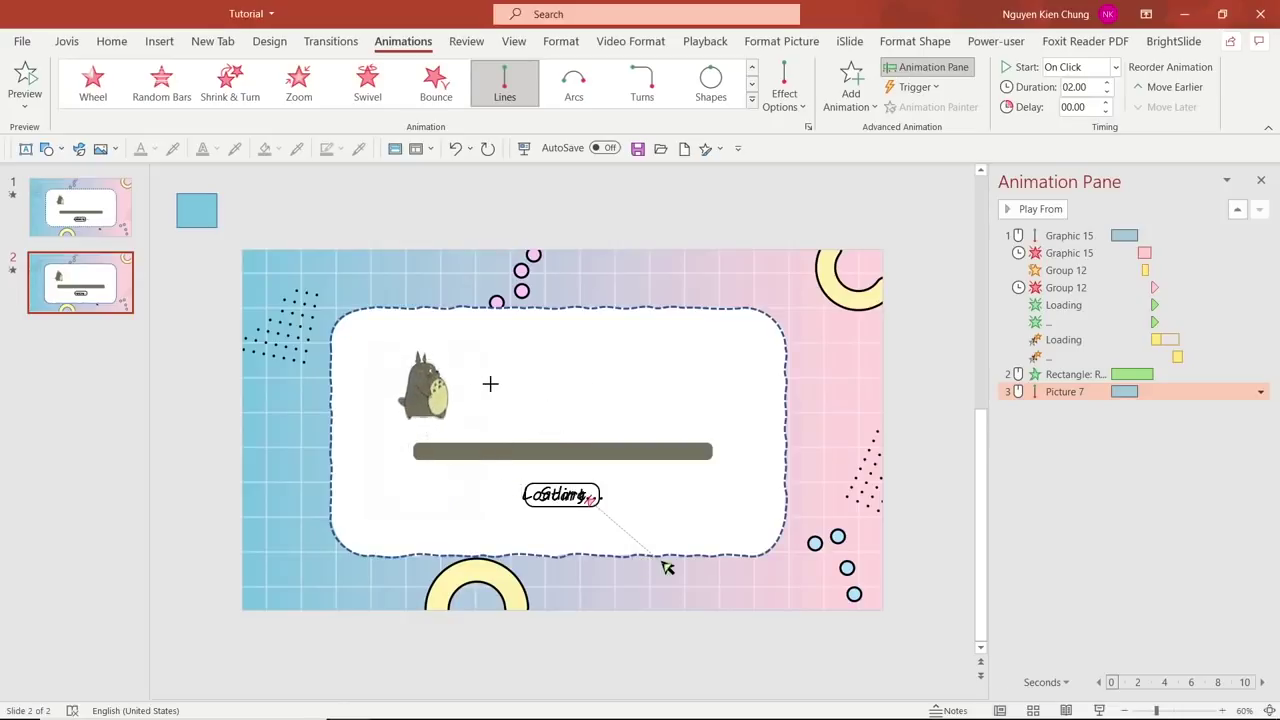
{"action": "left_click_drag", "start_coordinate": [490, 383], "coordinate": [686, 384]}
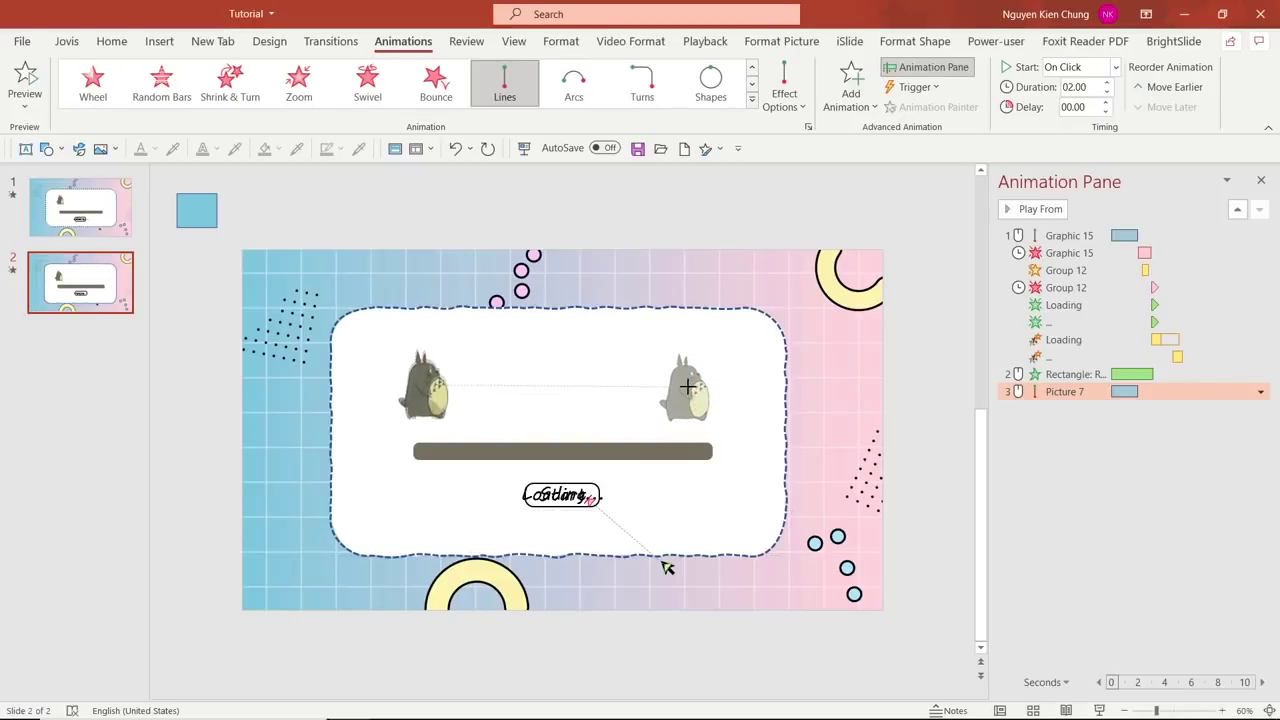
Step: Set the bar's Stretch animation to start With Previous
{"action": "left_click", "coordinate": [1255, 374]}
{"action": "left_click", "coordinate": [1260, 374]}
{"action": "left_click", "coordinate": [1183, 418]}
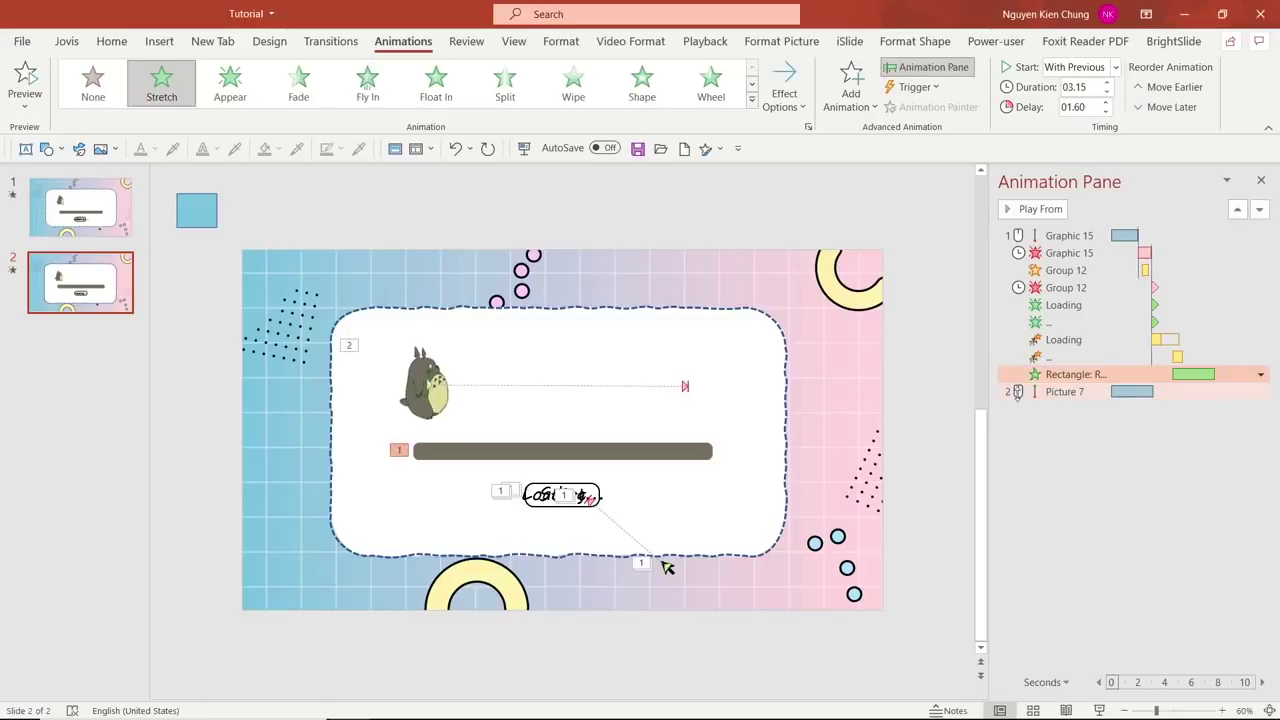
Step: Set Totoro's motion path animation (Picture 7) to start With Previous
{"action": "left_click", "coordinate": [1188, 392]}
{"action": "left_click", "coordinate": [1260, 395]}
{"action": "left_click", "coordinate": [1175, 426]}
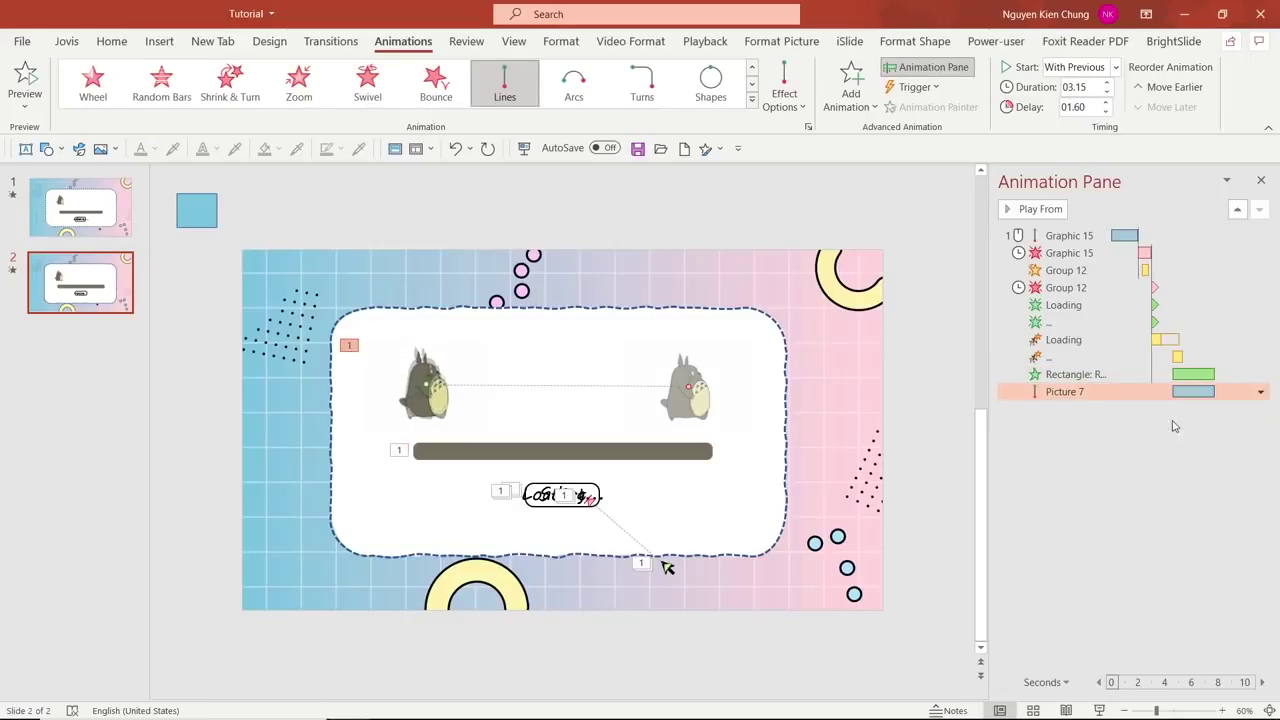
{"action": "left_click", "coordinate": [1178, 374]}
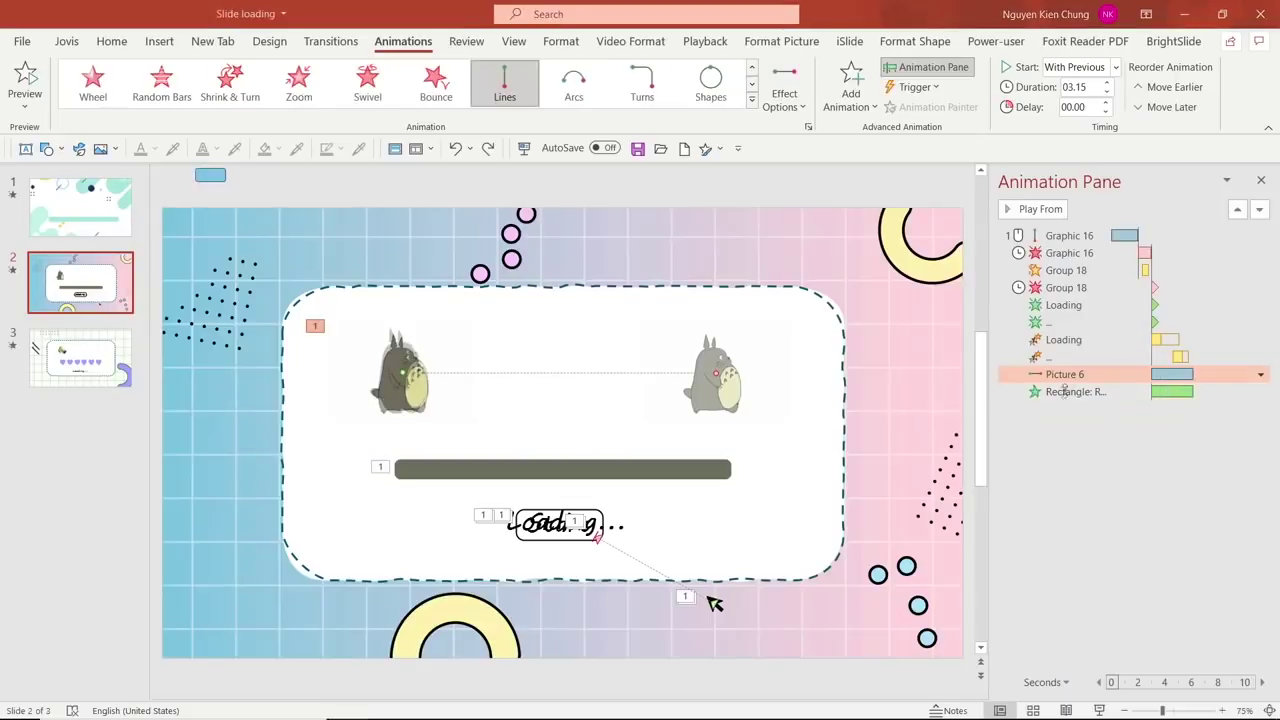
Step: Align Totoro's timeline bar with the Rectangle's stretch, then run the slide show from slide 2
{"action": "left_click", "coordinate": [1064, 391]}
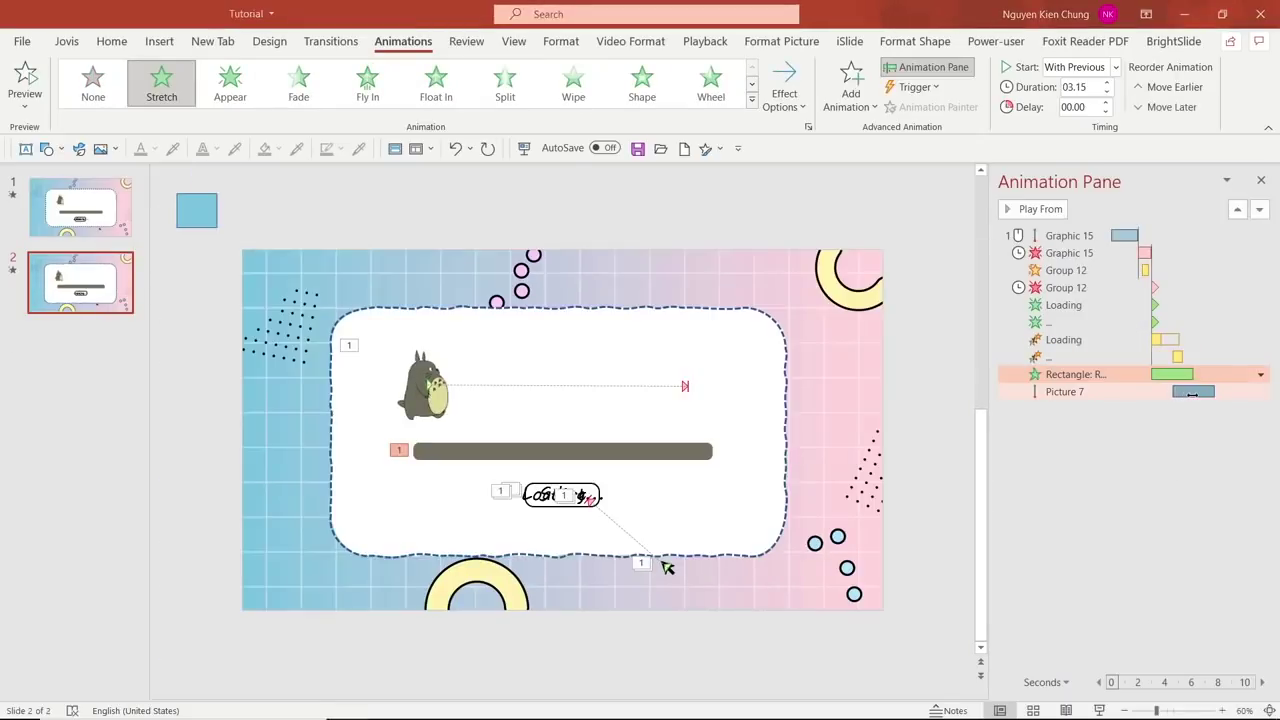
{"action": "left_click_drag", "start_coordinate": [1192, 398], "coordinate": [1169, 396]}
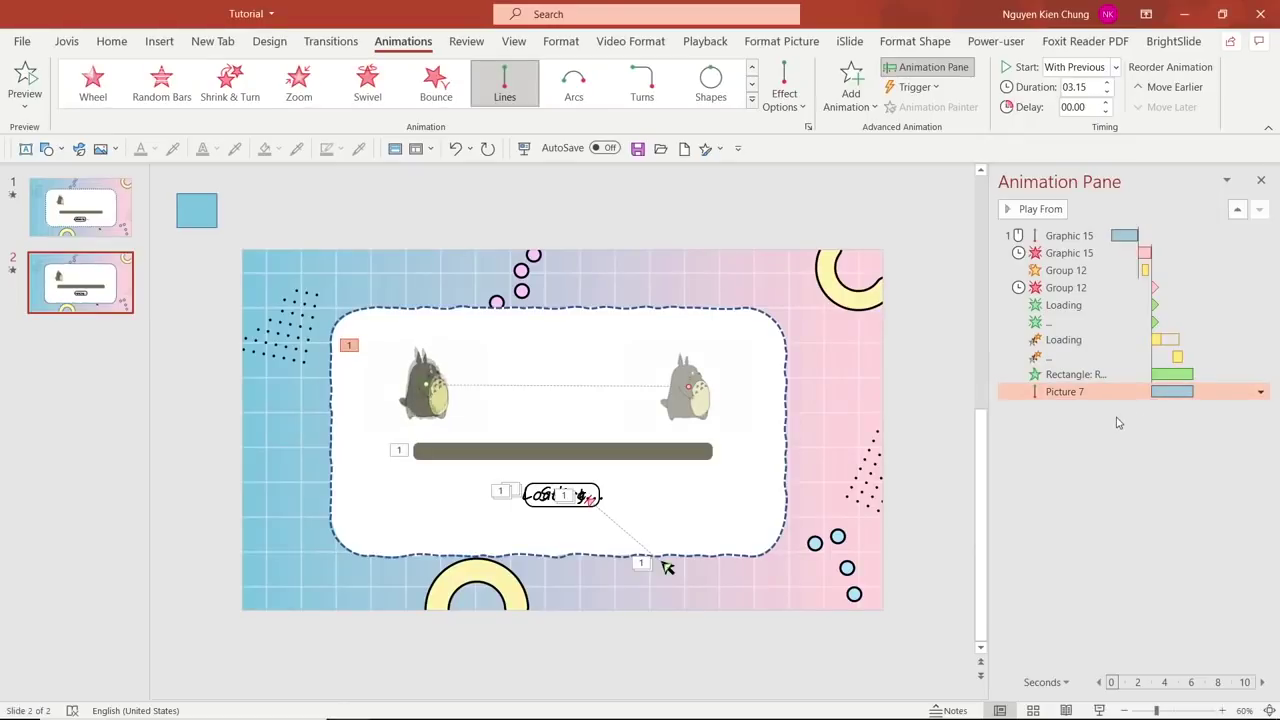
{"action": "left_click", "coordinate": [926, 656]}
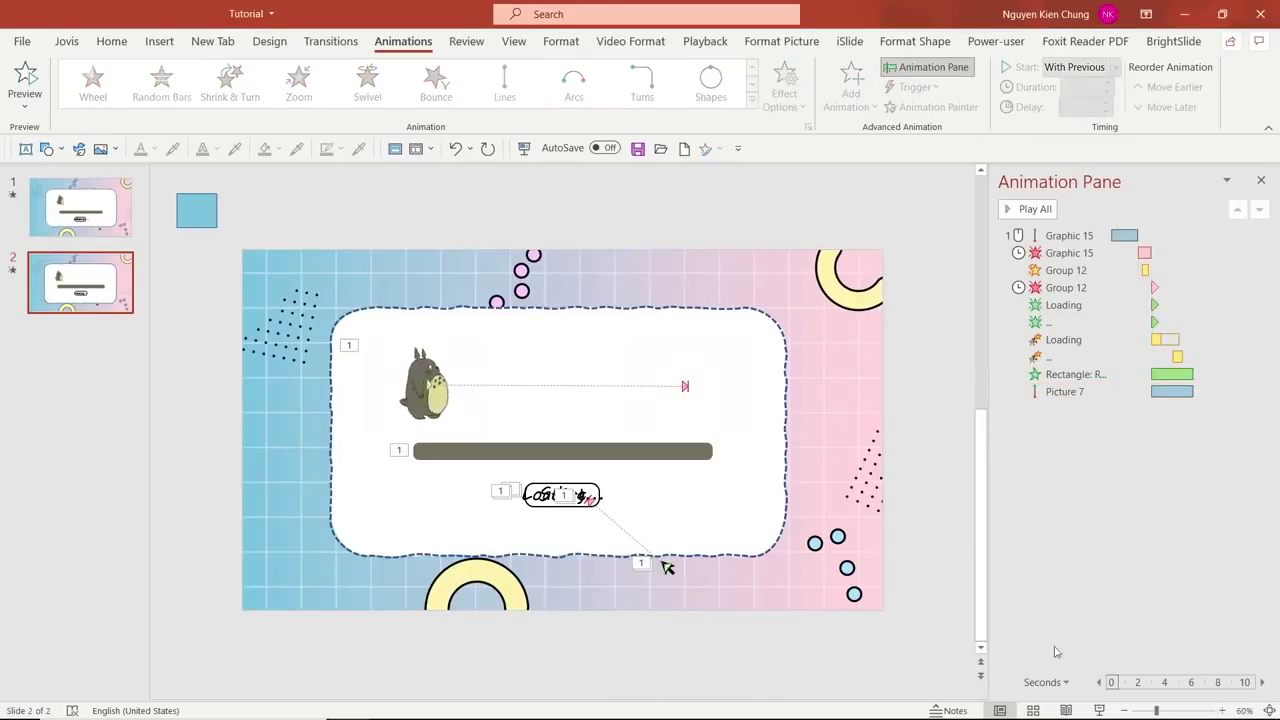
{"action": "left_click", "coordinate": [1098, 710]}
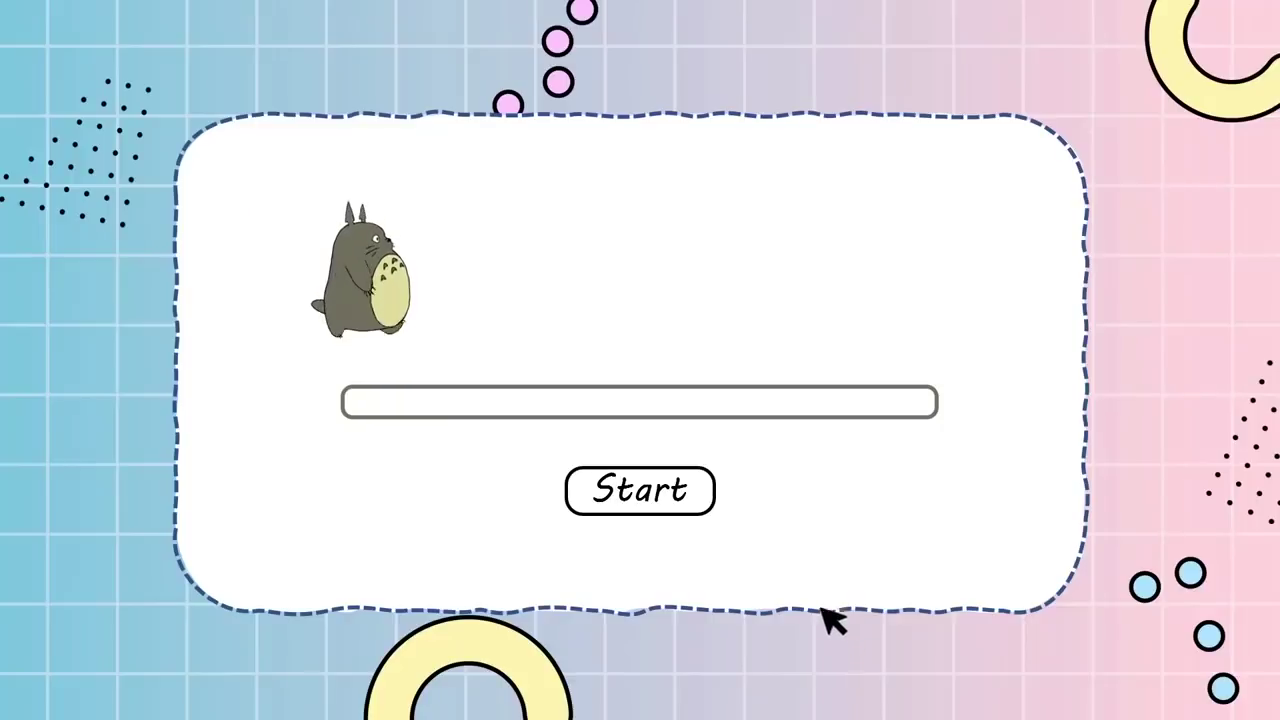
Step: End the slide show and select the Totoro picture
{"action": "right_click", "coordinate": [846, 478]}
{"action": "left_click", "coordinate": [888, 462]}
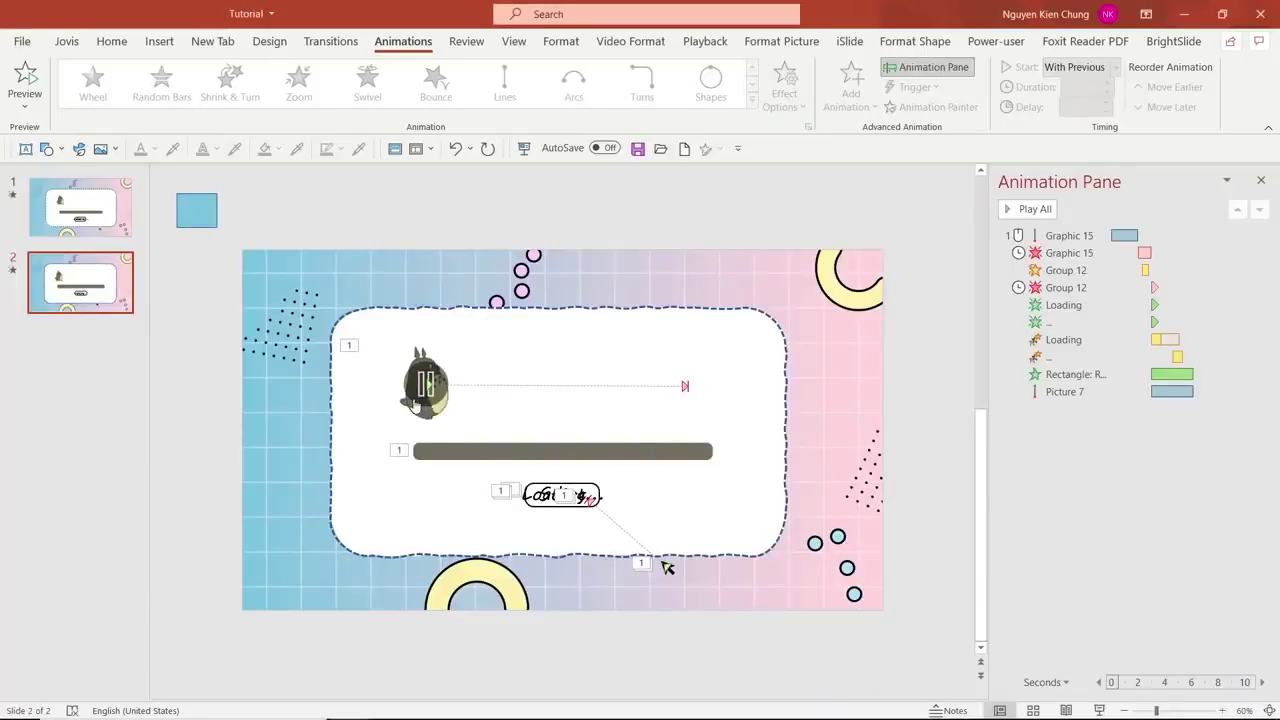
{"action": "left_click", "coordinate": [425, 388]}
Step: Shorten Totoro's motion path Smooth start to 0.19 seconds and replay the slide show
{"action": "left_click", "coordinate": [1260, 391]}
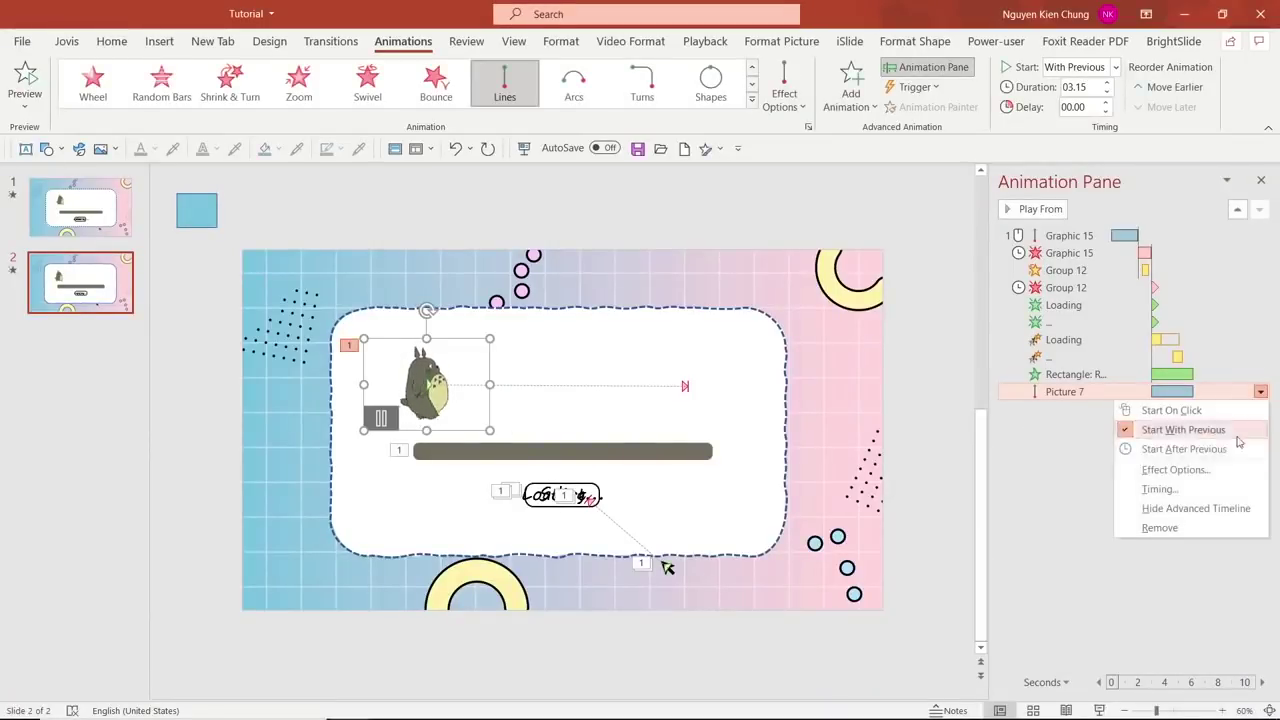
{"action": "left_click", "coordinate": [1192, 473]}
{"action": "left_click_drag", "start_coordinate": [326, 268], "coordinate": [298, 271]}
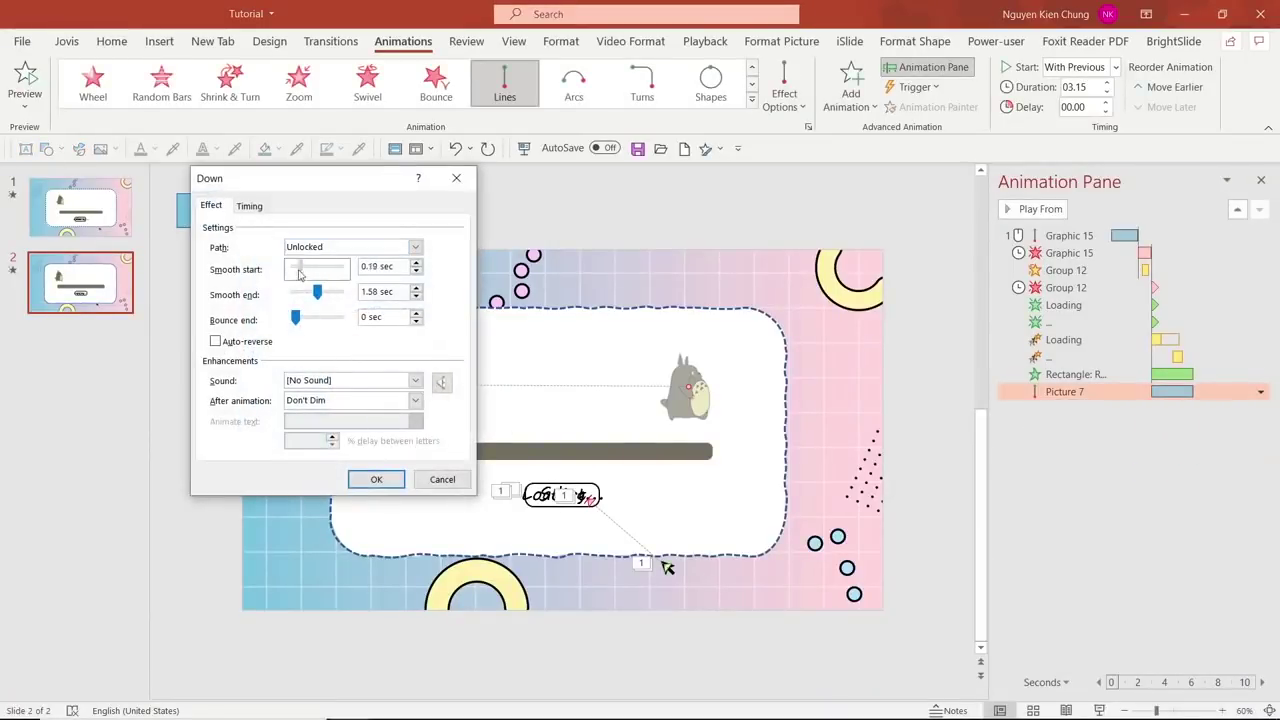
{"action": "left_click", "coordinate": [376, 480]}
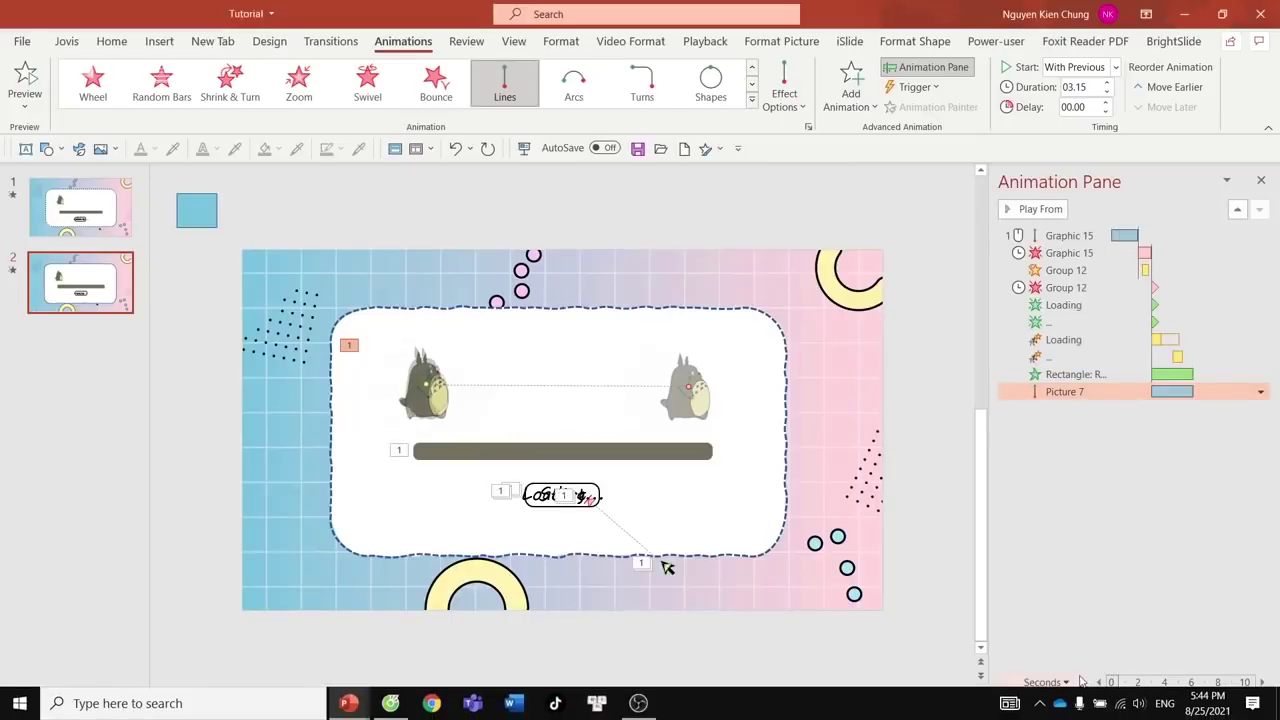
{"action": "key", "text": "shift+F5"}
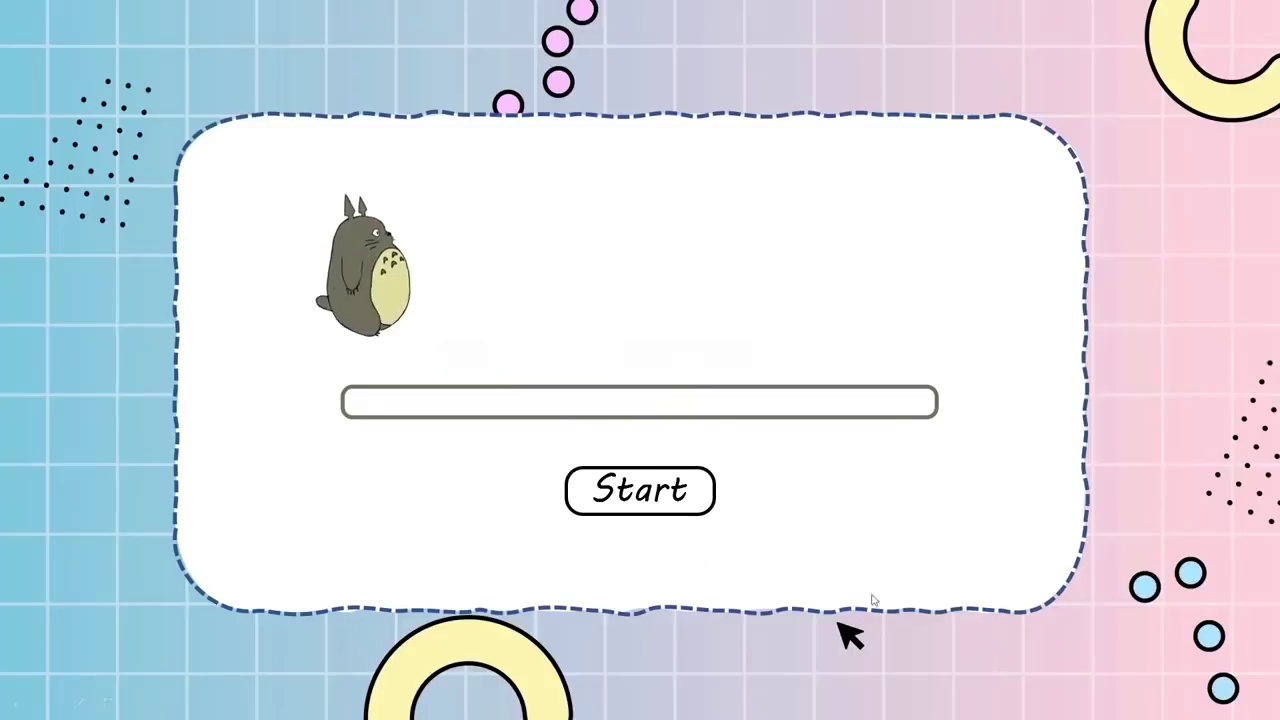